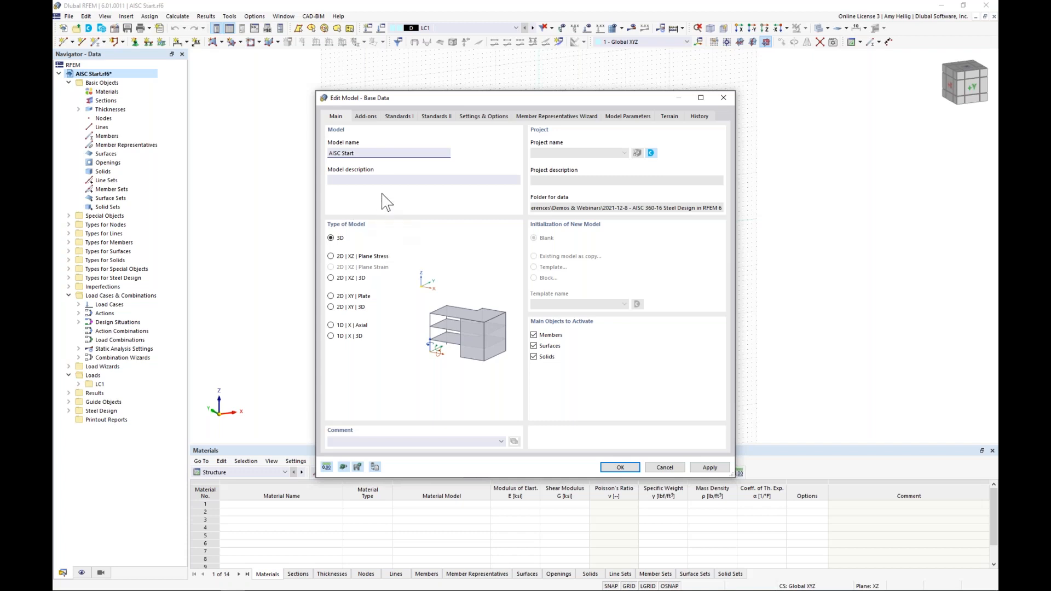
Review the activated add-ons and the load and steel design standards in the model's base data.
click(365, 117)
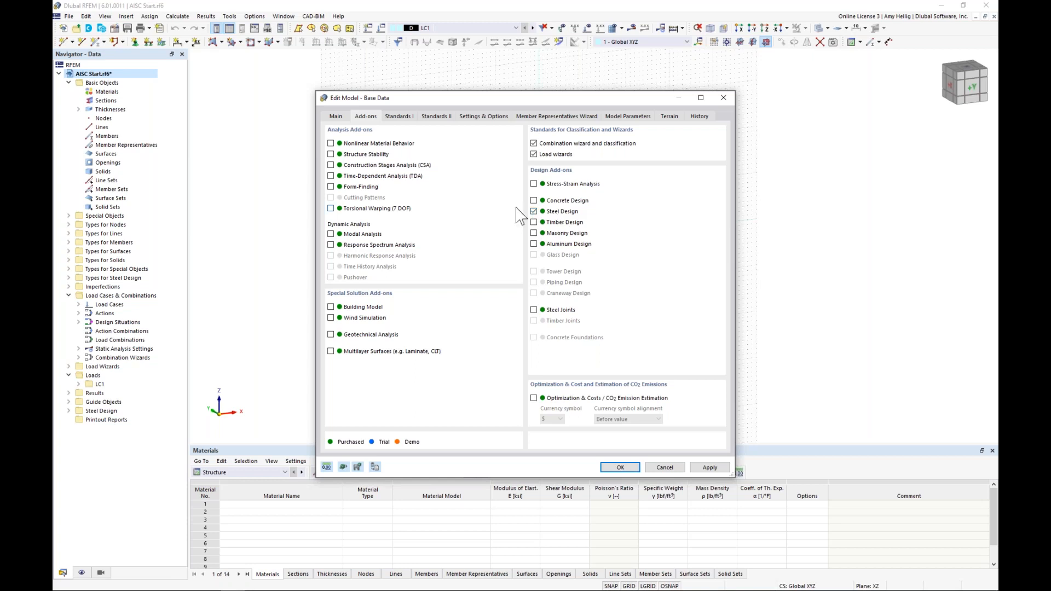
click(406, 117)
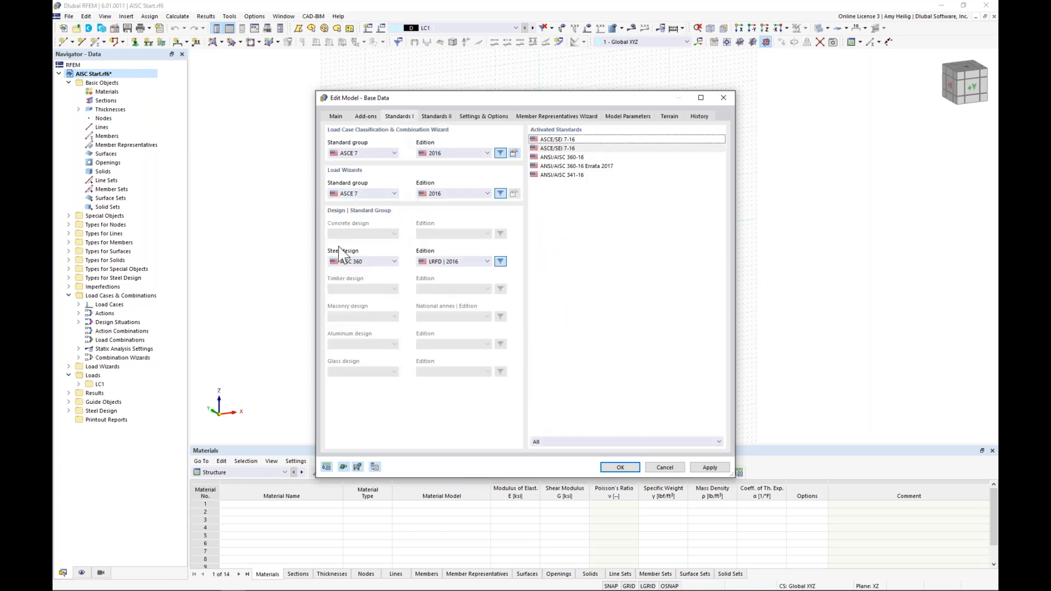
click(373, 262)
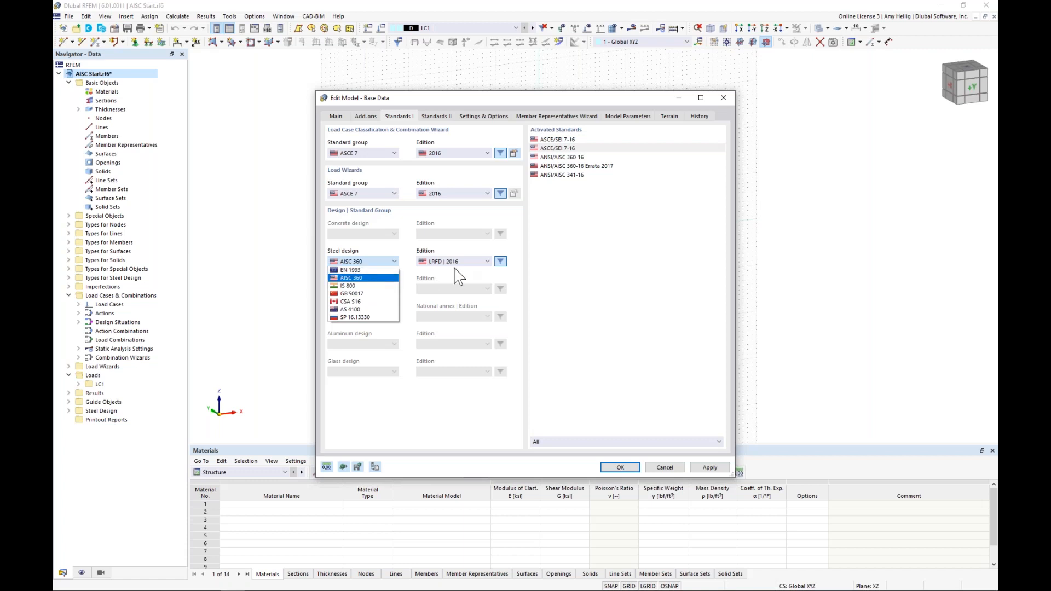
click(458, 277)
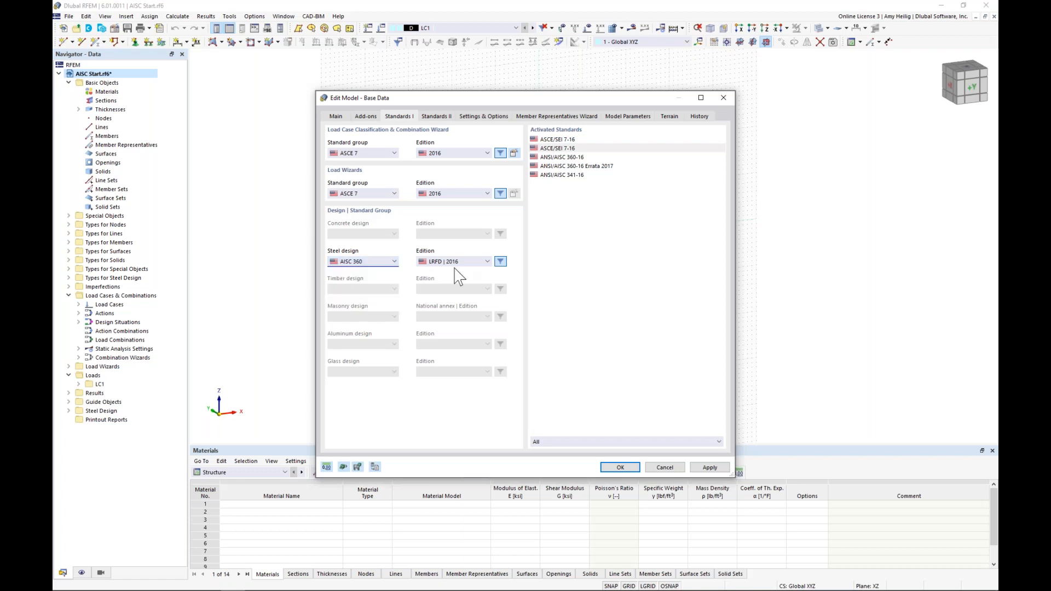
click(393, 194)
click(404, 182)
Review the base data's general settings and options, member representative criteria, and model parameters.
click(496, 116)
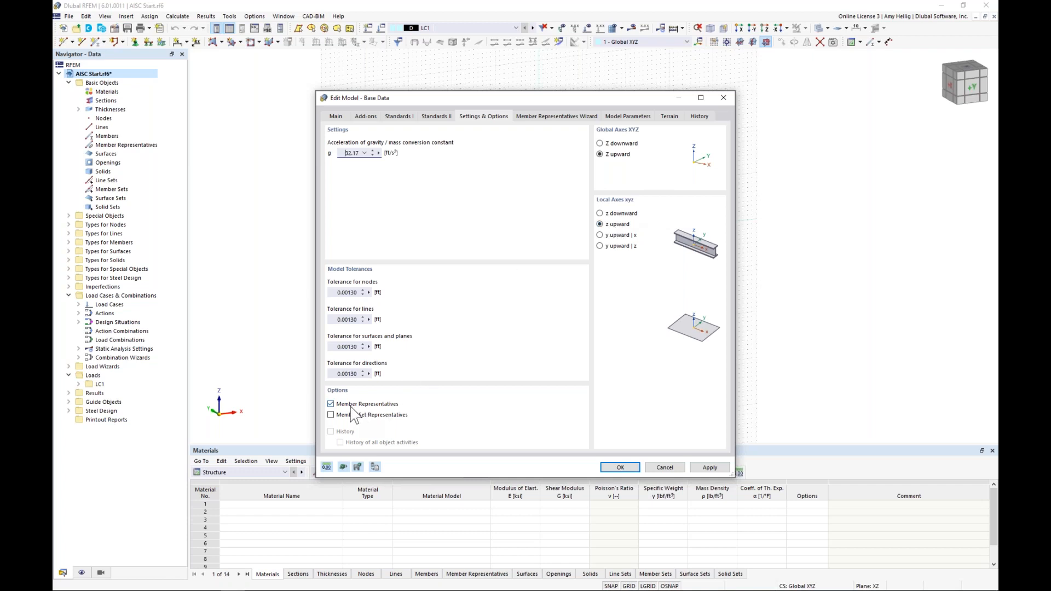
click(550, 116)
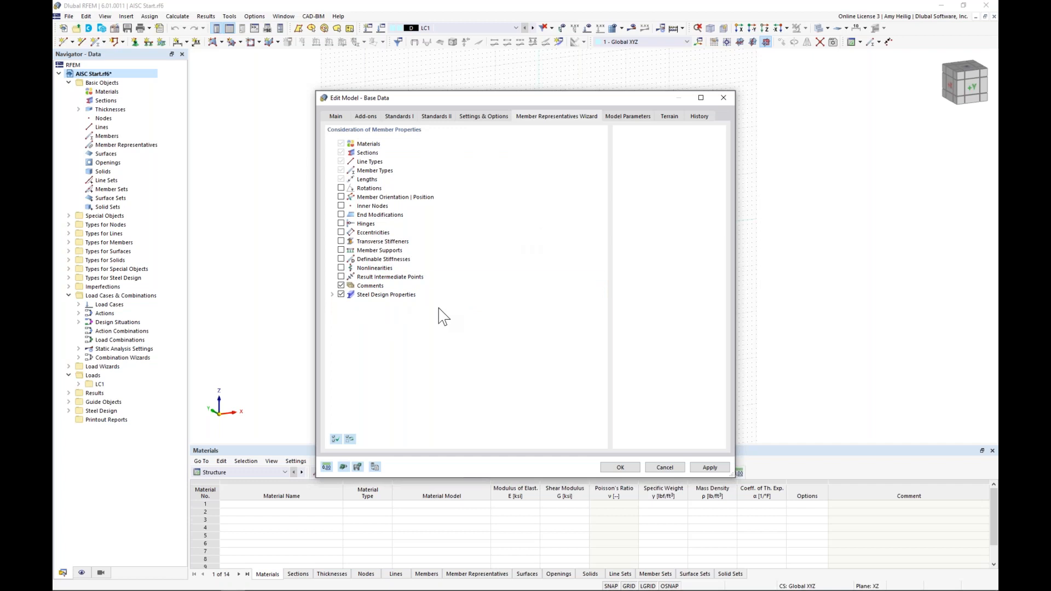
click(635, 116)
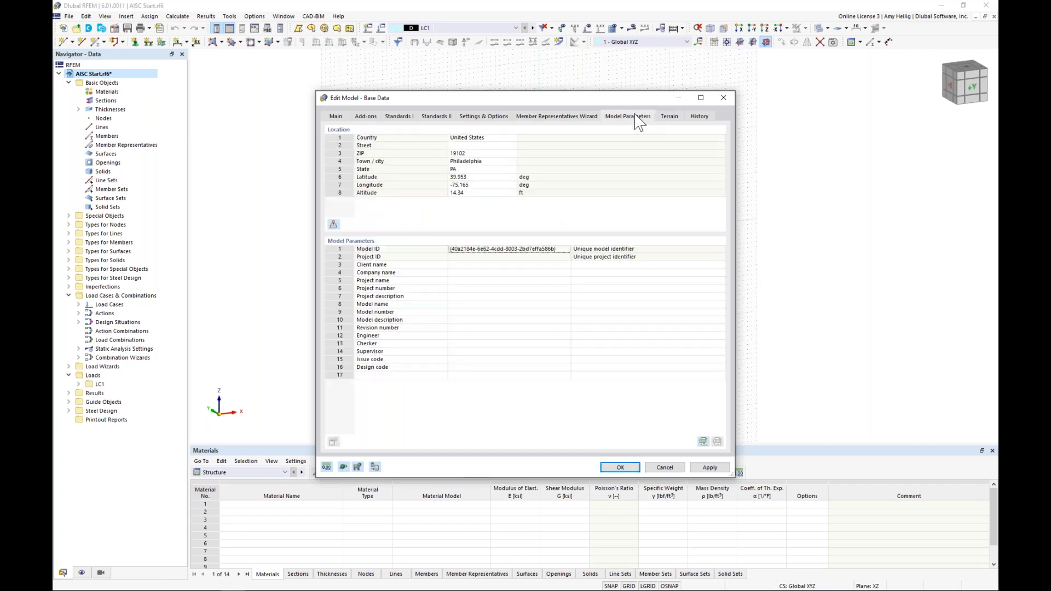
Examine the snow load map, available standards and location search for the project location, and close the base data without saving.
click(499, 146)
click(512, 146)
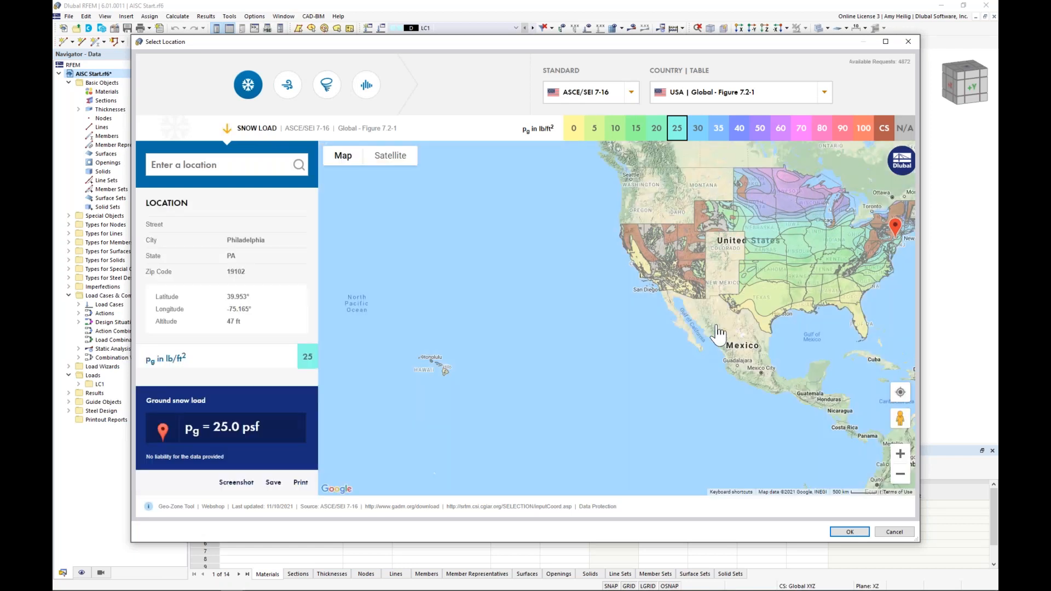
drag(715, 327, 616, 381)
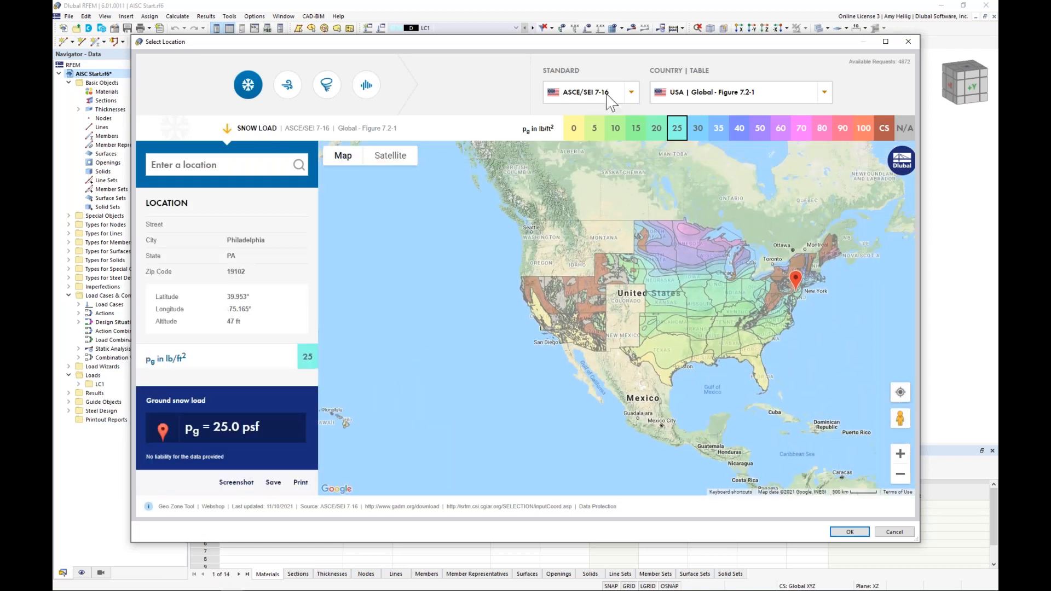
click(633, 94)
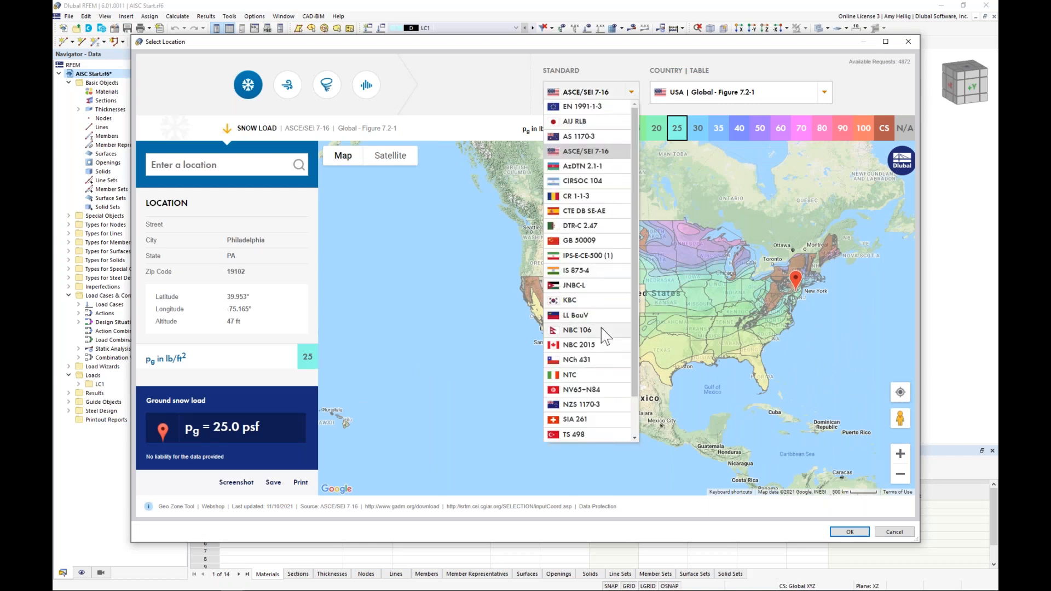
click(510, 85)
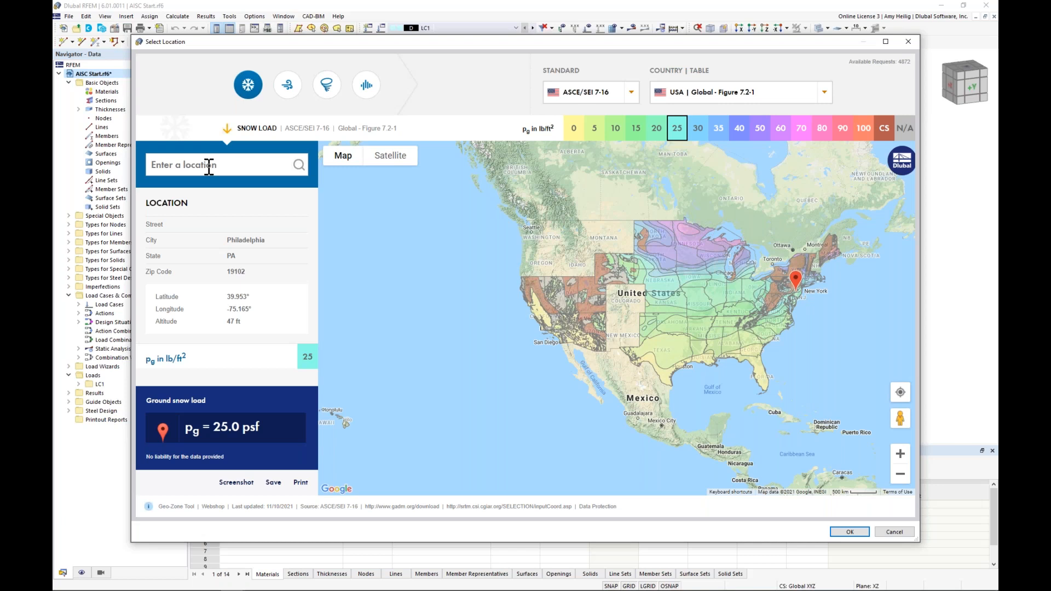
click(177, 165)
click(893, 532)
click(667, 467)
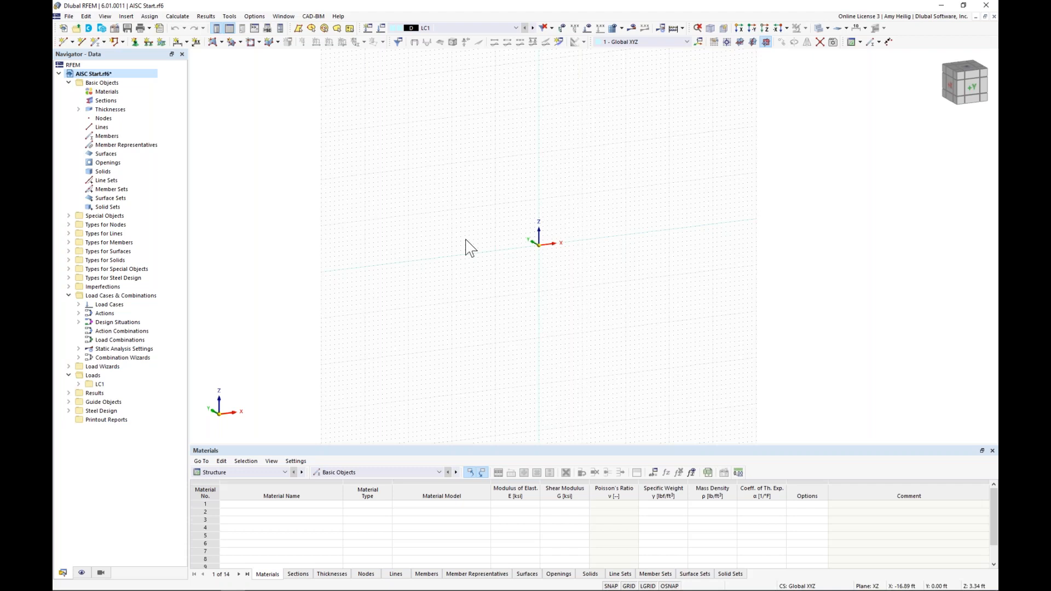
Inspect the work plane and grid/snap settings, including their defaults, and close them without saving.
scroll(466, 239, down, 1)
middle_drag(508, 233, 481, 265)
right_click(629, 586)
click(646, 579)
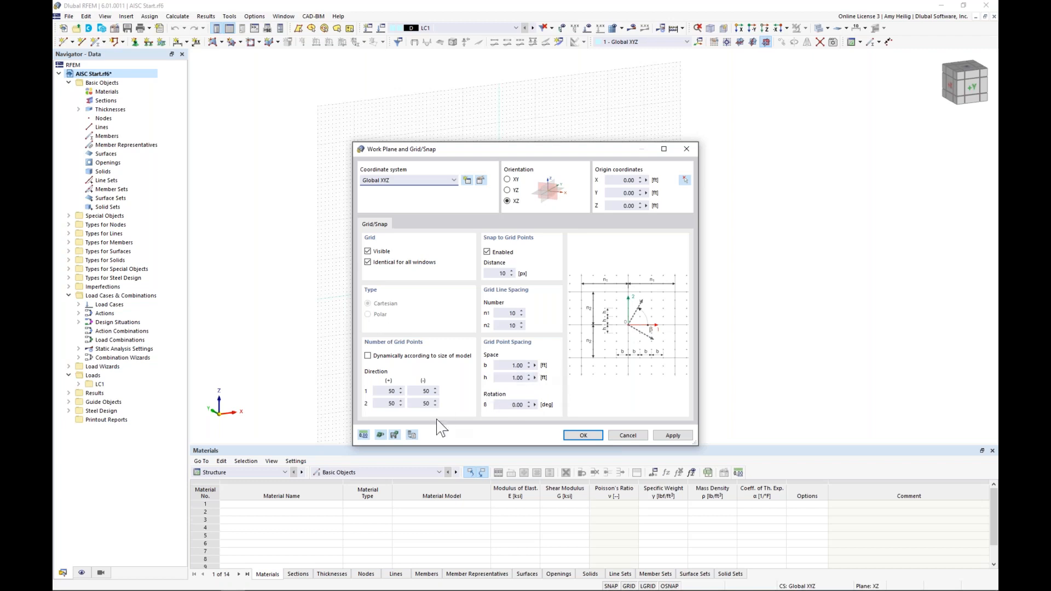
click(412, 435)
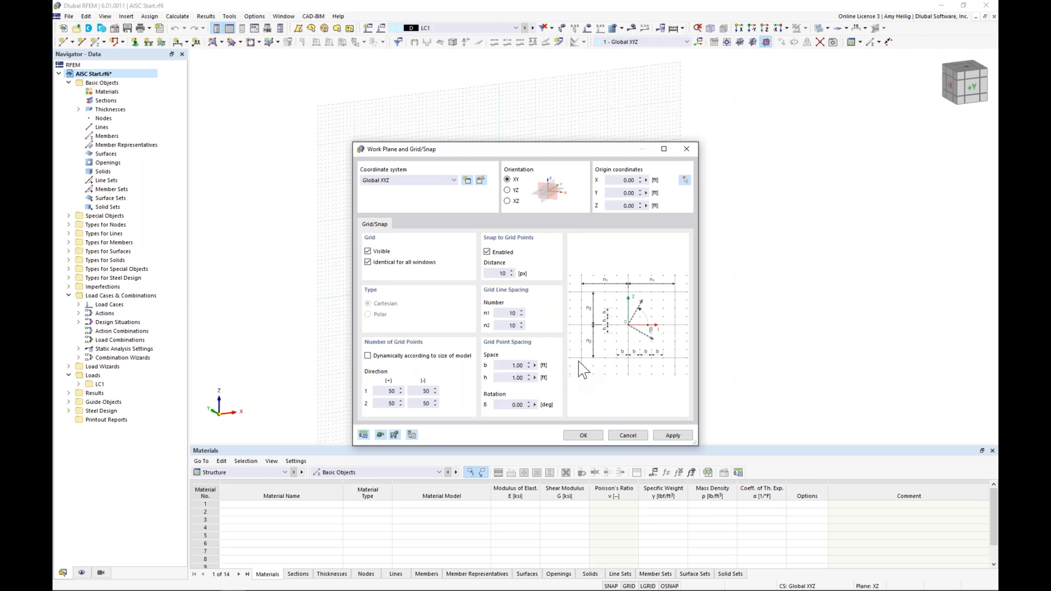
click(627, 435)
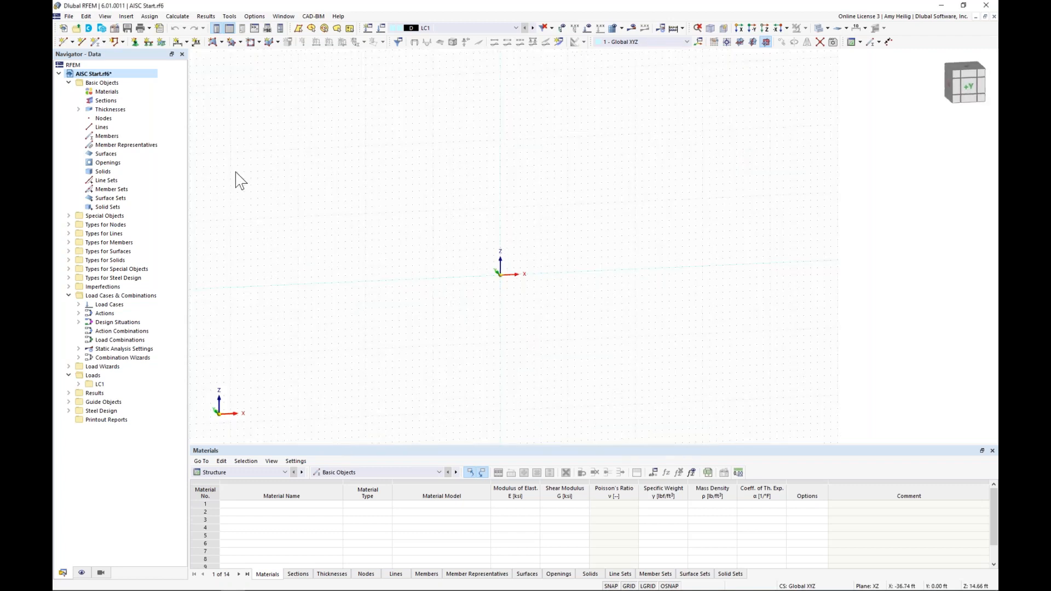
Start a new beam member and choose the standardized steel section W 14x48 from the AISC 15 W series.
click(95, 46)
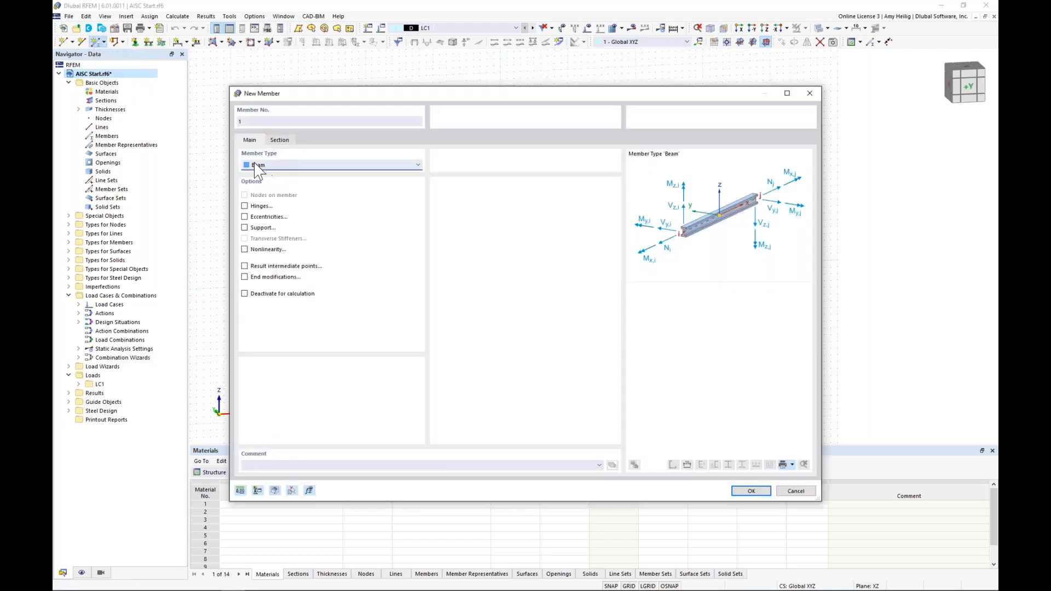
click(279, 141)
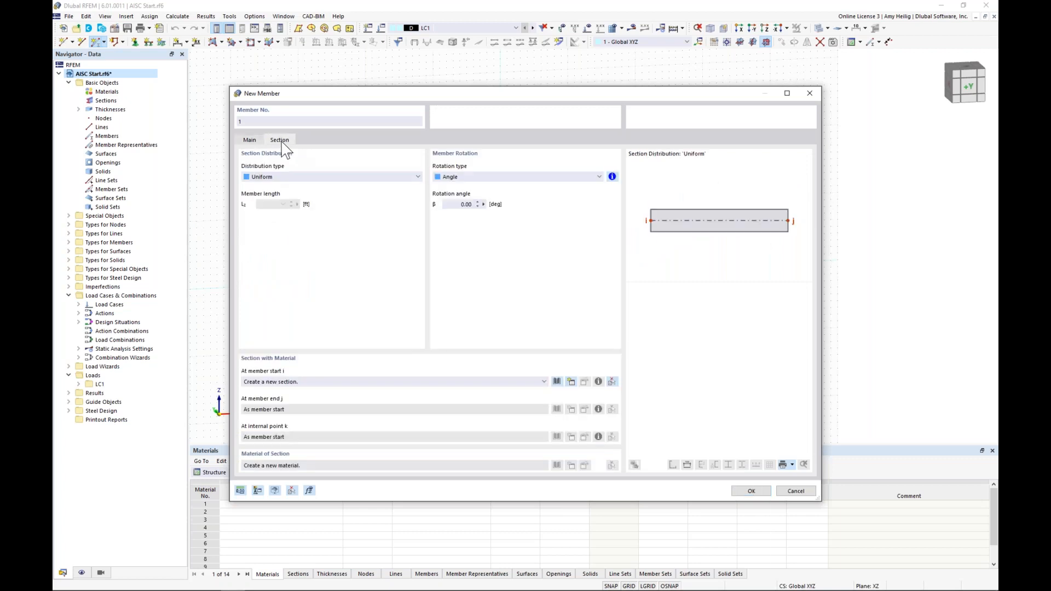
click(556, 381)
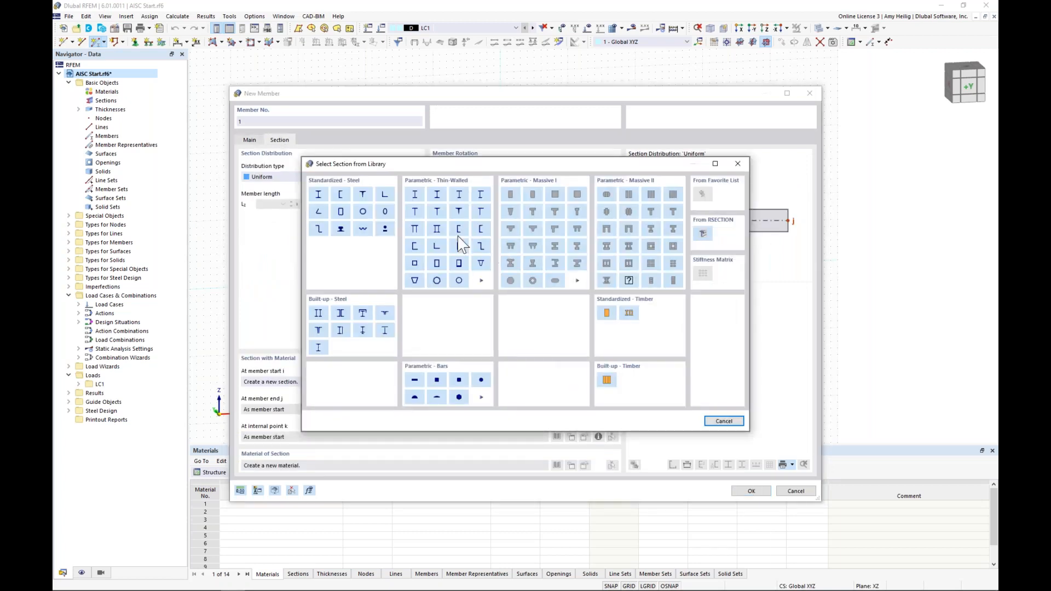
click(322, 199)
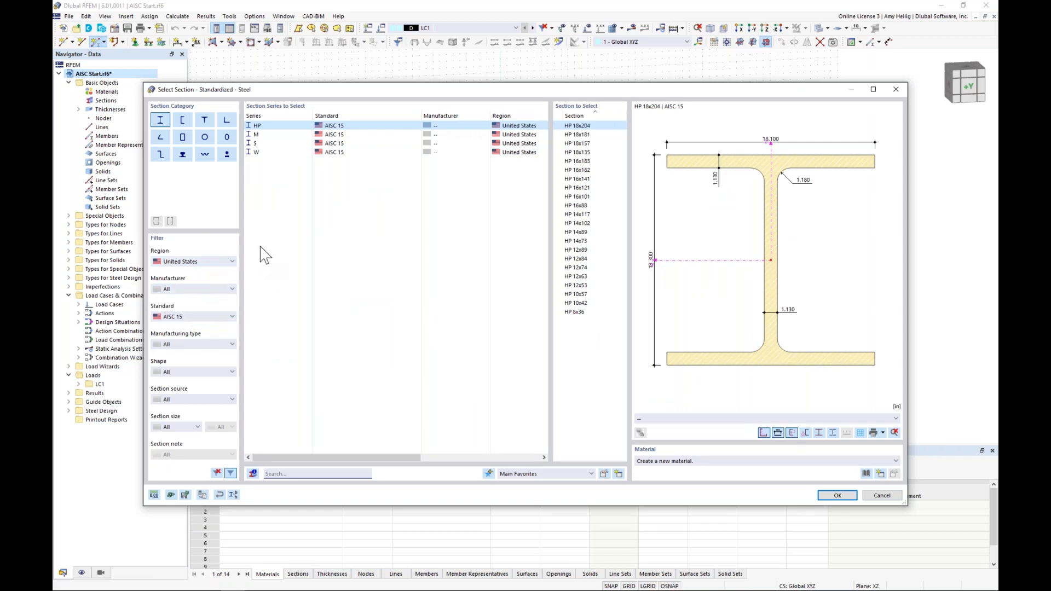
click(279, 154)
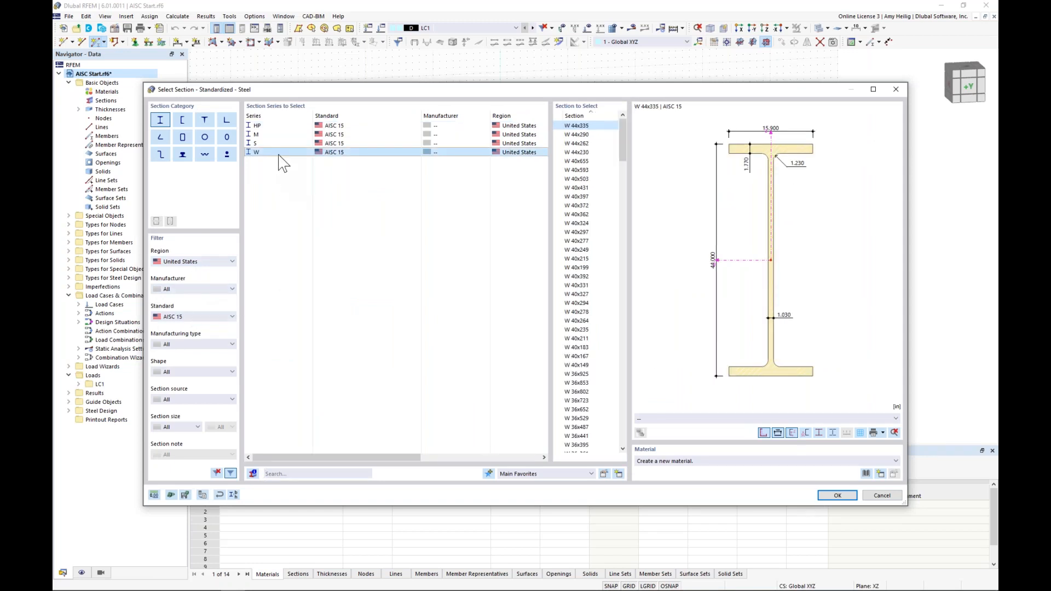
drag(623, 136, 617, 361)
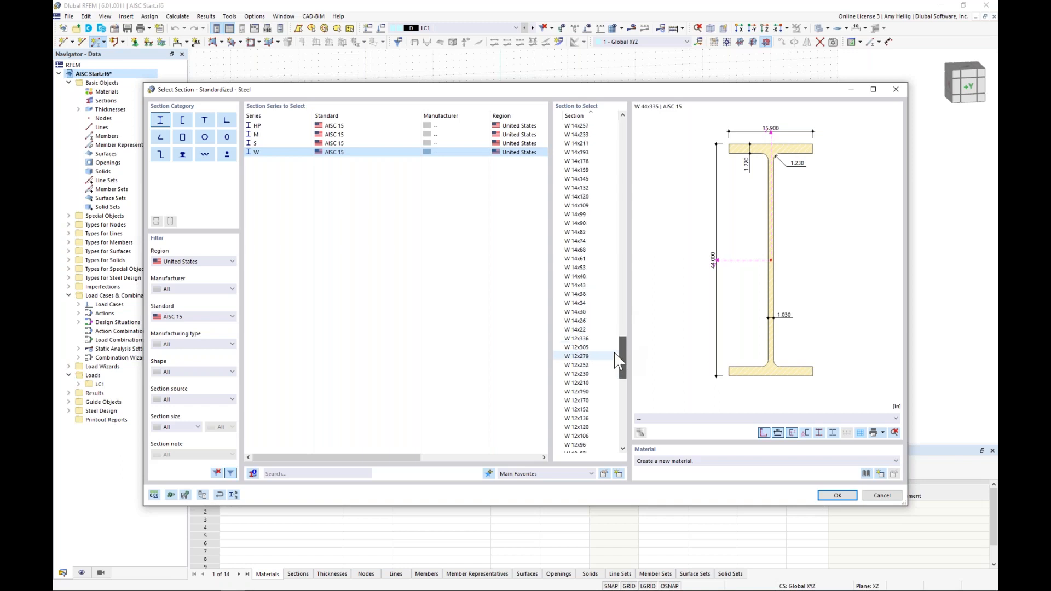
click(585, 277)
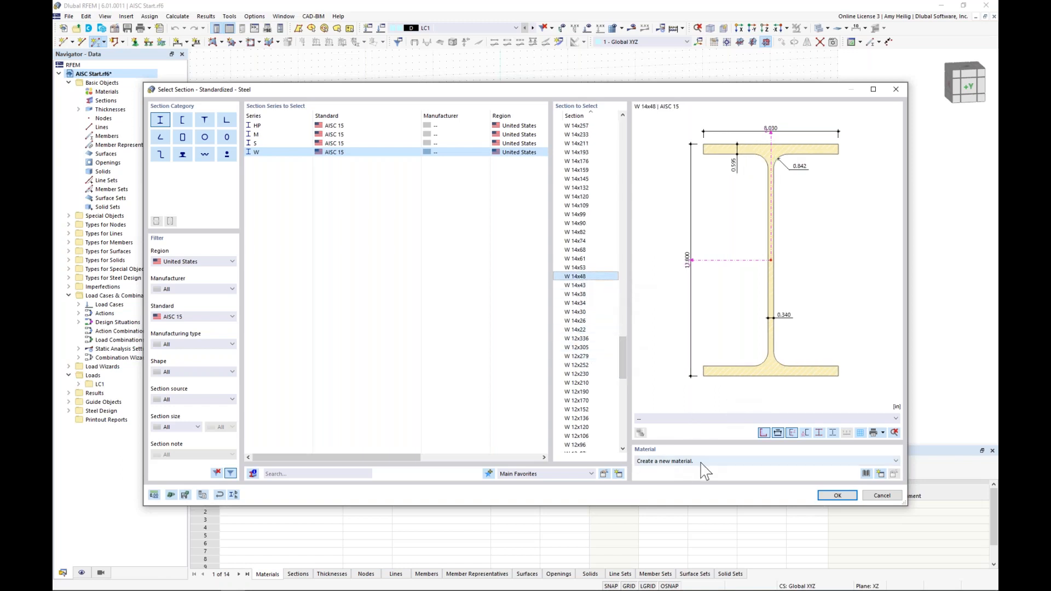
Assign A992 steel from the AISC 360-16 material library to the W 14x48 section and confirm the section.
click(866, 475)
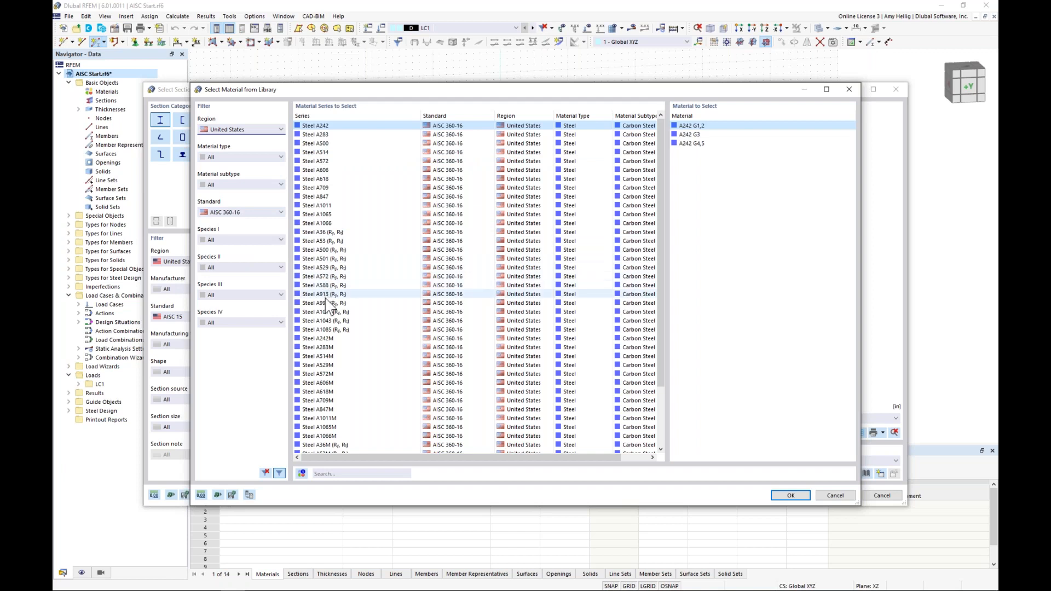
click(461, 302)
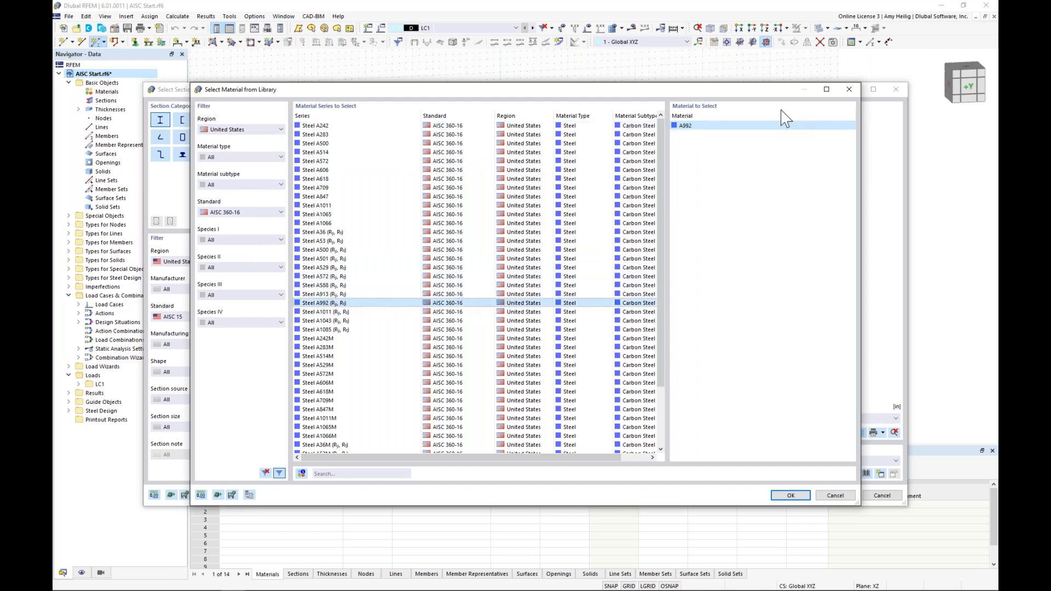
click(791, 495)
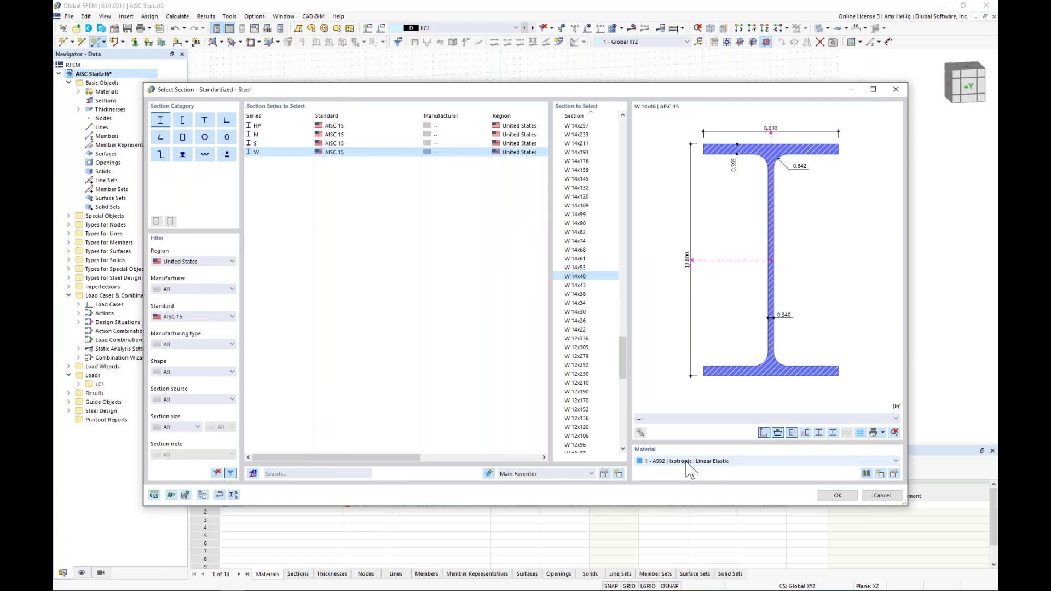
click(686, 461)
click(691, 473)
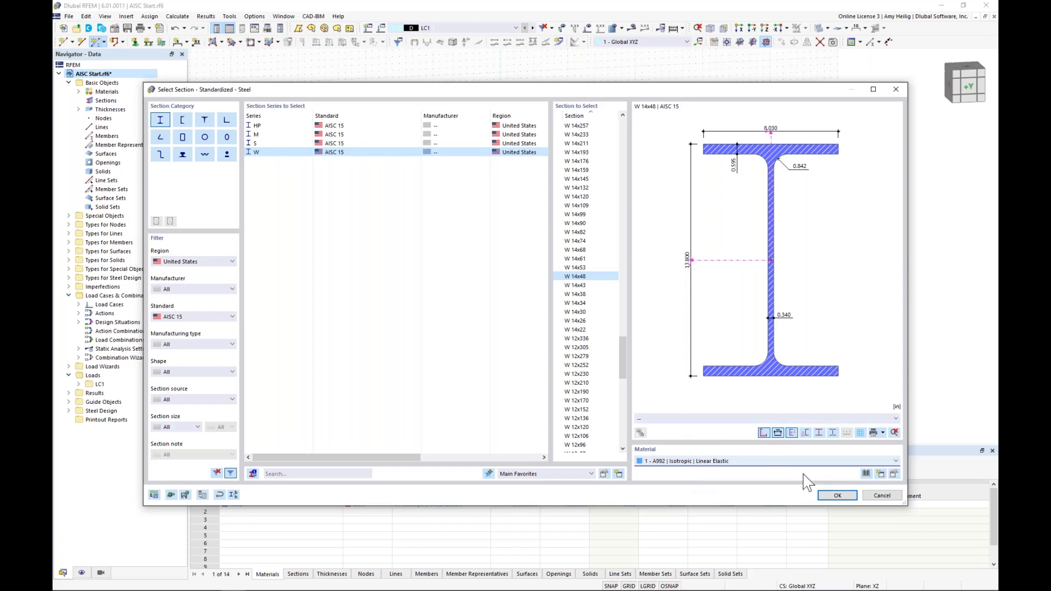
click(830, 495)
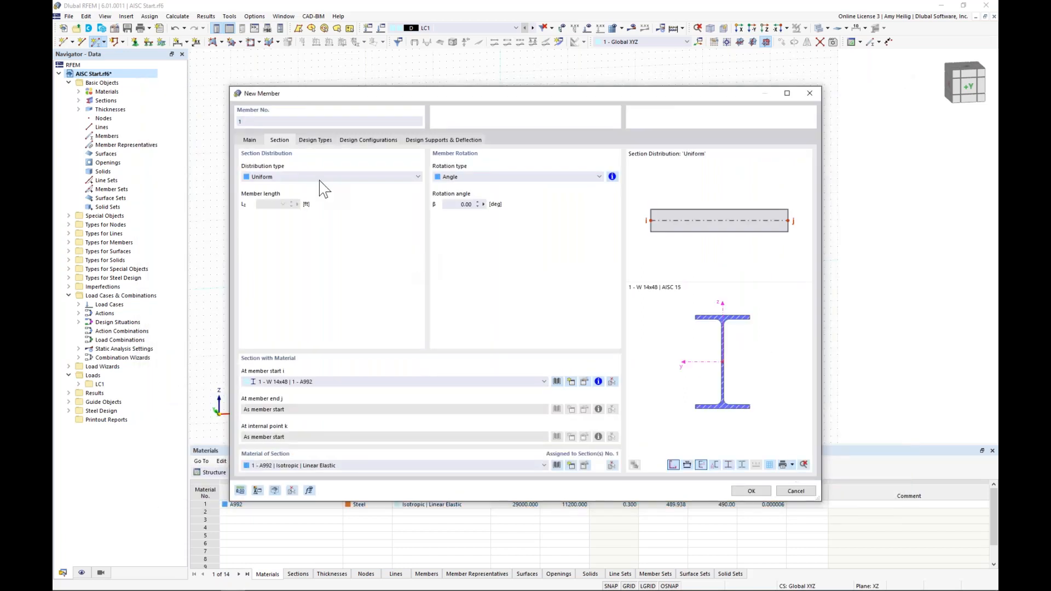
Disable the steel design properties for the new beam member and accept its definition.
click(250, 141)
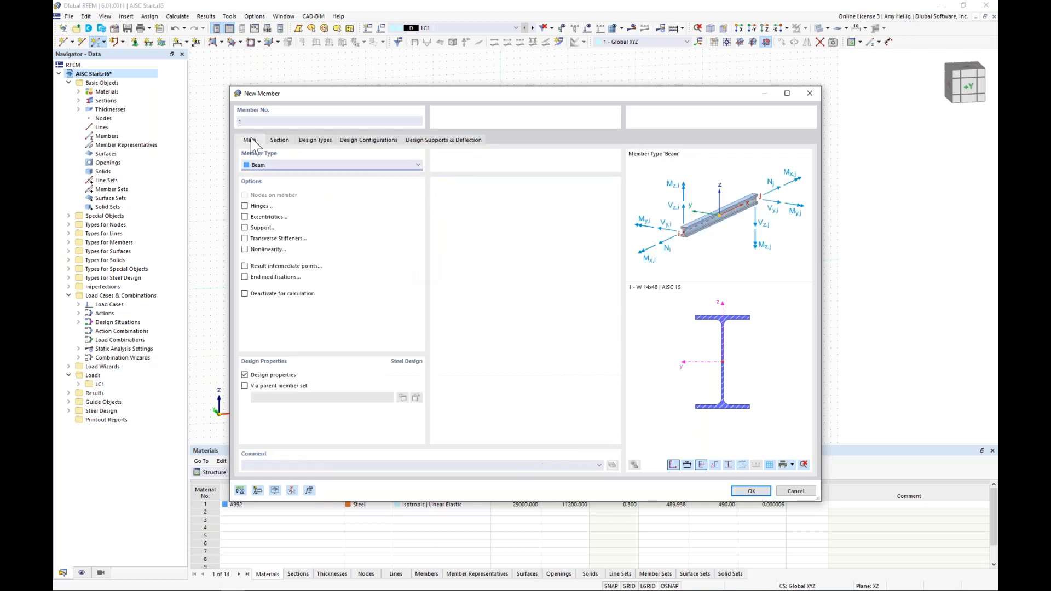
click(245, 375)
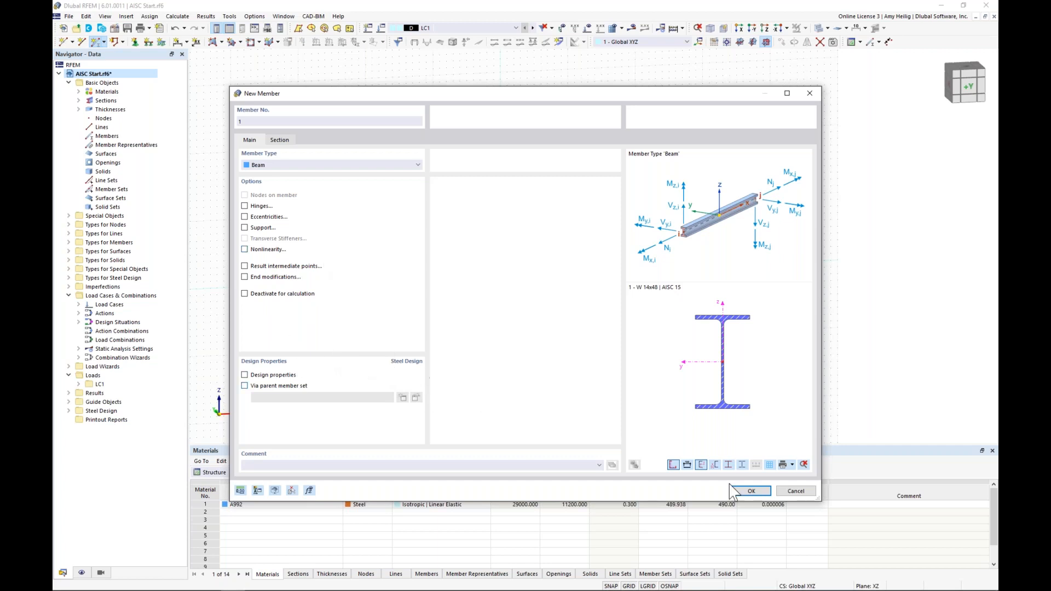
click(751, 491)
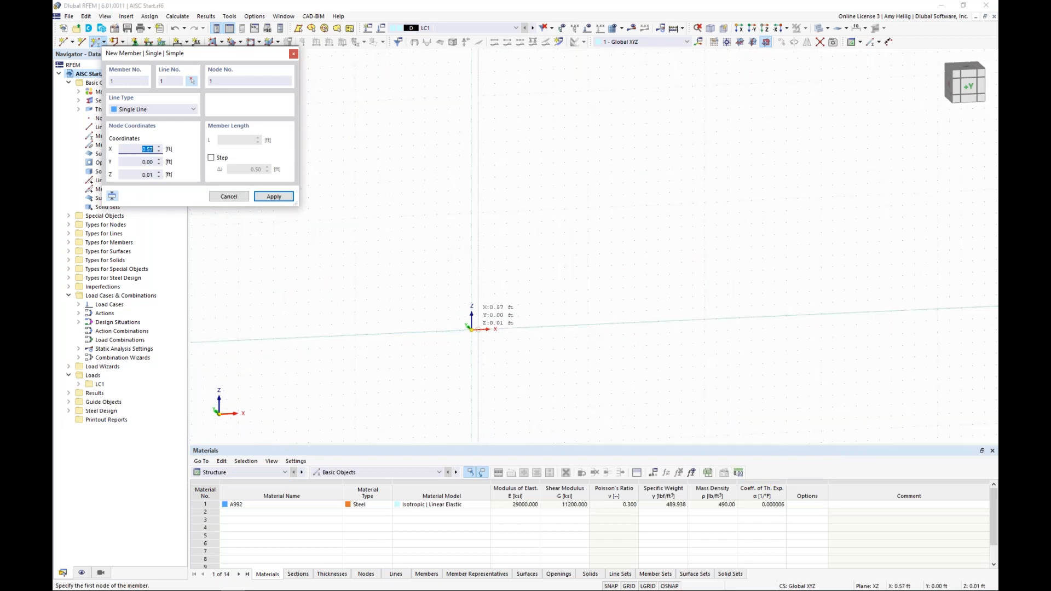
Place two vertical members in the XZ plane from Z 0 to Z 14 ft, one at X 0 and one at X 40 ft.
click(471, 328)
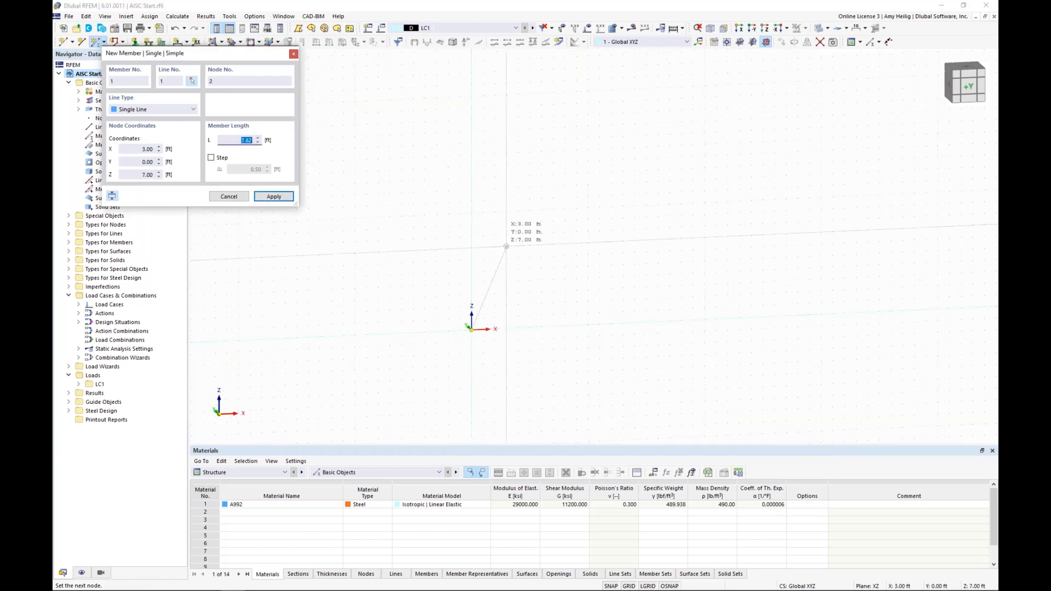
click(471, 166)
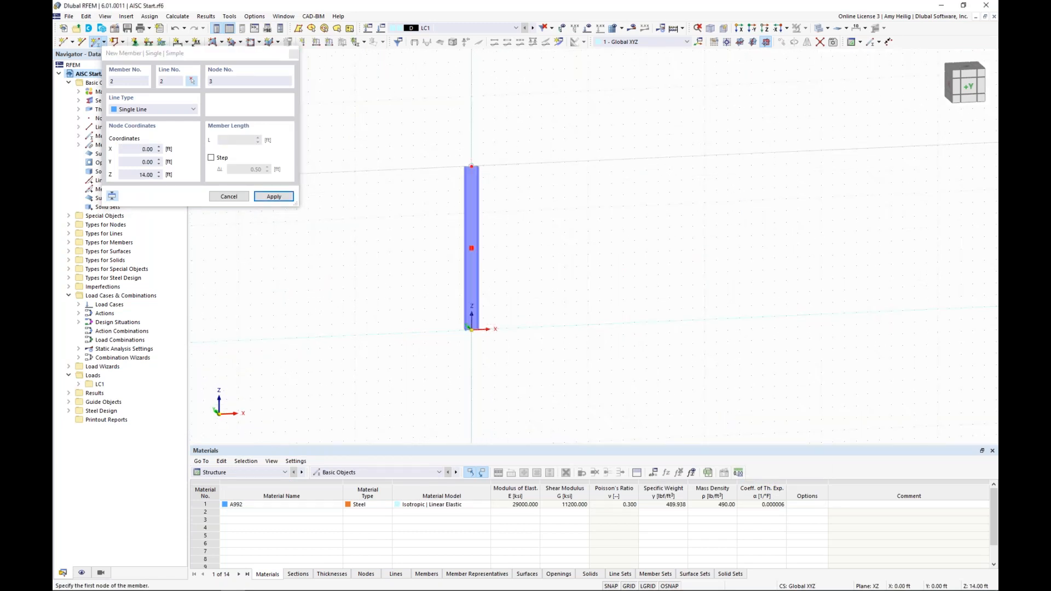
middle_drag(684, 326, 577, 343)
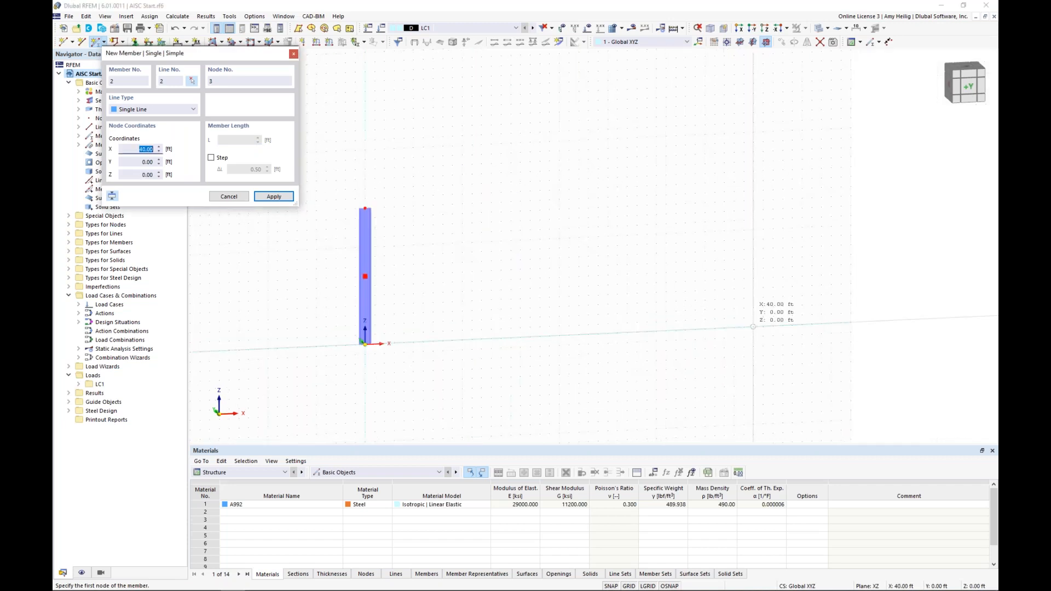
click(752, 326)
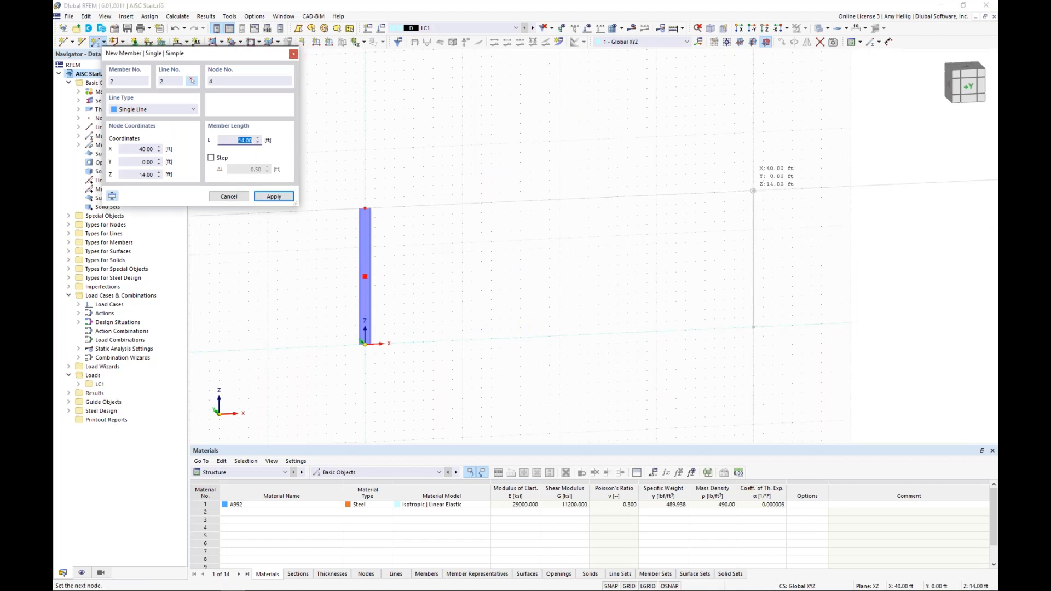
click(753, 191)
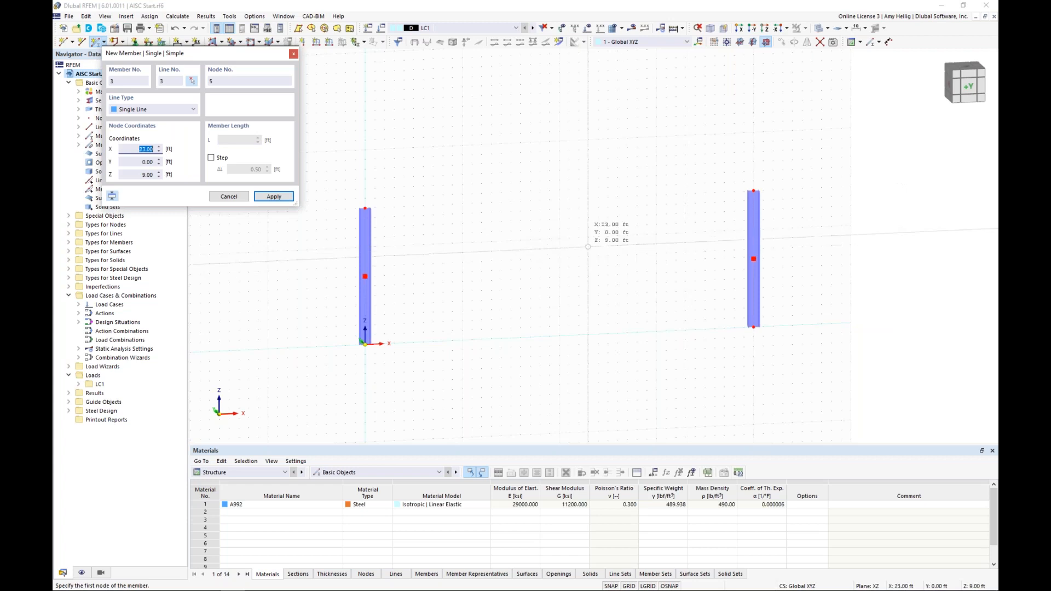
Create a node between the top nodes of the two columns, at 50% of the distance between them.
key(Escape)
ctrl+middle_drag(576, 293, 551, 288)
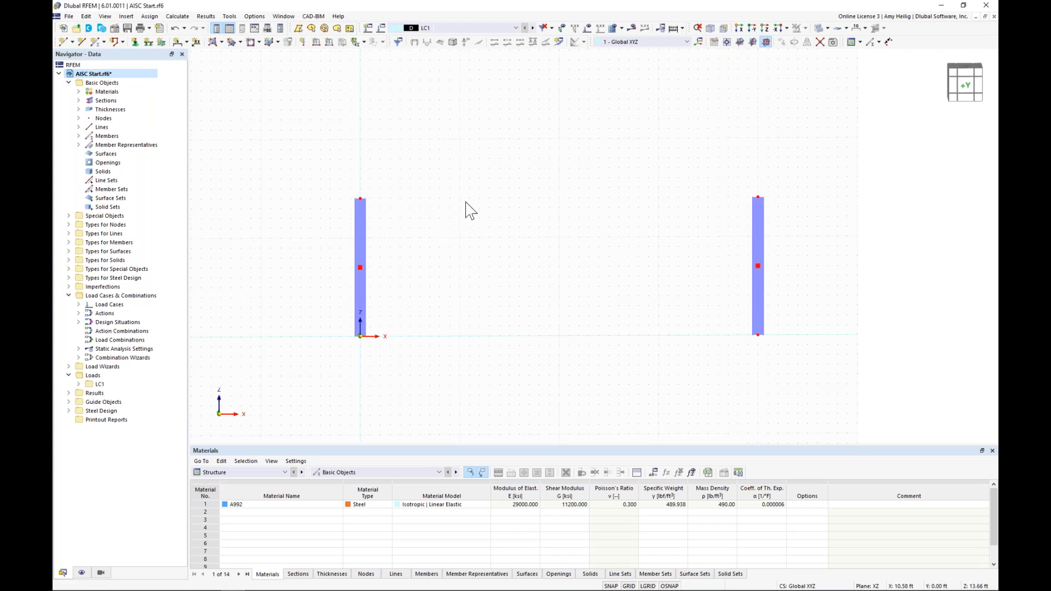
click(73, 42)
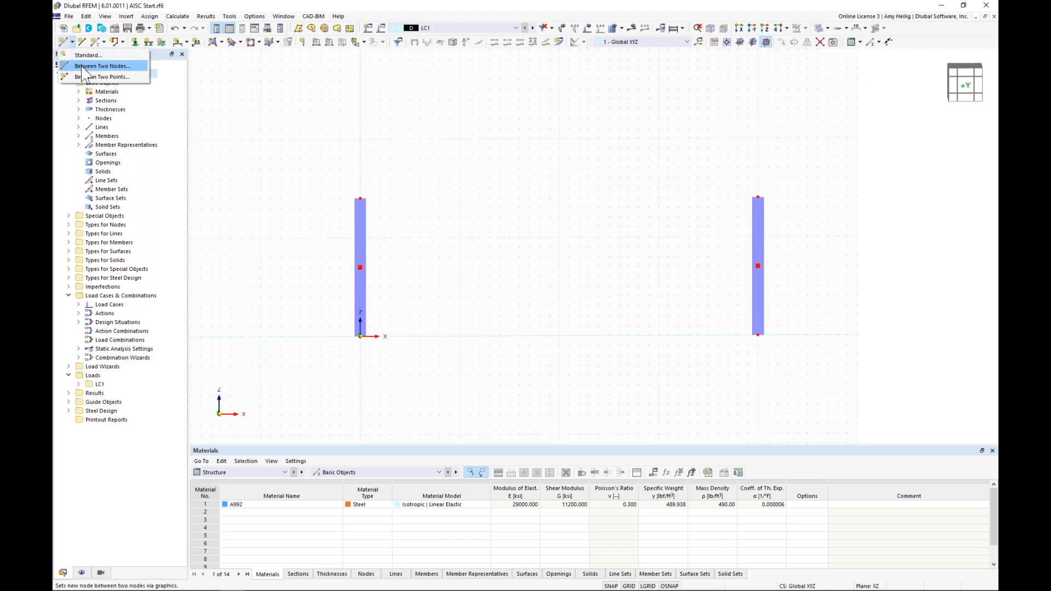
click(83, 66)
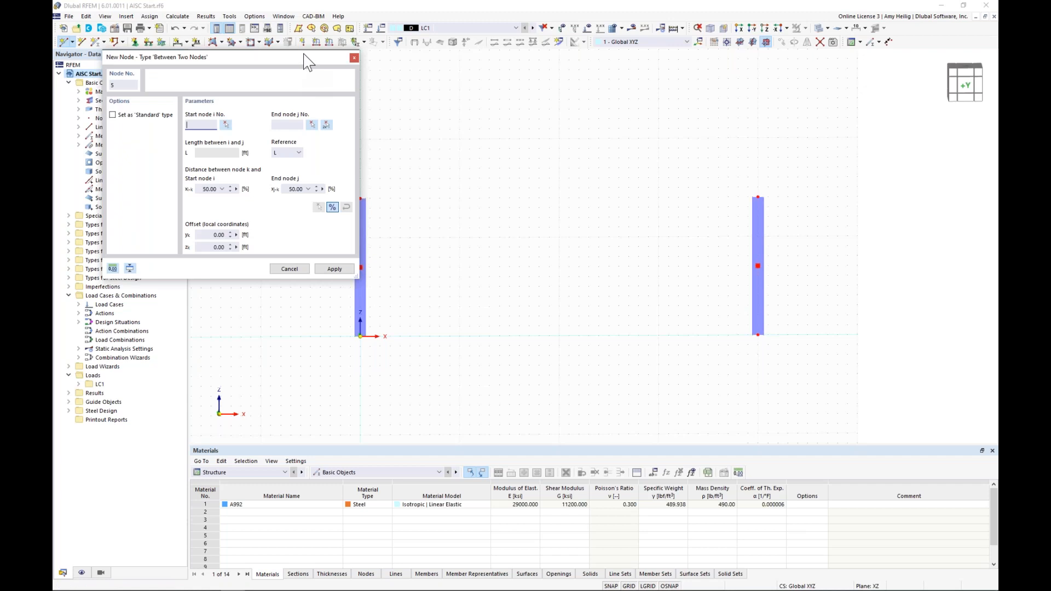
drag(304, 57, 268, 55)
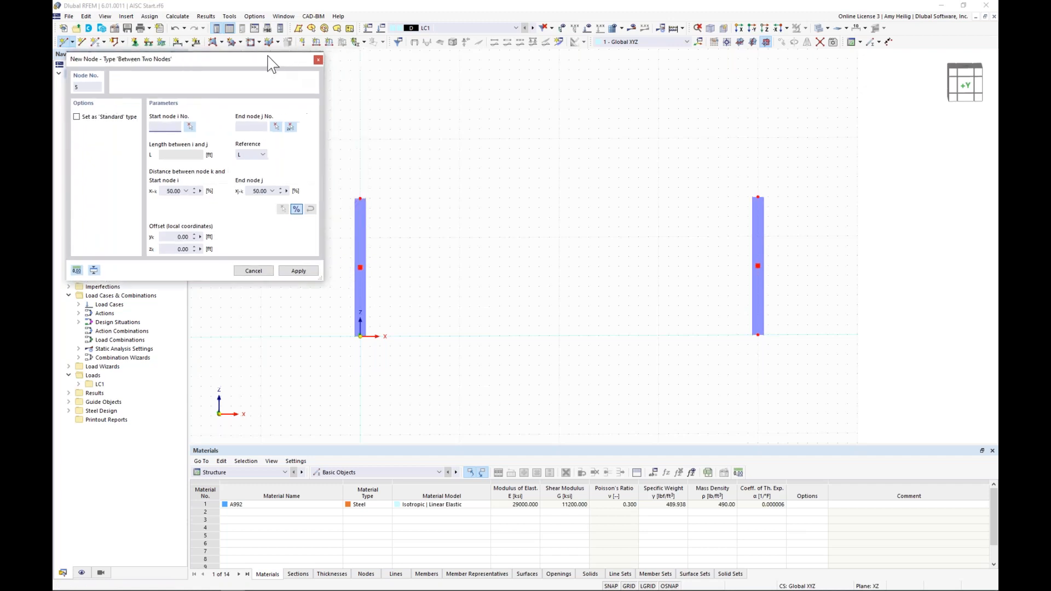
click(292, 128)
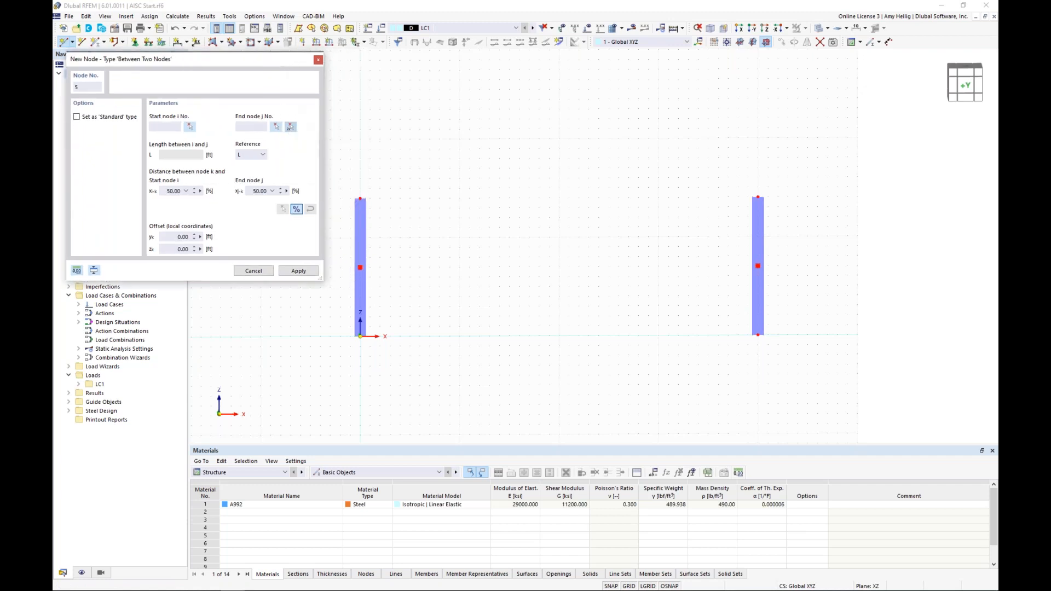
click(360, 198)
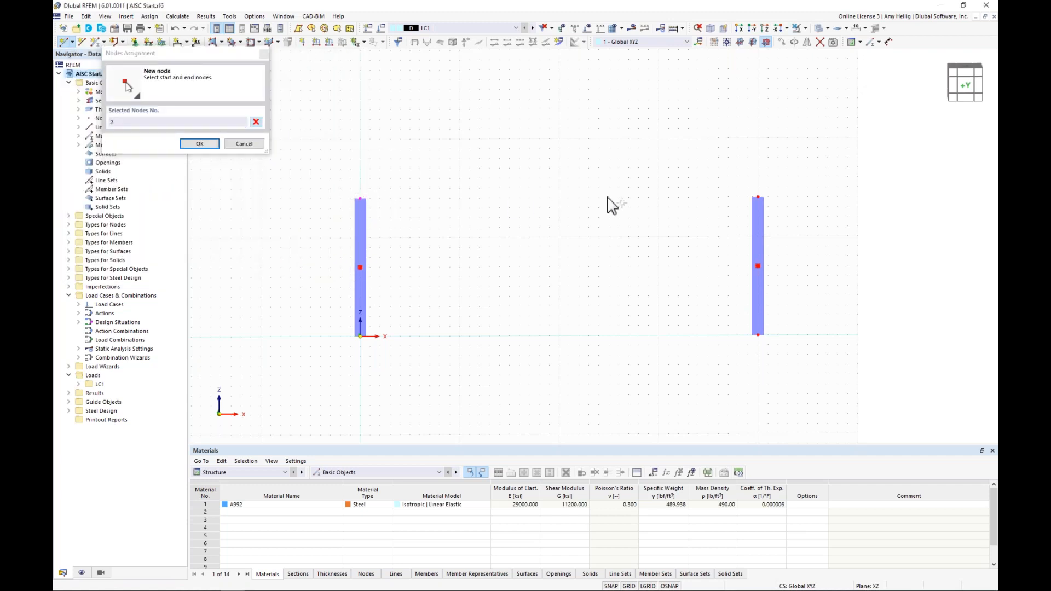
click(758, 198)
click(298, 271)
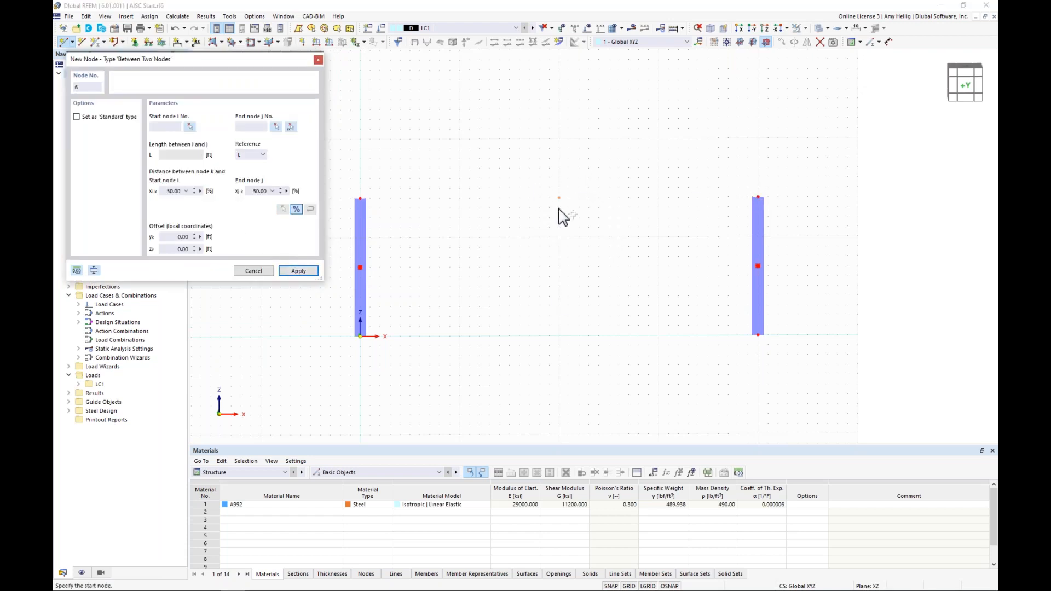
key(Escape)
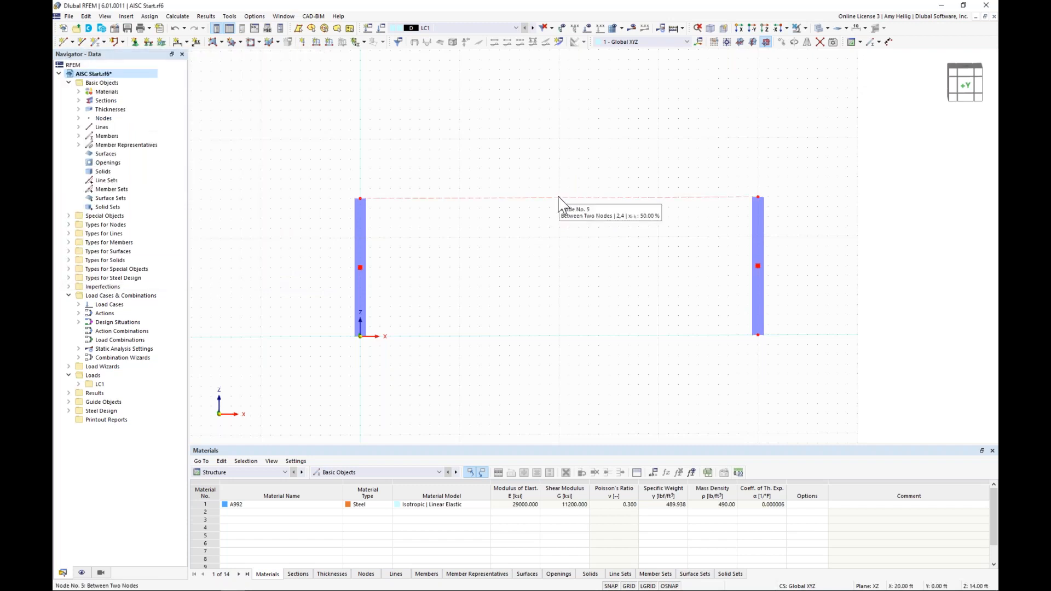
drag(304, 162, 438, 391)
drag(344, 300, 359, 338)
click(587, 309)
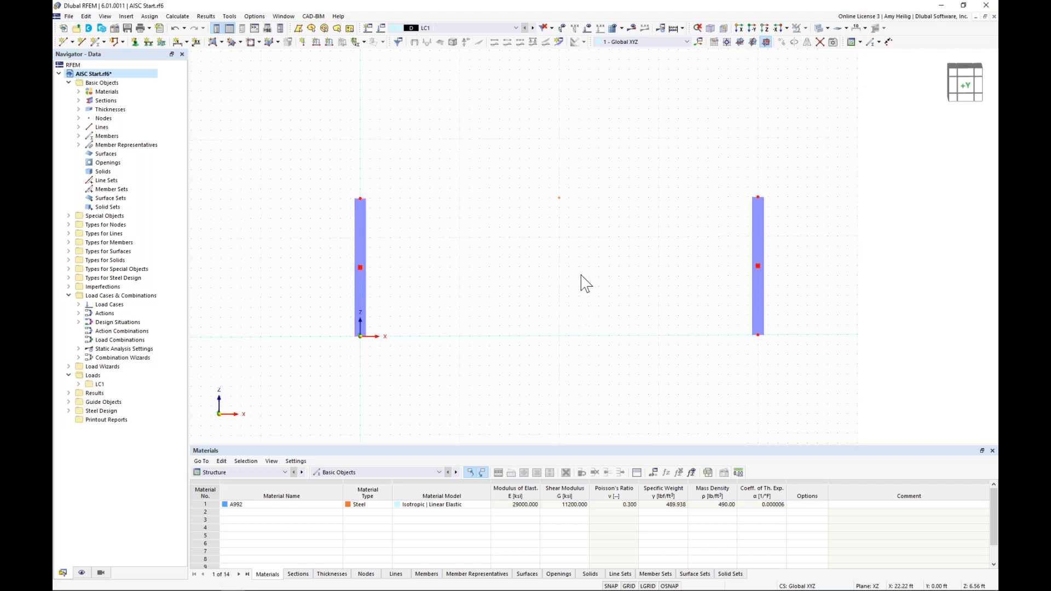
Change the midspan node's type to Standard and raise its Z coordinate above the column tops.
double_click(559, 198)
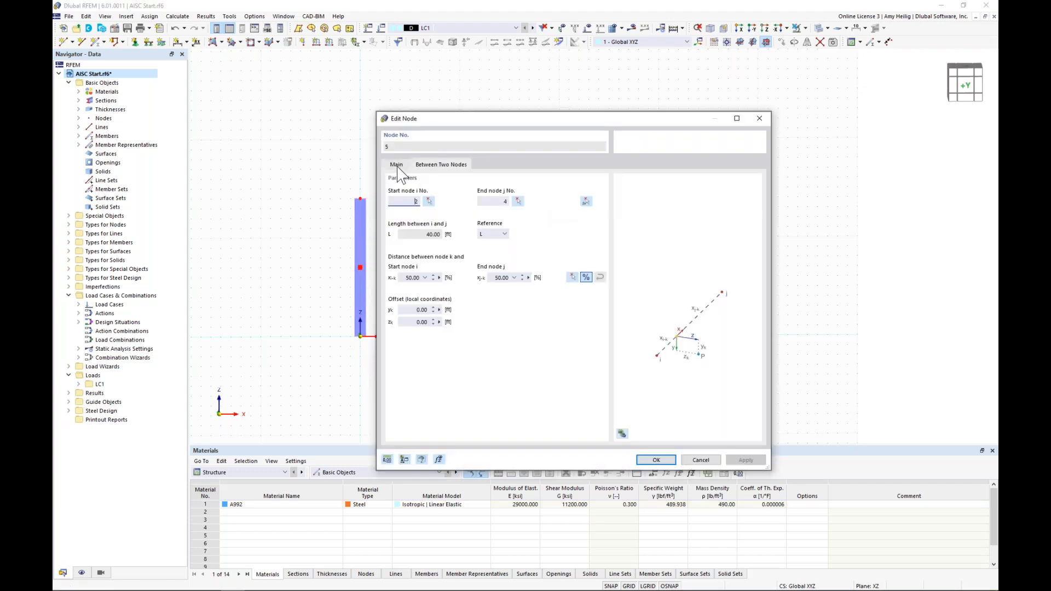
click(396, 165)
click(439, 203)
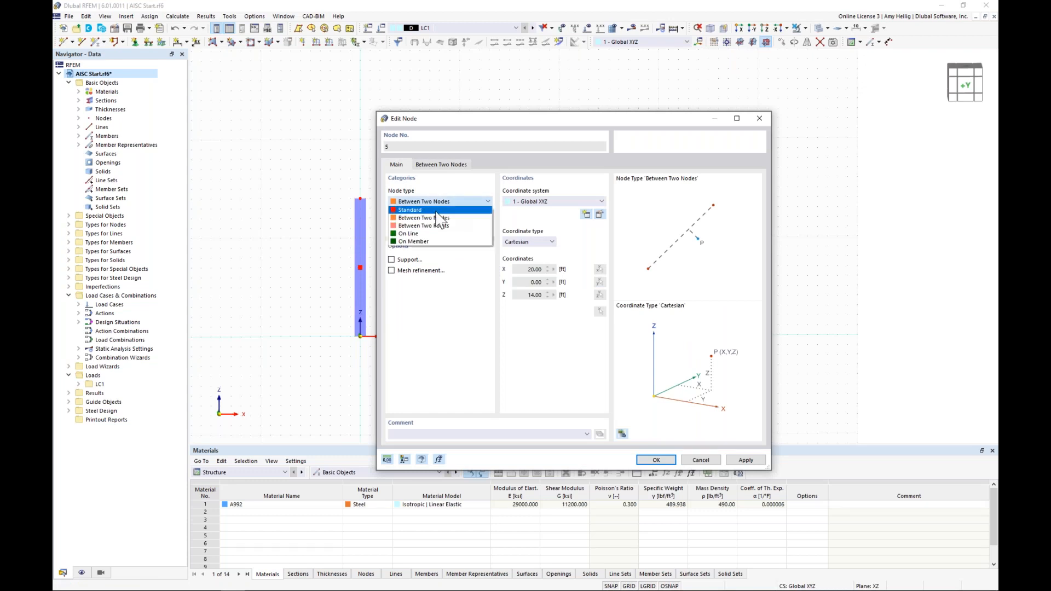
click(437, 213)
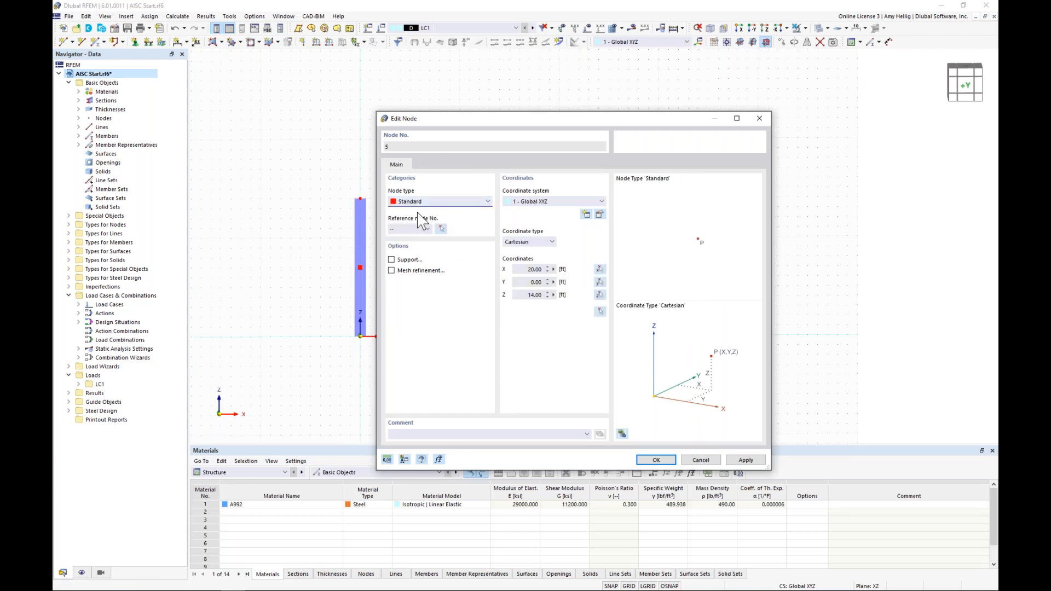
click(518, 296)
click(655, 463)
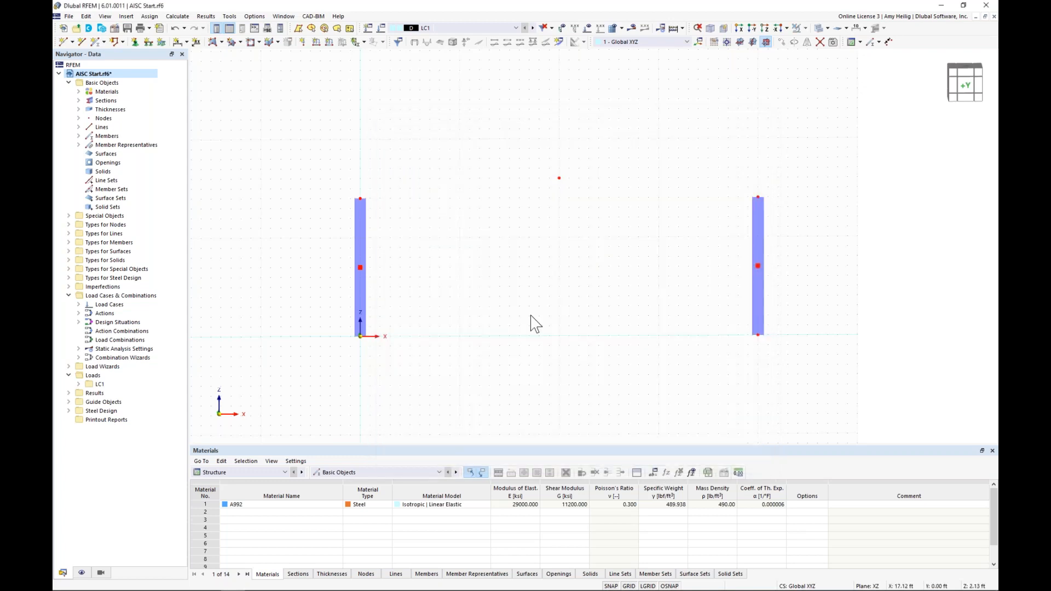
Start a new beam member without steel design properties and set its section distribution to Tapered at start of member with Top alignment.
scroll(536, 217, up, 1)
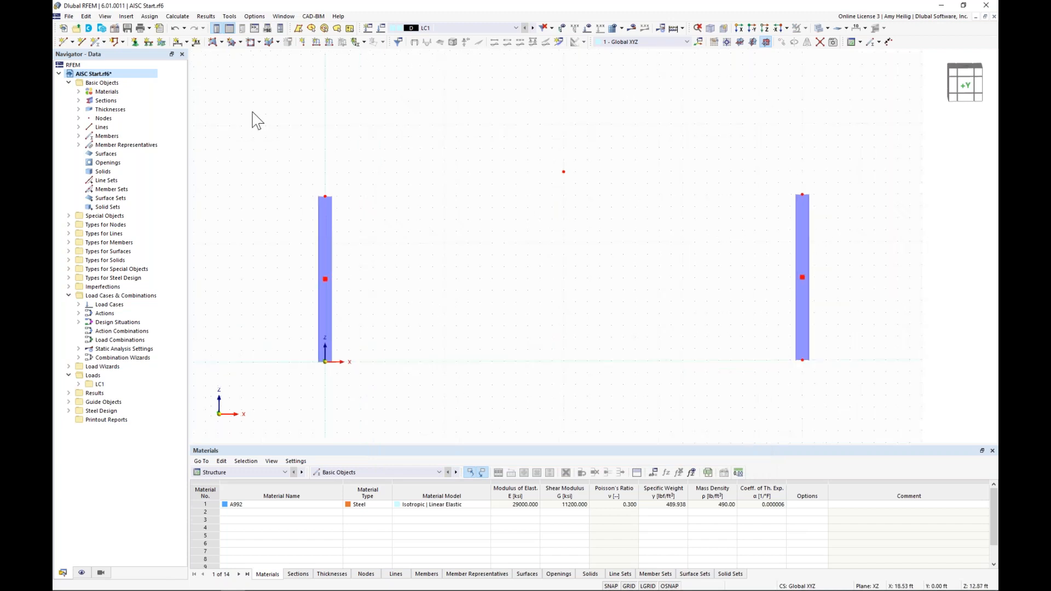
click(95, 43)
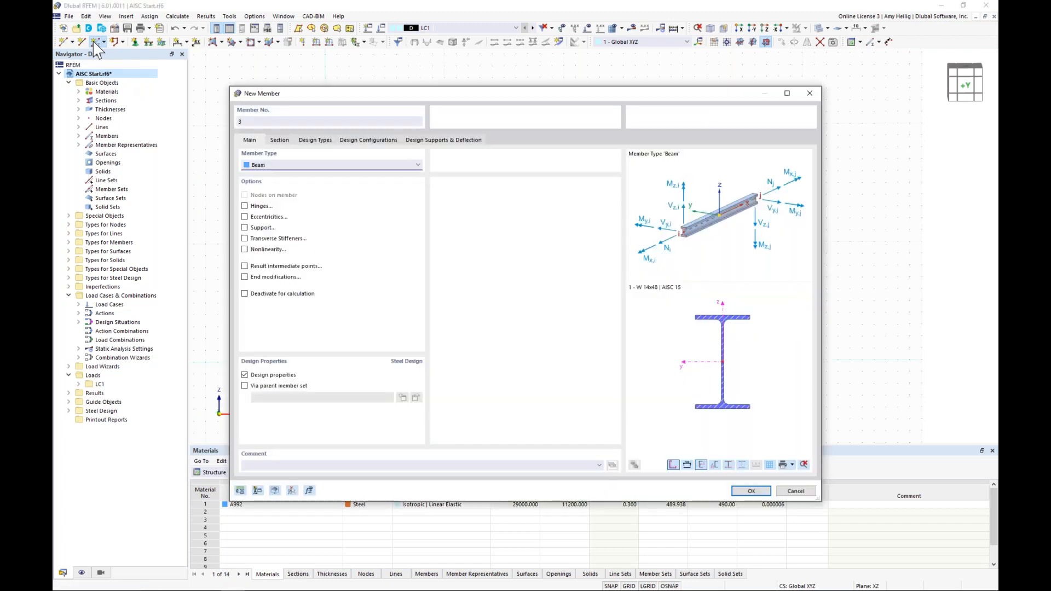
click(250, 375)
click(280, 141)
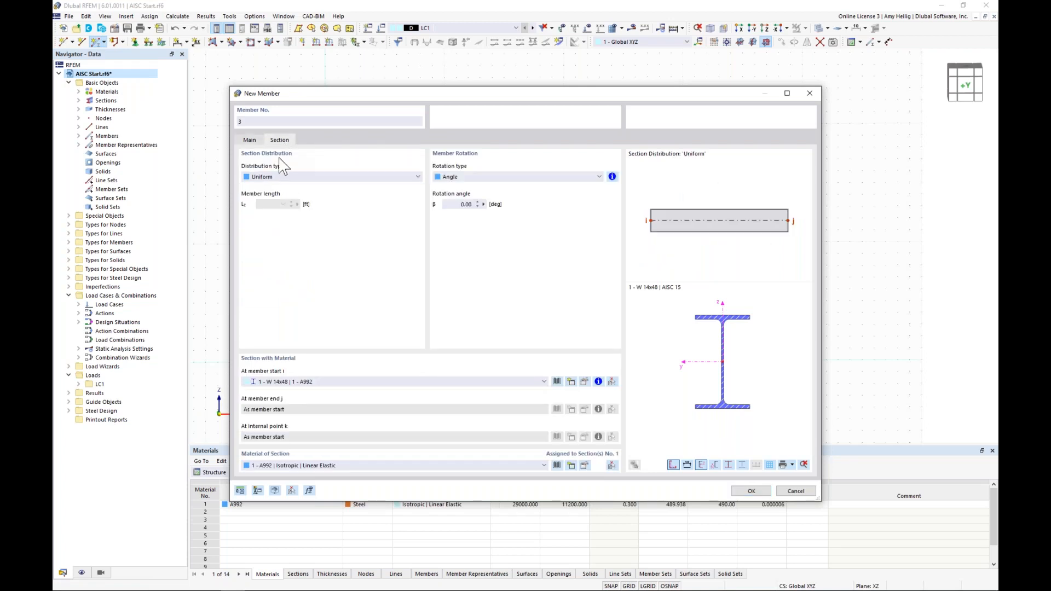
click(280, 177)
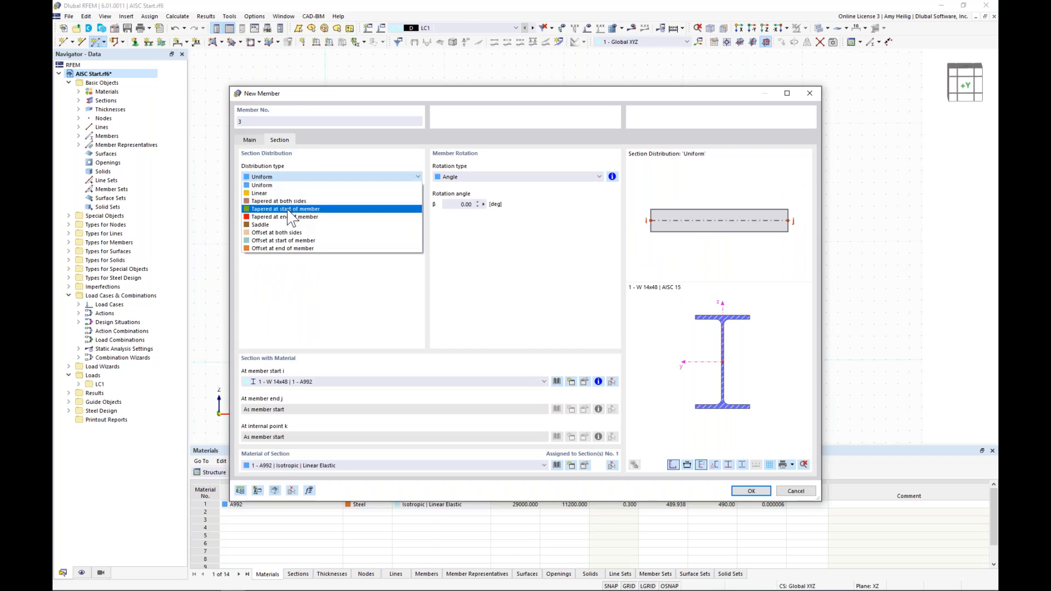
click(289, 210)
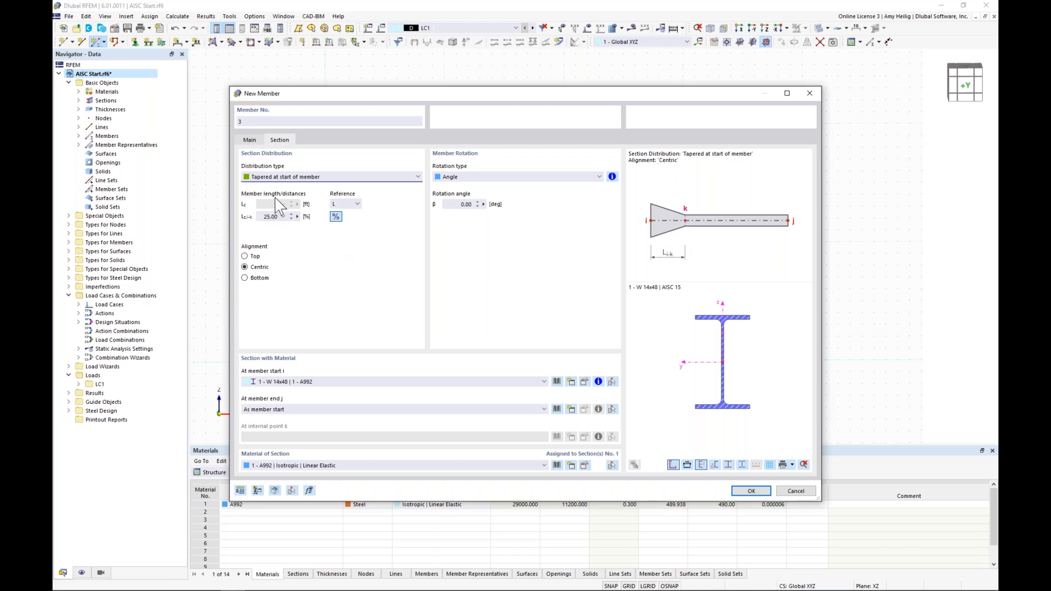
click(246, 257)
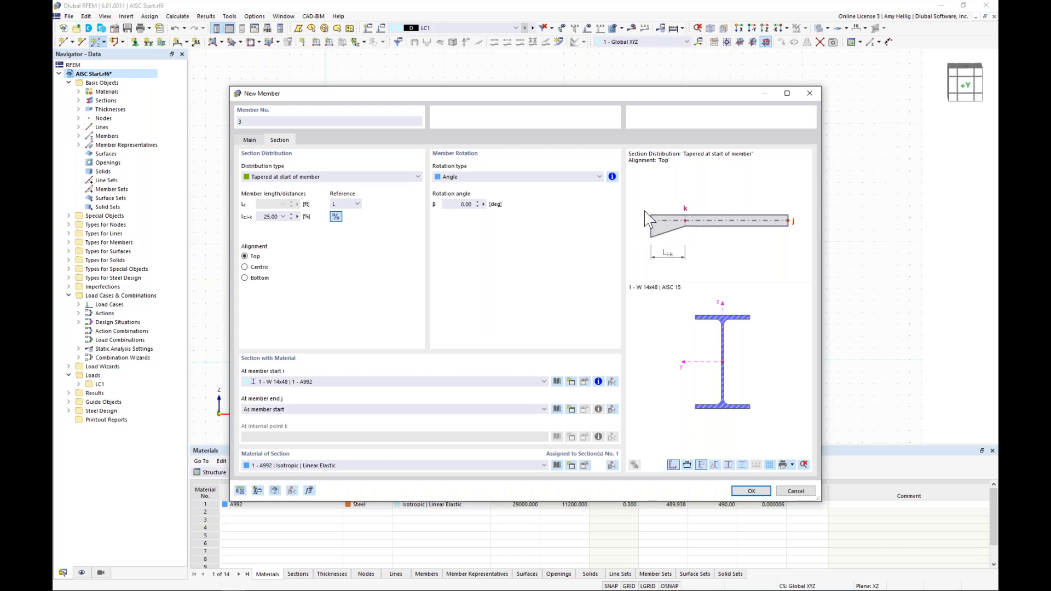
Choose the standardized steel section W 12x26 from the AISC 15 W series, in A992, for the member start.
click(555, 381)
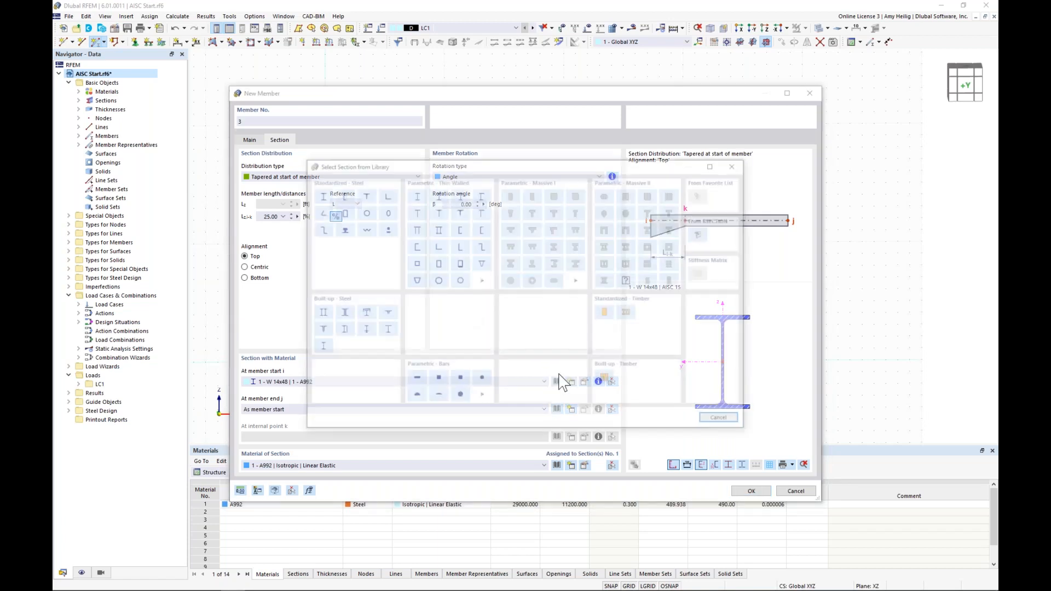
click(318, 194)
click(288, 153)
drag(619, 136, 606, 374)
click(590, 401)
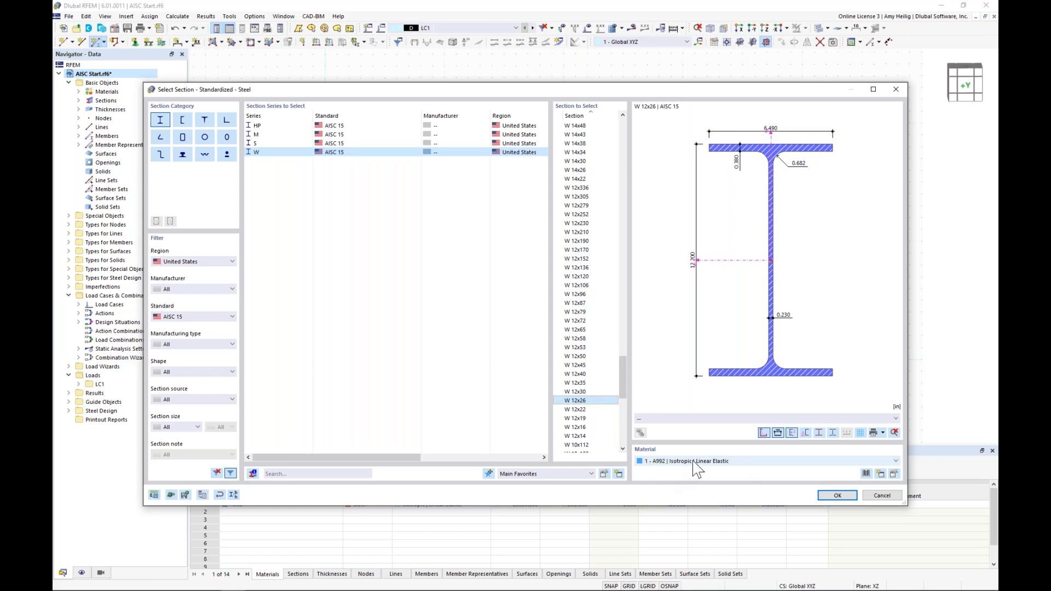
click(837, 495)
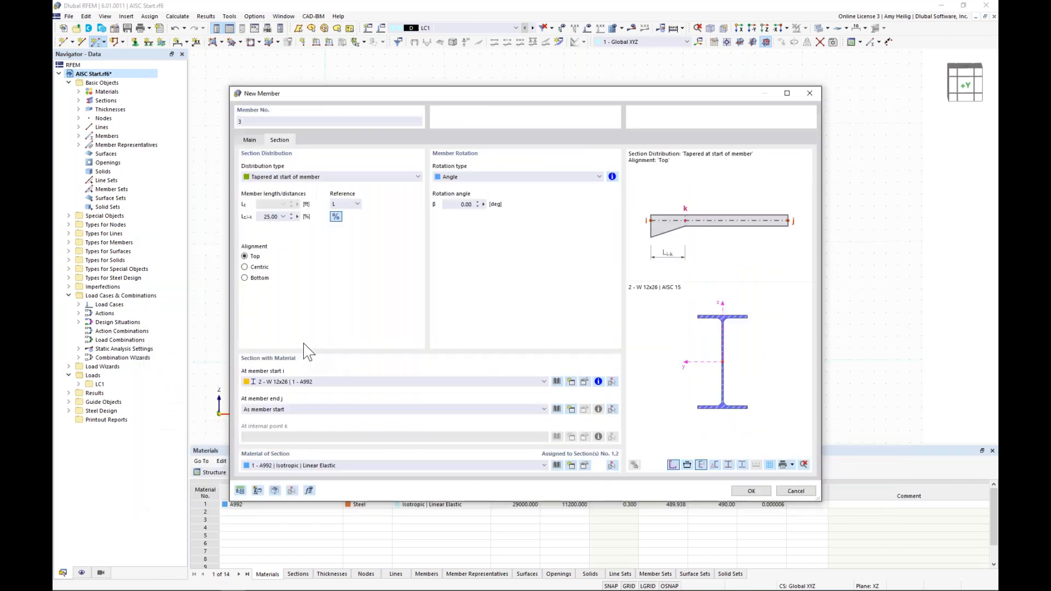
Reopen the section library for the member start, choose W 12x26 again and convert it to a parametric thin-walled I-section.
click(556, 382)
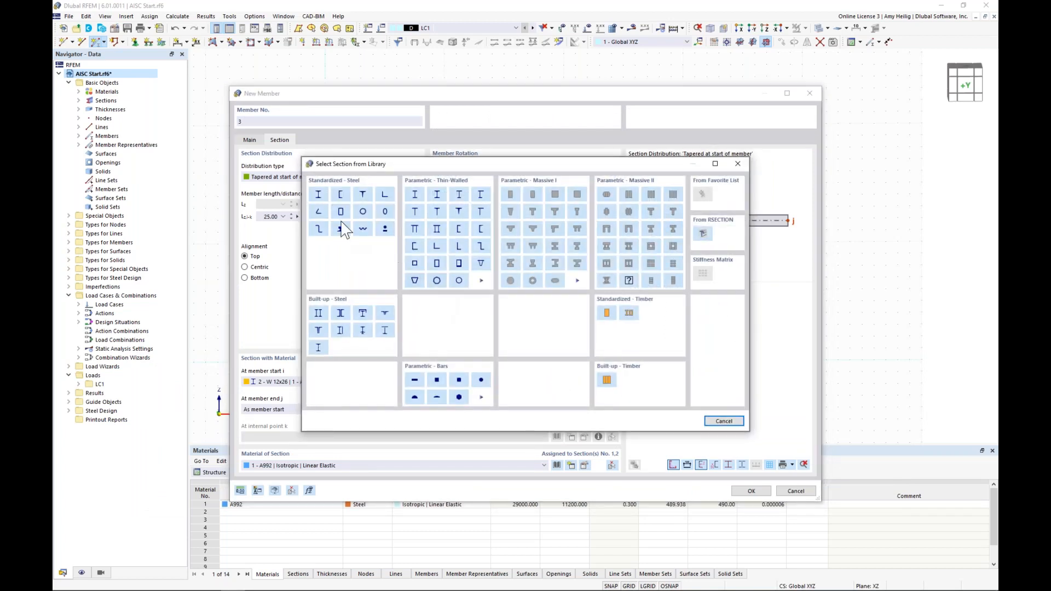
click(318, 195)
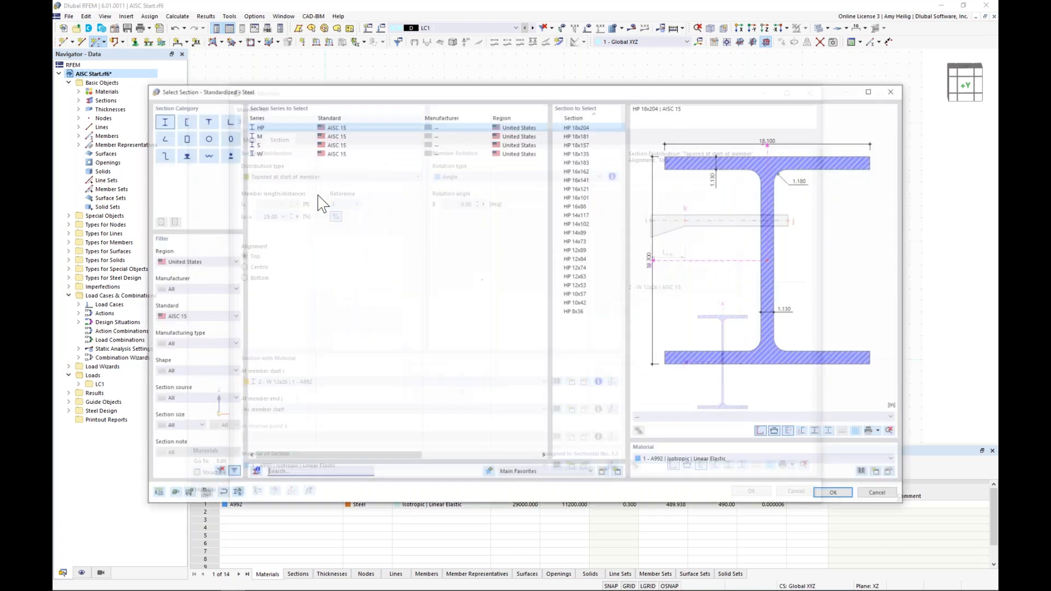
click(256, 152)
drag(622, 133, 611, 381)
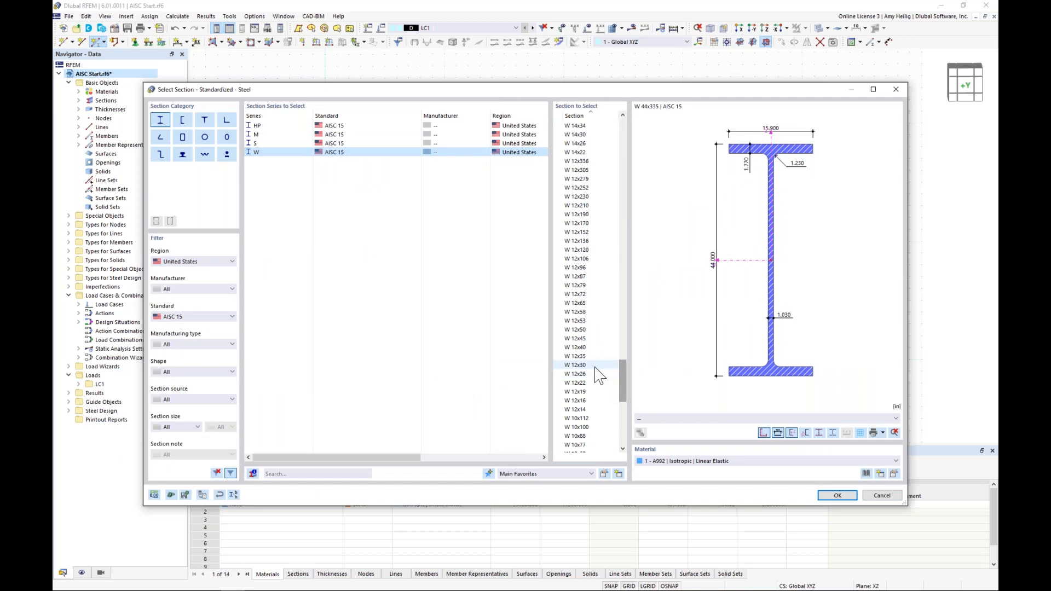
click(598, 374)
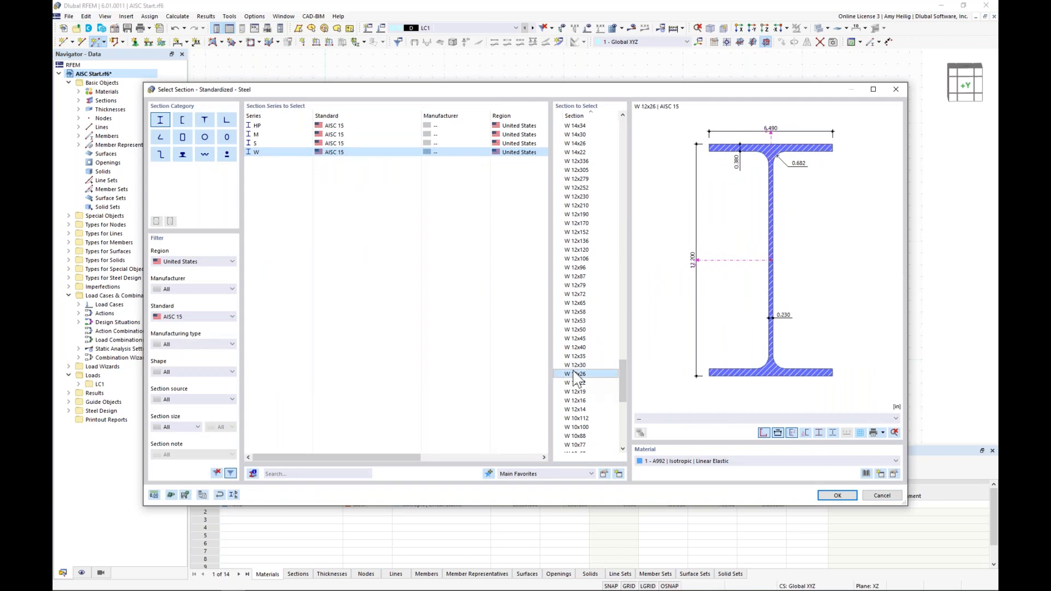
click(232, 494)
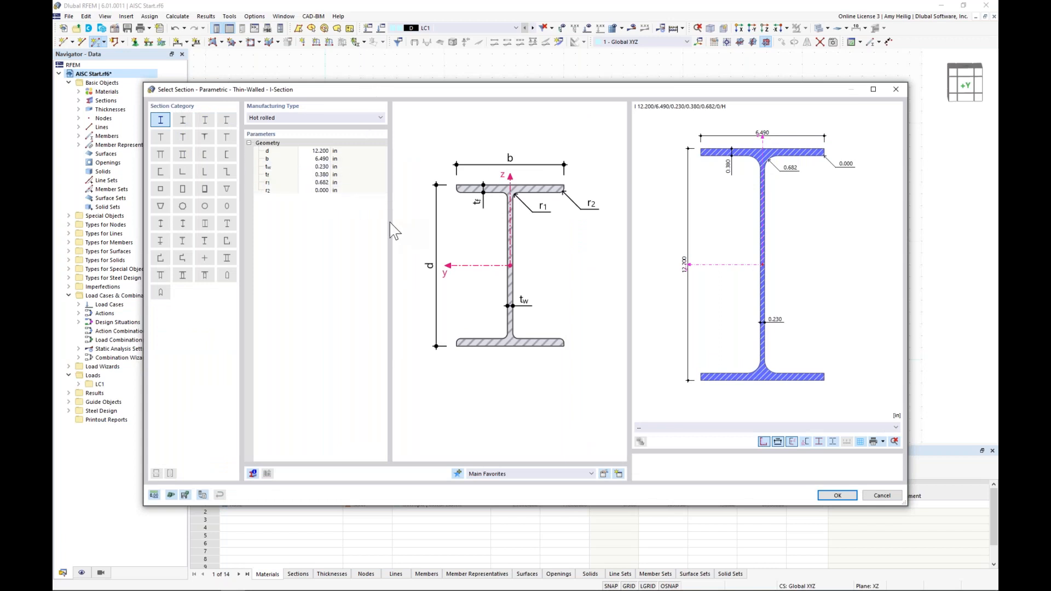
Set the parametric I-section's depth d to 24 in and accept it as the member-start section.
click(315, 151)
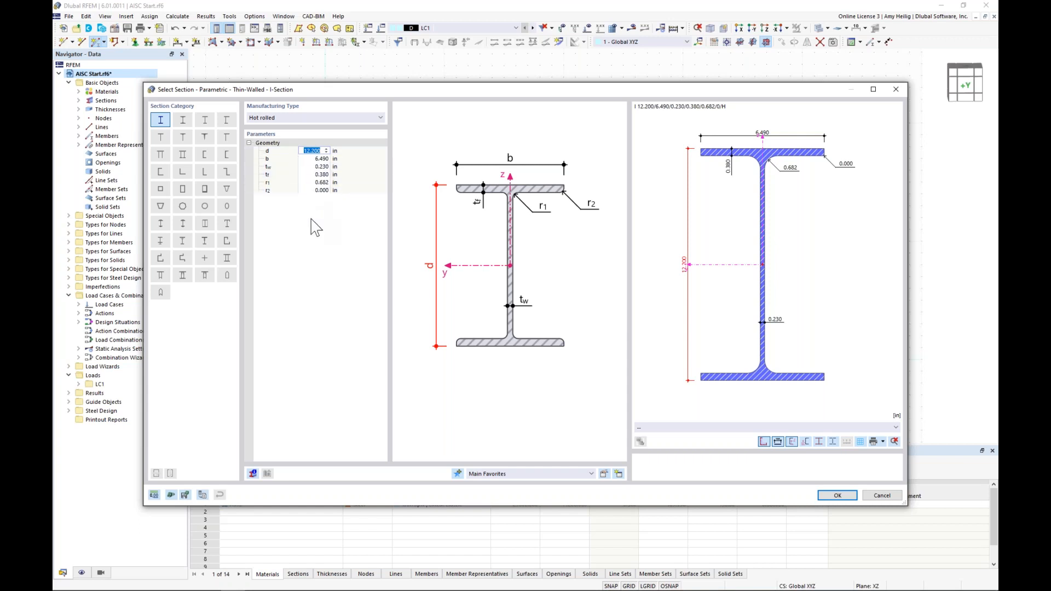
text(24)
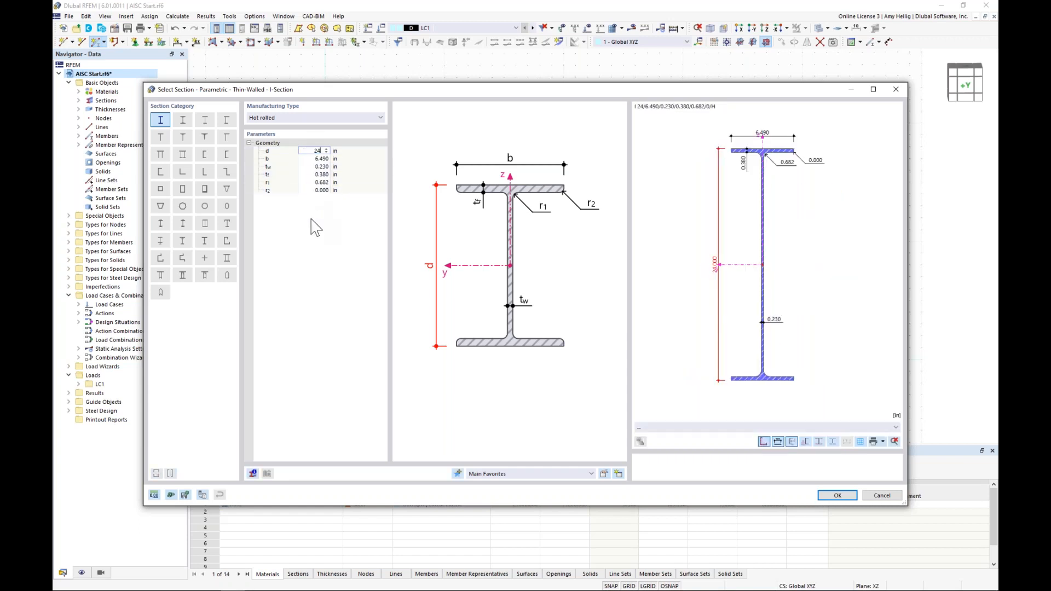
click(837, 497)
click(755, 488)
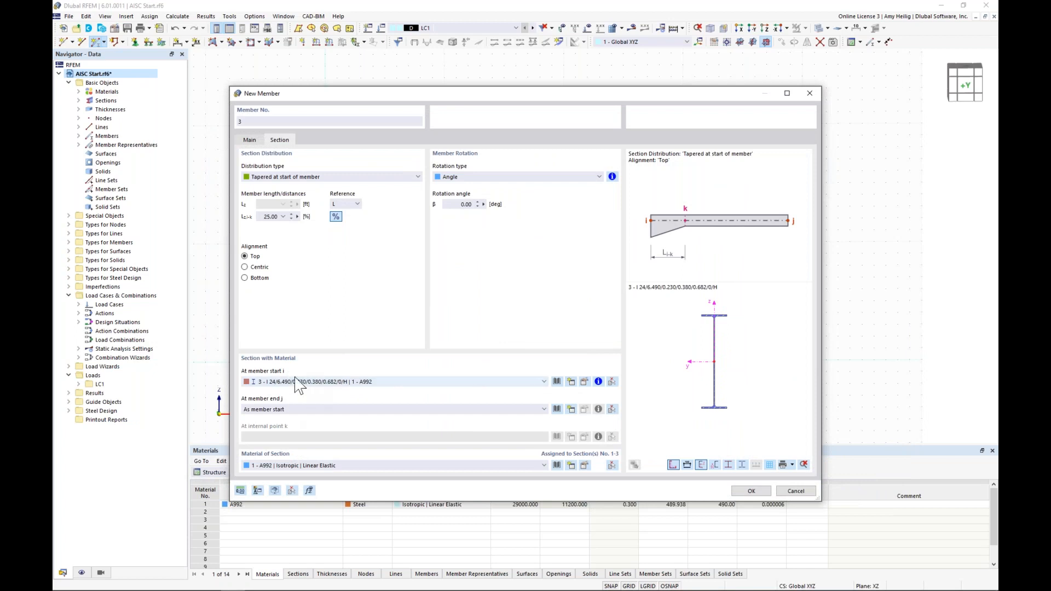
Assign W 12x26 to the member end and place the tapered beam from the column top at X 0 to the raised midspan node.
click(448, 410)
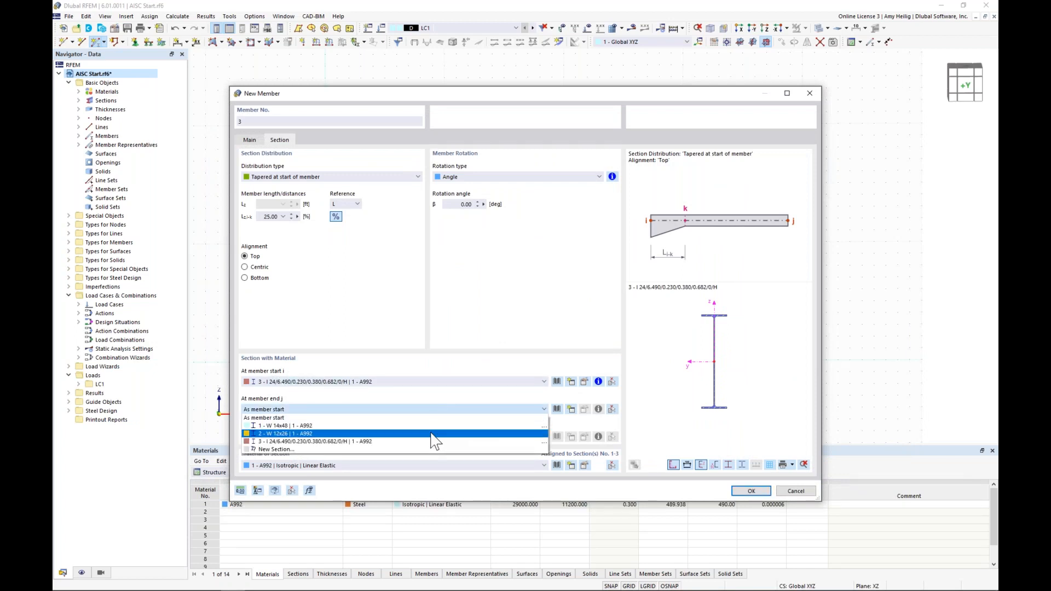
click(431, 433)
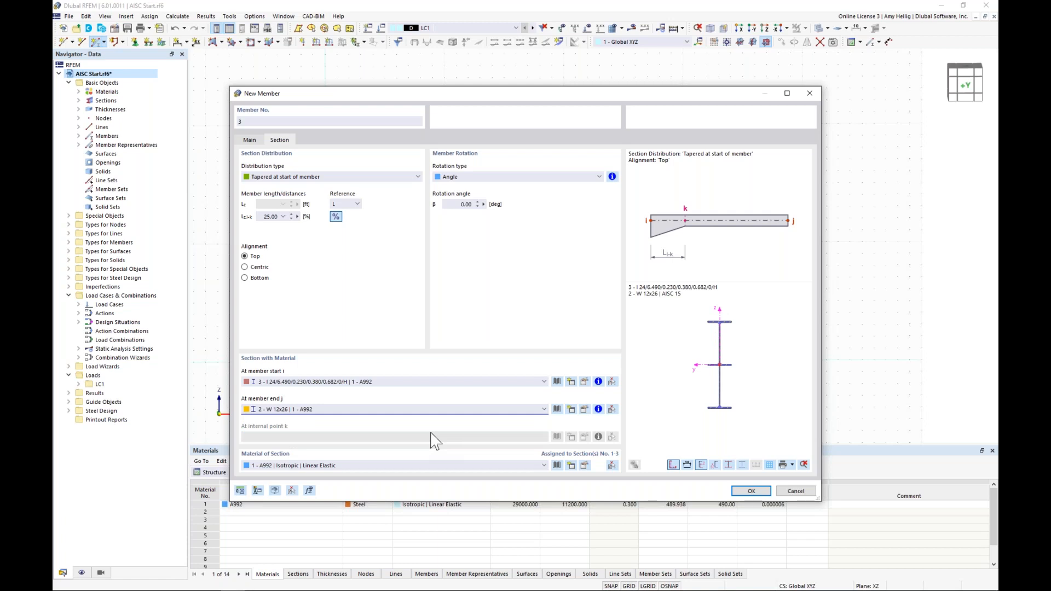
click(749, 491)
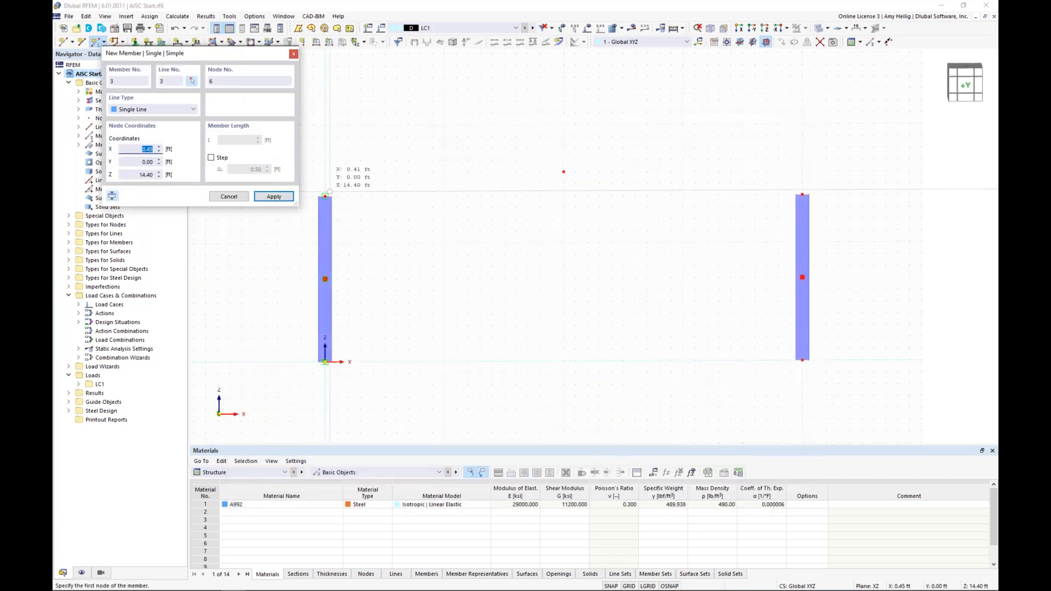
click(325, 196)
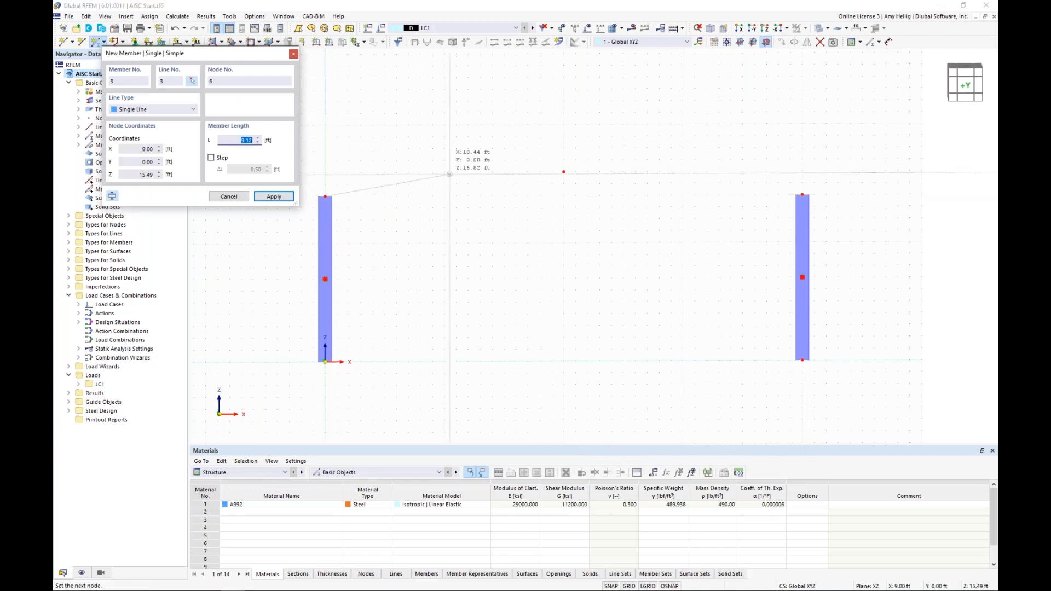
click(563, 172)
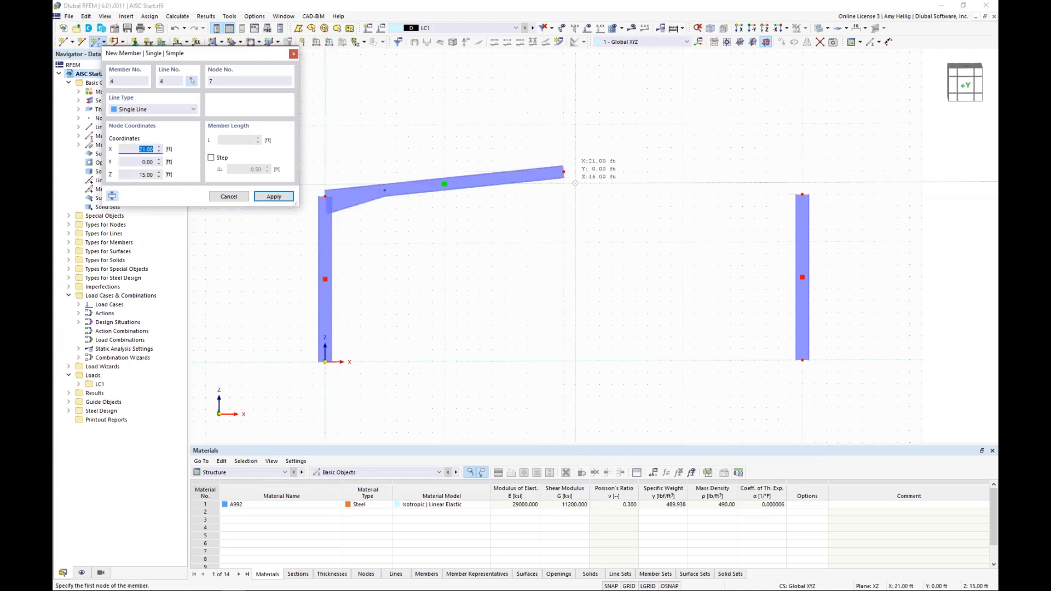
Place the second tapered beam from the far column top to the ridge node and hide the member representatives.
click(808, 194)
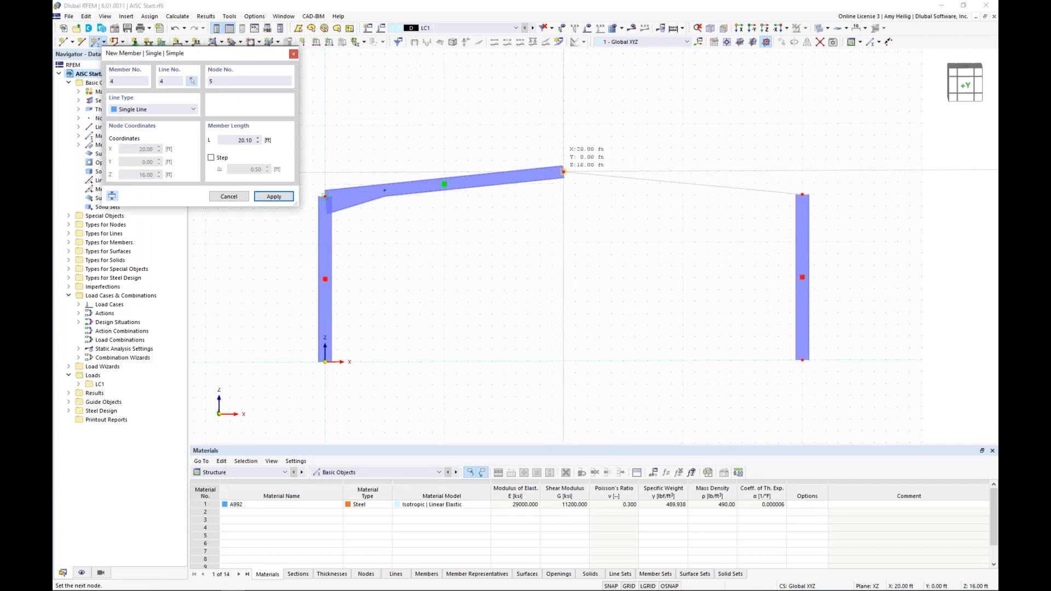
click(563, 172)
key(Escape)
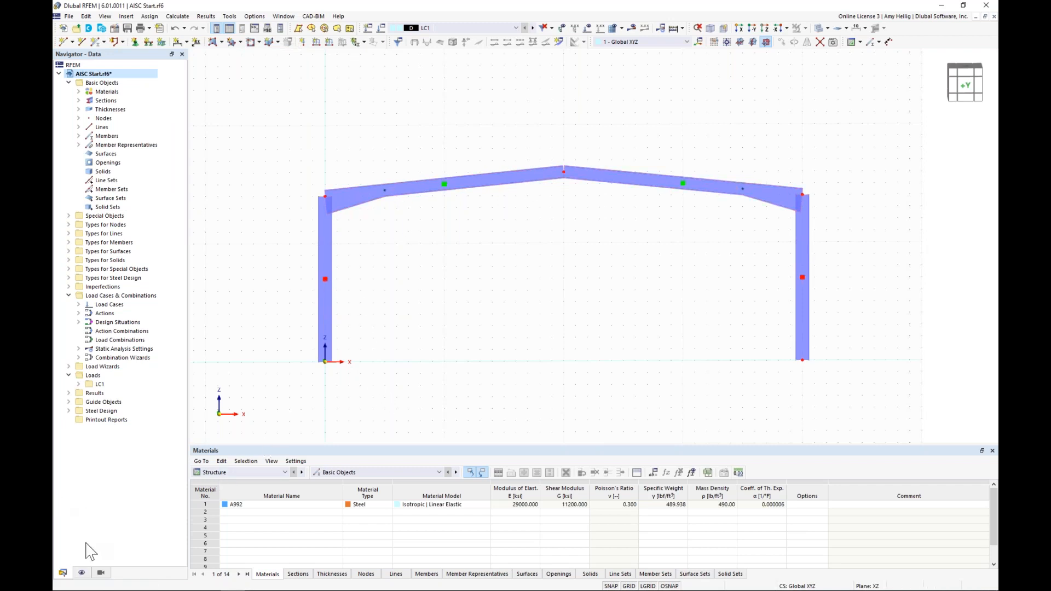
click(82, 573)
click(87, 110)
Add one intermediate "On Member" node to each of the four frame members without dividing them.
drag(858, 312, 268, 103)
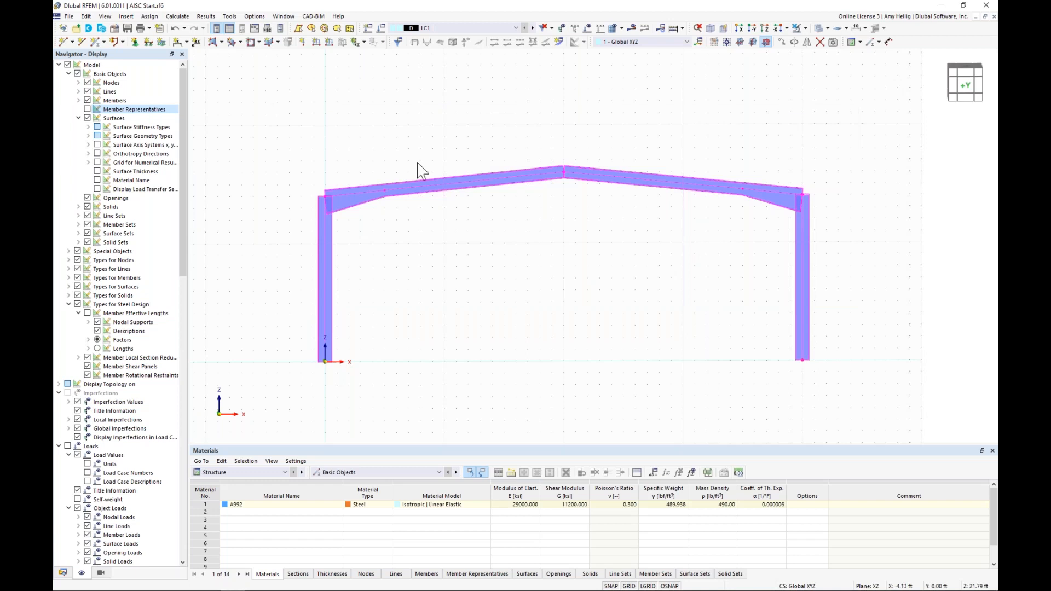
right_click(436, 188)
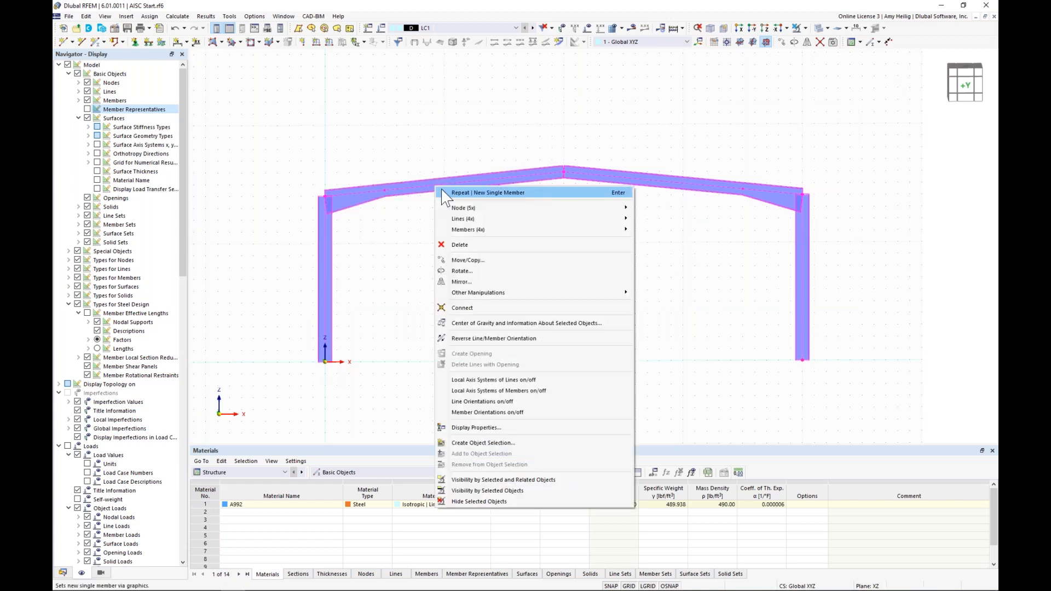
mouse_move(481, 230)
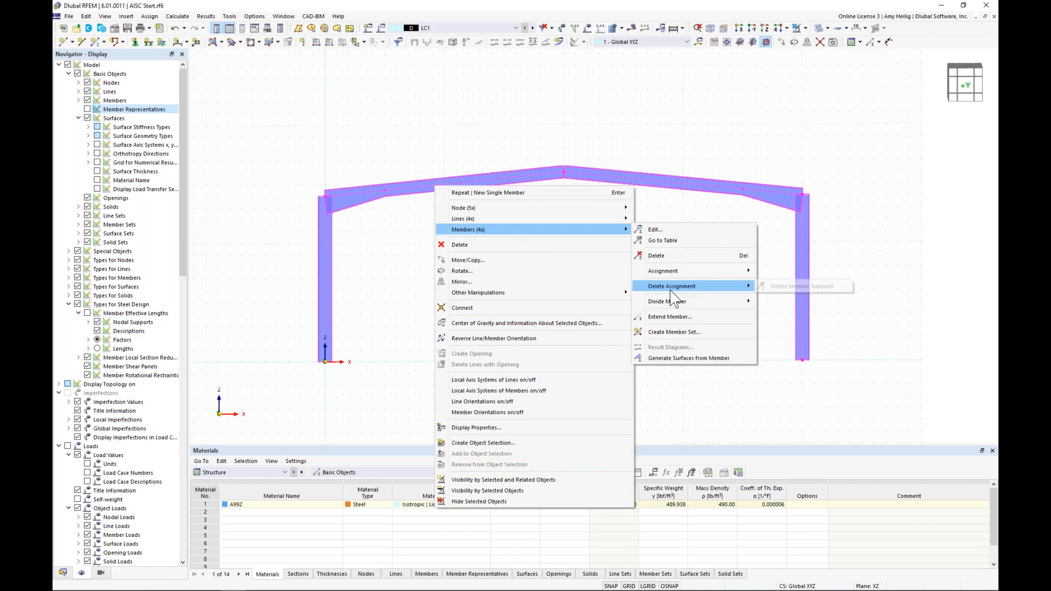
mouse_move(674, 302)
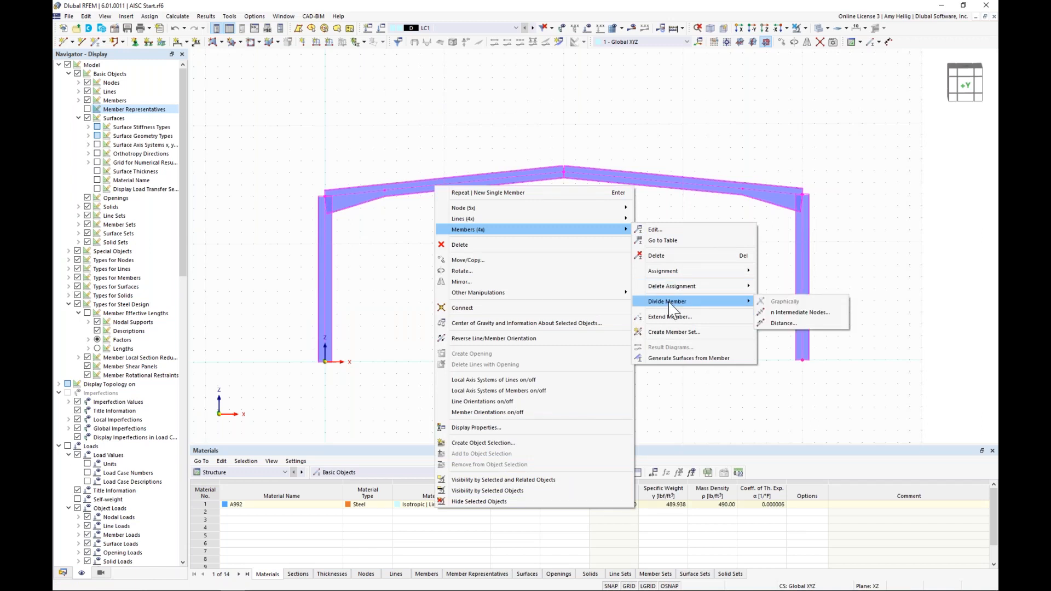
click(781, 313)
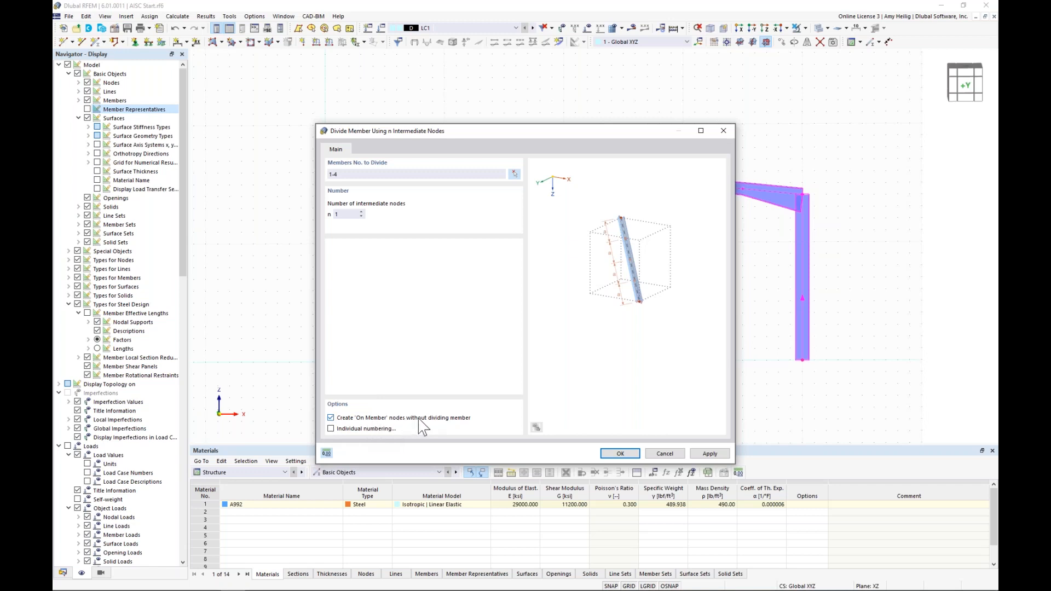
click(620, 454)
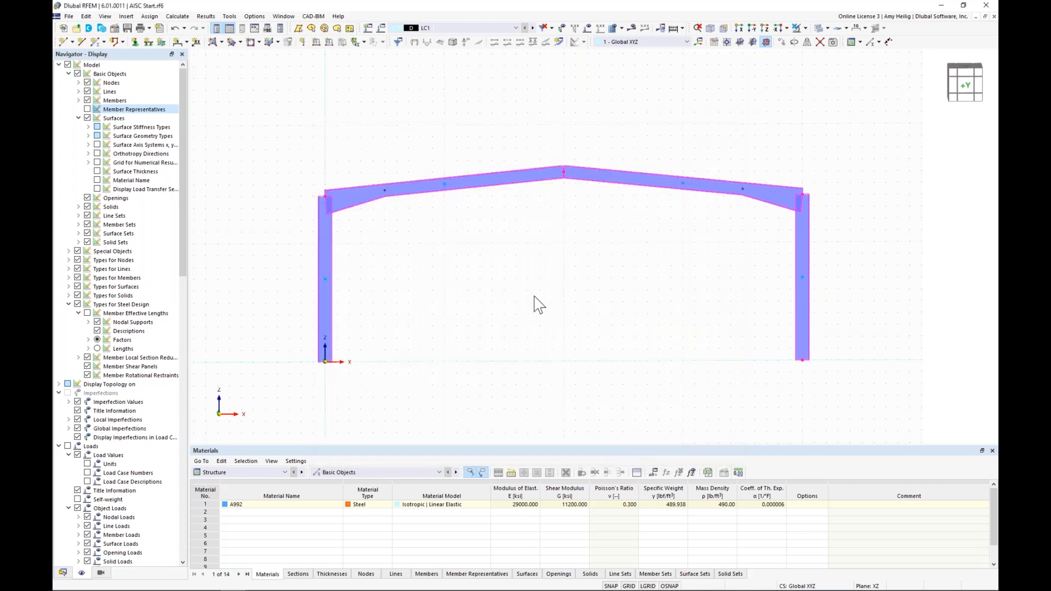
Switch the model to line display and select the entire frame including its intermediate nodes.
click(818, 28)
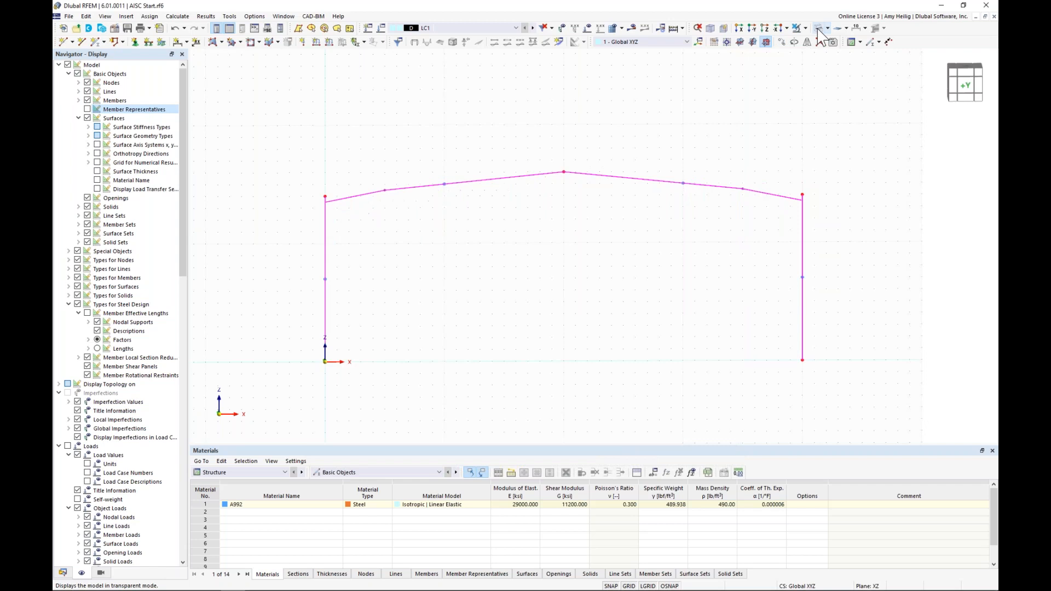
click(552, 283)
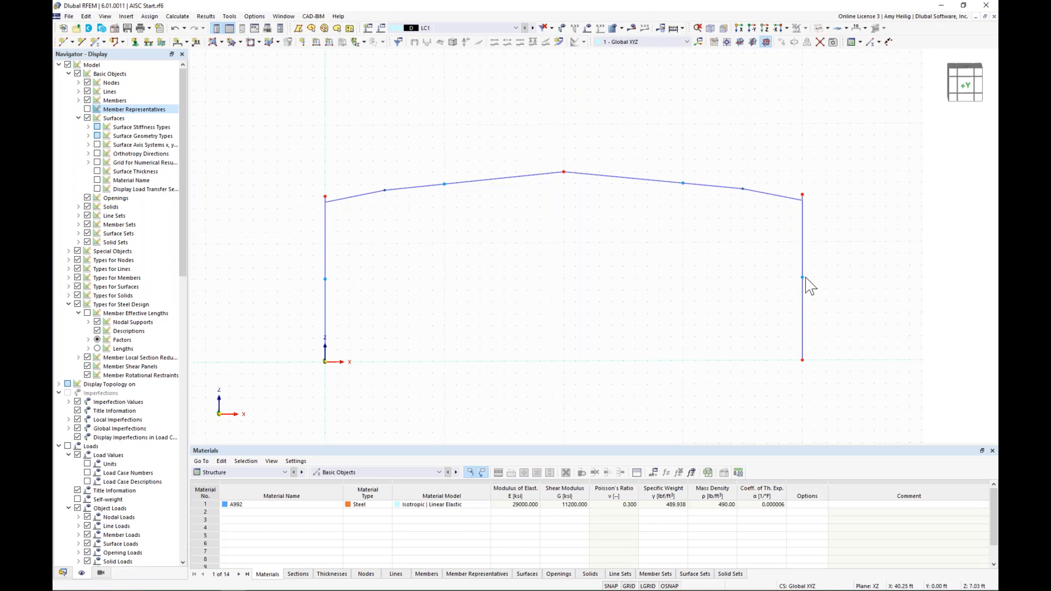
drag(857, 402, 291, 110)
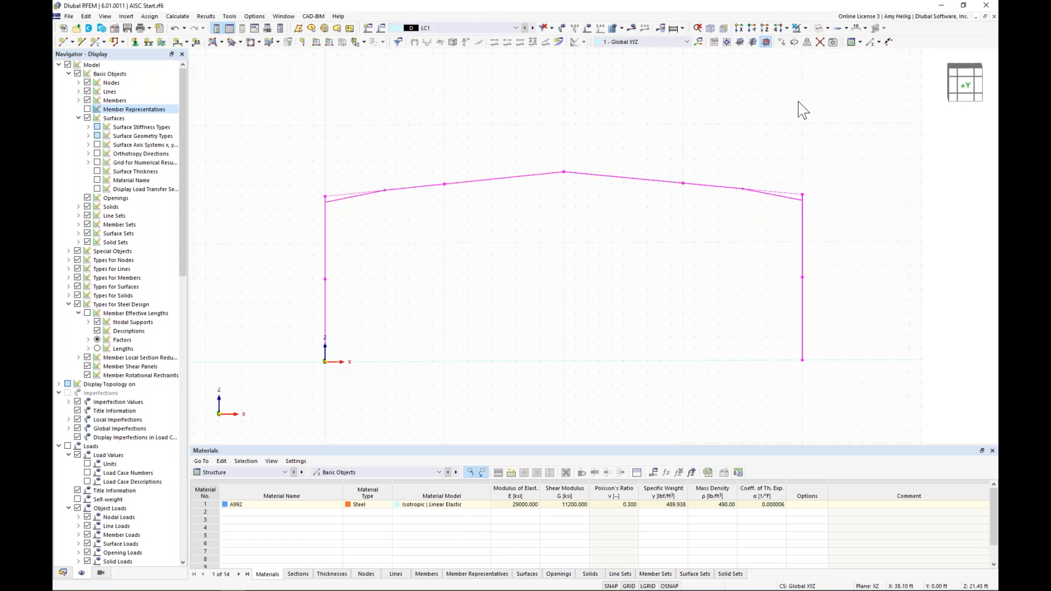
Set up a Move/Copy of the frame with 3 copies at 16 ft displacement in Y, with step linking enabled.
click(783, 44)
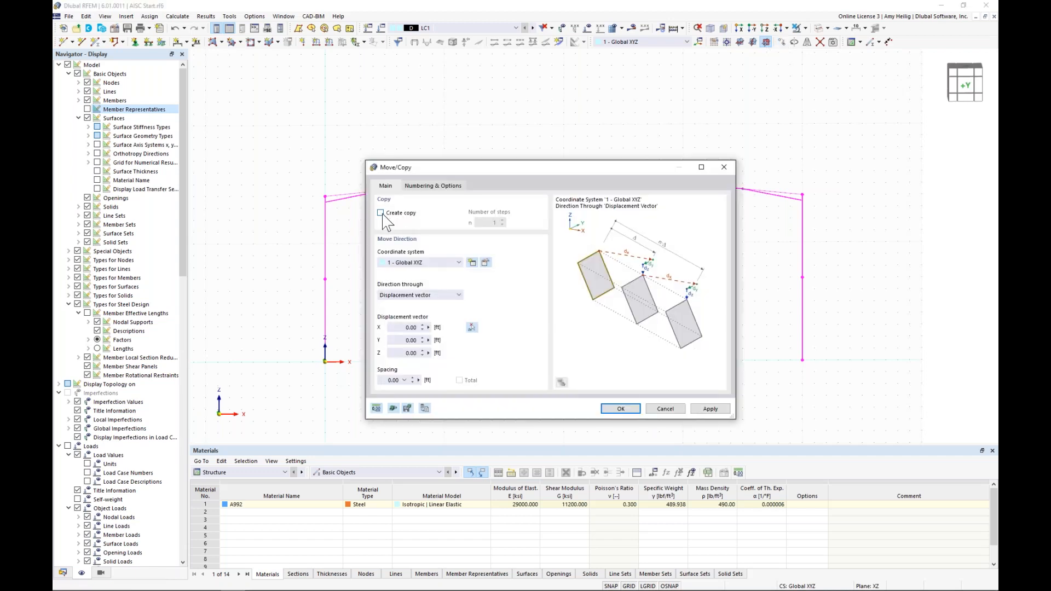
click(494, 222)
click(401, 340)
click(433, 186)
click(380, 310)
click(423, 186)
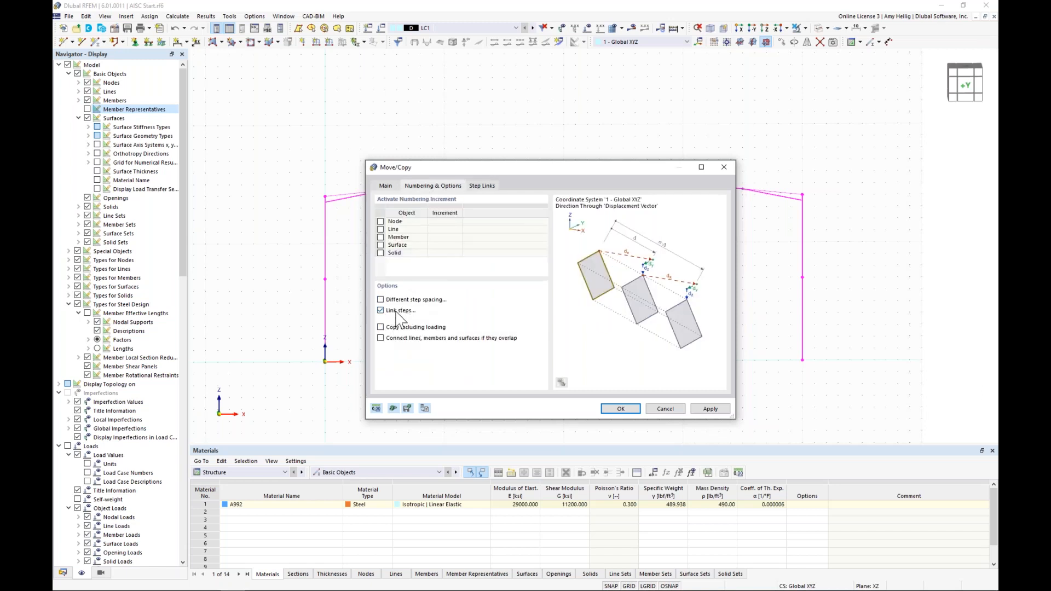
Link the copied nodes with members, using a new template member of type Truss with design properties turned off.
click(485, 187)
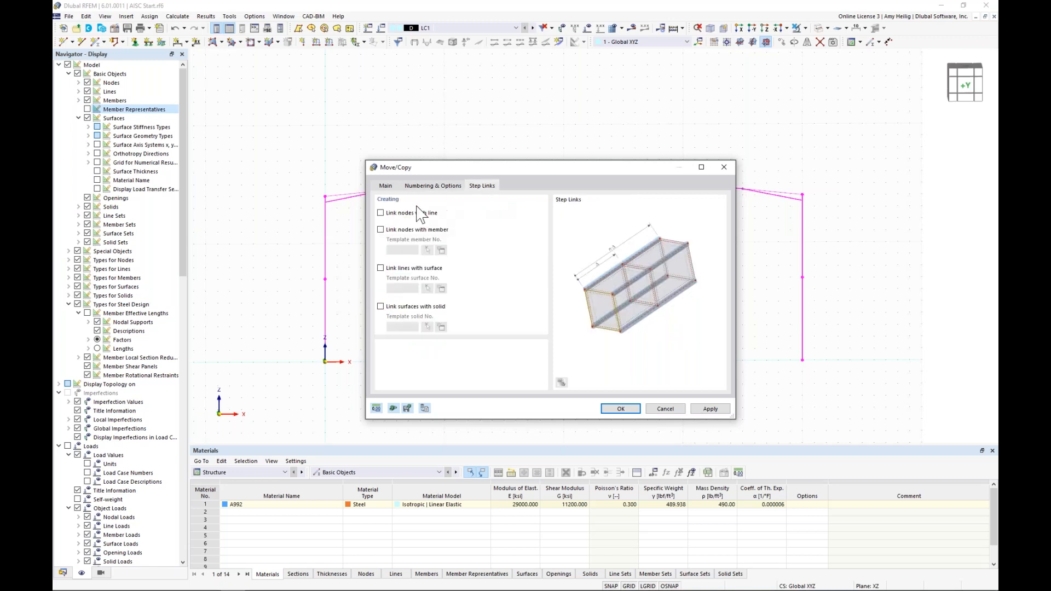
click(380, 230)
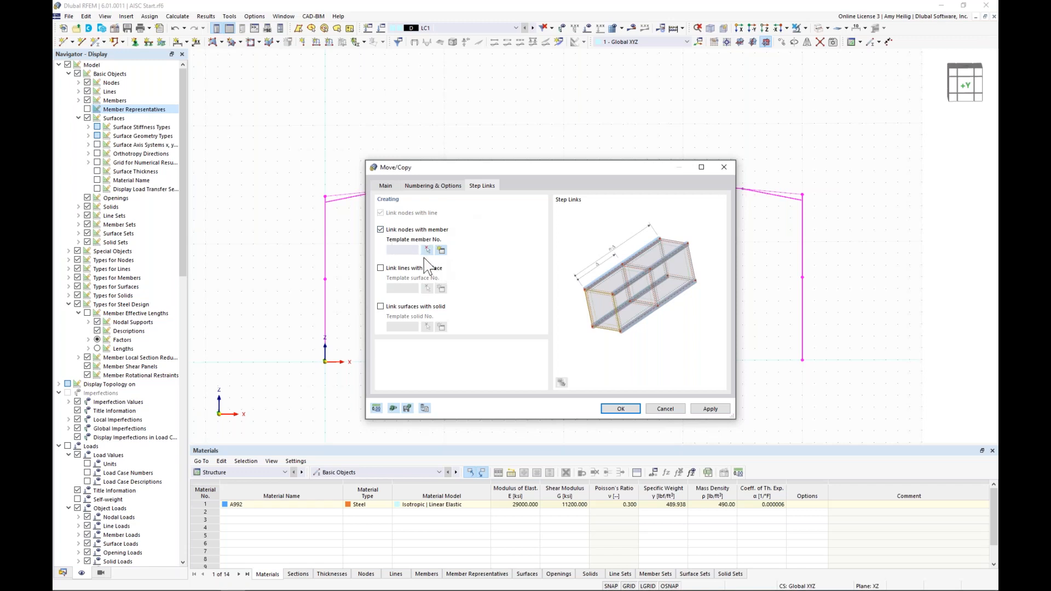
click(442, 250)
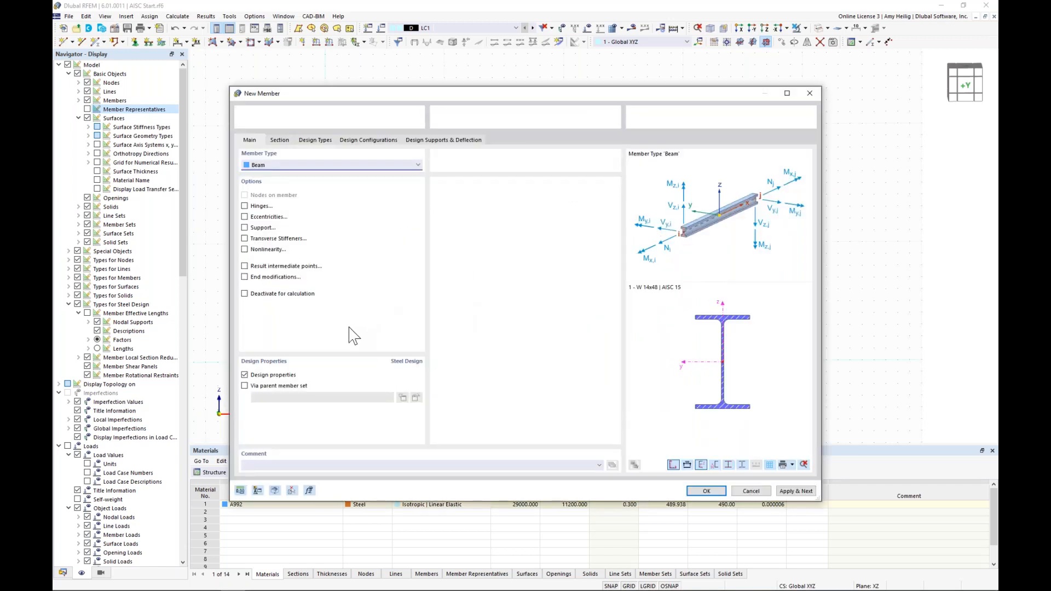
click(245, 375)
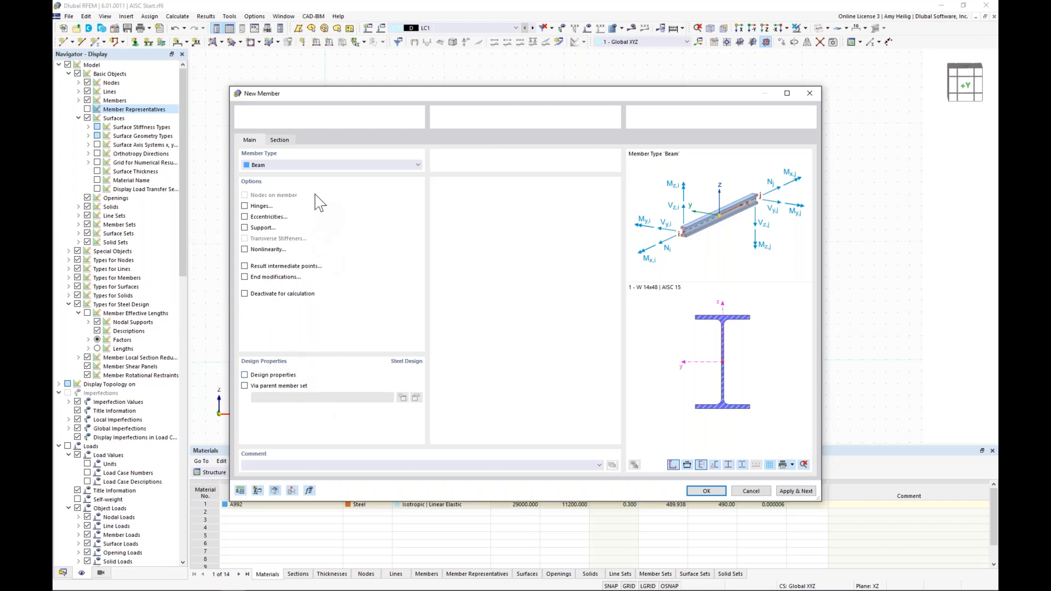
click(318, 165)
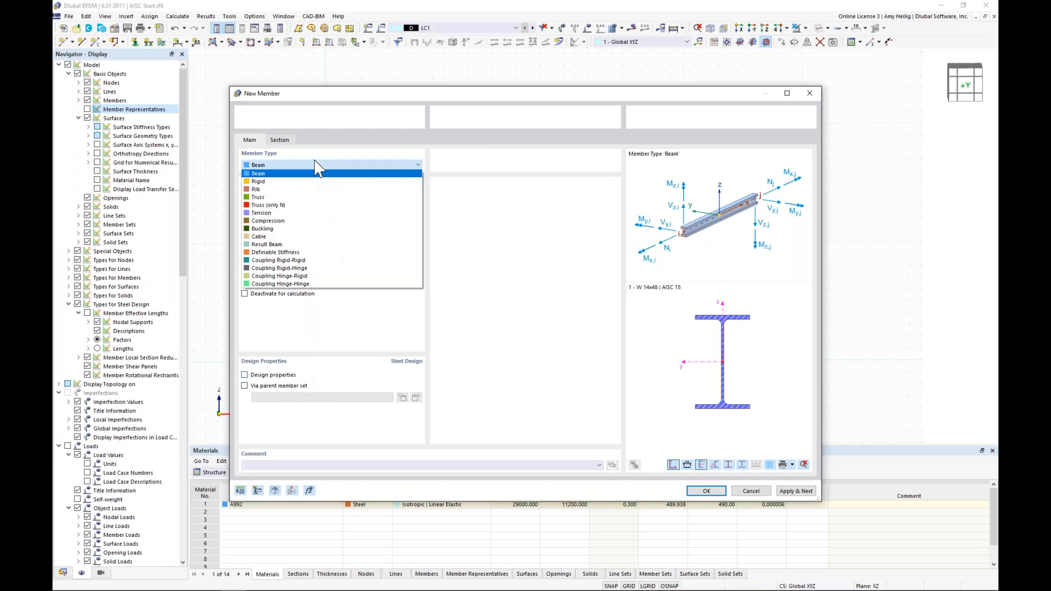
click(314, 197)
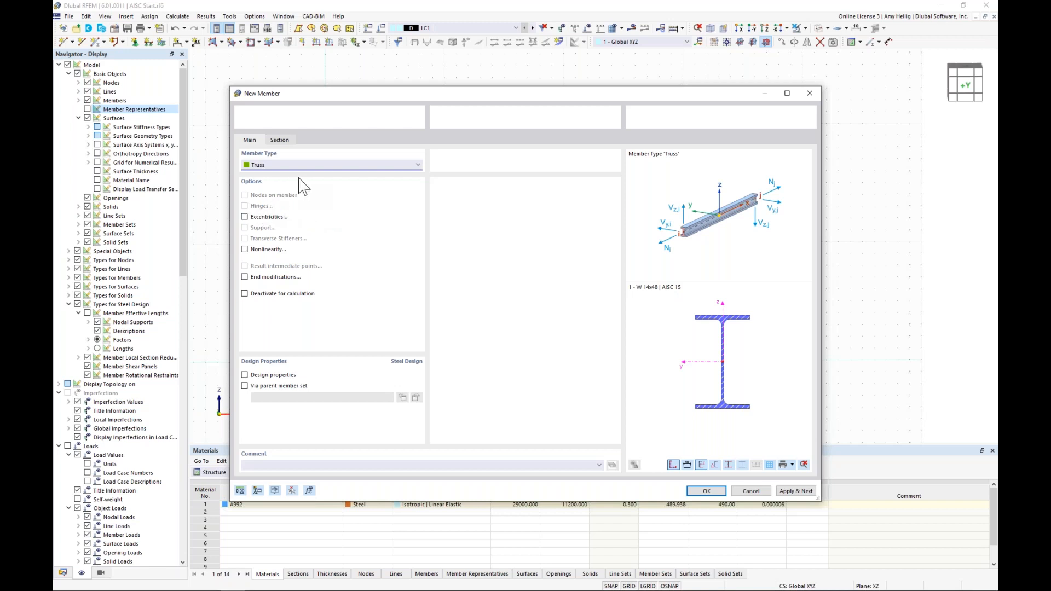
Choose the standardized square hollow section Sqr HSS 6x6x0.375 from AISC 15 for the template truss member.
click(281, 140)
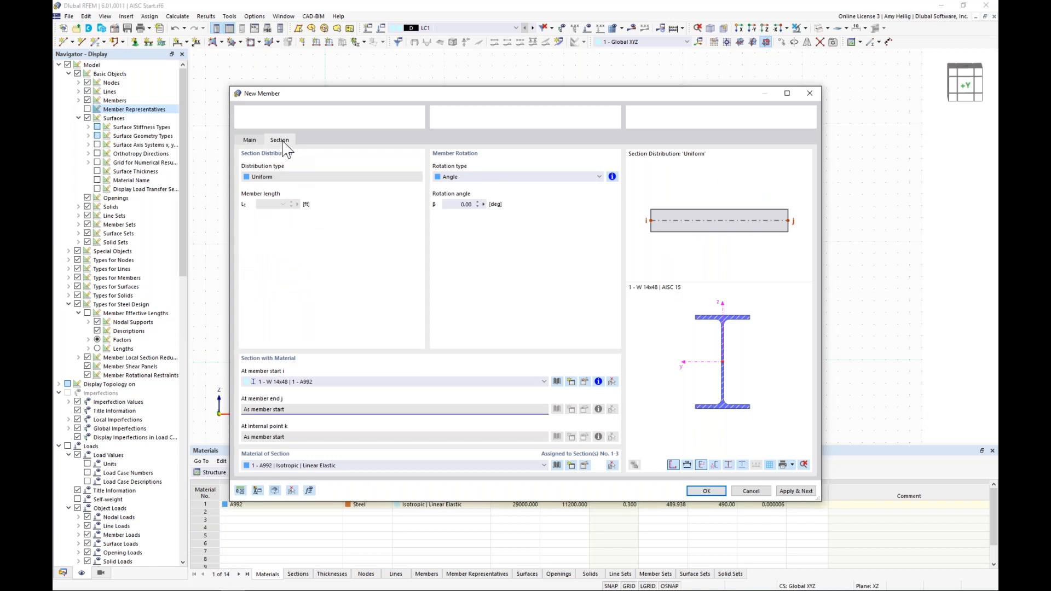
click(556, 381)
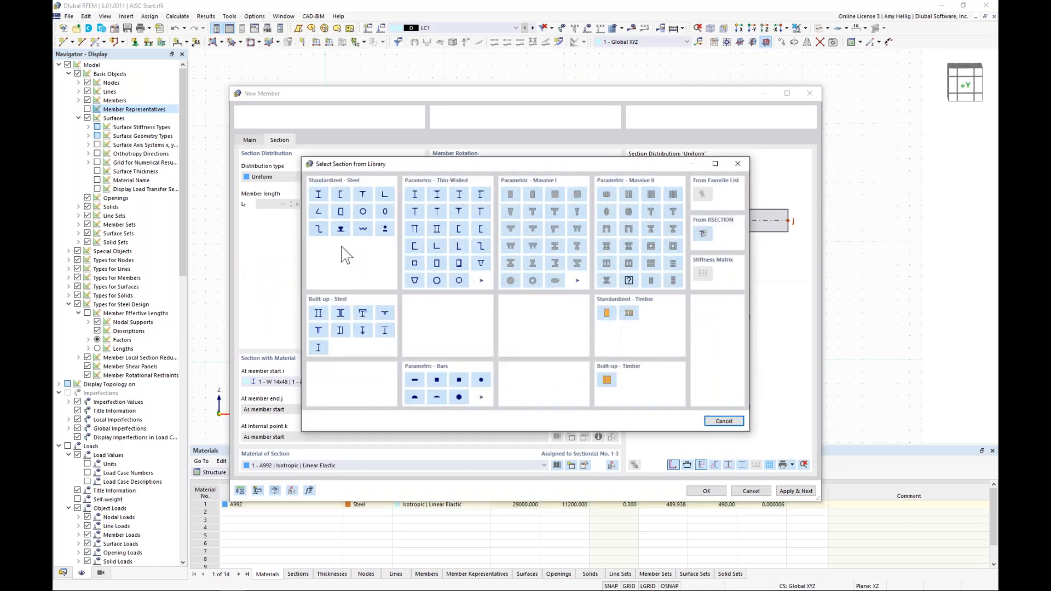
click(340, 213)
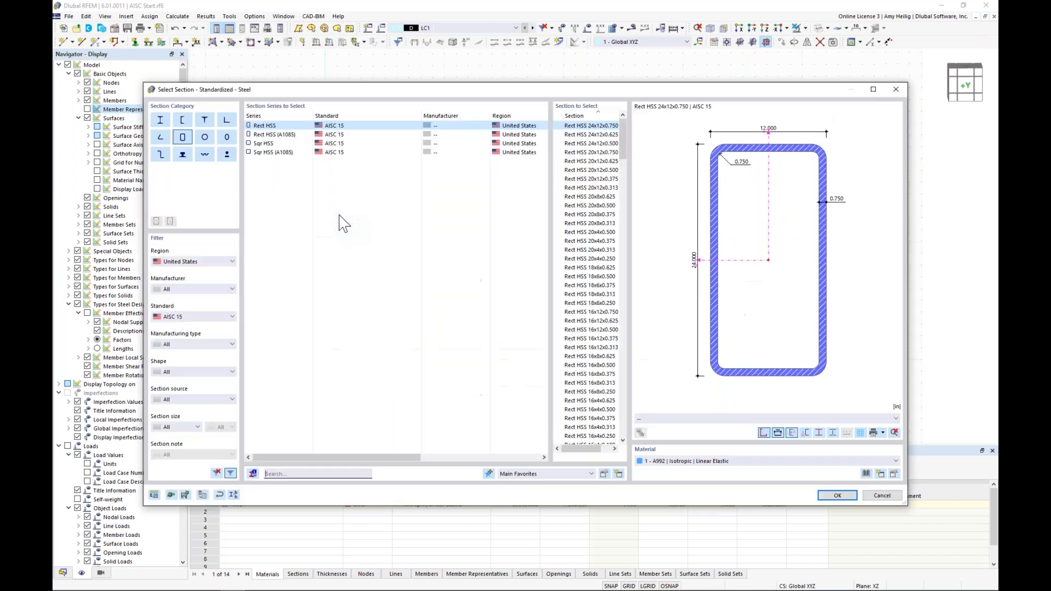
click(282, 144)
drag(623, 167, 621, 283)
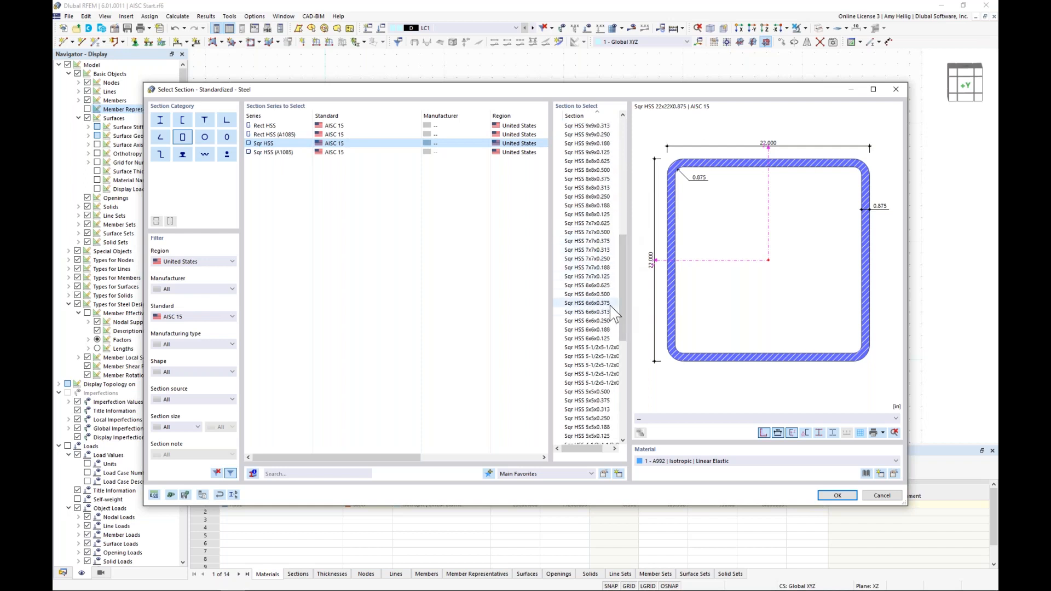
click(611, 303)
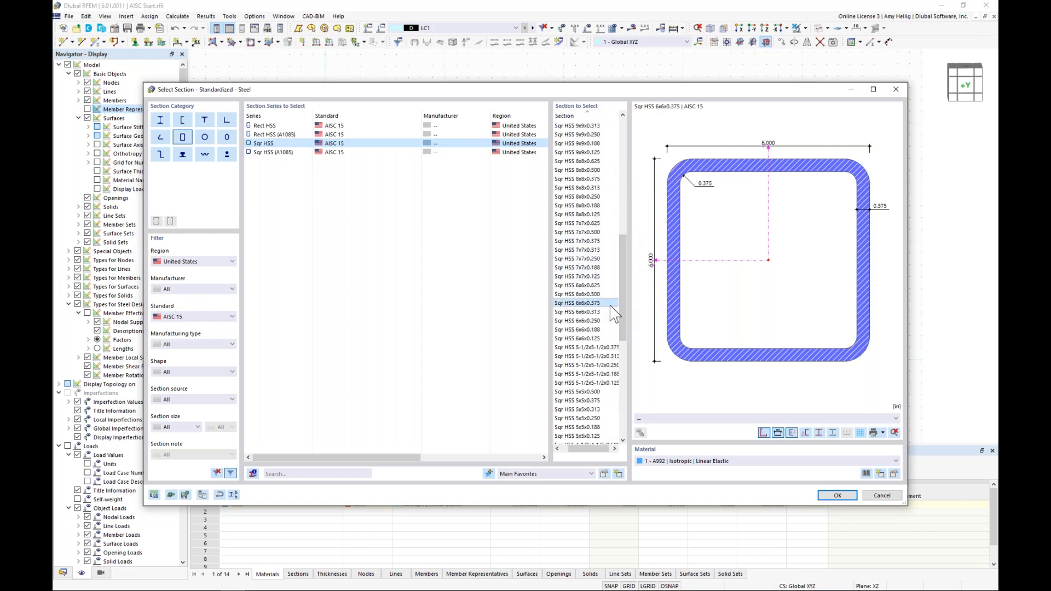
Assign the AISC 360-16 material A500, Grade C (Shapes) to the HSS section and accept the section.
click(865, 474)
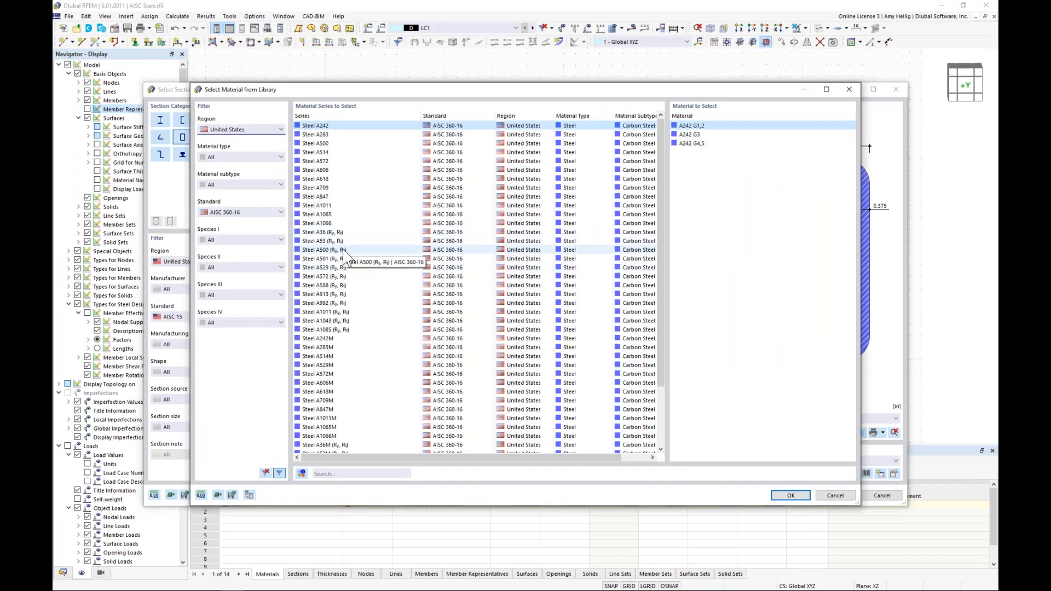
click(314, 250)
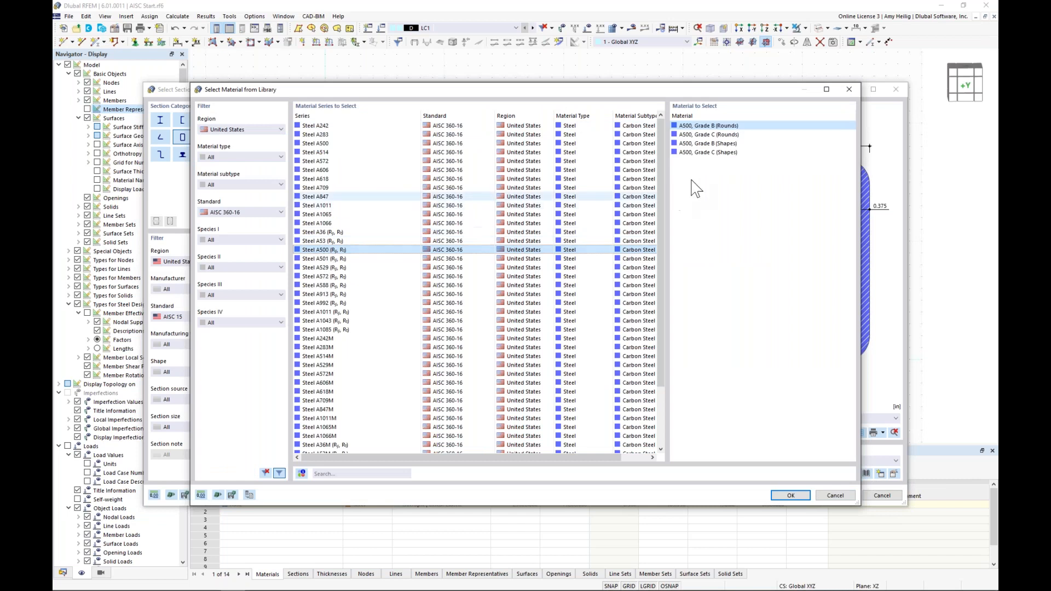
click(706, 153)
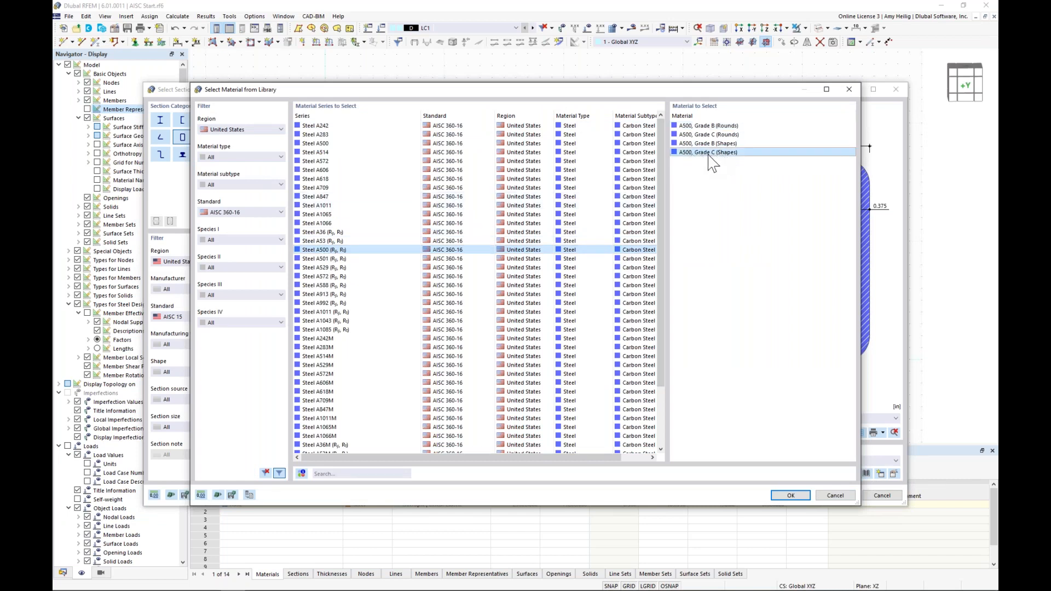
click(790, 495)
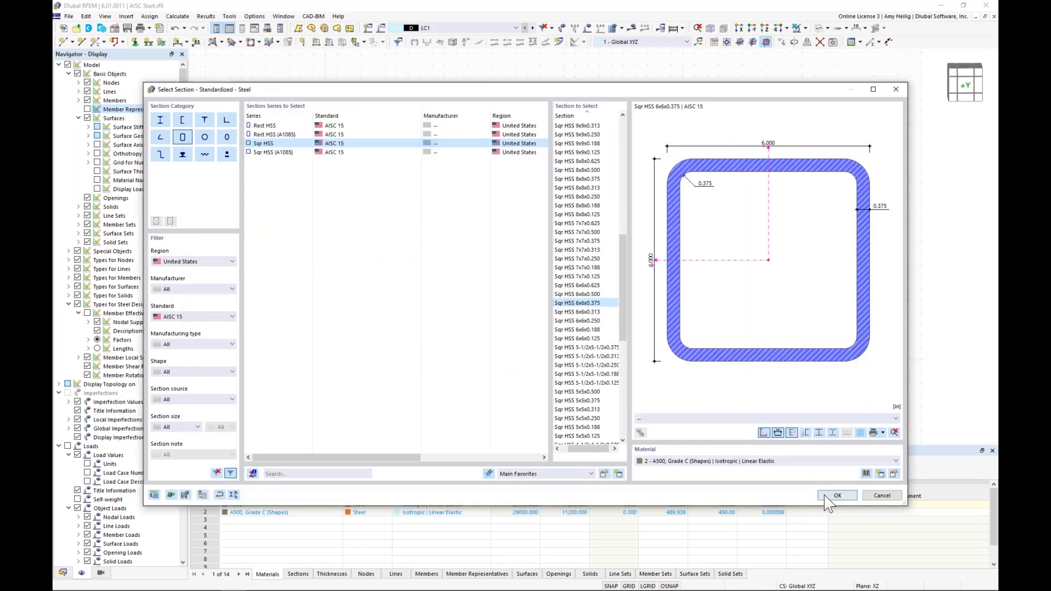
click(827, 499)
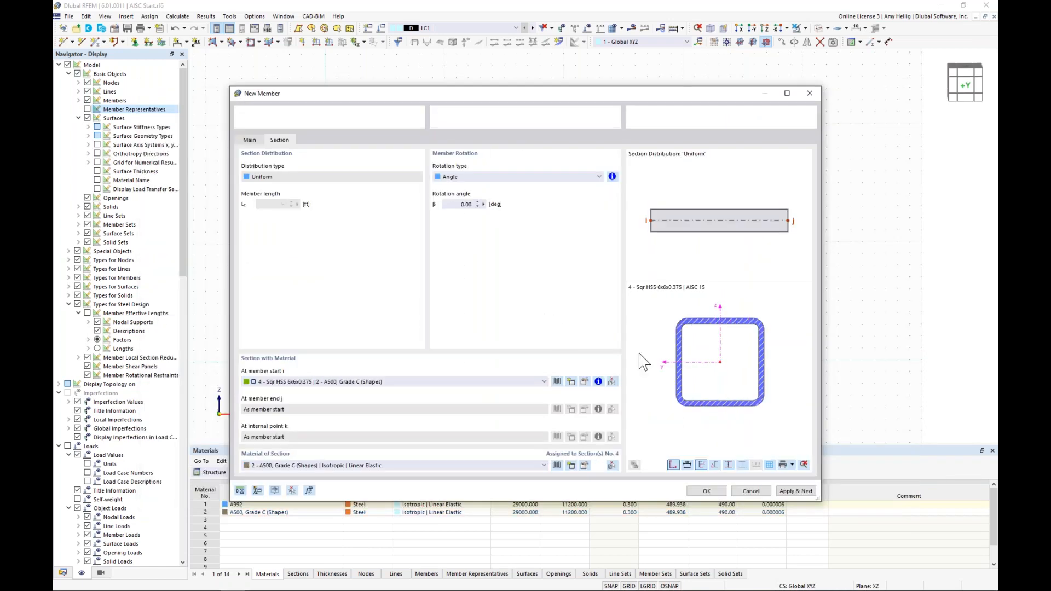
Accept the template member, create the linked frame copies and return the model to transparent solid display.
click(705, 490)
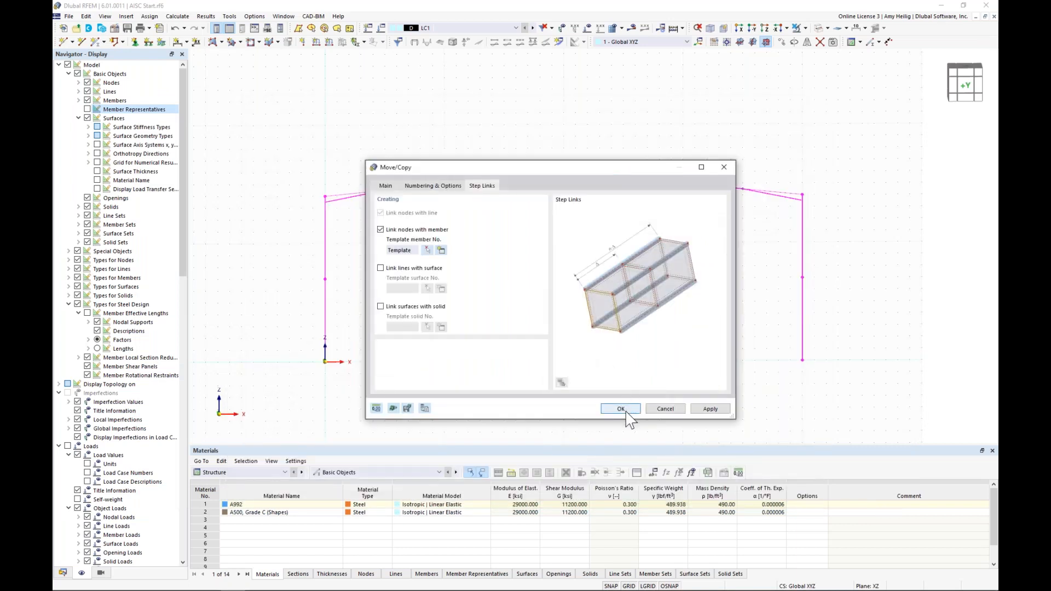
key(Return)
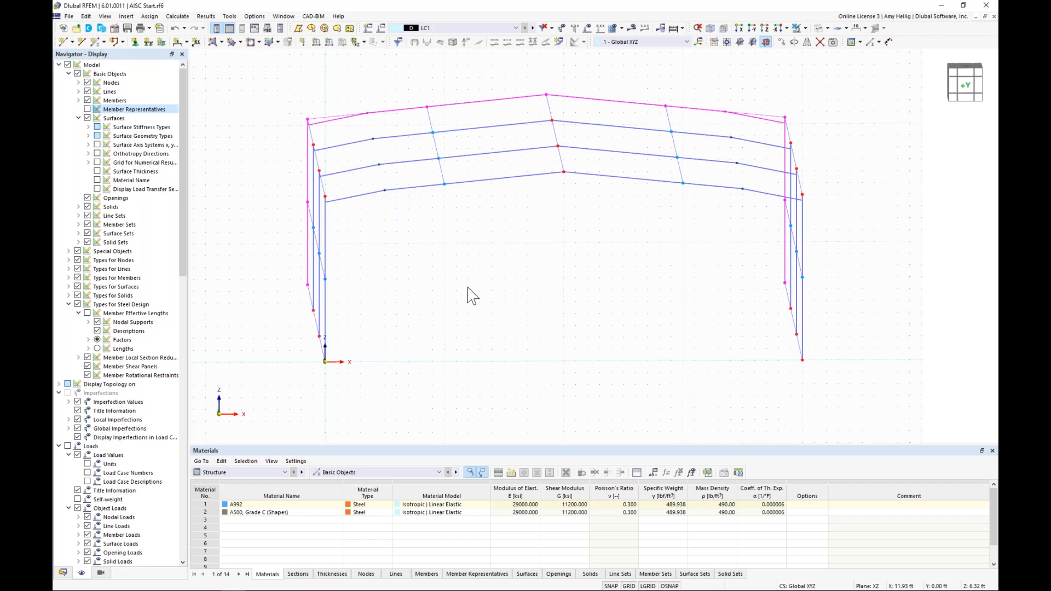
ctrl+middle_drag(469, 301, 534, 307)
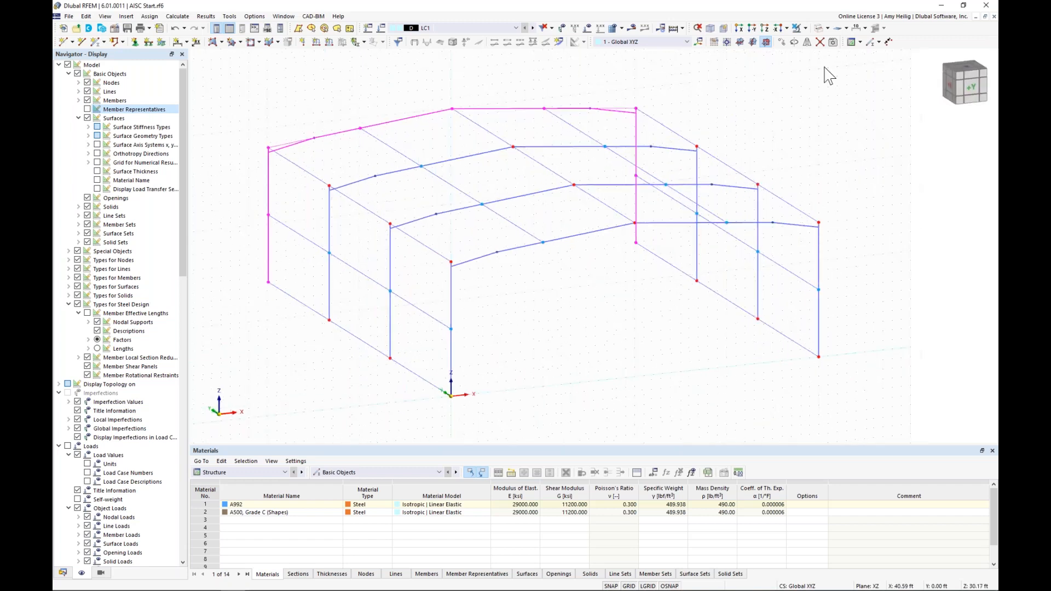
click(819, 28)
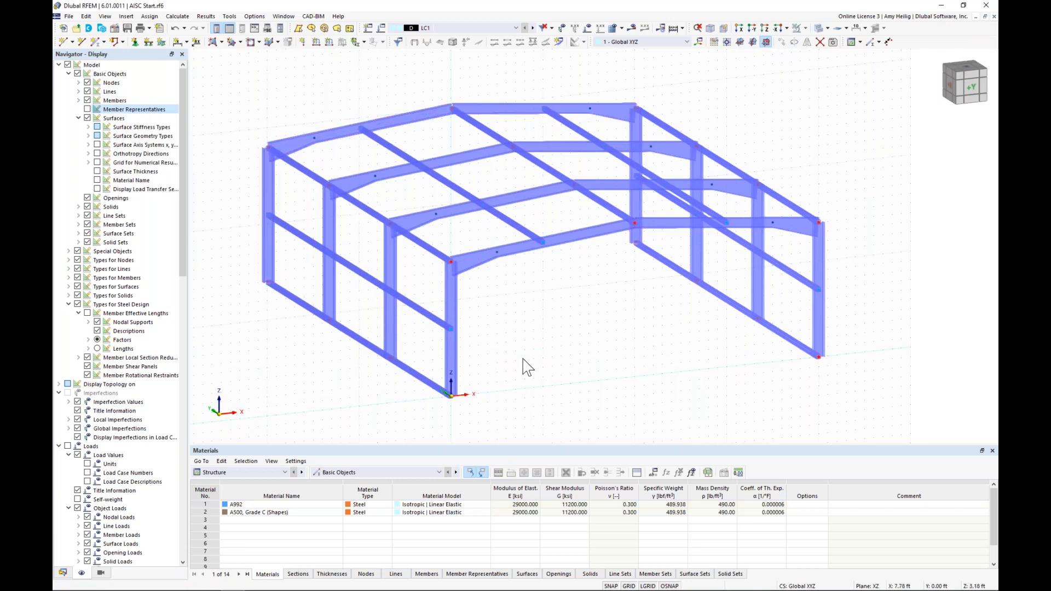
Change the base-level truss members along both long sides of the building to member type Coupling Hinge-Hinge.
ctrl+middle_drag(509, 345, 652, 313)
drag(445, 356, 413, 302)
drag(582, 358, 536, 292)
drag(741, 364, 694, 305)
ctrl+middle_drag(702, 359, 602, 368)
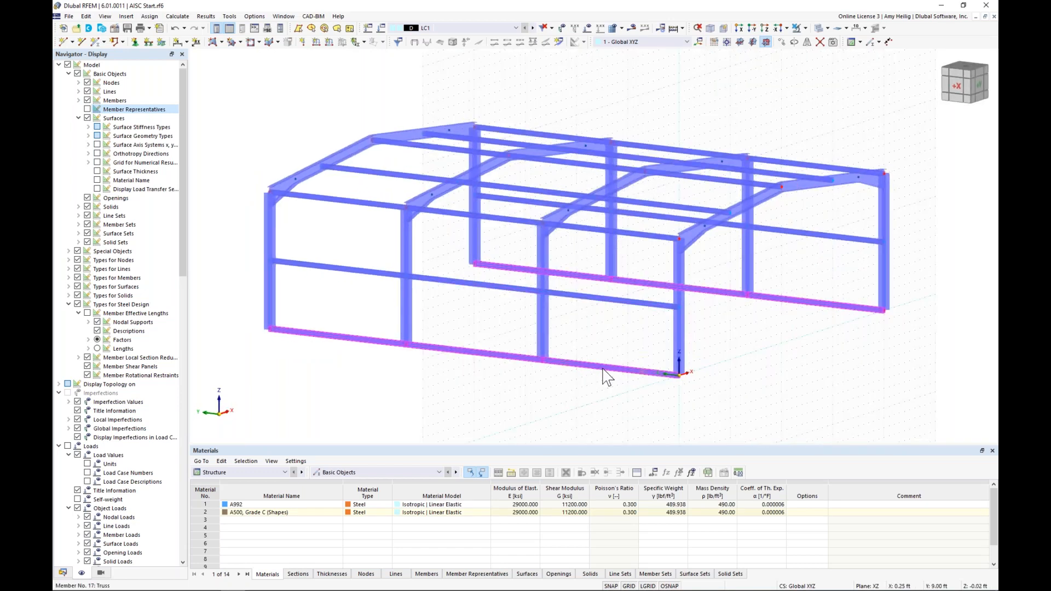
double_click(602, 368)
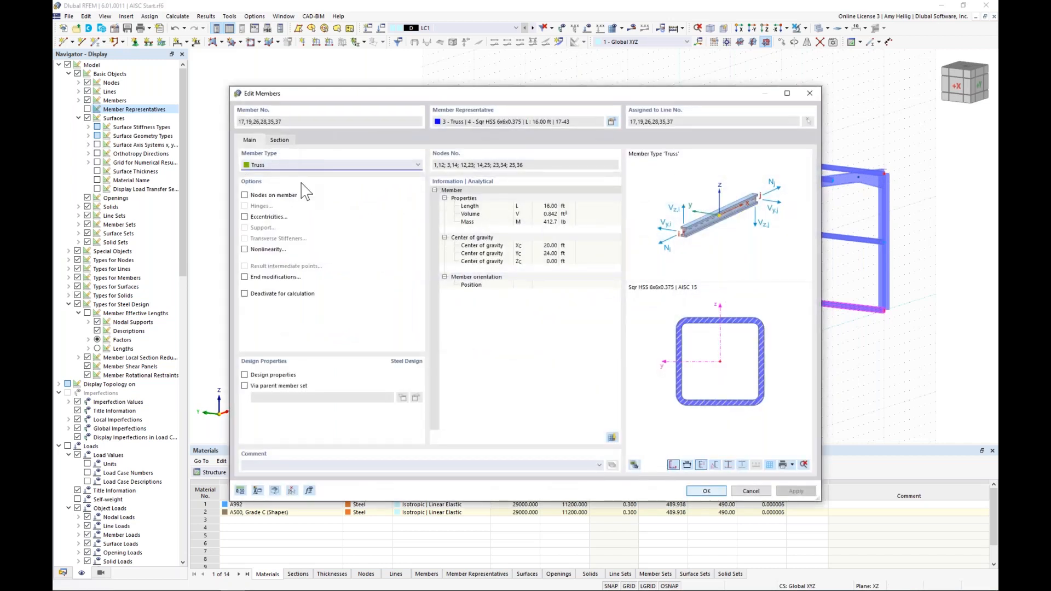
click(294, 164)
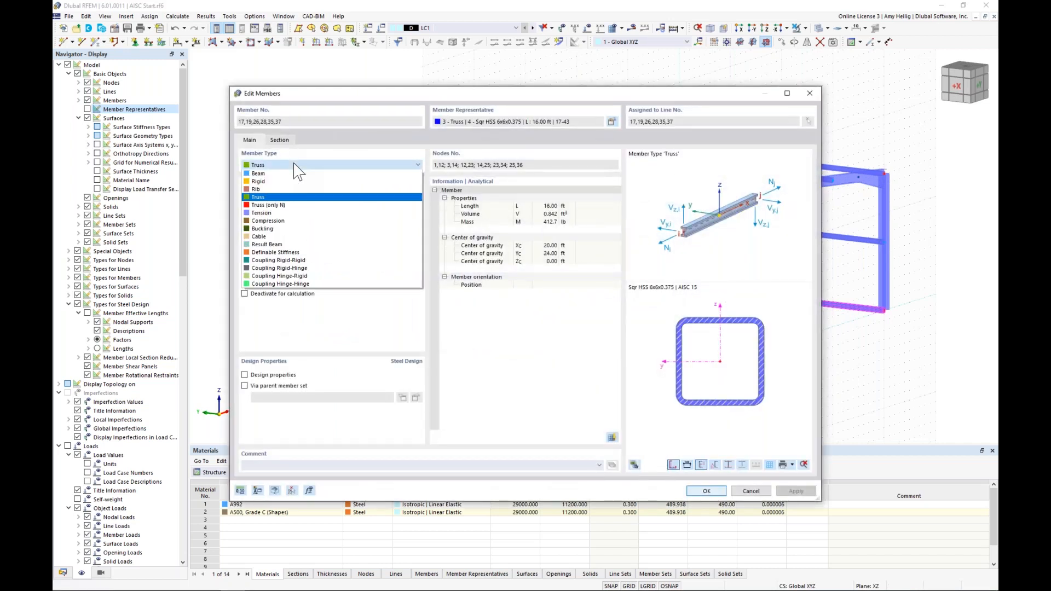
click(316, 284)
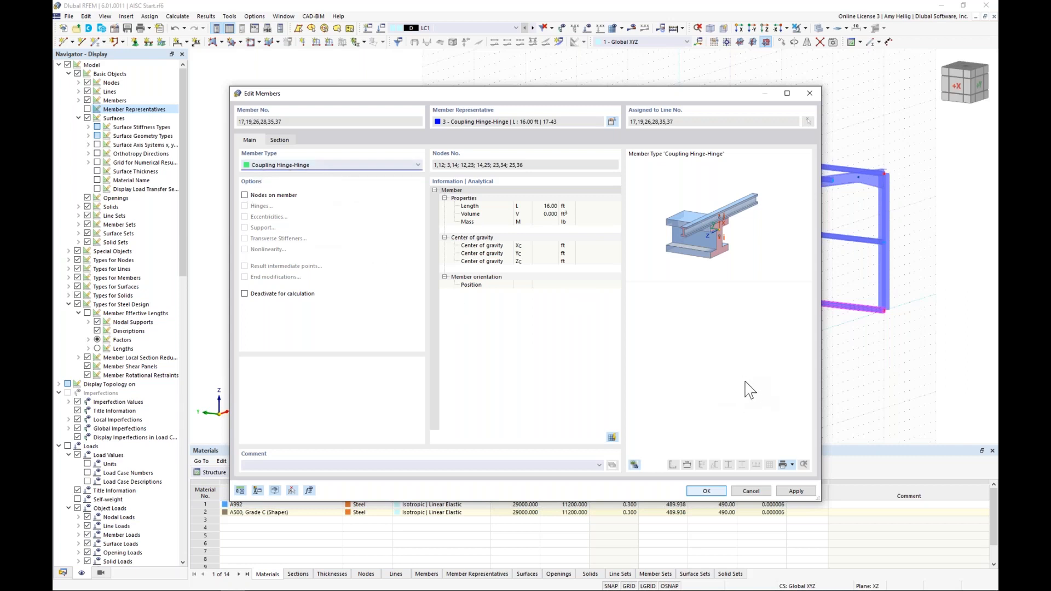
click(706, 491)
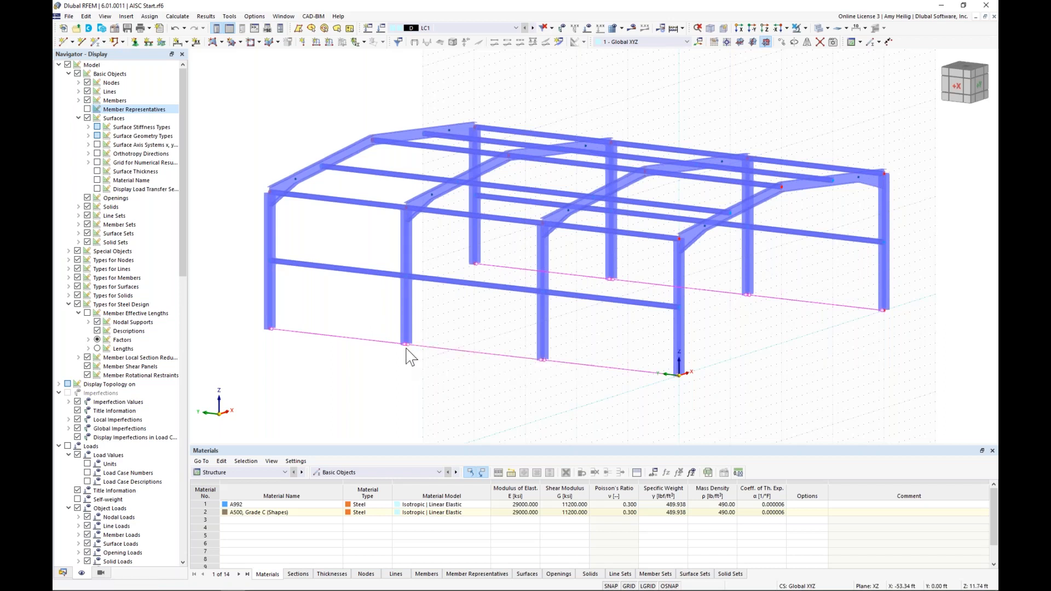
Start a new single member of type Tension with design properties turned off.
scroll(464, 372, down, 1)
ctrl+middle_drag(466, 367, 431, 377)
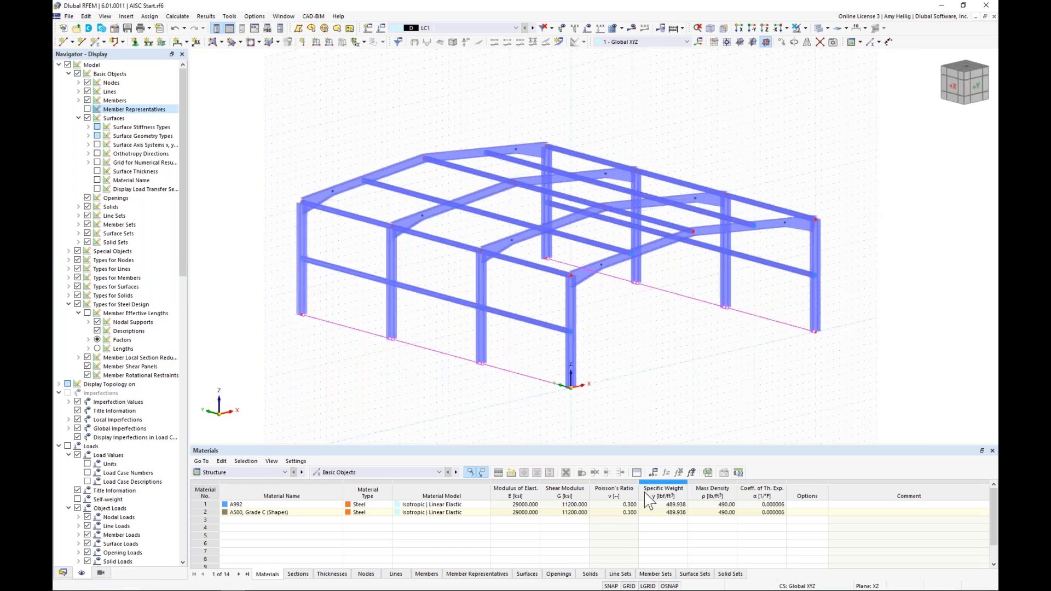
click(629, 586)
middle_drag(392, 383, 357, 345)
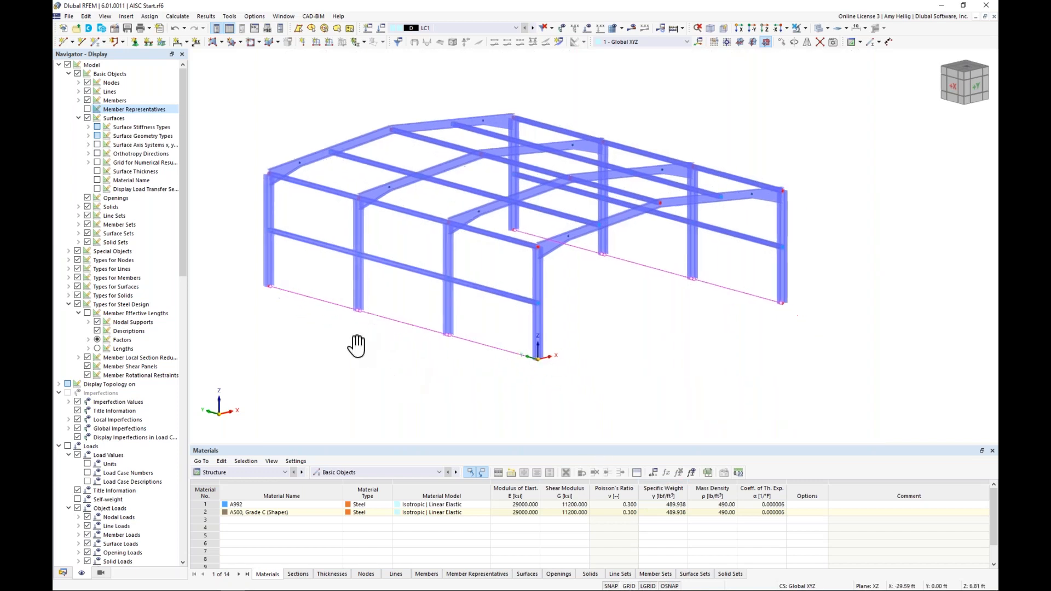
click(96, 47)
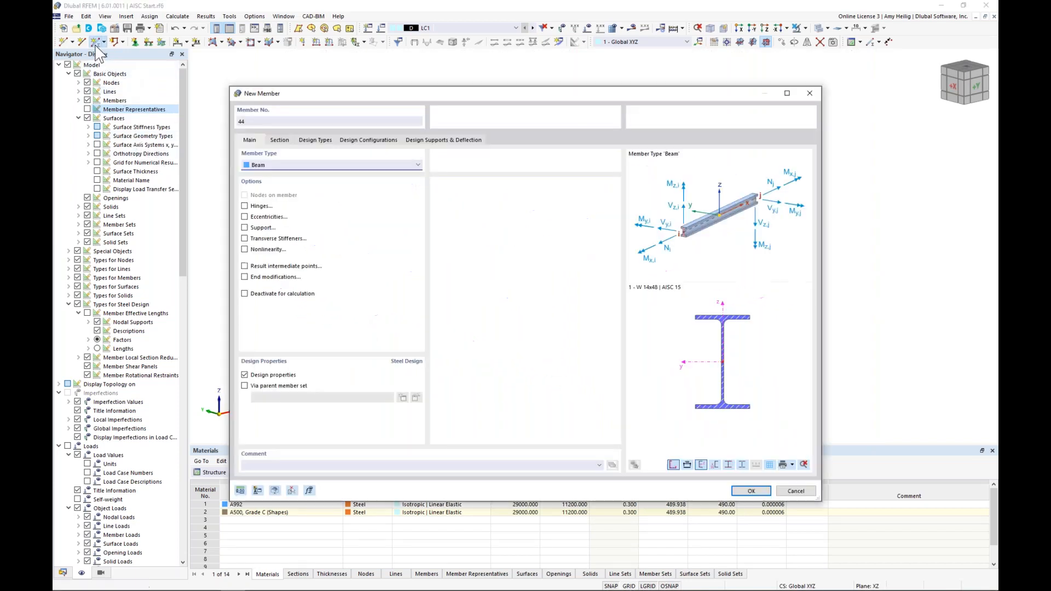
click(270, 165)
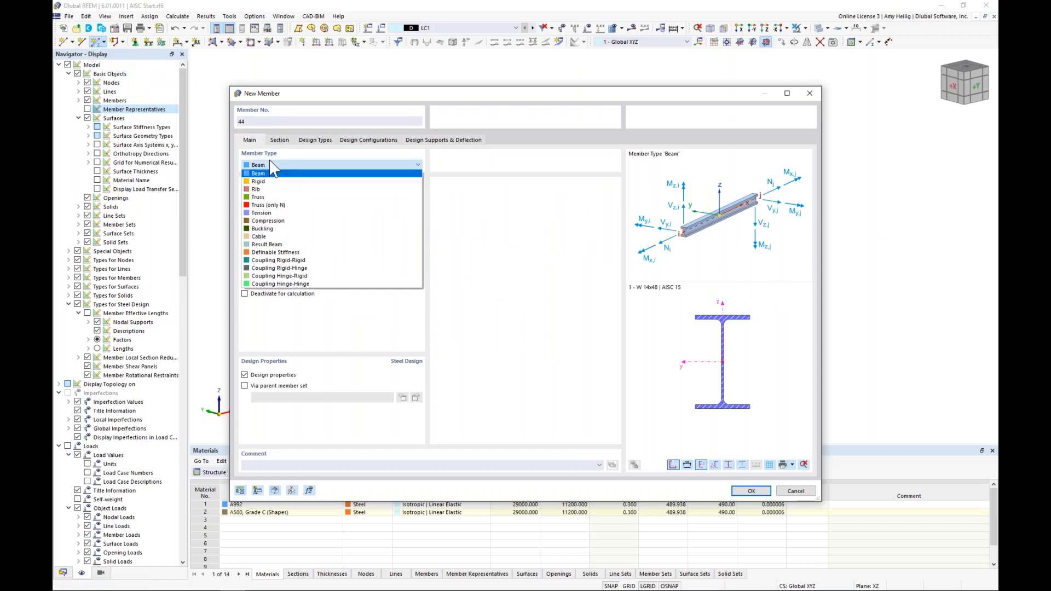
click(271, 214)
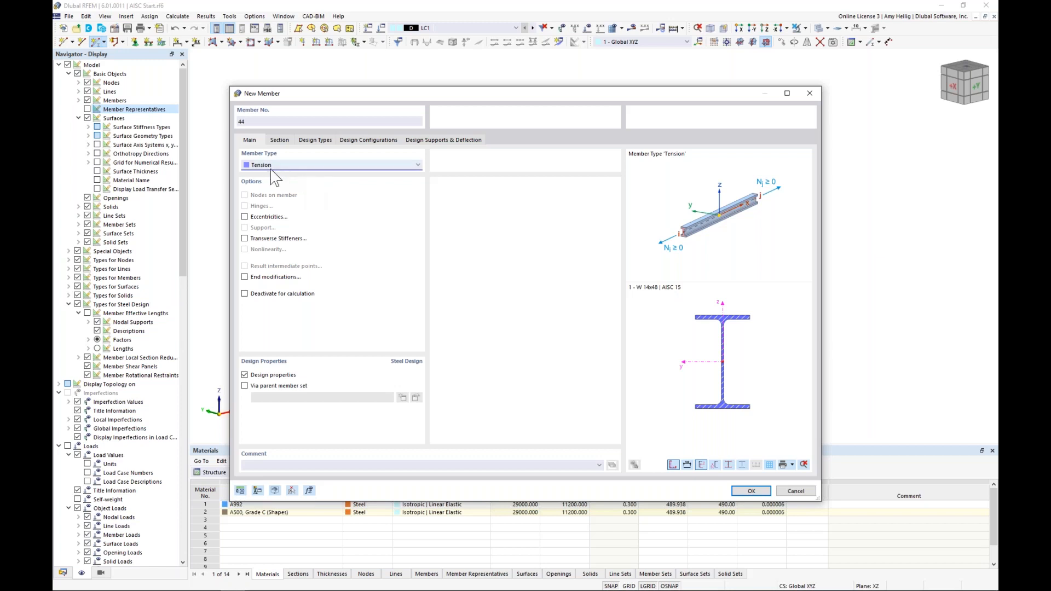
click(244, 374)
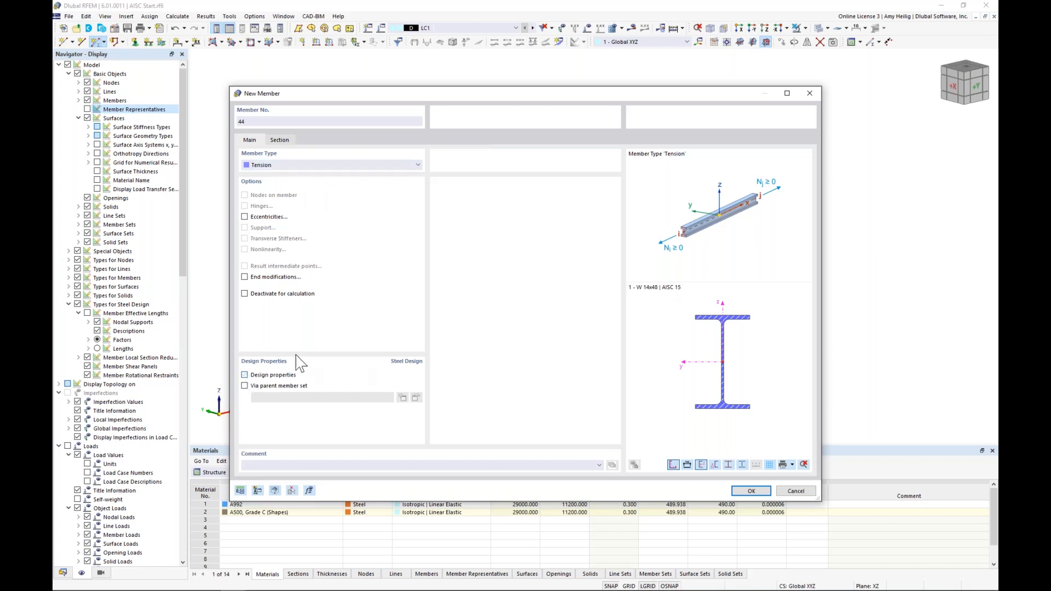
Choose the standardized AISC round bar section RB 7/8 for the tension member.
click(279, 140)
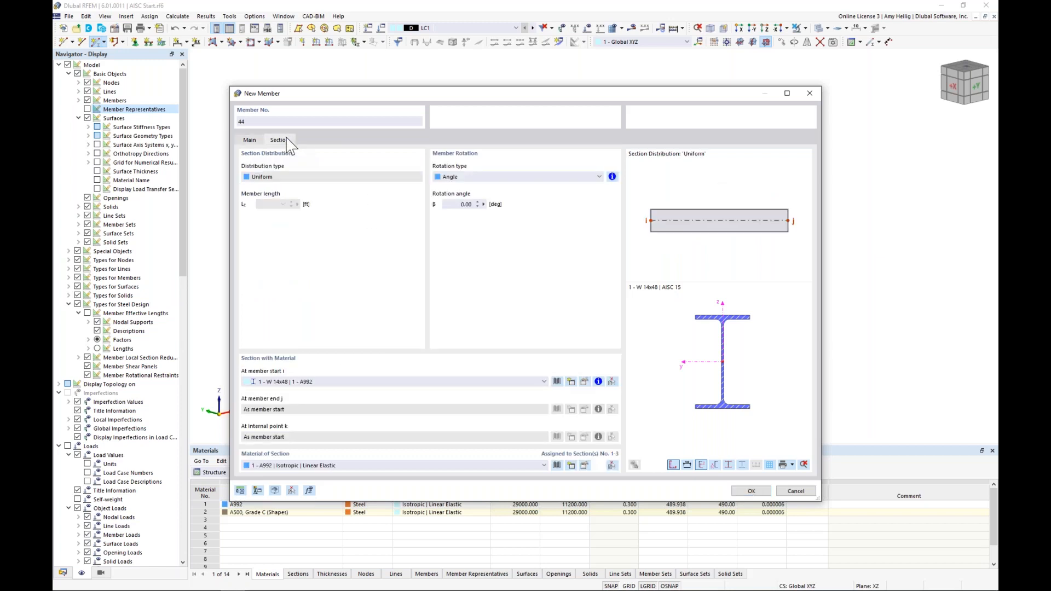
click(557, 381)
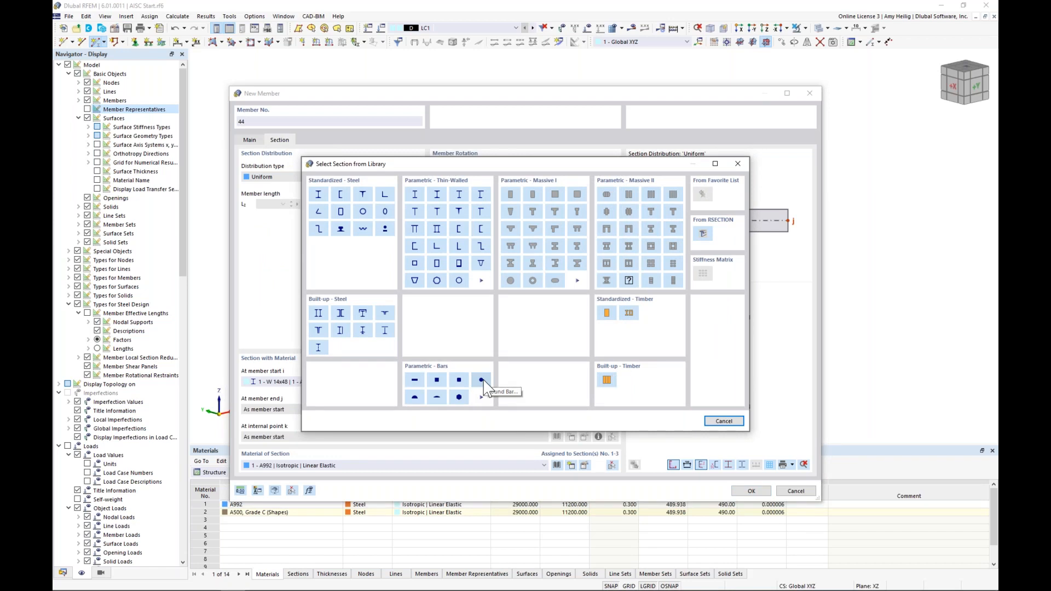
click(385, 228)
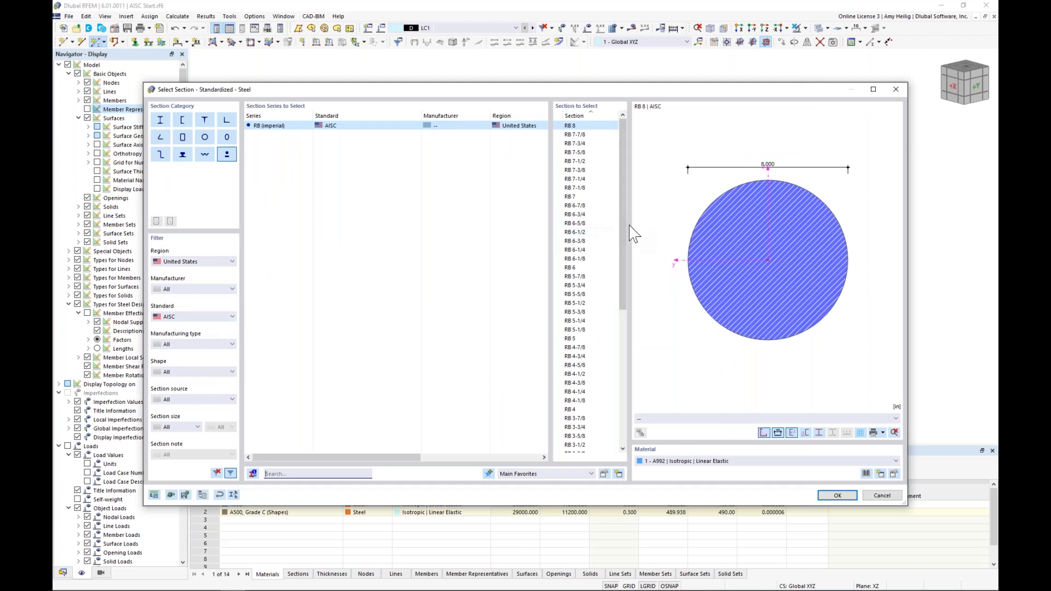
drag(624, 225, 616, 375)
click(586, 400)
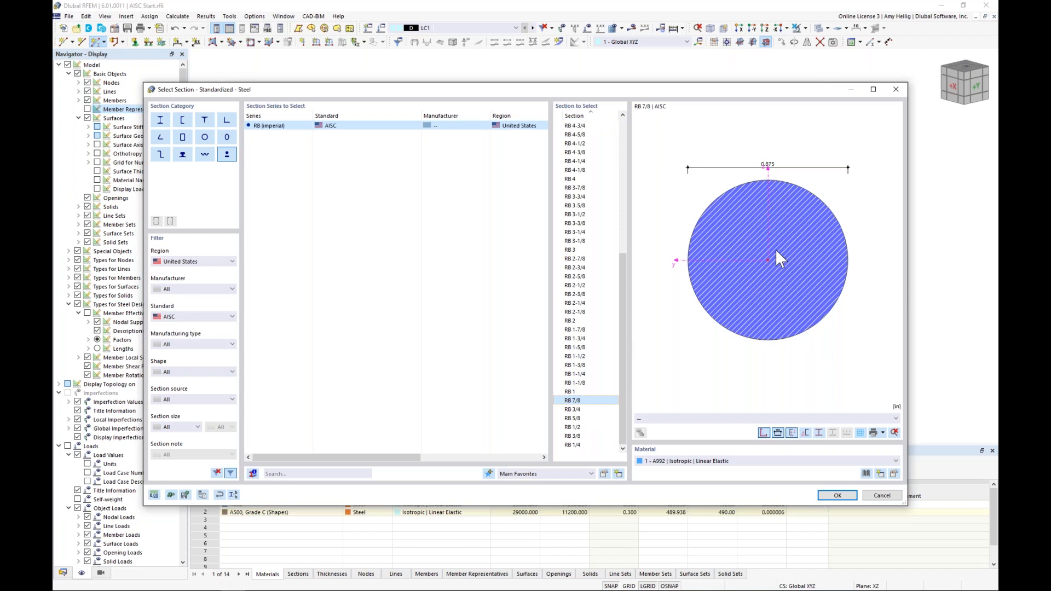
Assign the AISC 360-16 material A36 (HR Structural Shapes and Bars) to the round bar and accept the section and member definition.
click(866, 474)
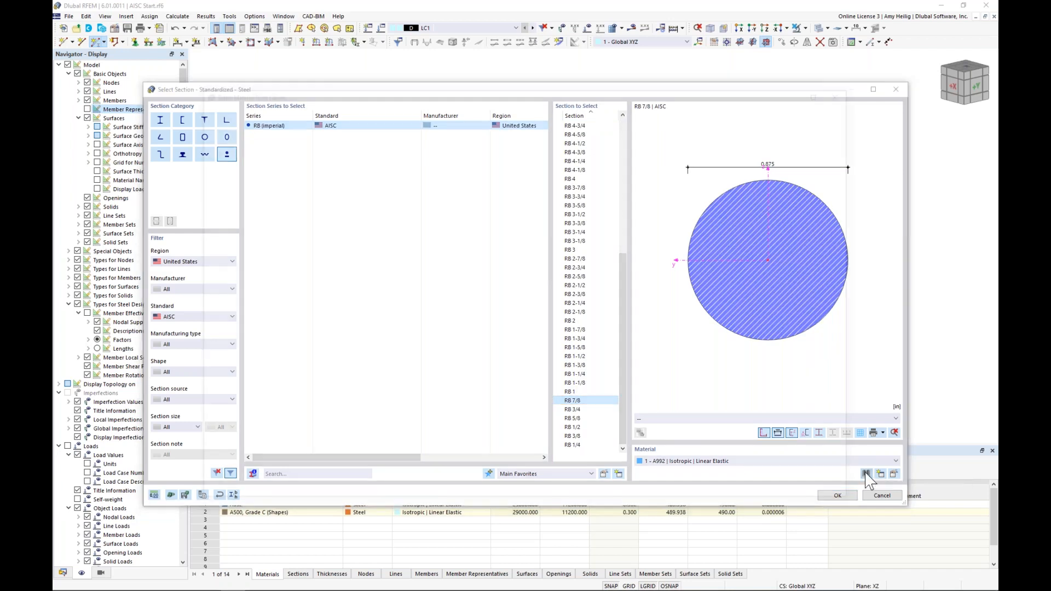
click(344, 232)
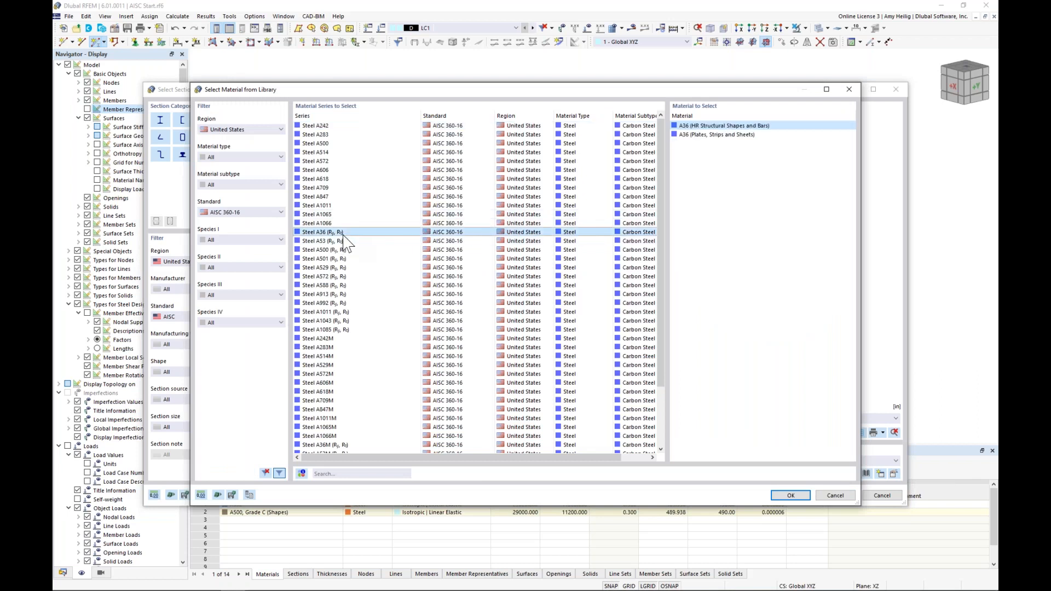
click(790, 495)
click(836, 494)
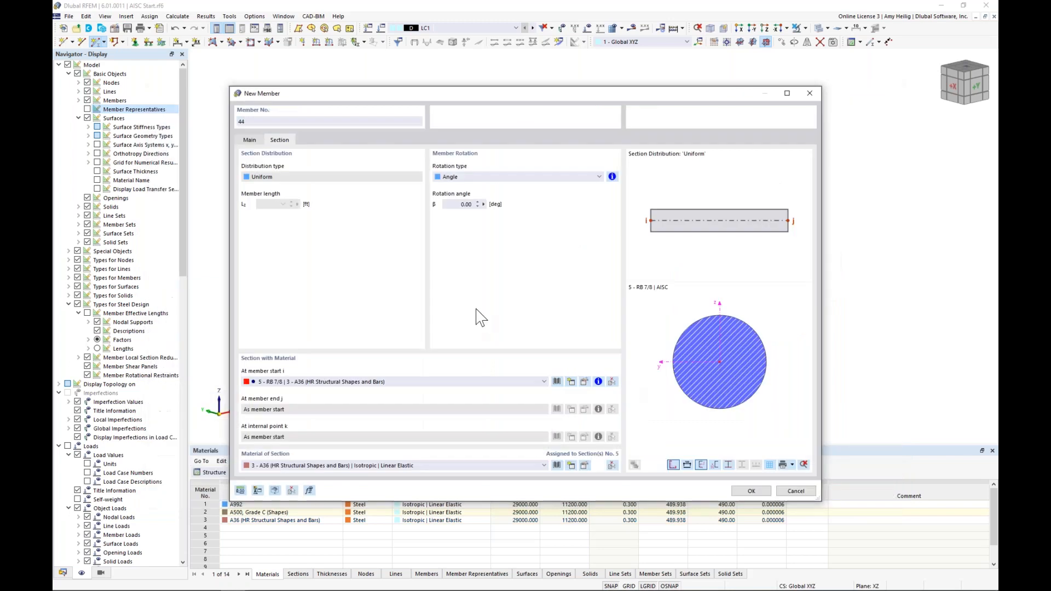
click(751, 491)
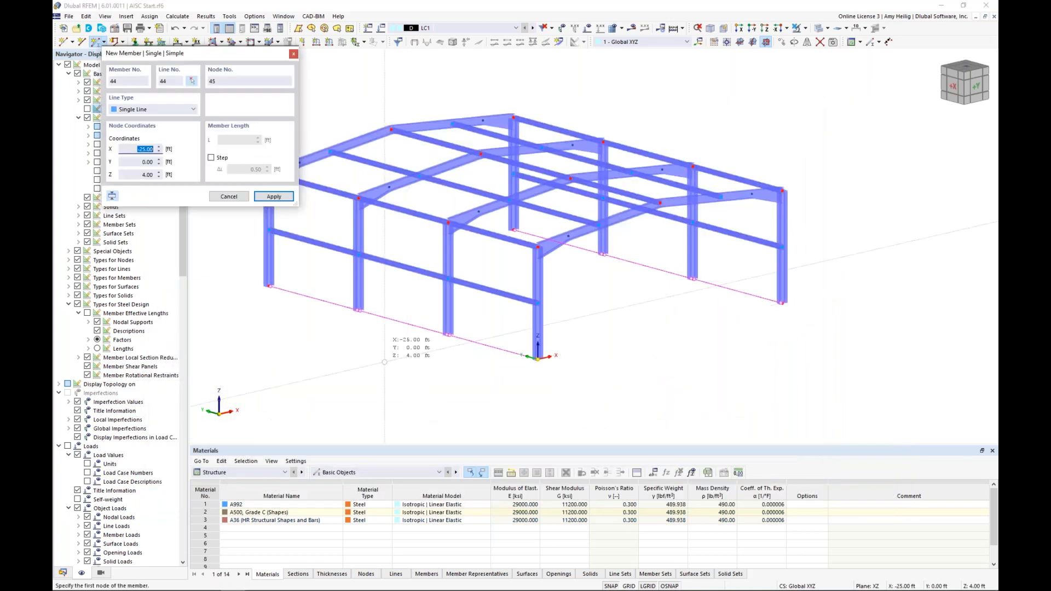
Switch to wireframe display and draw two crossing tension members in the lower half of the middle wall bay.
scroll(397, 337, up, 3)
scroll(377, 327, up, 1)
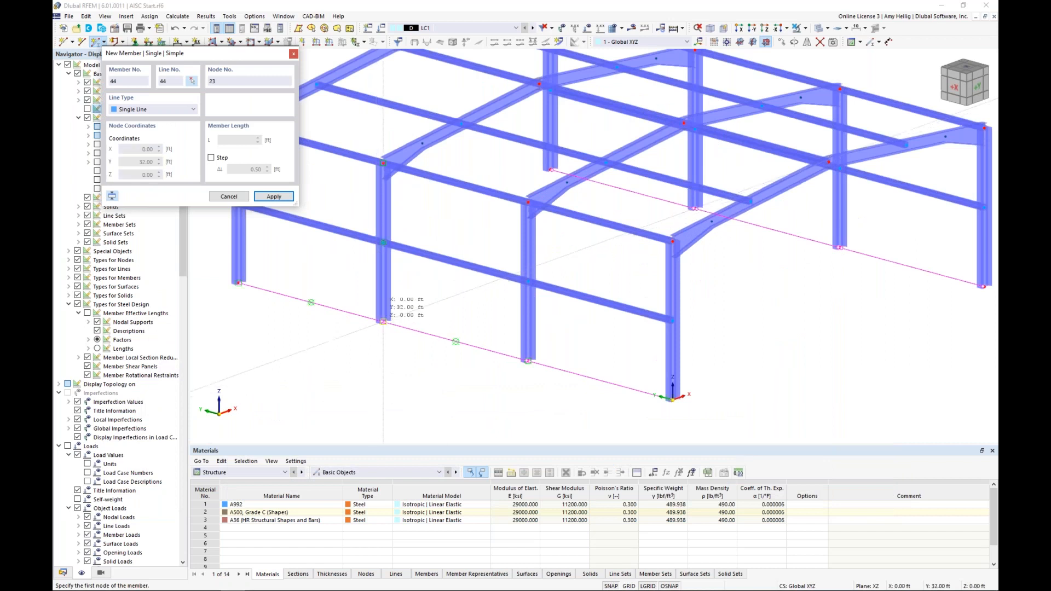
click(819, 29)
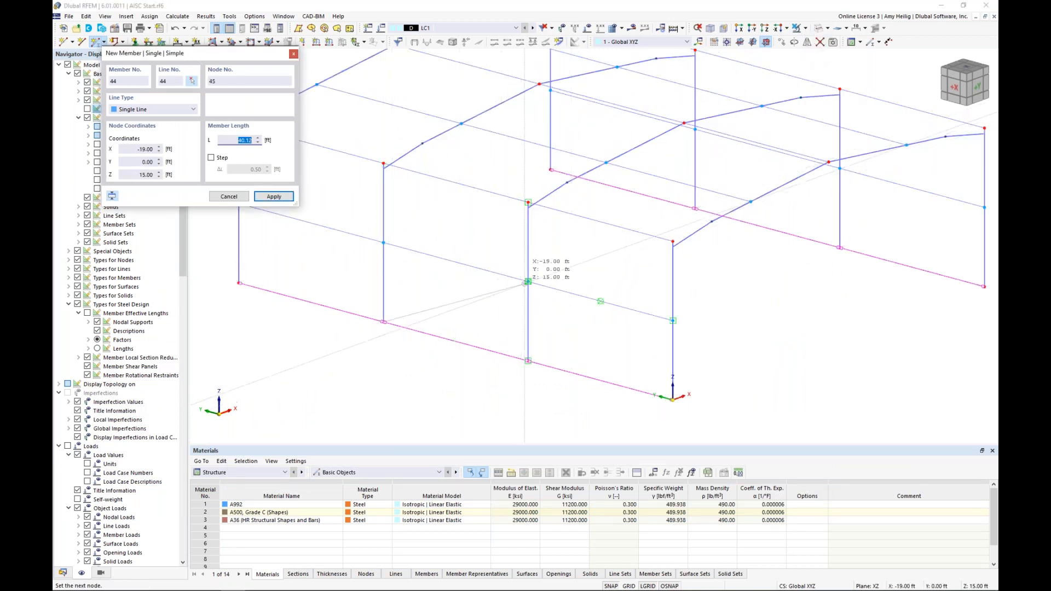
click(527, 281)
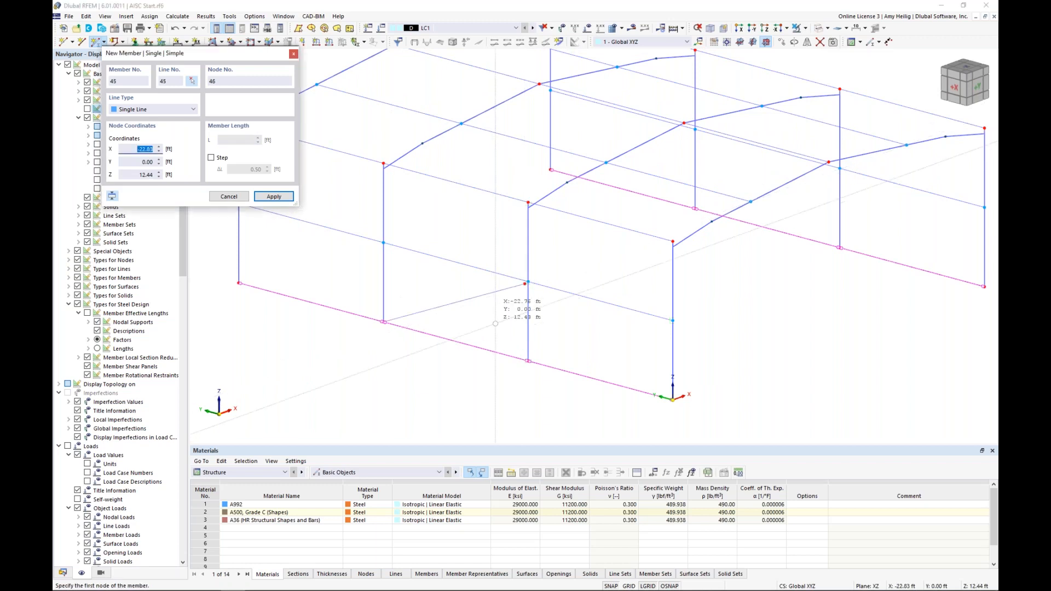
click(528, 361)
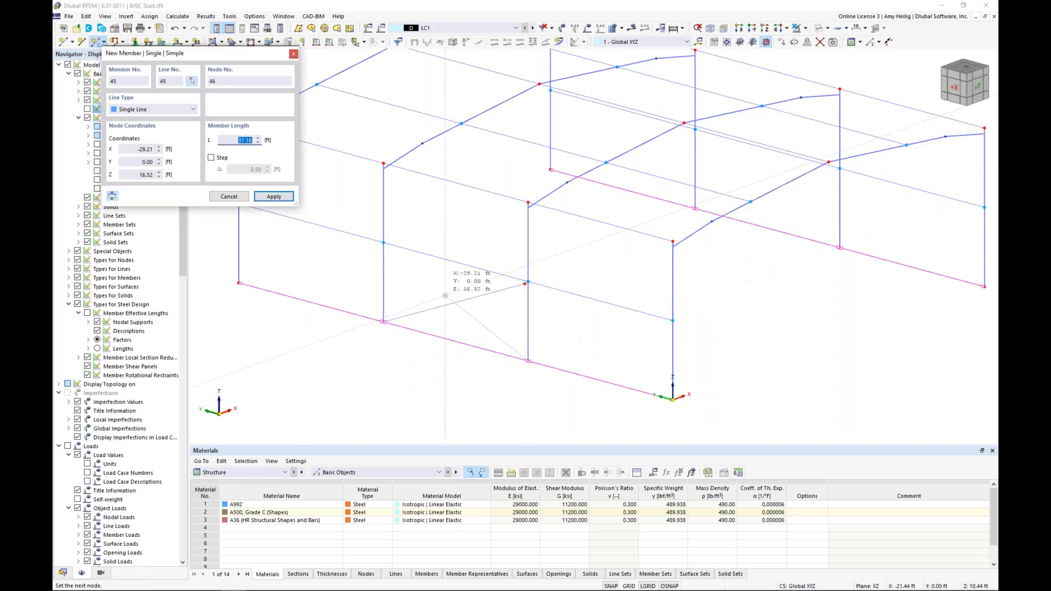
click(383, 243)
Draw two crossing tension members in the middle roof bay between the eave and the mid-slope nodes, and end member placement.
middle_drag(433, 201, 434, 245)
click(384, 208)
click(606, 207)
click(529, 246)
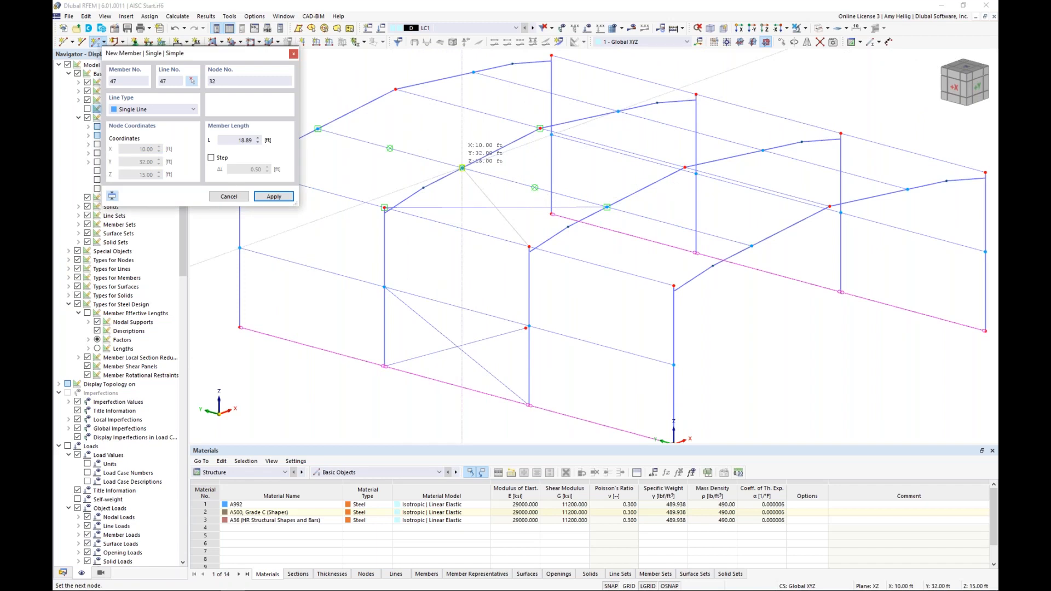
click(463, 169)
key(Escape)
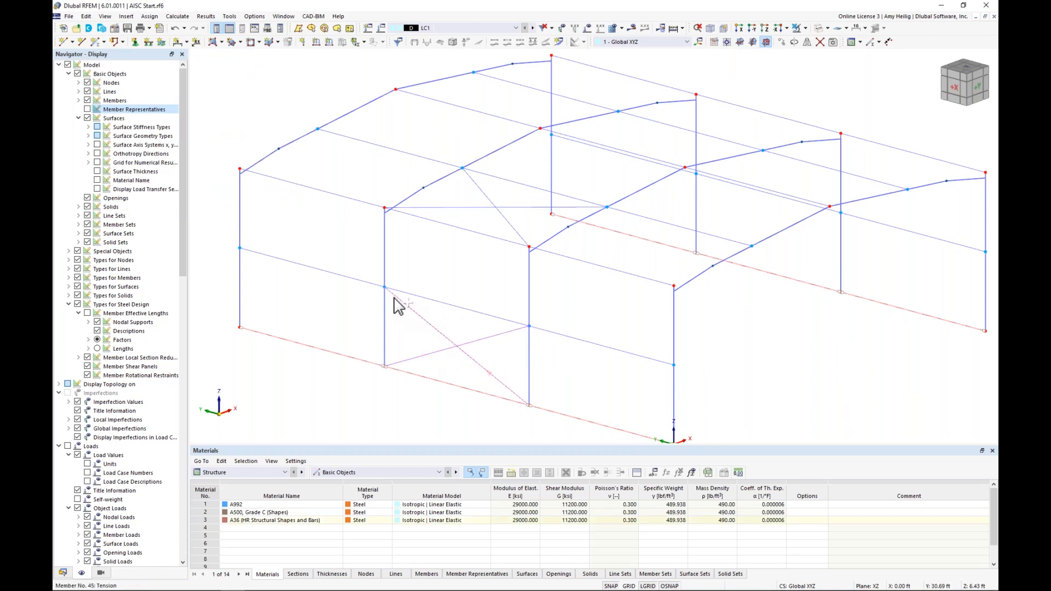
Copy the wall cross bracing 7 ft up to the eave and the roof cross bracing up the slope to the ridge.
ctrl+drag(385, 286, 384, 208)
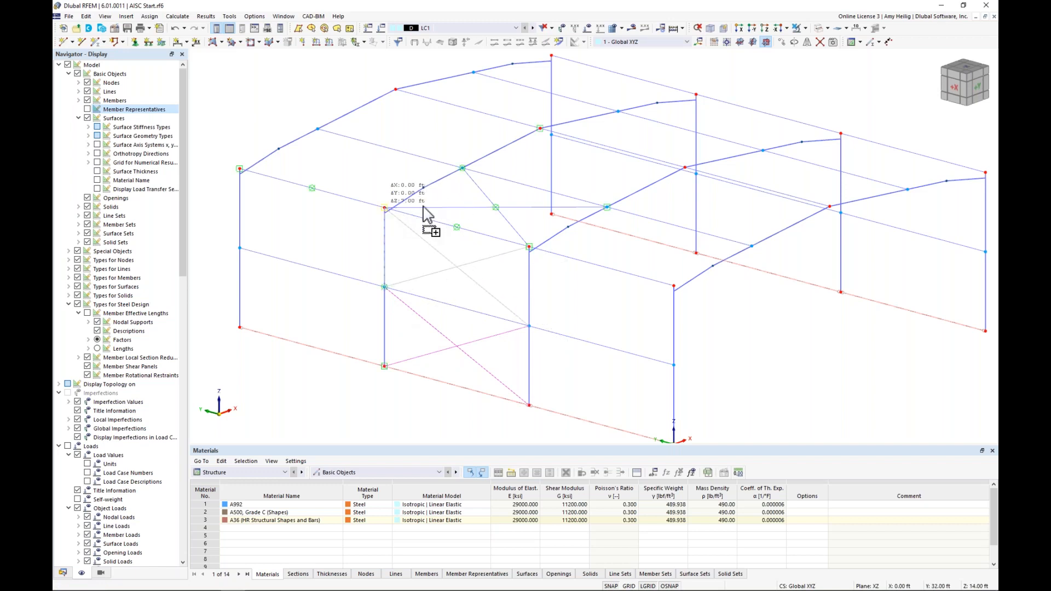
middle_drag(489, 226, 435, 258)
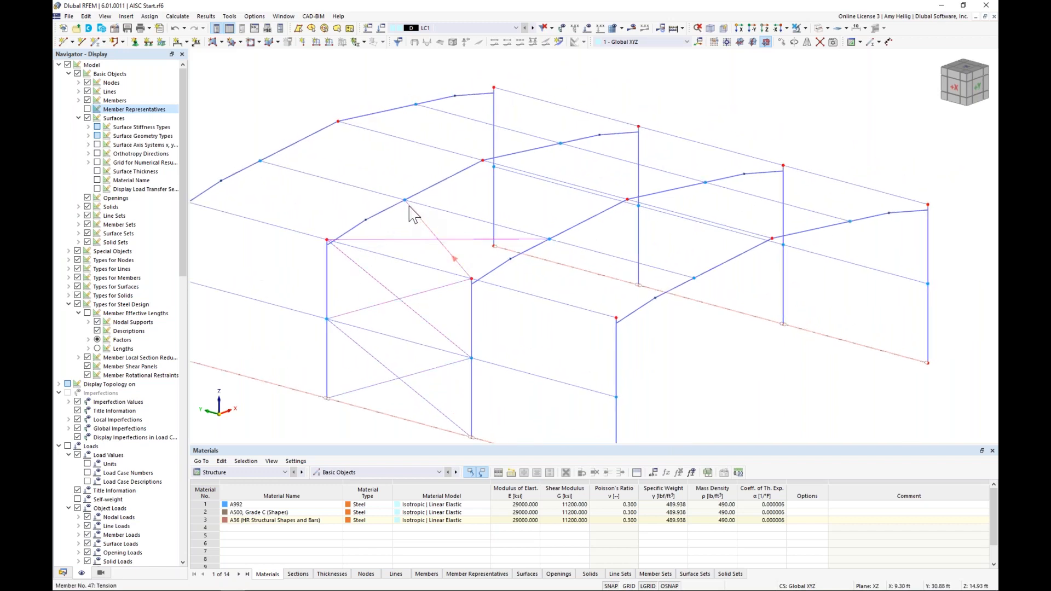
drag(417, 215, 479, 224)
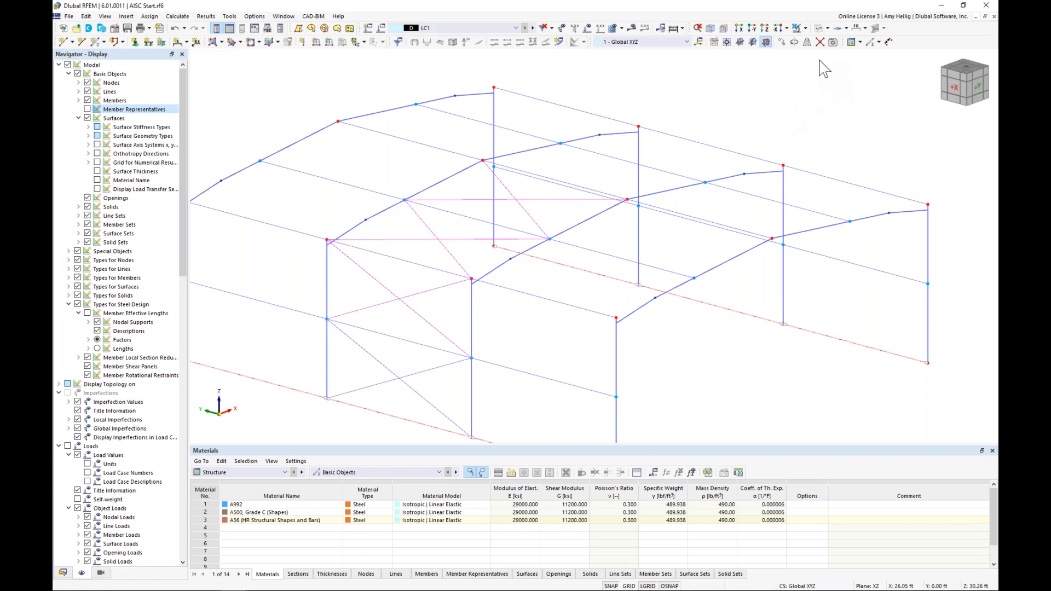
Mirror a copy of the selected bracing about the YZ plane through the ridge node at X 20, Y 32, Z 16 ft.
click(808, 42)
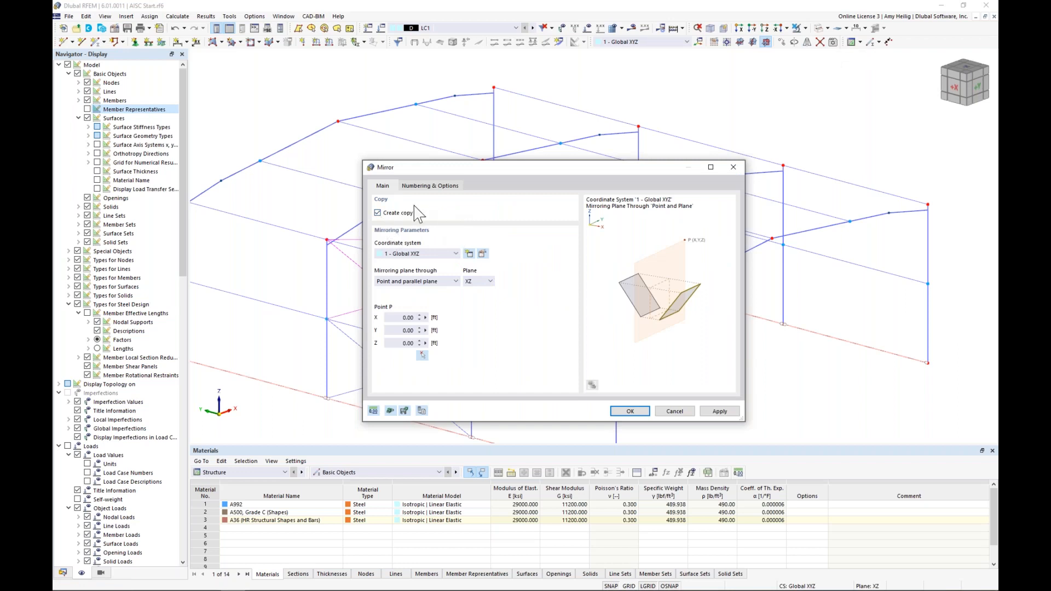
click(487, 281)
click(481, 298)
click(422, 355)
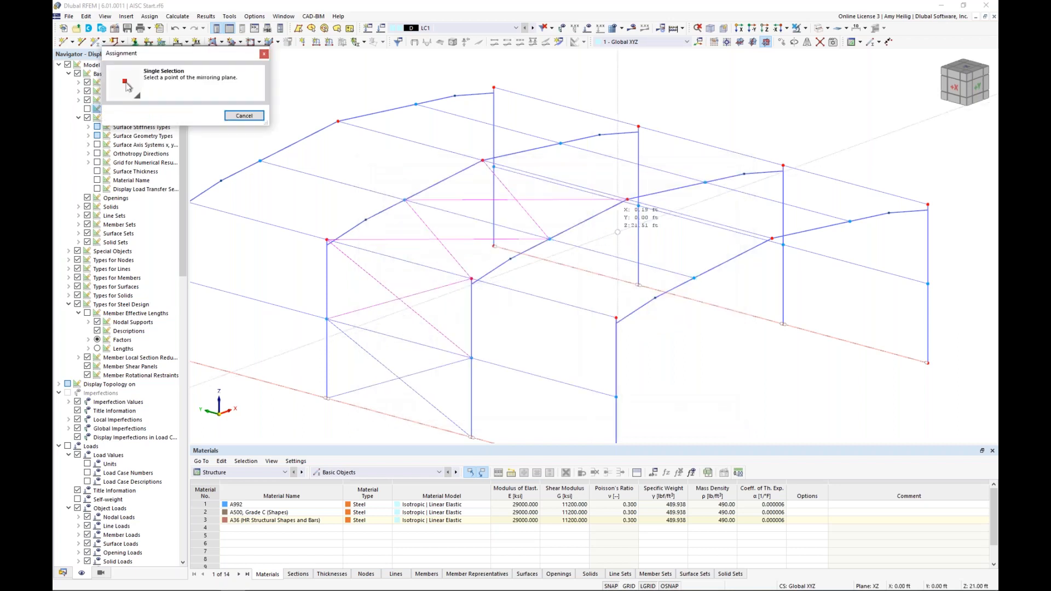
click(482, 161)
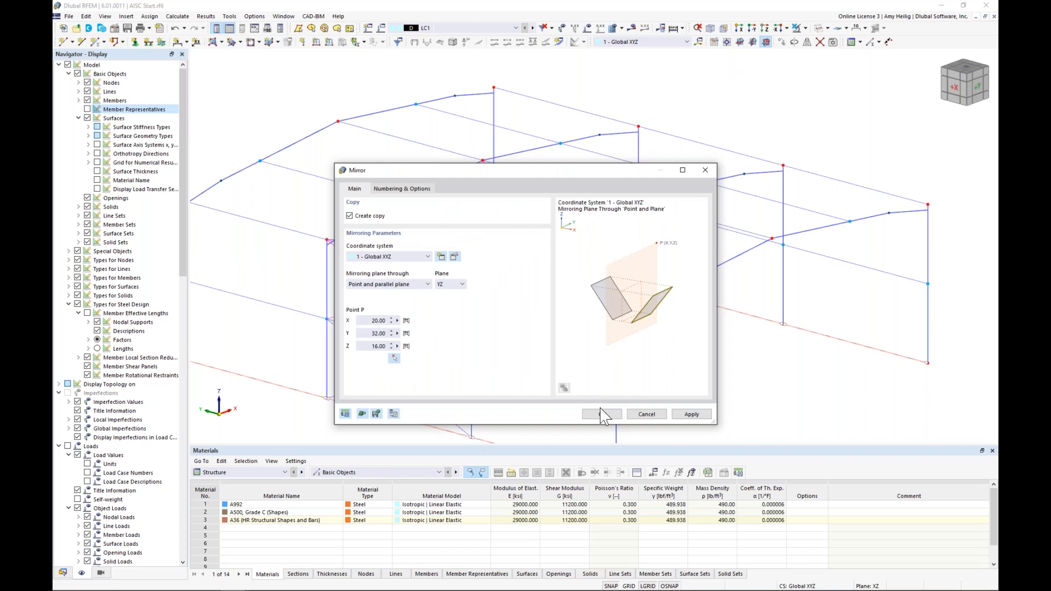
key(Return)
Copy the mirrored upper wall cross bracing down into the lower half of the same bay on the opposite wall.
scroll(600, 291, down, 1)
ctrl+middle_drag(659, 301, 710, 296)
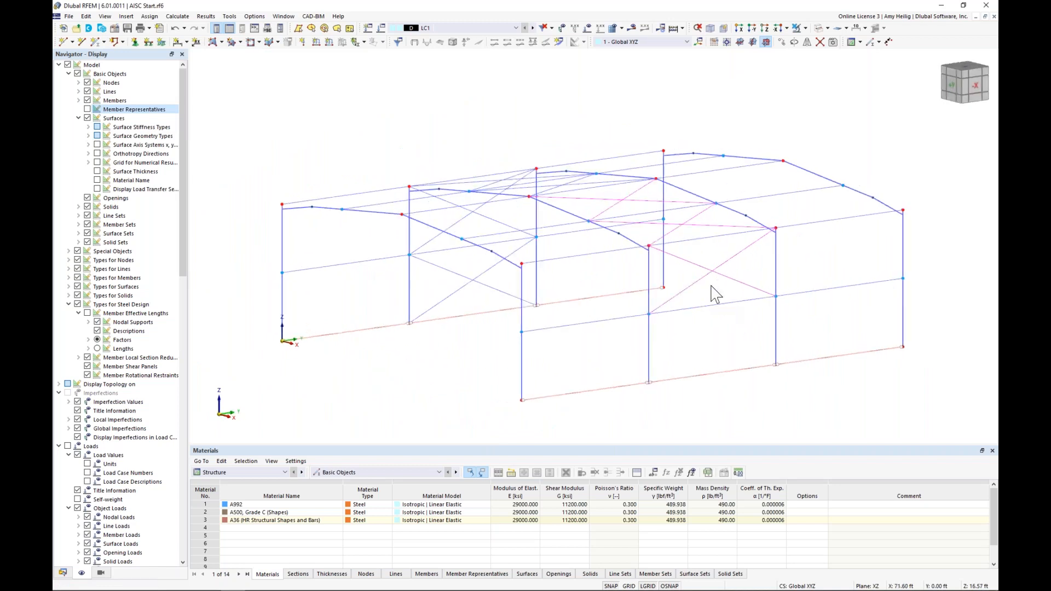
ctrl+drag(765, 234, 773, 298)
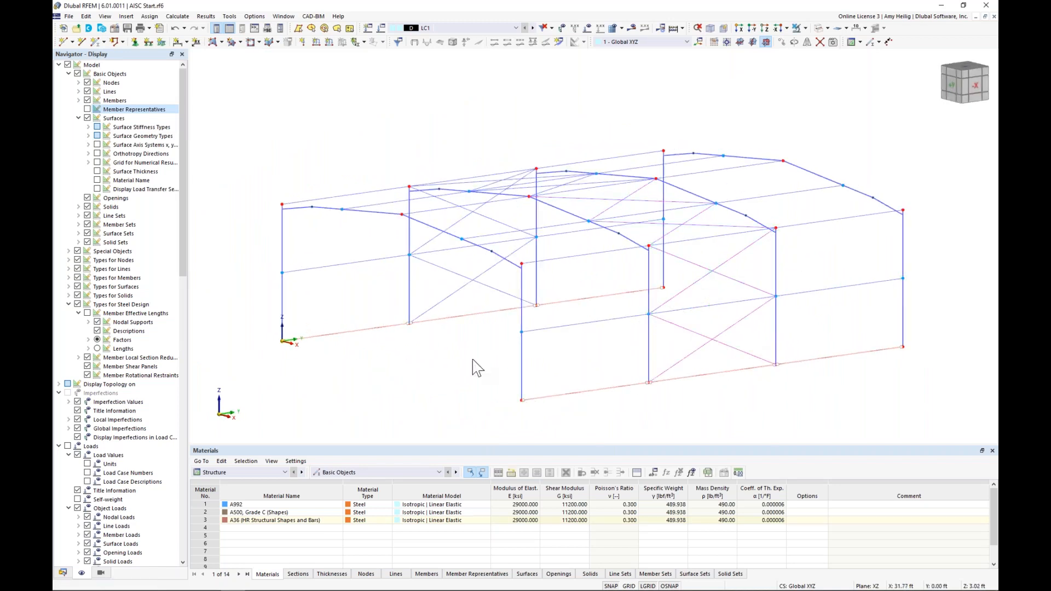
ctrl+middle_drag(460, 355, 563, 335)
scroll(563, 335, down, 1)
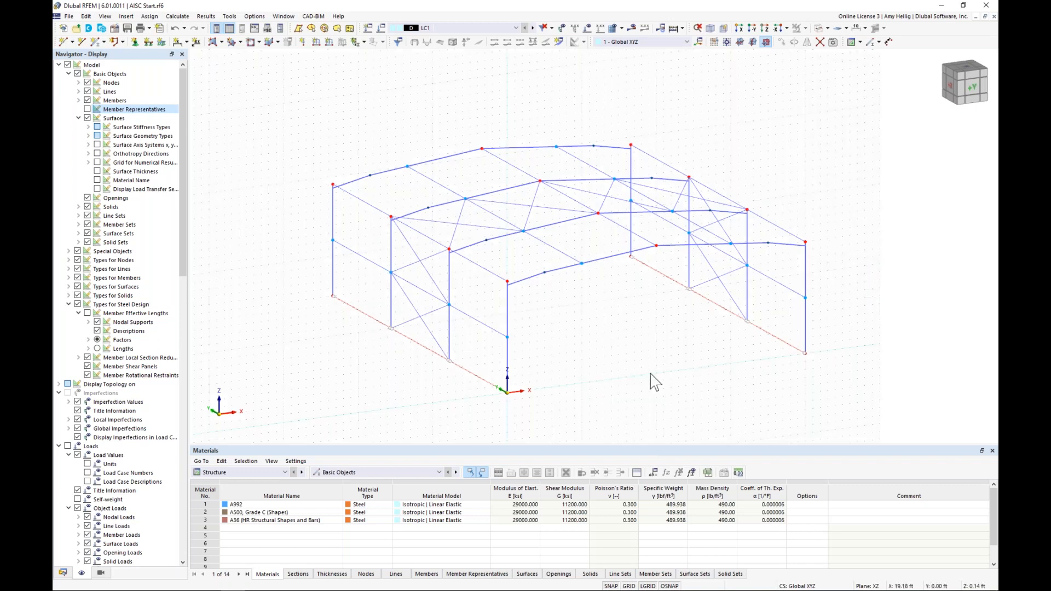
middle_drag(650, 374, 563, 347)
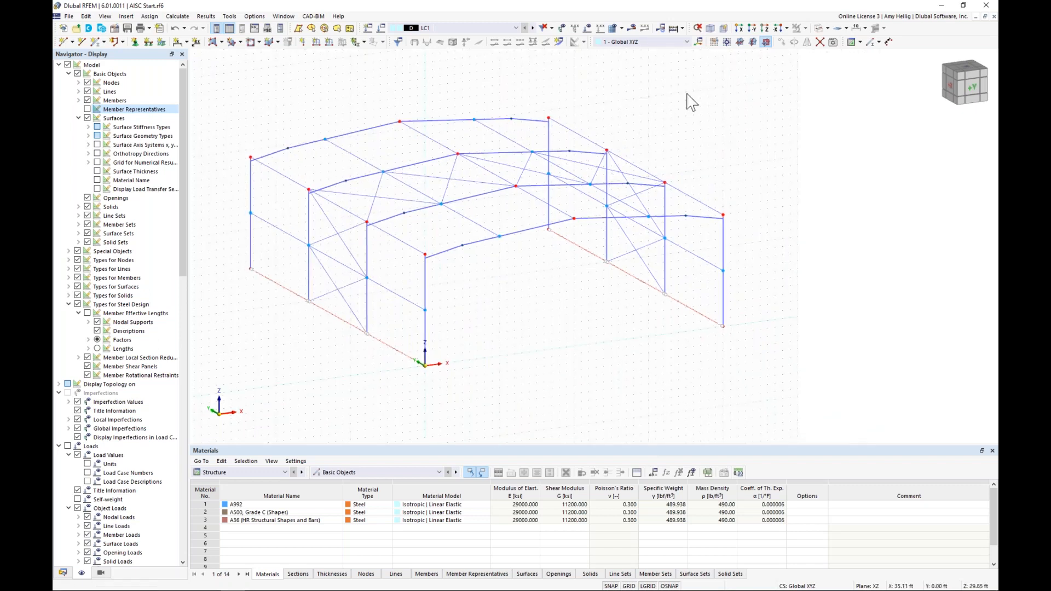
Set the work plane origin at the mid-slope node of the front frame's rafter, at X 10 ft.
click(728, 44)
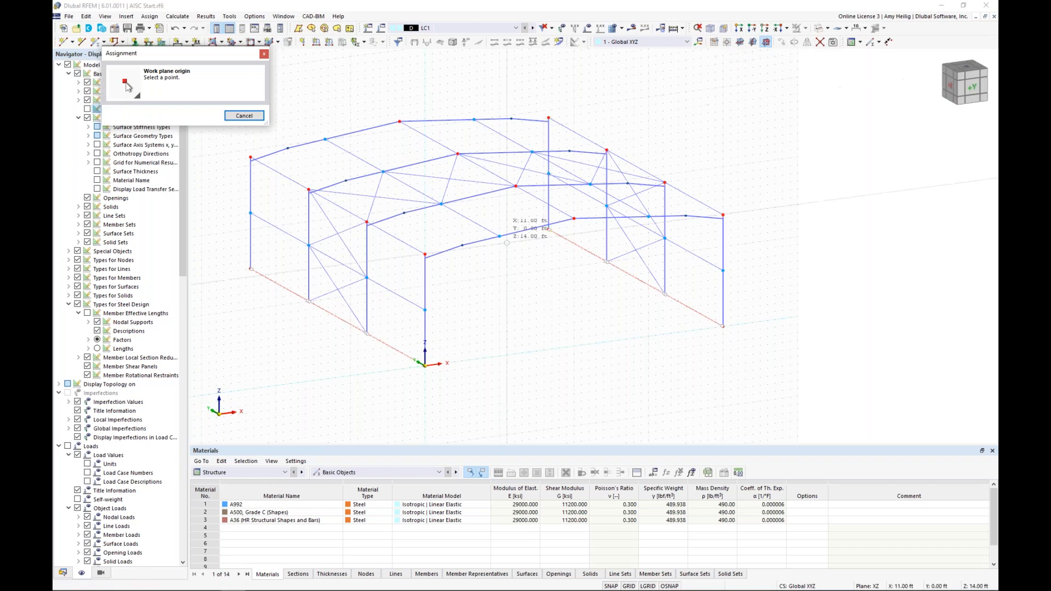
click(499, 237)
scroll(499, 237, up, 3)
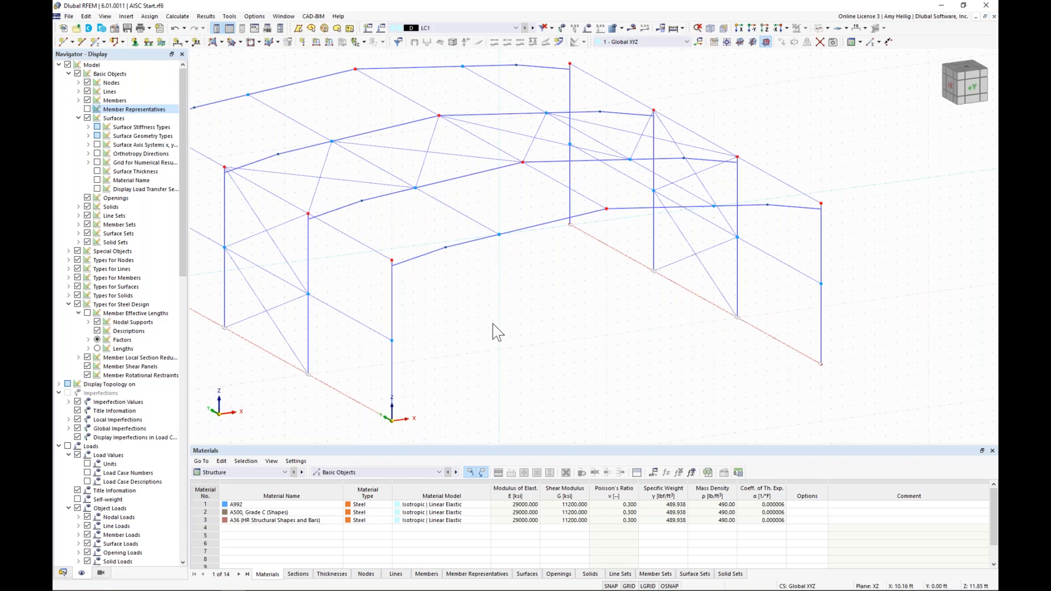
middle_drag(489, 316, 477, 282)
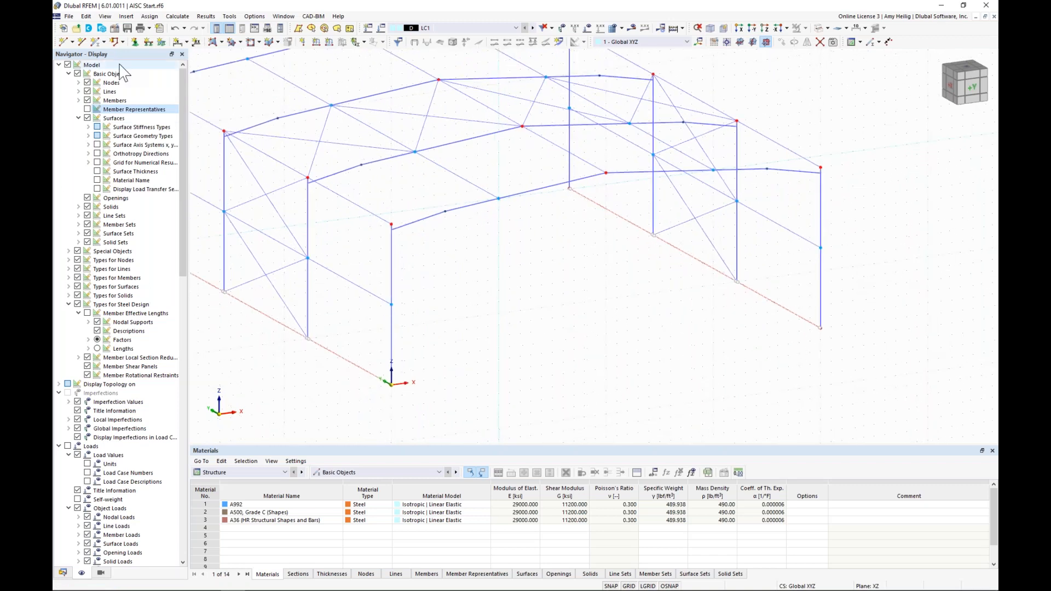
Start a new beam member with design properties turned off and hinges turned on.
click(96, 42)
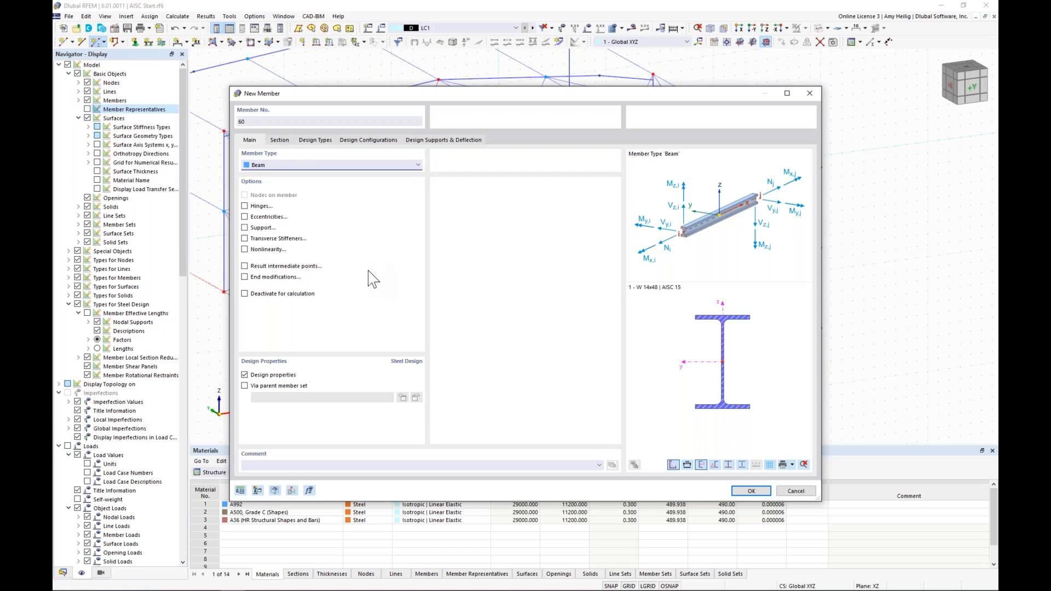
click(245, 375)
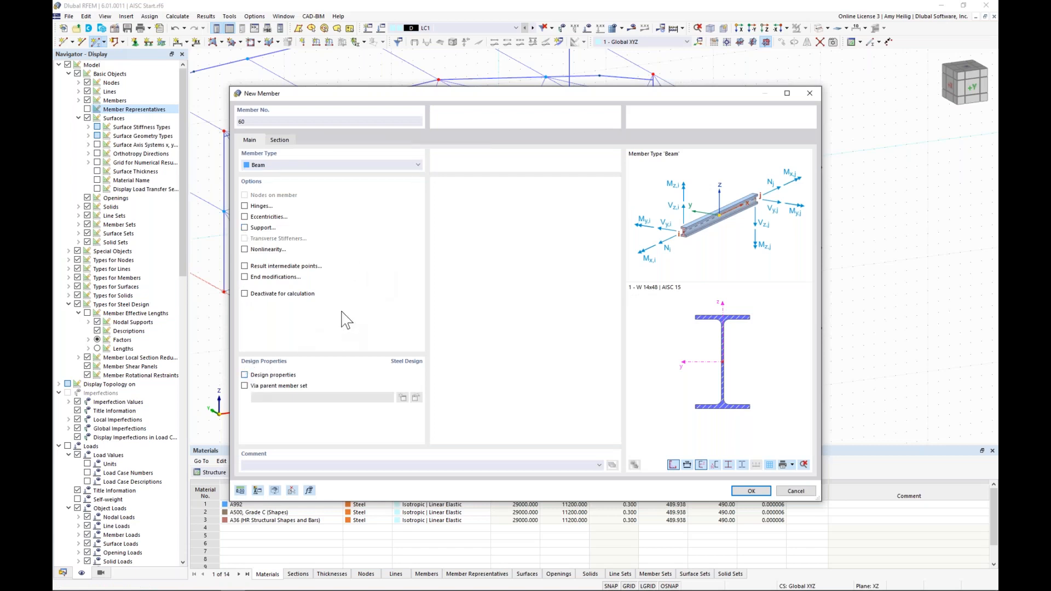
click(244, 207)
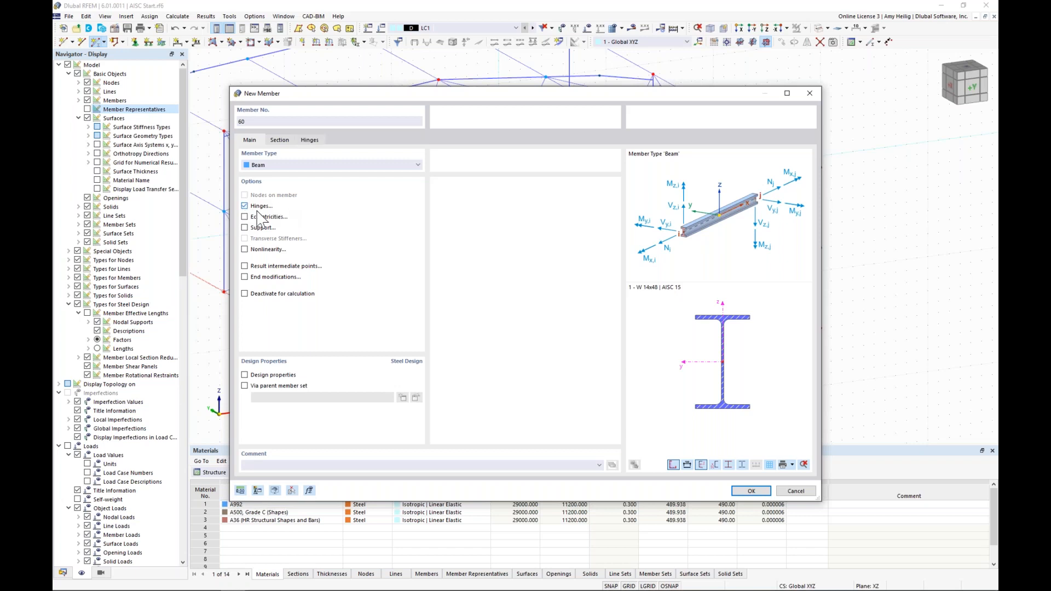
Assign the AISC 15 section W 8x31 in A992 material to the new beam member.
click(280, 140)
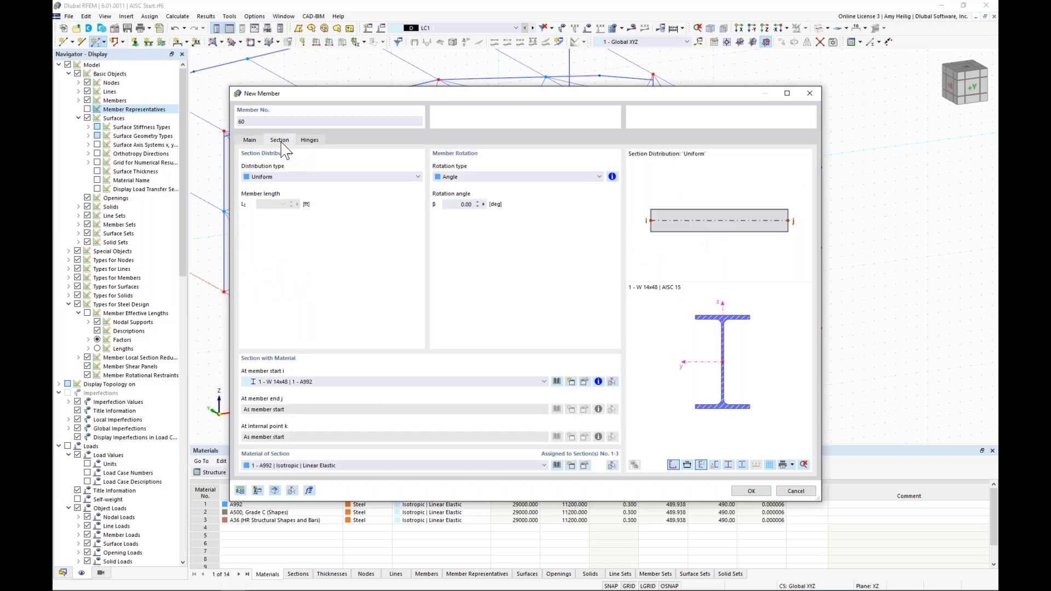
click(556, 381)
click(319, 195)
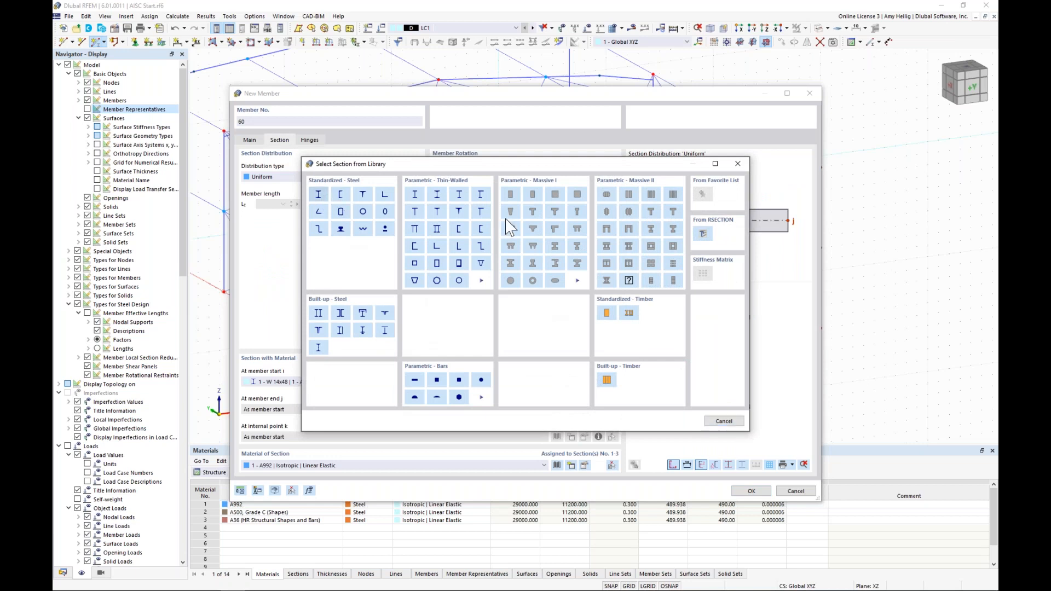
click(366, 152)
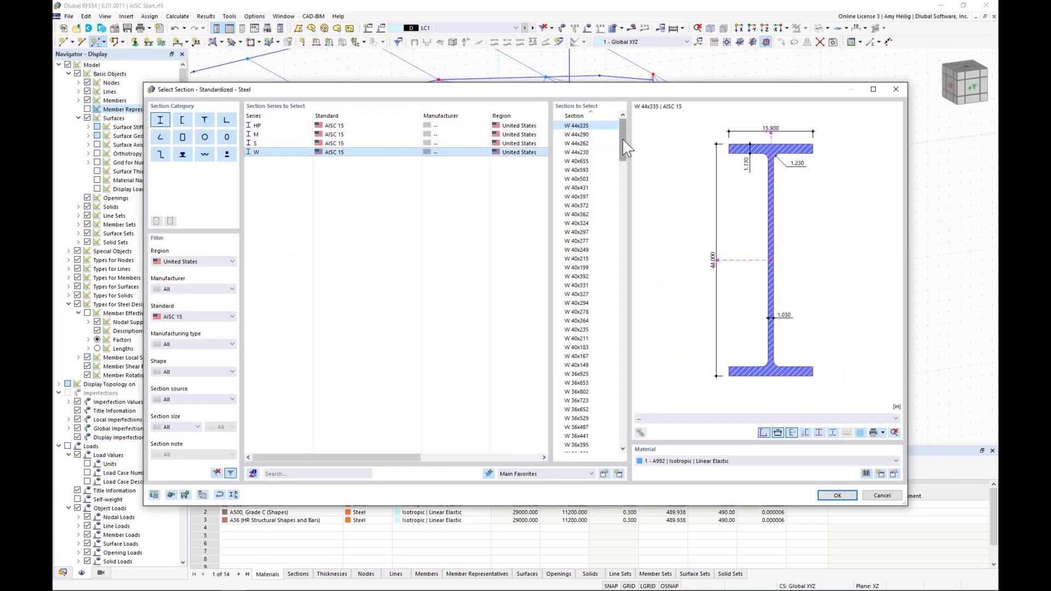
drag(624, 159, 620, 412)
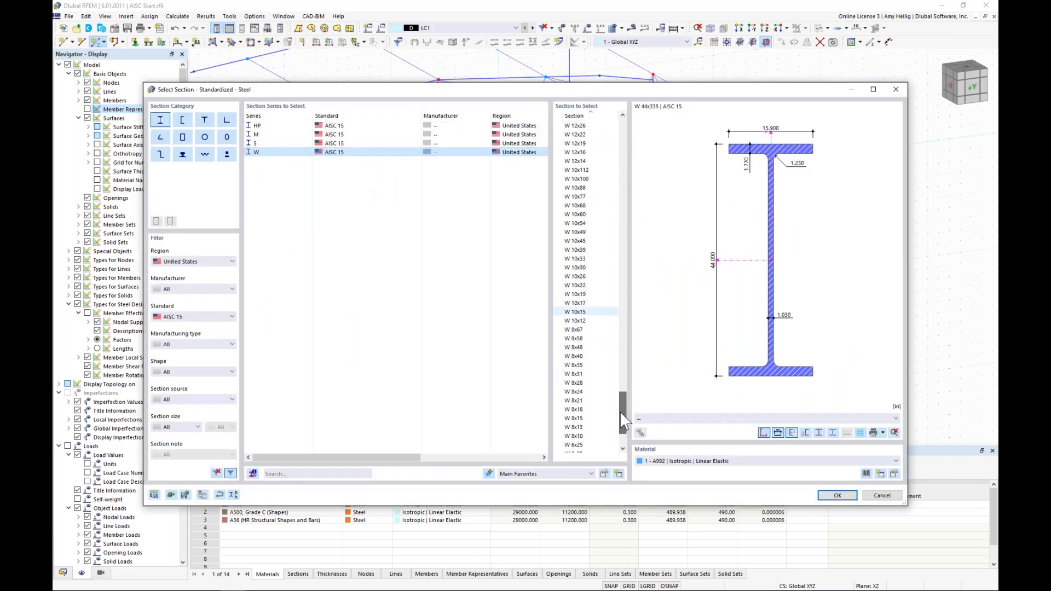
click(587, 378)
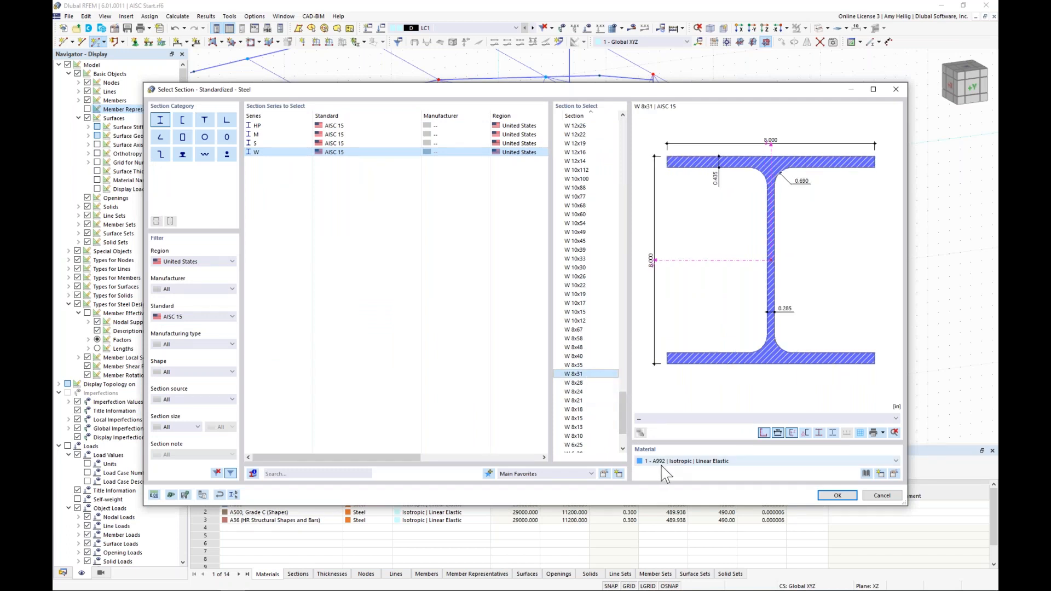
click(829, 495)
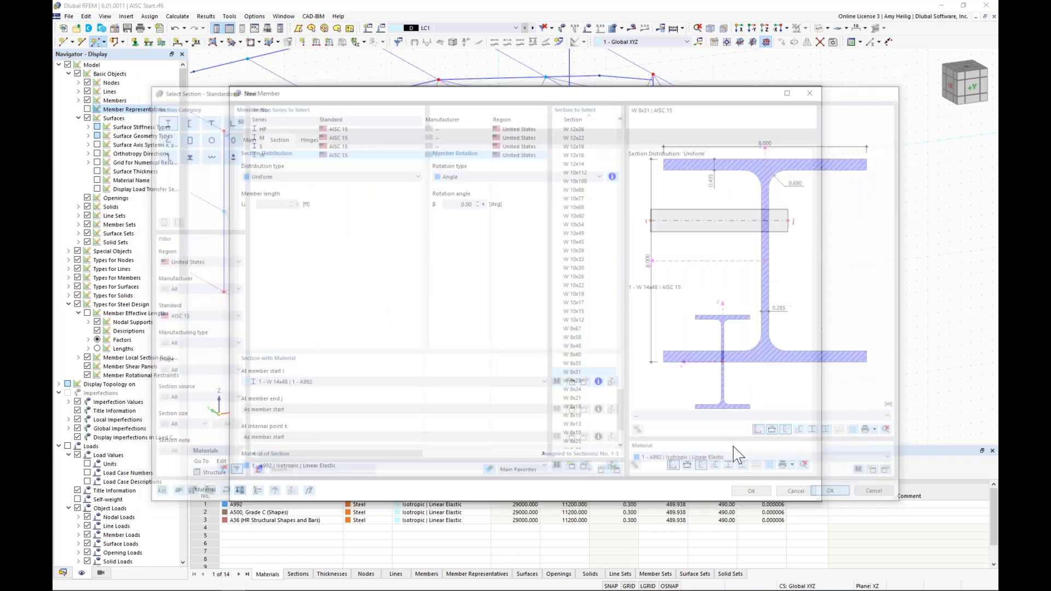
Create a local xyz hinge with φy and φz released, assign it at member end j, and accept the member settings.
click(315, 143)
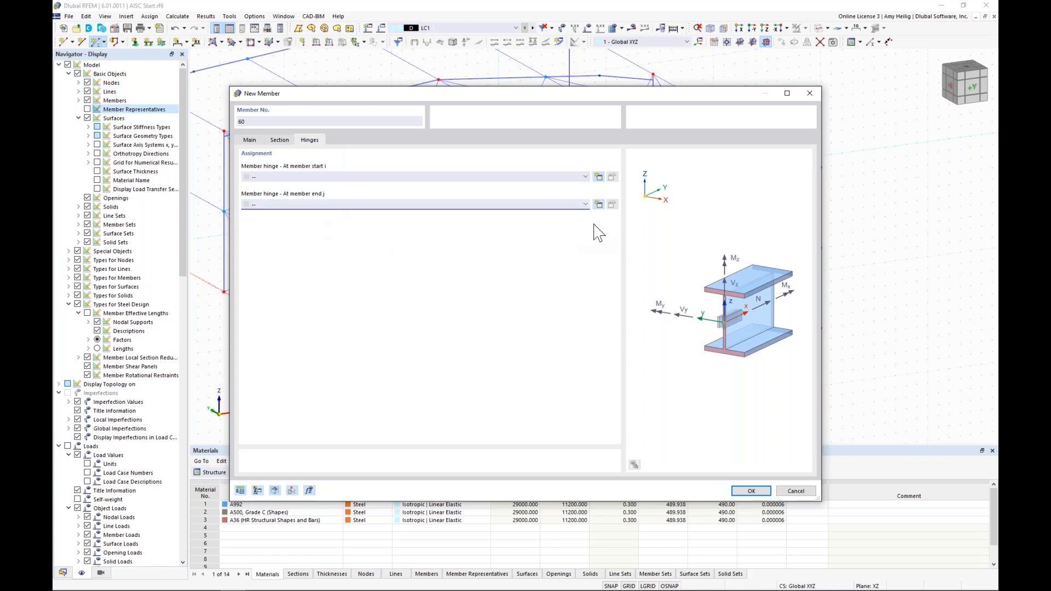
click(599, 205)
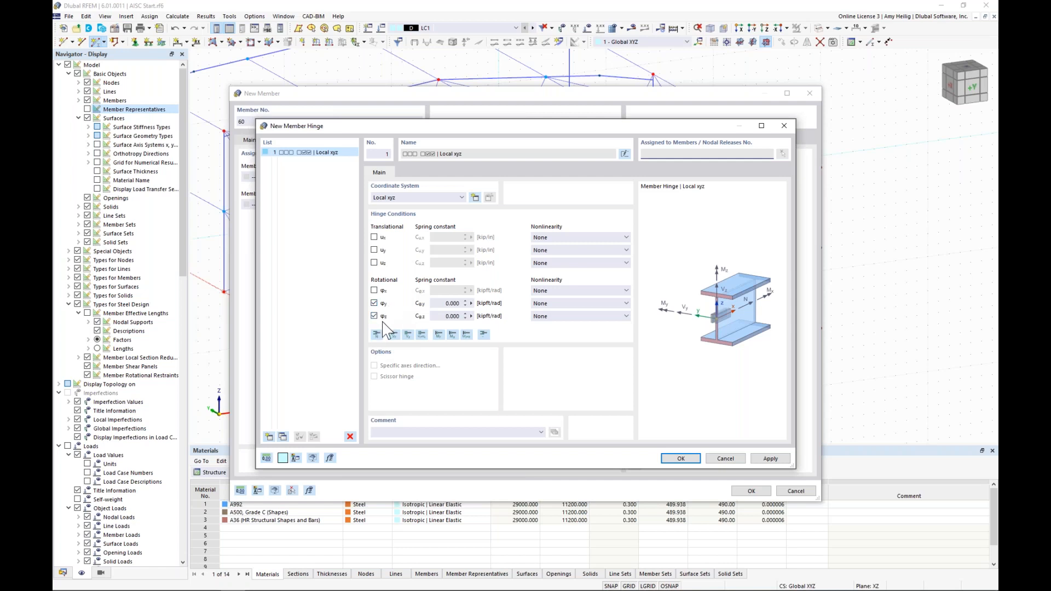
click(680, 458)
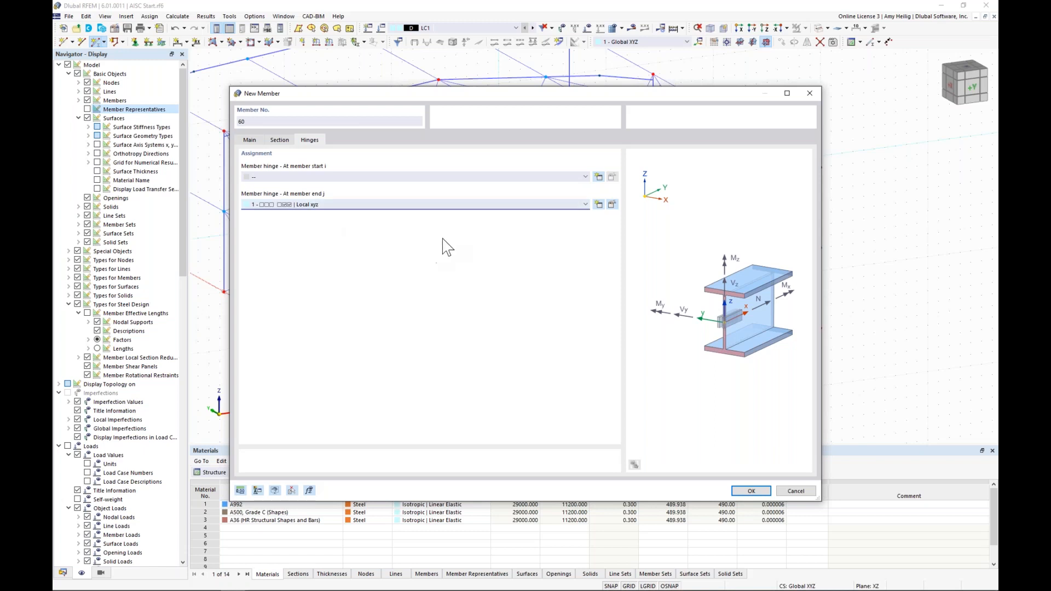
click(453, 204)
click(455, 221)
click(749, 491)
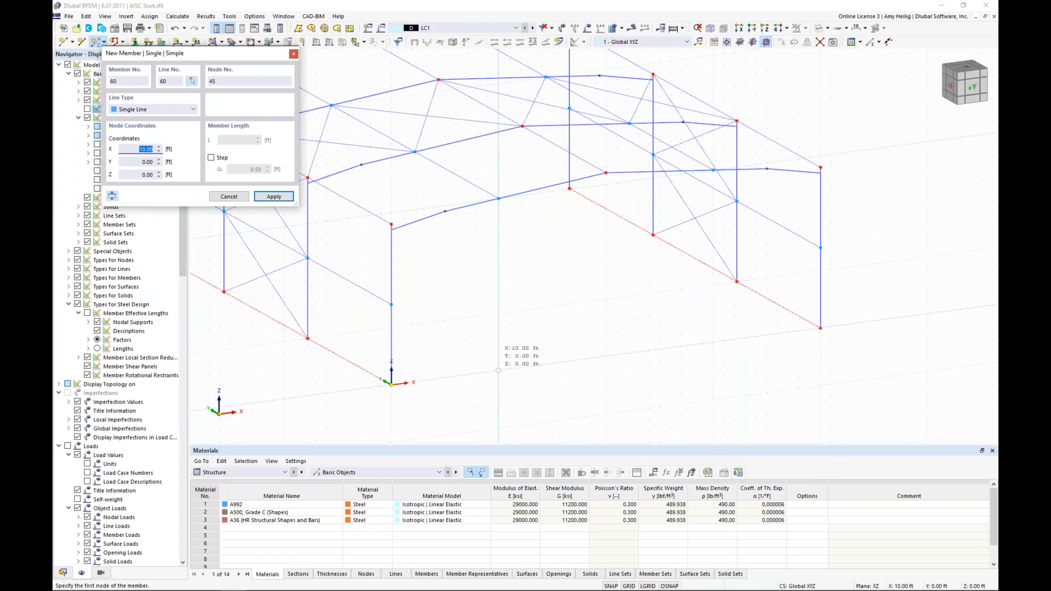
Draw the end-wall column from X 10, Y 0, Z 0 ft up to the rafter's mid-slope node and end member placement.
click(498, 370)
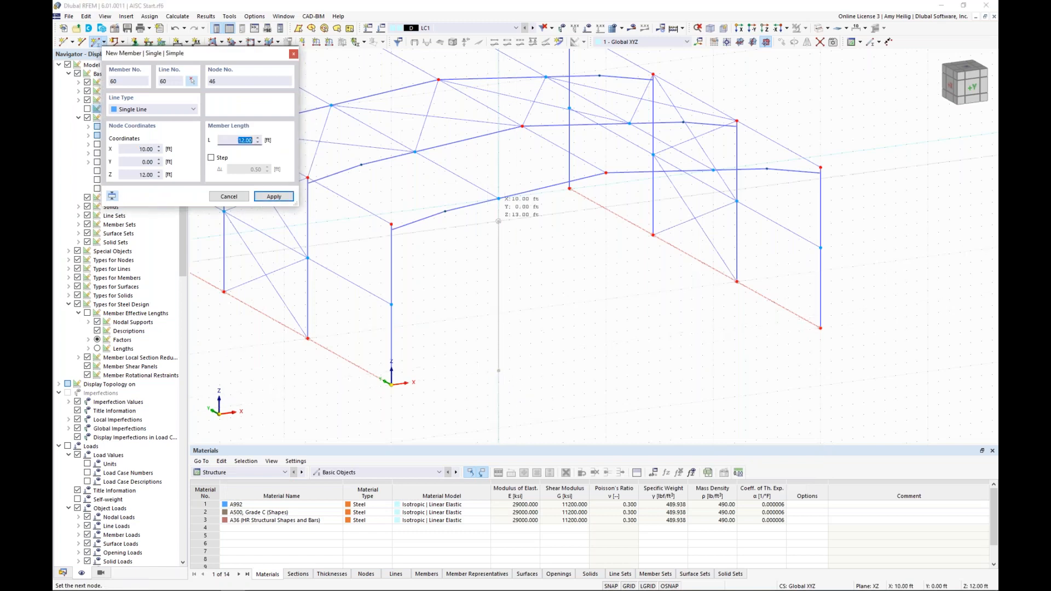
click(503, 197)
key(Escape)
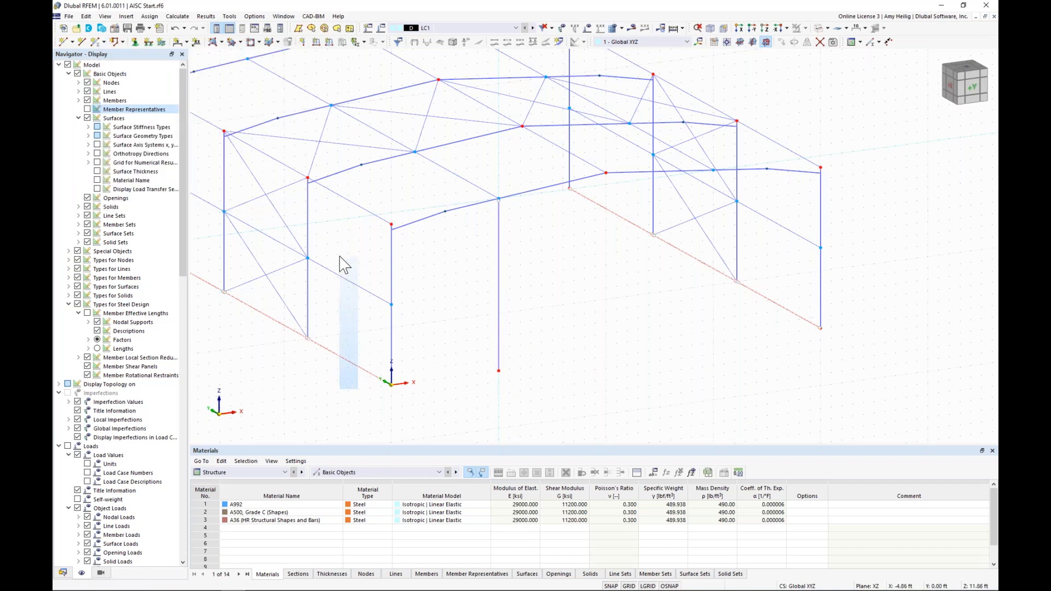
Copy the front bay's mid-height wall member and base coupling one bay forward, beyond the front frame.
ctrl+drag(313, 265, 420, 305)
ctrl+middle_drag(543, 327, 429, 282)
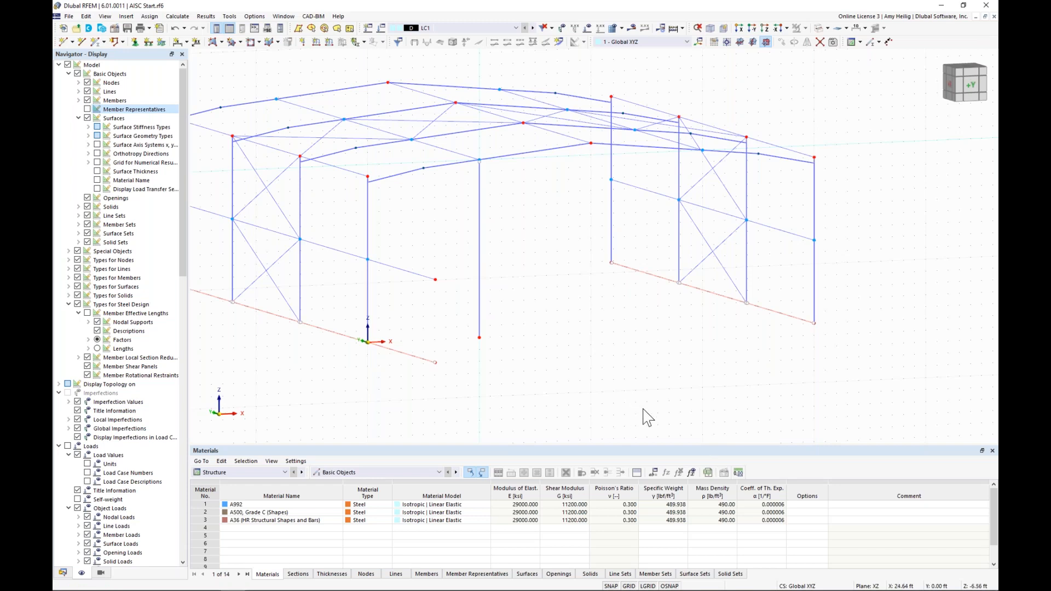
Enable perpendicular object snap and move the copied members' free ends onto the end-wall column, at 7 ft height and at its base.
right_click(674, 586)
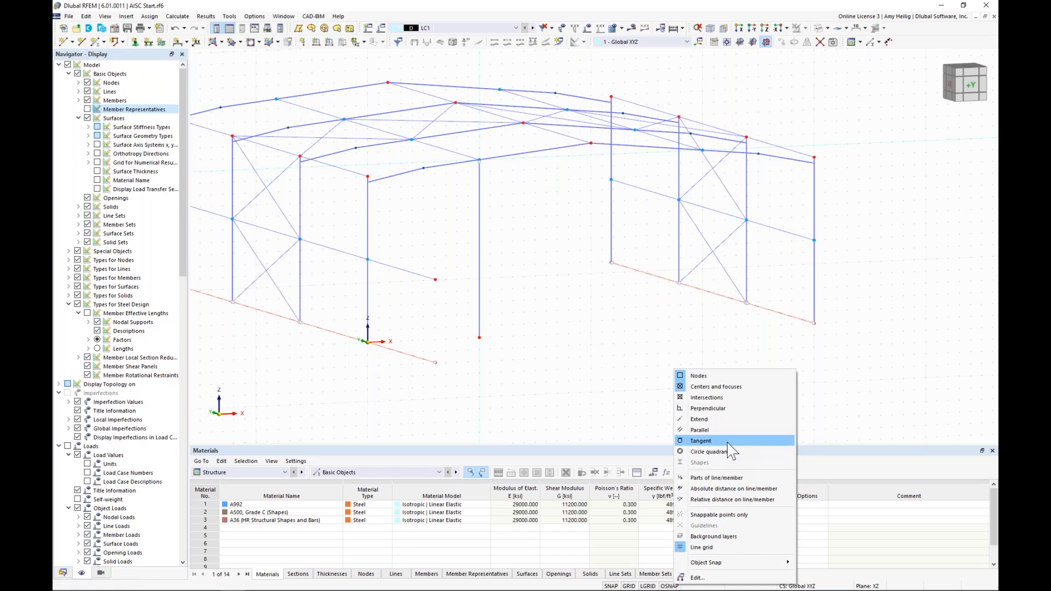
click(731, 411)
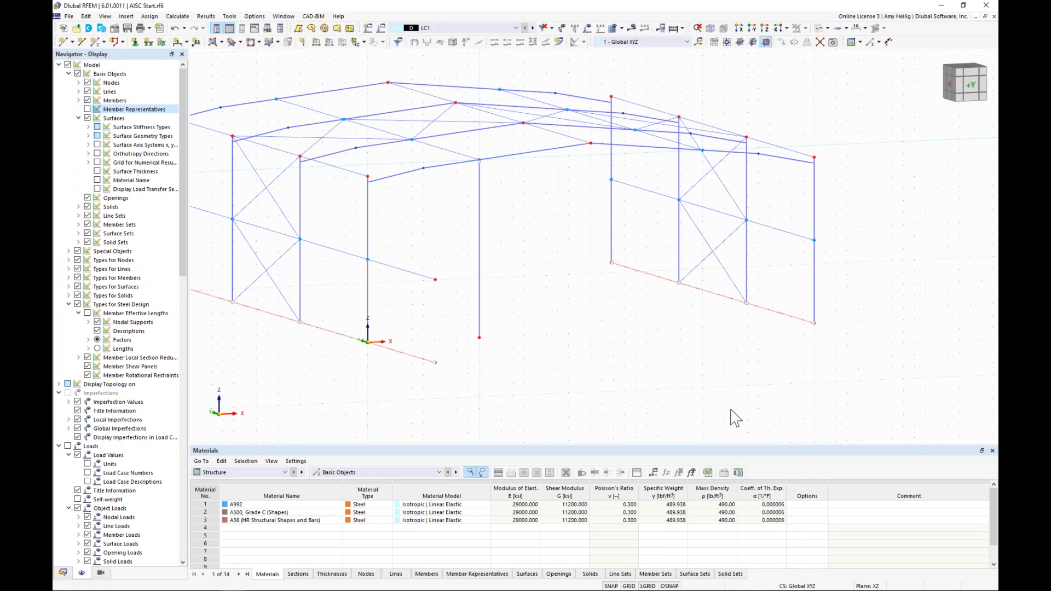
click(436, 280)
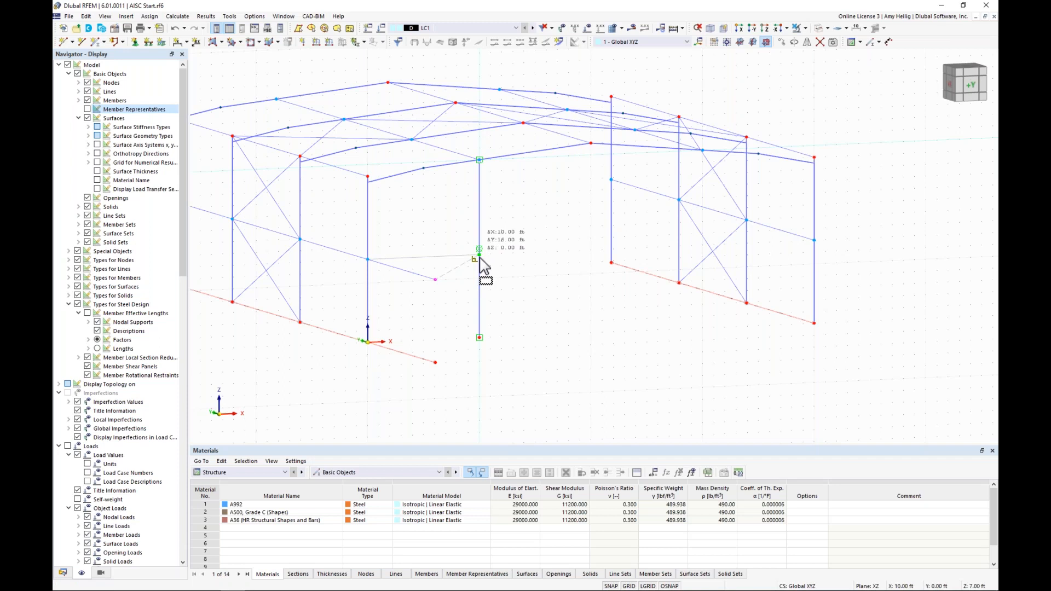
click(480, 257)
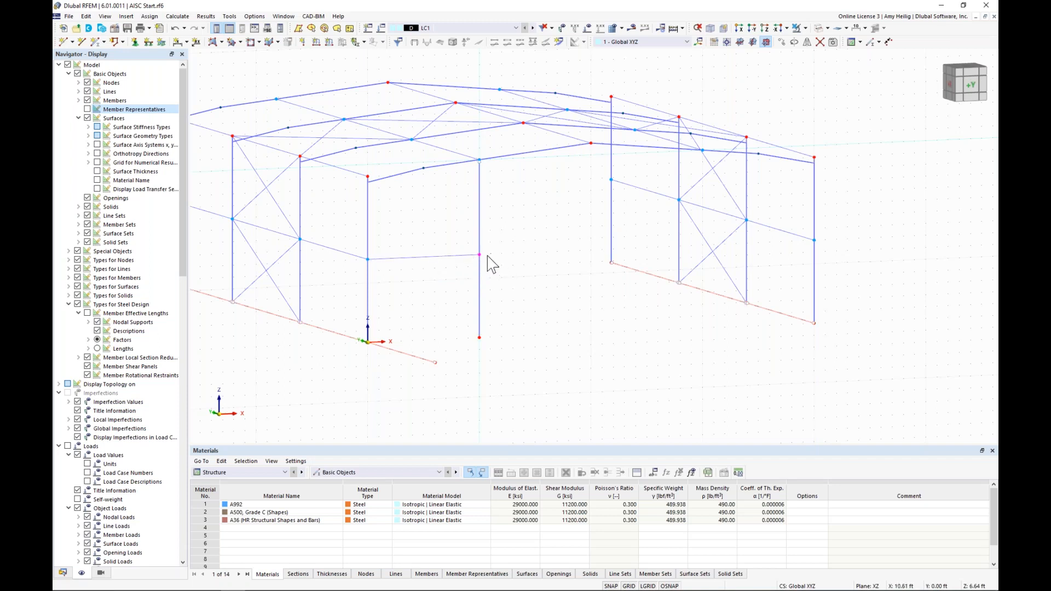
middle_drag(505, 281, 496, 304)
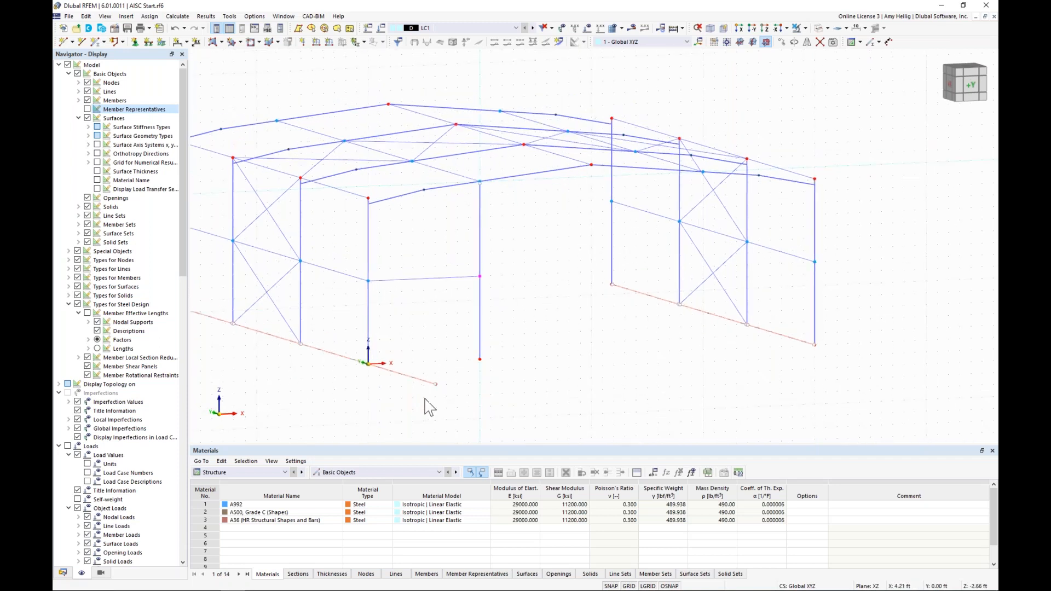
click(436, 385)
click(474, 372)
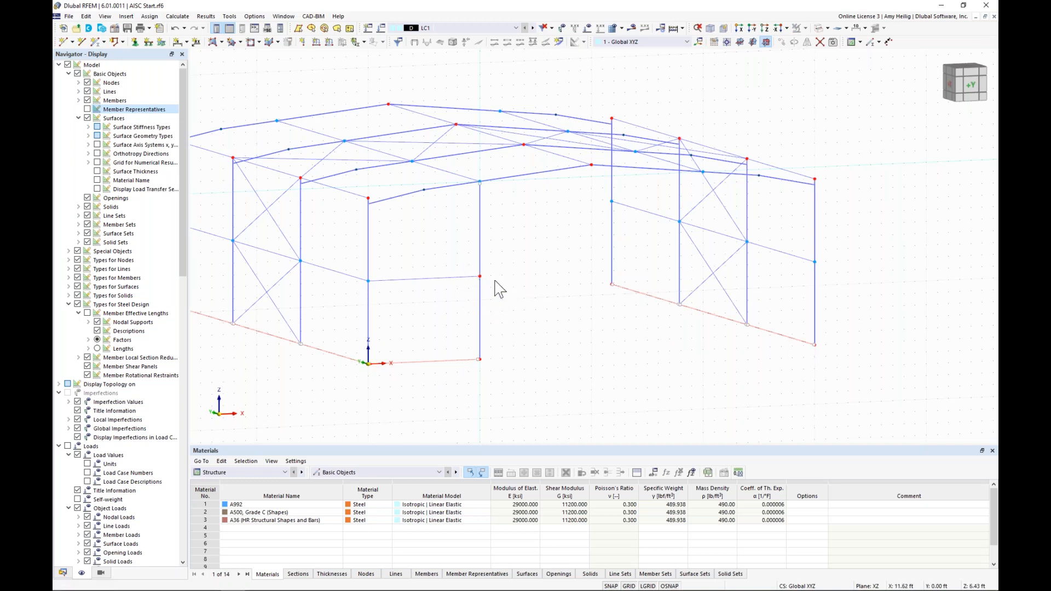
Change the node at the girt's end on the end-wall column to type On Member, with that column as reference member.
mouse_move(481, 277)
scroll(497, 275, up, 1)
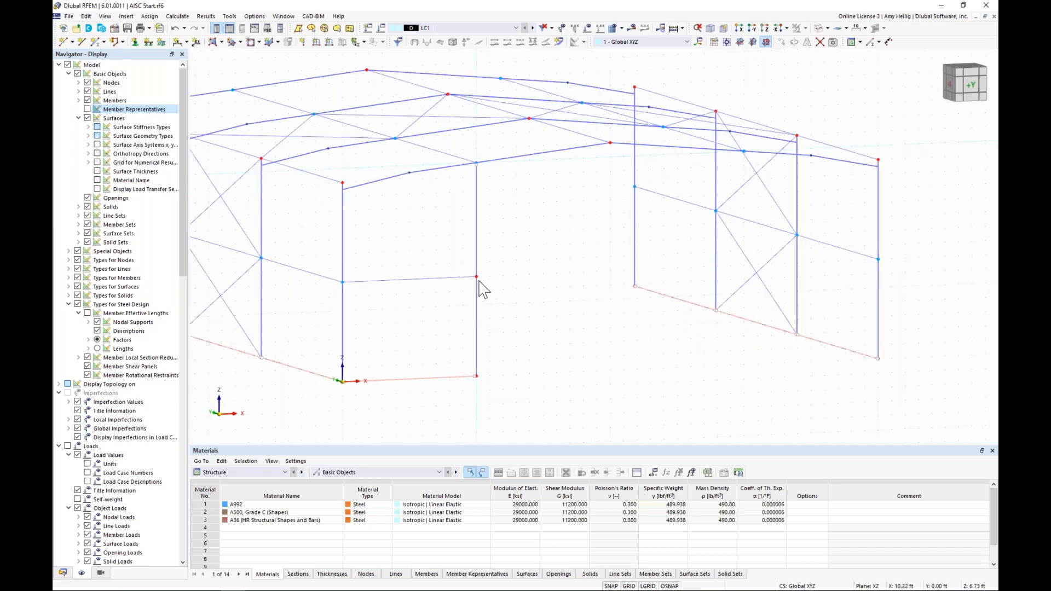
double_click(478, 279)
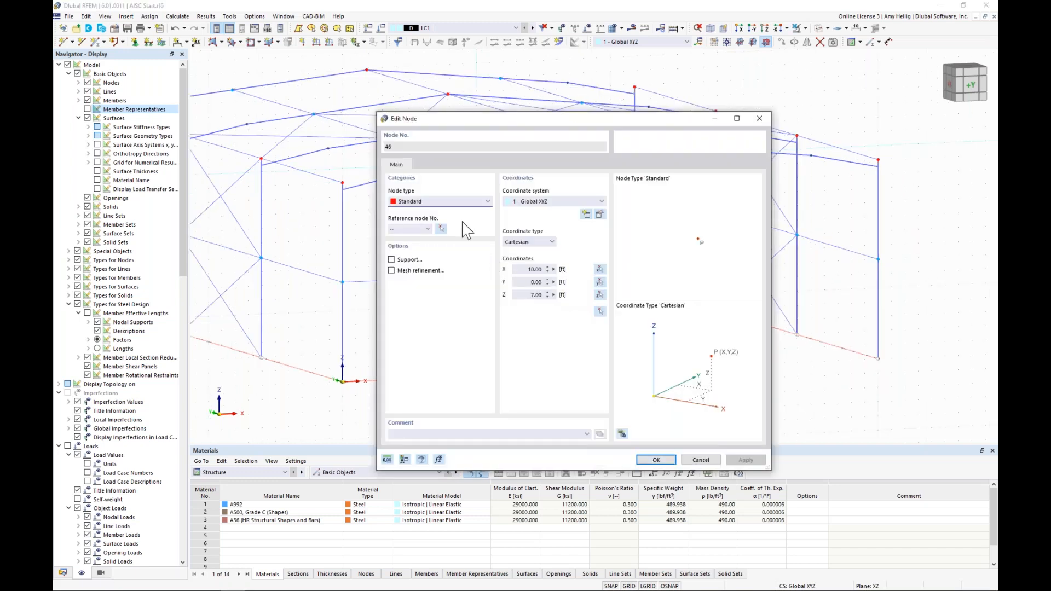
click(461, 202)
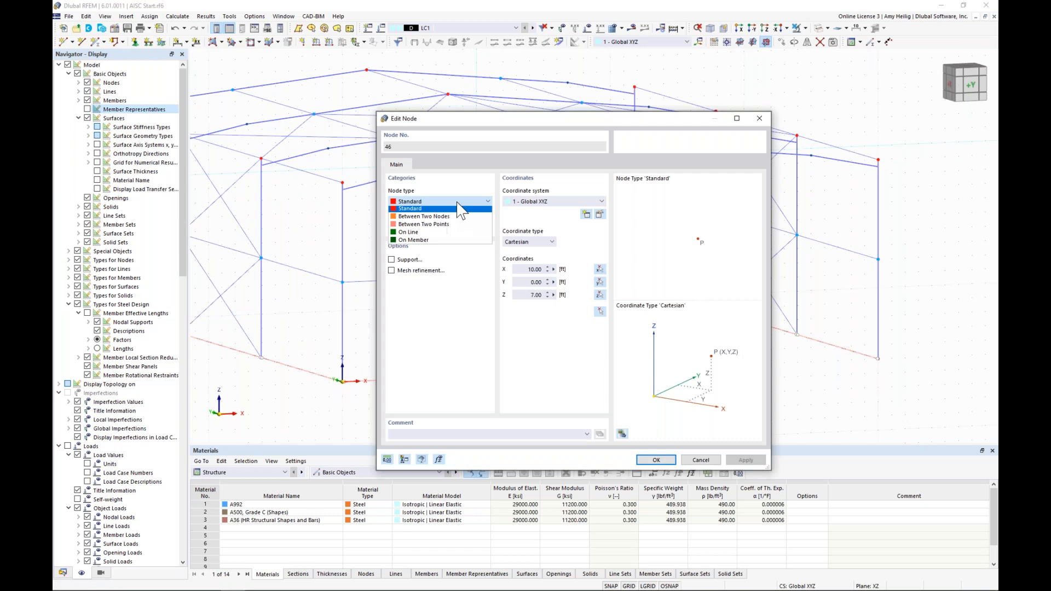
click(444, 242)
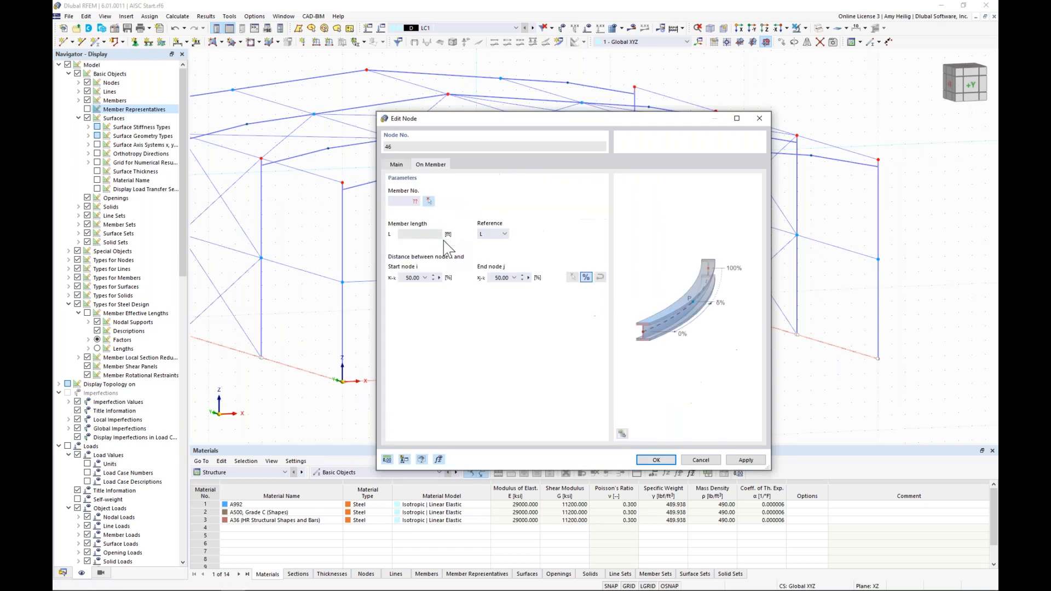
click(429, 201)
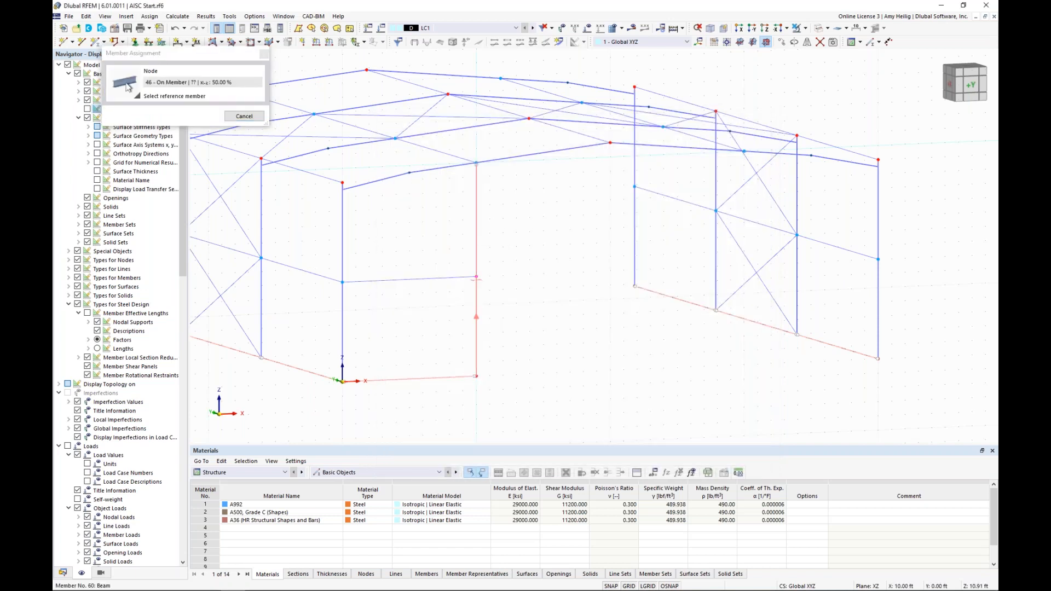
click(476, 278)
Set the node's distance on the column to 7 ft from the start node by picking its current point, and accept the change.
drag(570, 120, 654, 109)
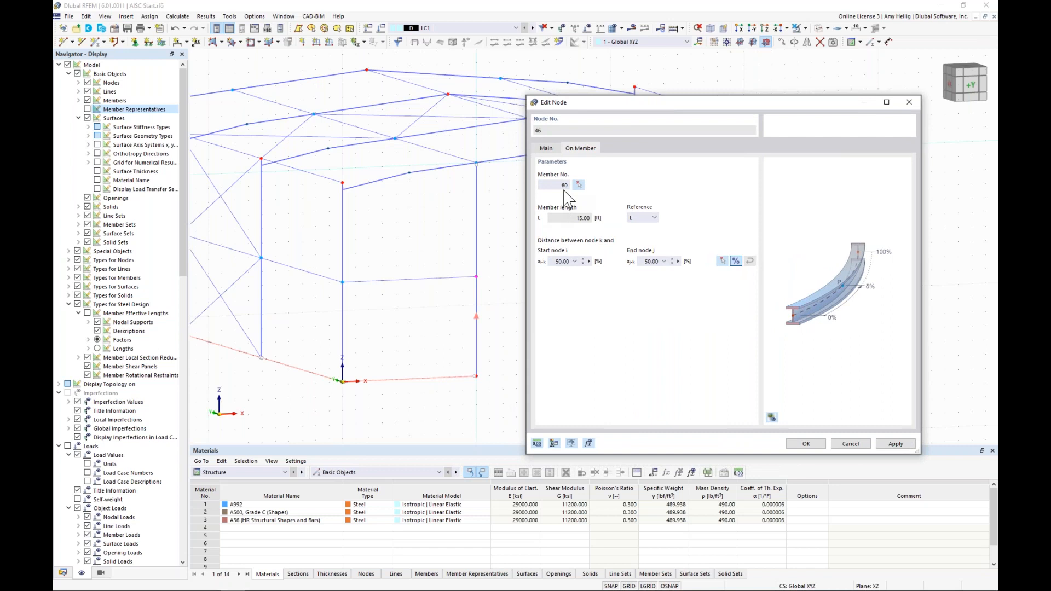
drag(614, 106, 482, 112)
click(591, 267)
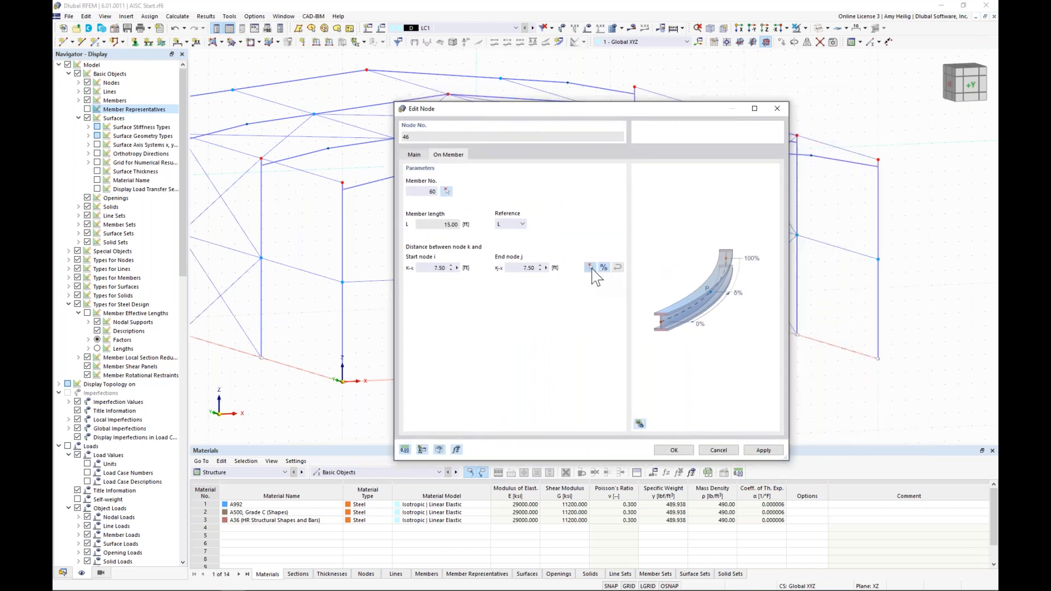
click(590, 267)
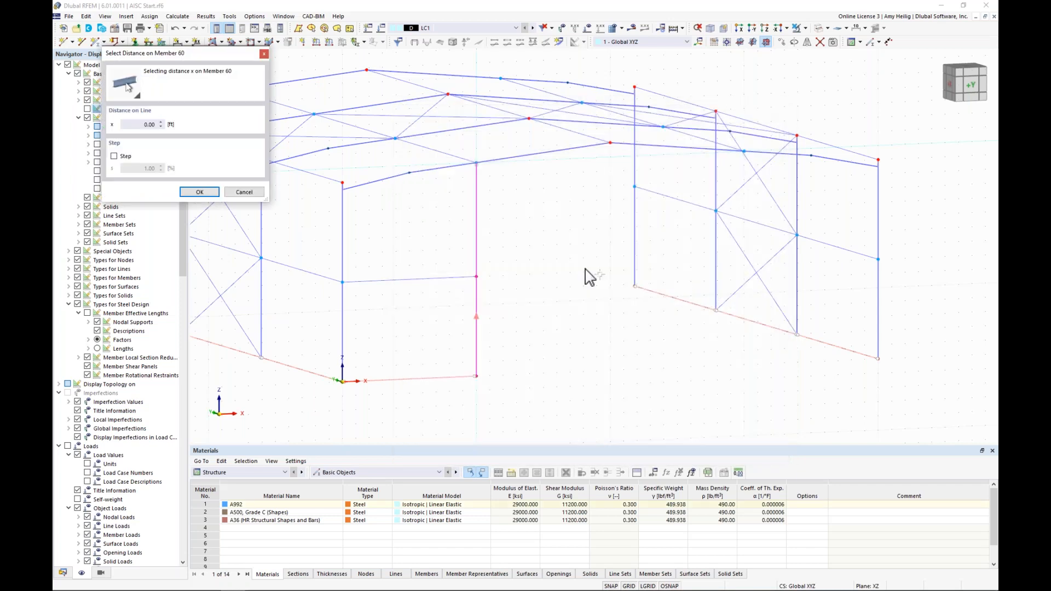
click(476, 277)
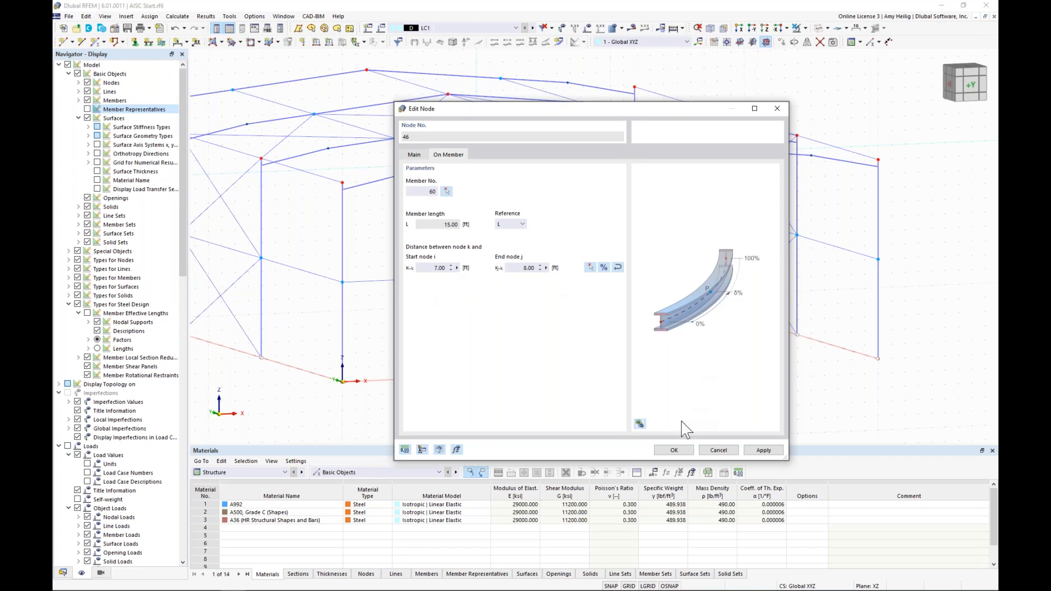
key(Return)
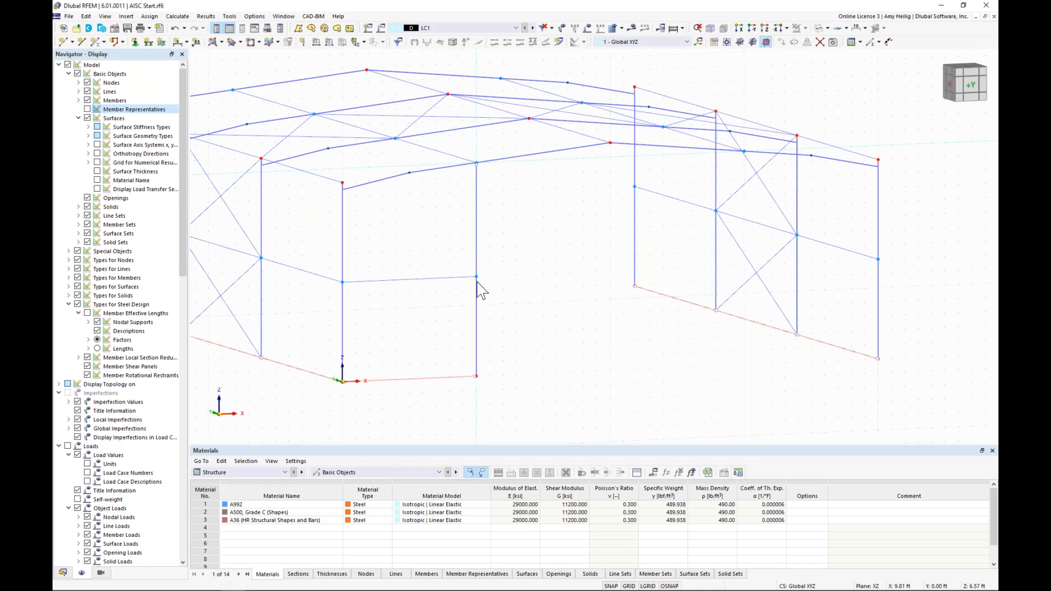
Copy the end-wall column, girt and base coupling across the front wall's remaining bays, and extend the middle column's top to the ridge.
drag(509, 411, 440, 263)
ctrl+middle_drag(609, 347, 589, 355)
scroll(588, 355, down, 1)
ctrl+drag(455, 376, 711, 412)
drag(616, 270, 614, 268)
ctrl+middle_drag(725, 361, 649, 340)
ctrl+drag(531, 313, 626, 312)
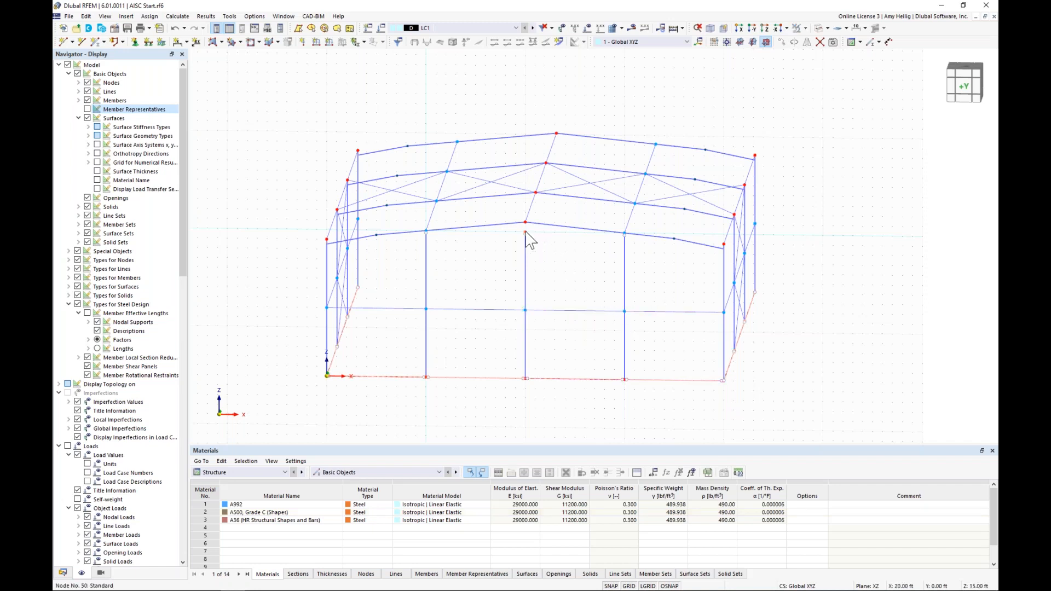
mouse_move(530, 235)
mouse_down()
mouse_move(552, 266)
mouse_move(531, 251)
mouse_up()
Copy the front end-wall columns, girts and base couplings to the rear frame.
drag(662, 402, 405, 287)
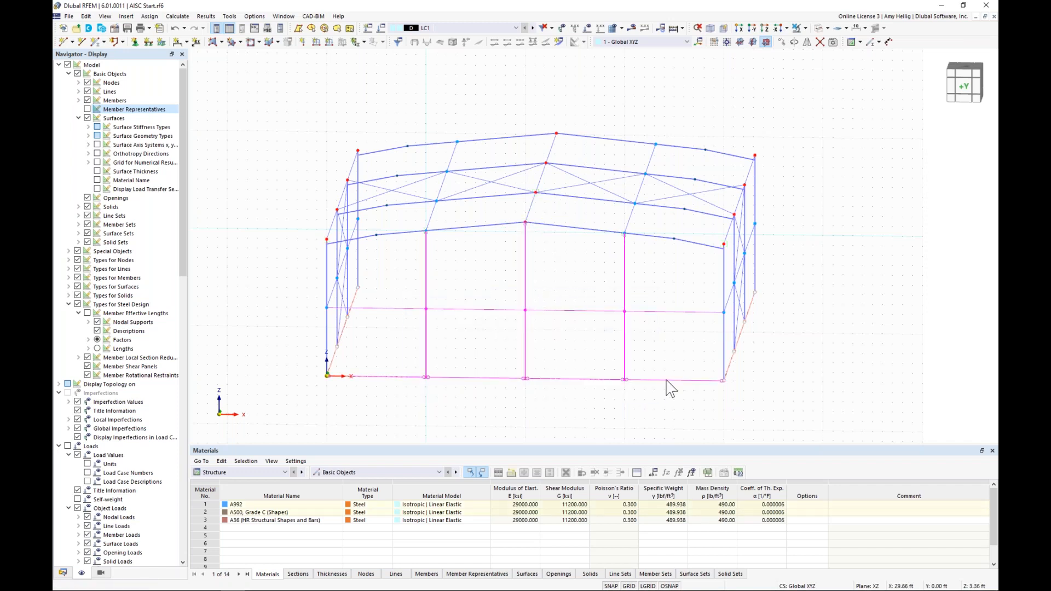
click(670, 408)
drag(628, 353, 457, 141)
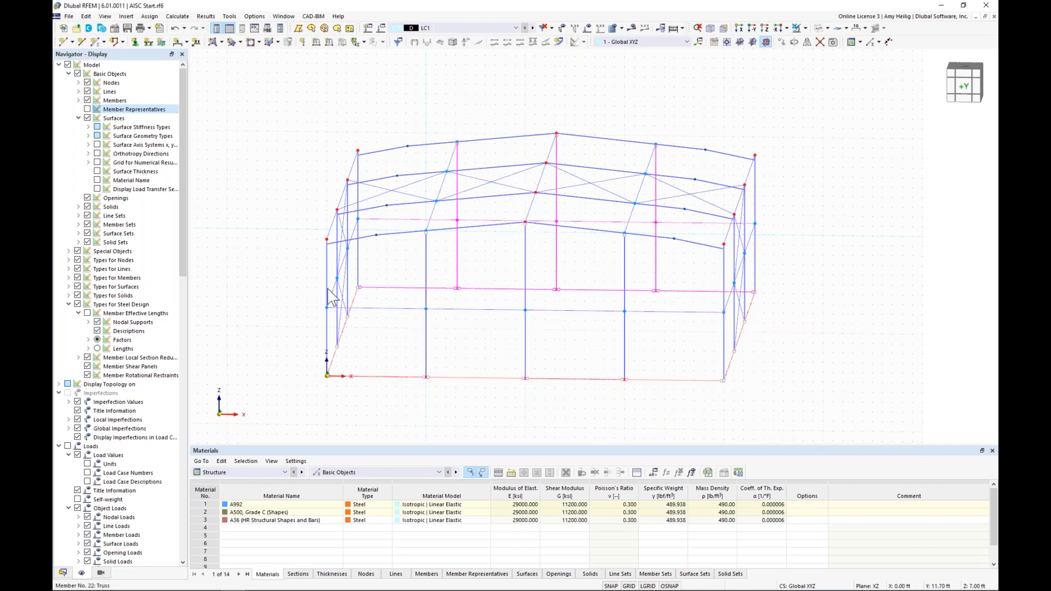
ctrl+middle_drag(321, 295, 399, 323)
click(704, 387)
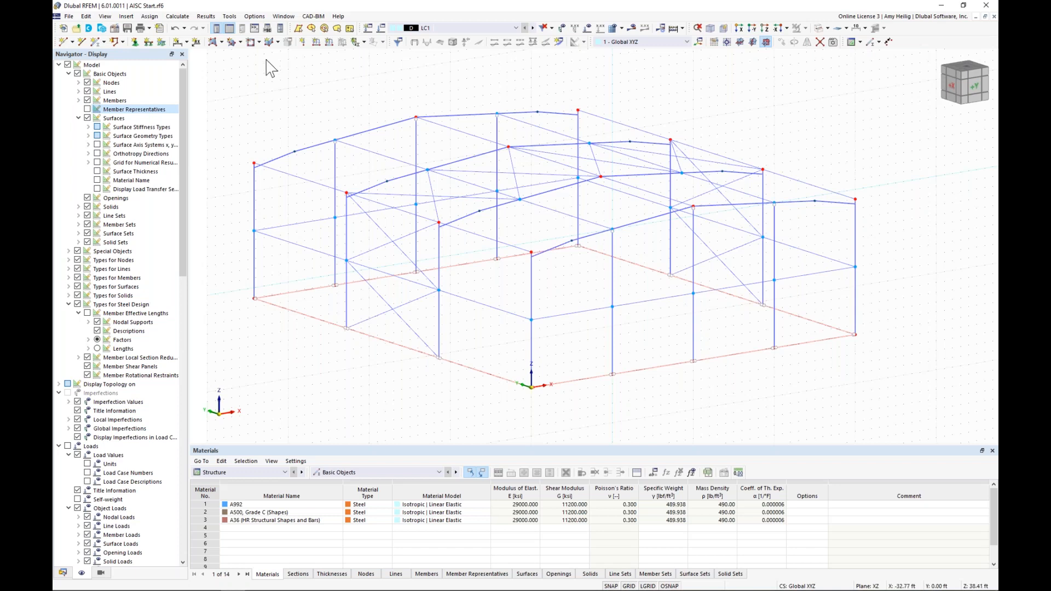
Start a new polygonal surface with stiffness type Load Transfer and load transfer direction Local in x.
click(221, 43)
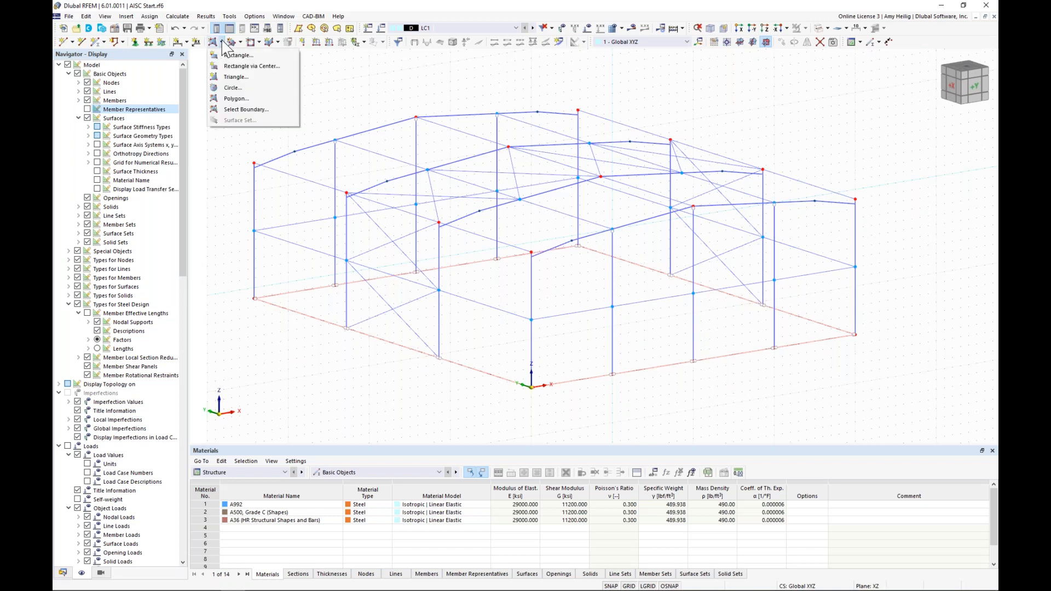
click(239, 99)
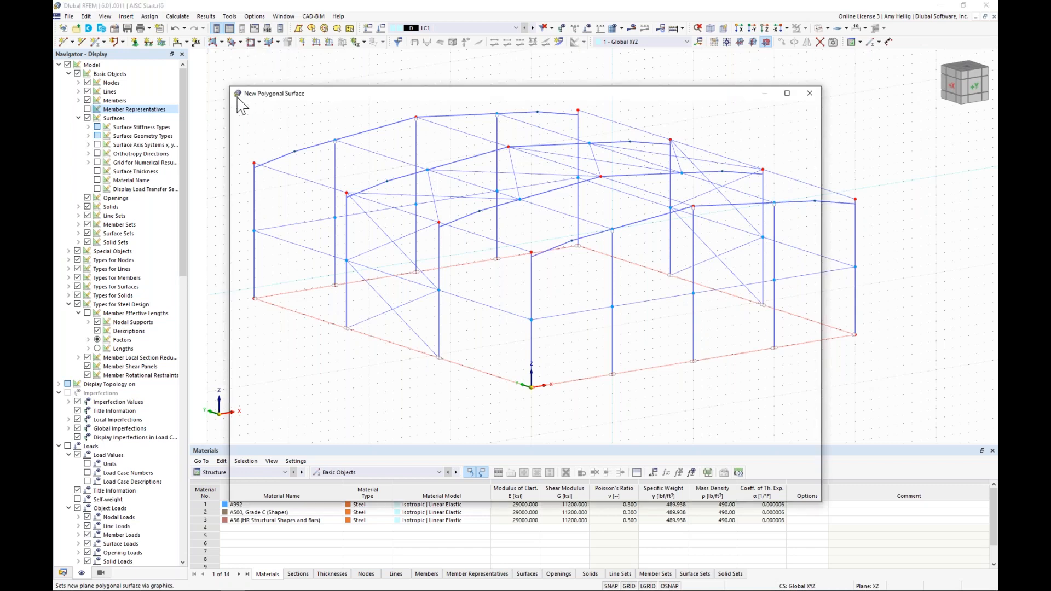
click(300, 165)
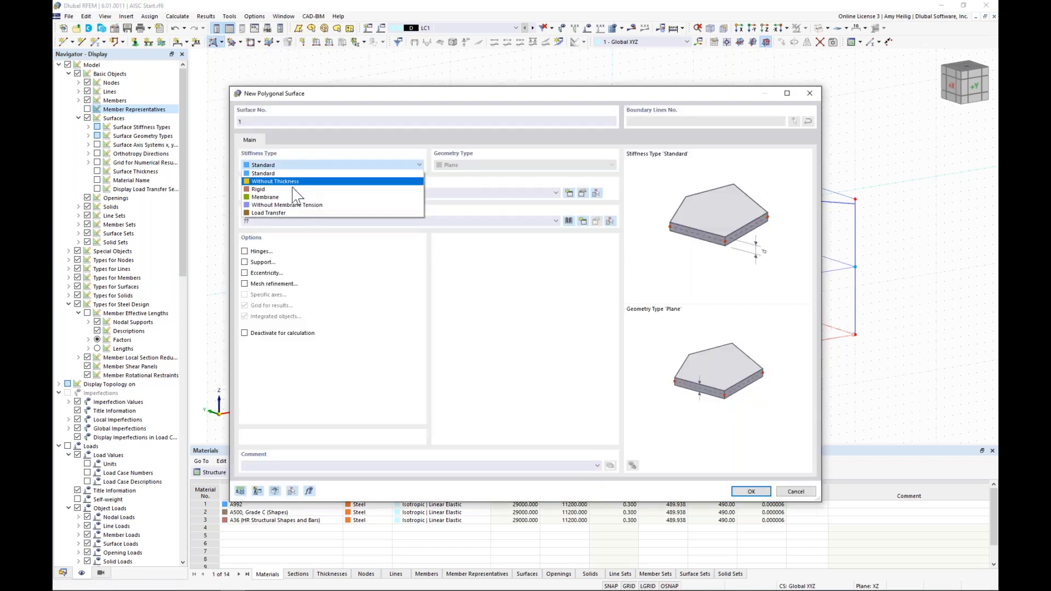
click(290, 213)
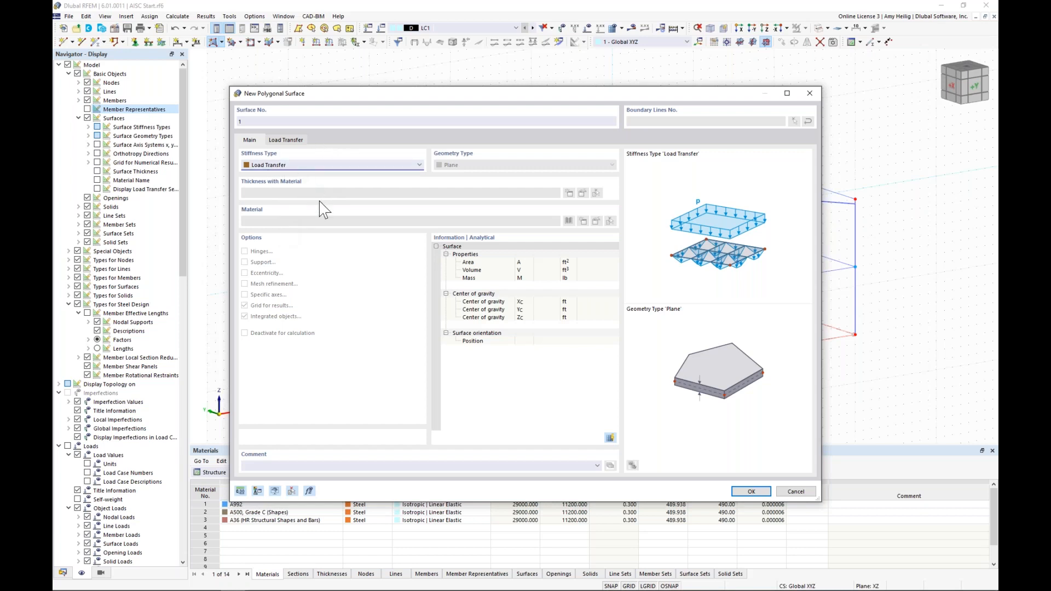
click(299, 144)
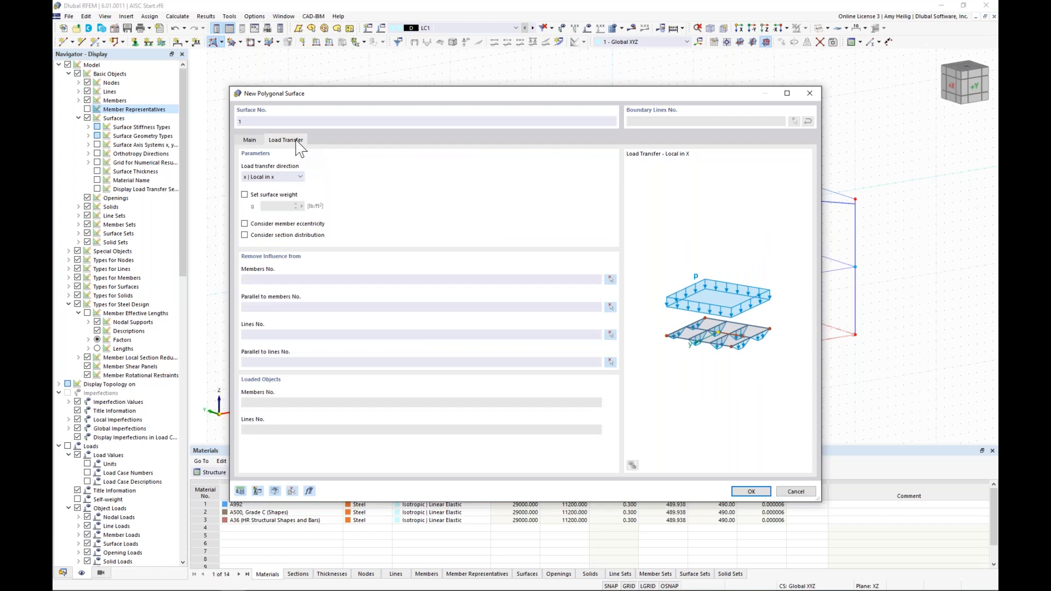
click(290, 178)
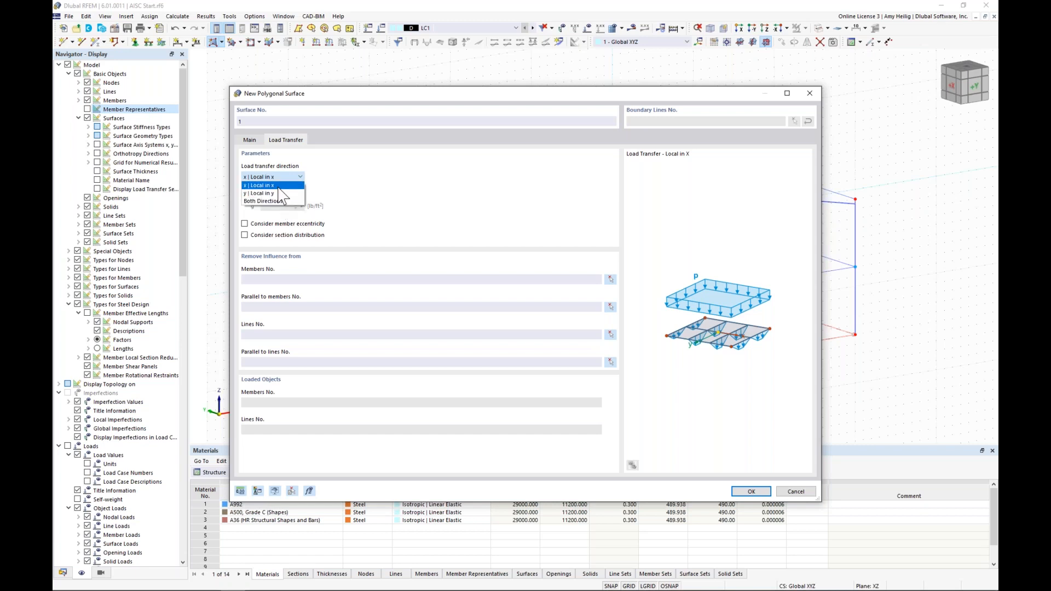
click(278, 186)
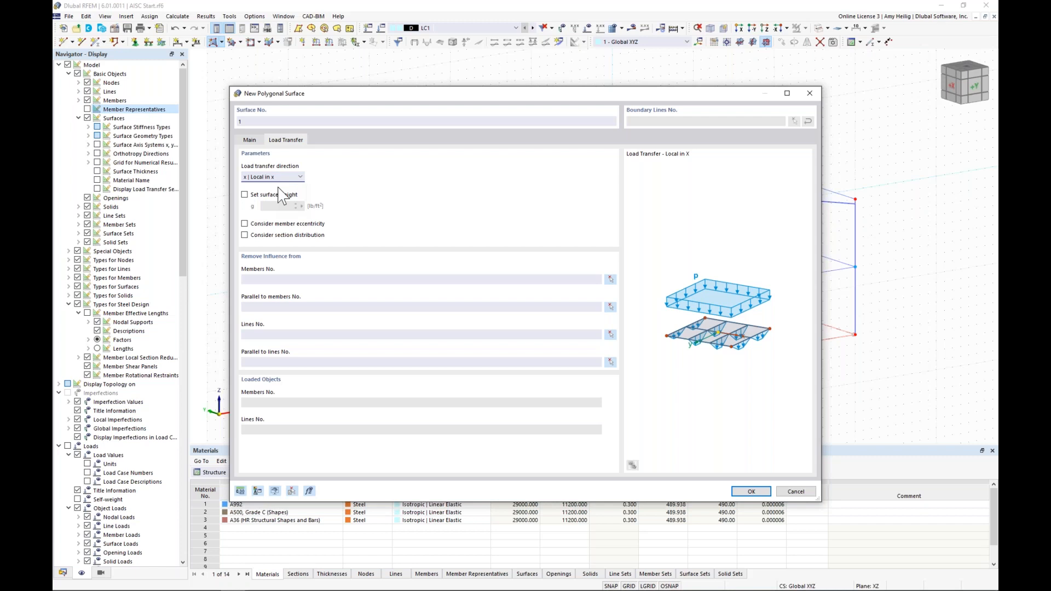
click(244, 194)
click(752, 491)
Outline load transfer surfaces over the front gable wall, the +X side wall and its adjoining roof slope.
click(531, 386)
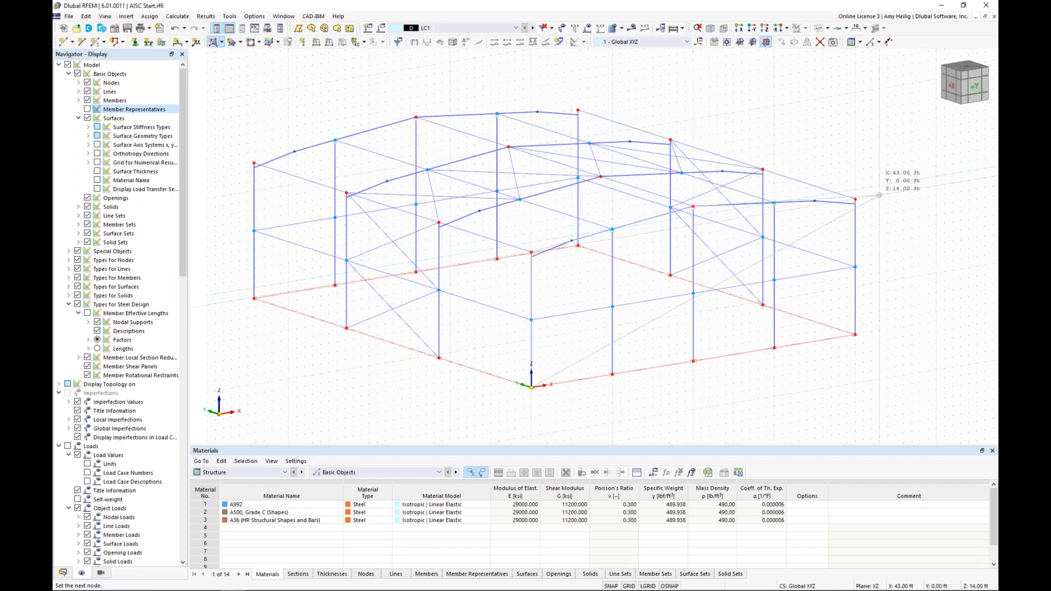
click(855, 333)
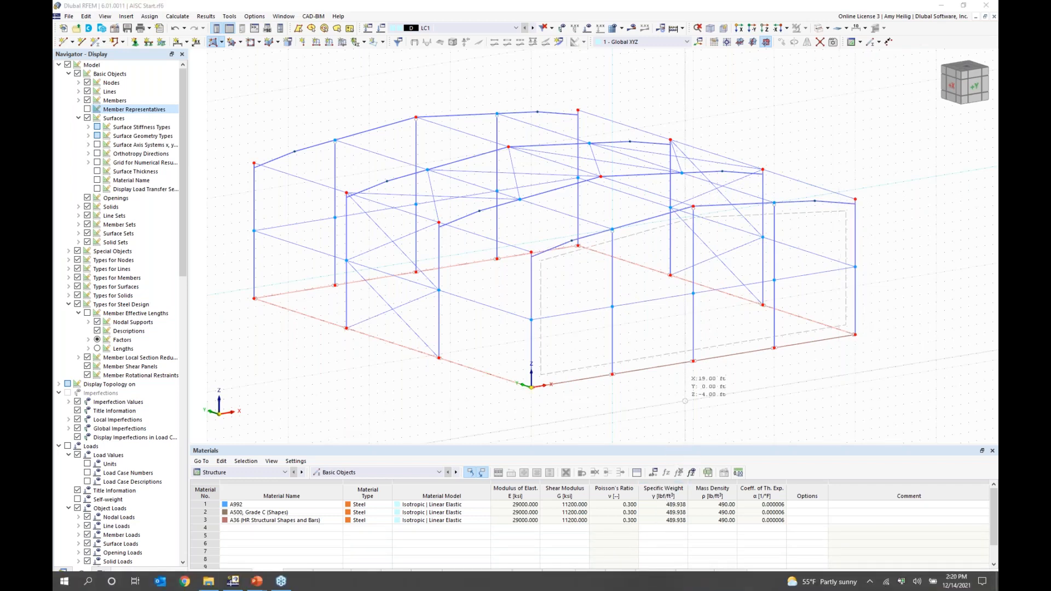
ctrl+middle_drag(872, 362, 671, 372)
click(454, 391)
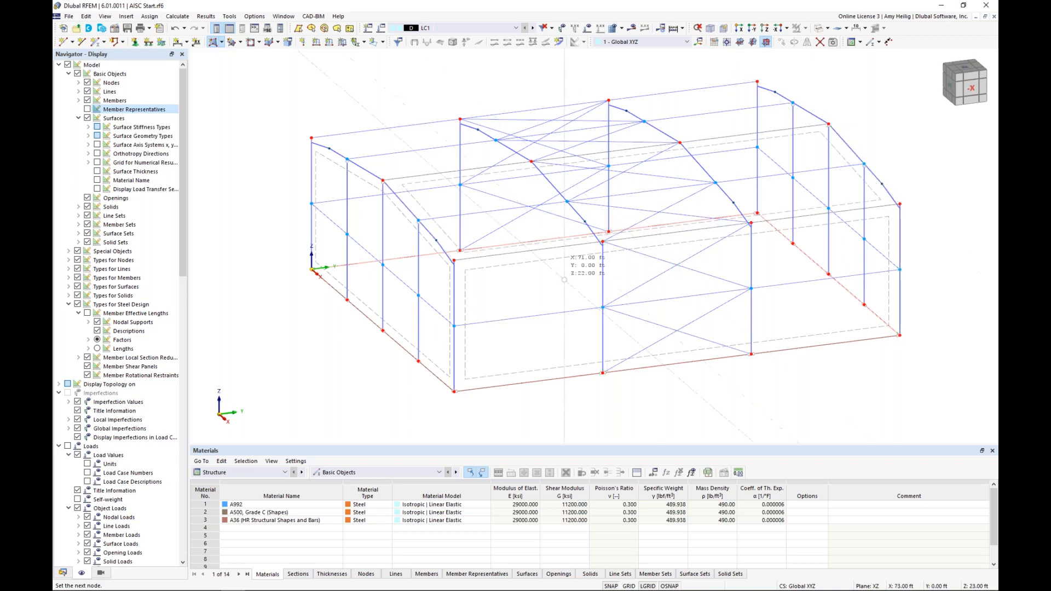
Outline load transfer surfaces over the side wall at the origin and its adjoining roof slope.
ctrl+middle_drag(400, 232, 665, 243)
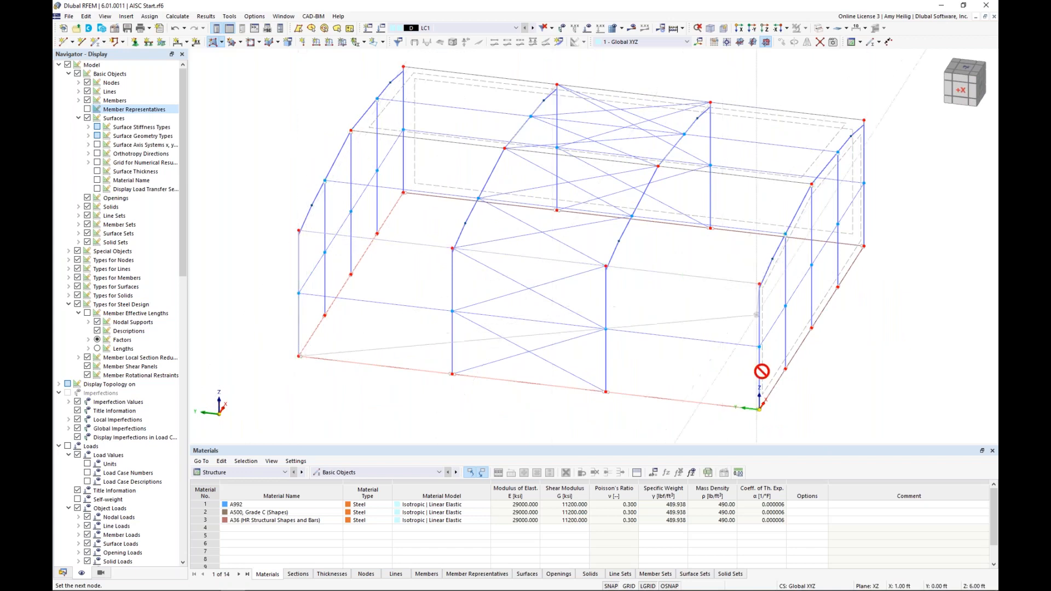
click(759, 408)
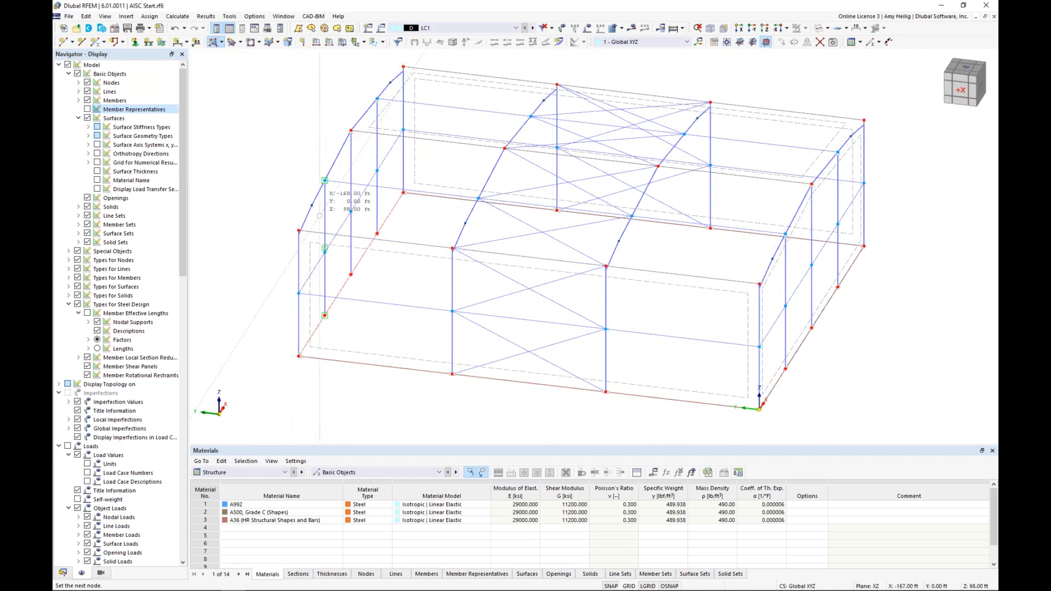
click(298, 230)
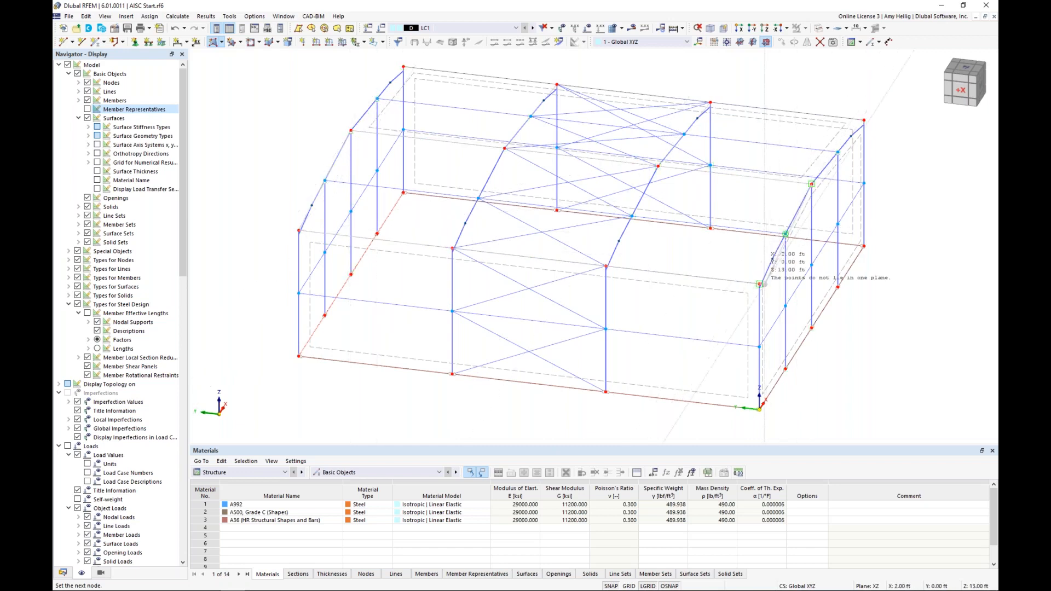
click(759, 283)
Outline the rear gable wall's load transfer surface and display the model in solid mode.
ctrl+middle_drag(409, 327, 606, 294)
click(384, 365)
click(583, 213)
click(781, 234)
click(782, 369)
ctrl+middle_drag(885, 272, 646, 284)
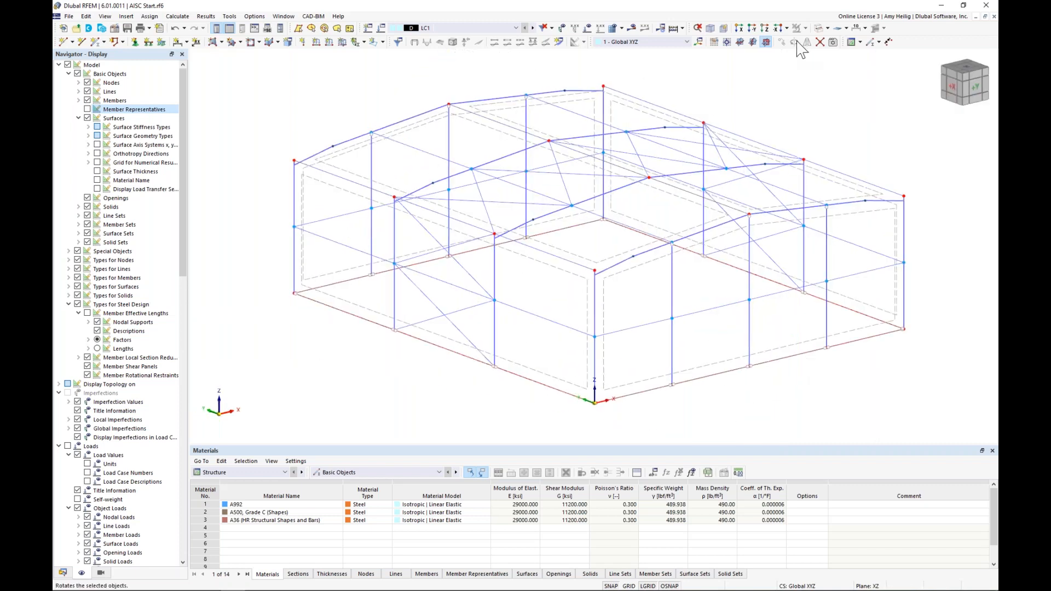
click(819, 28)
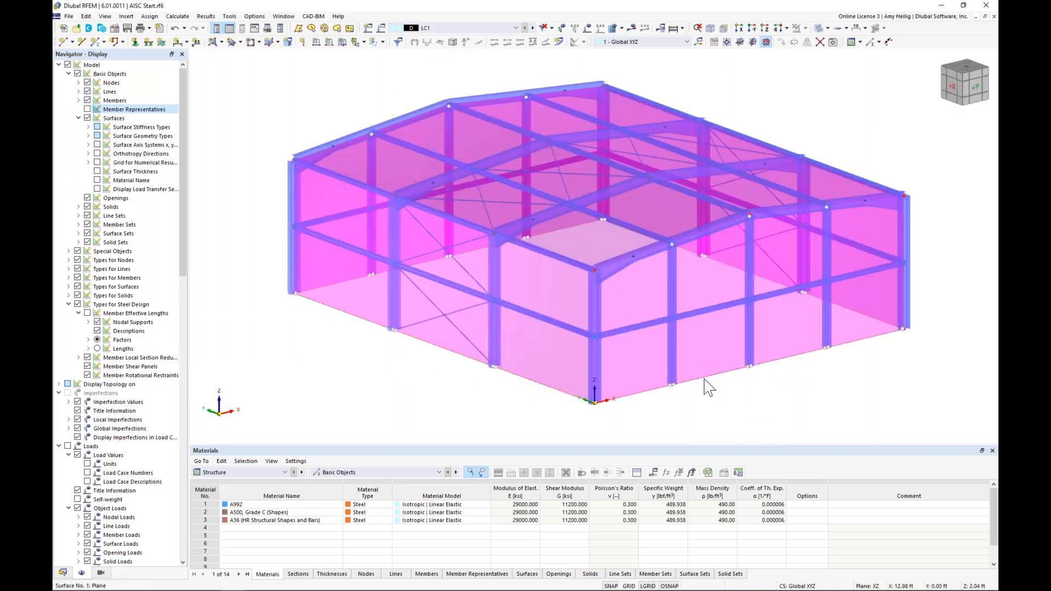
ctrl+middle_drag(704, 387, 602, 358)
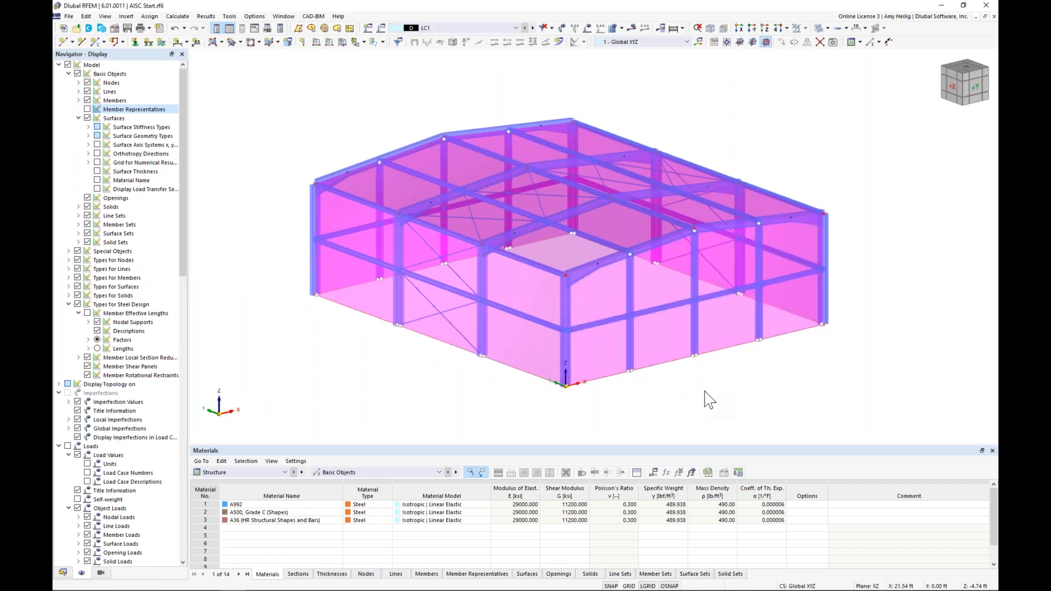
Show the surfaces' local axis systems to examine their orientation, and hide them again.
right_click(604, 360)
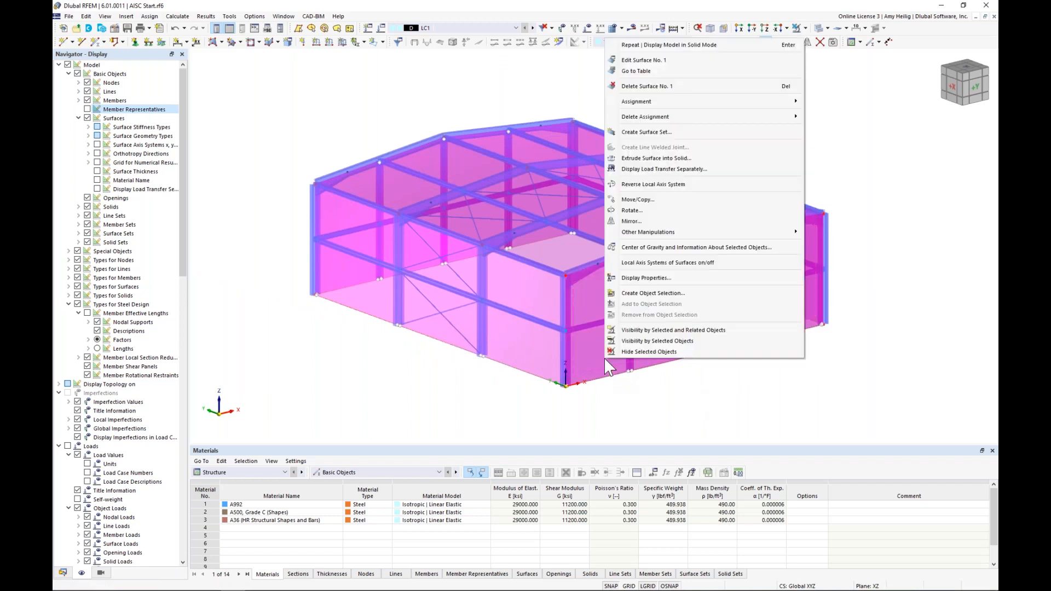
click(636, 264)
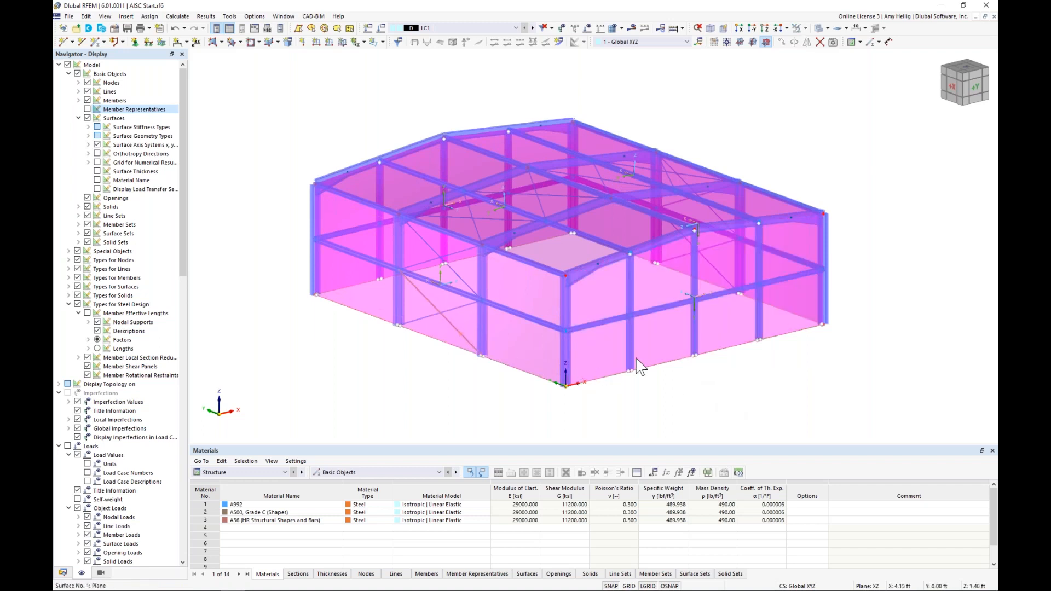
mouse_move(825, 352)
ctrl+middle_down()
mouse_move(661, 335)
mouse_move(433, 338)
mouse_move(549, 363)
mouse_move(765, 356)
mouse_move(823, 337)
ctrl+middle_up()
right_click(587, 336)
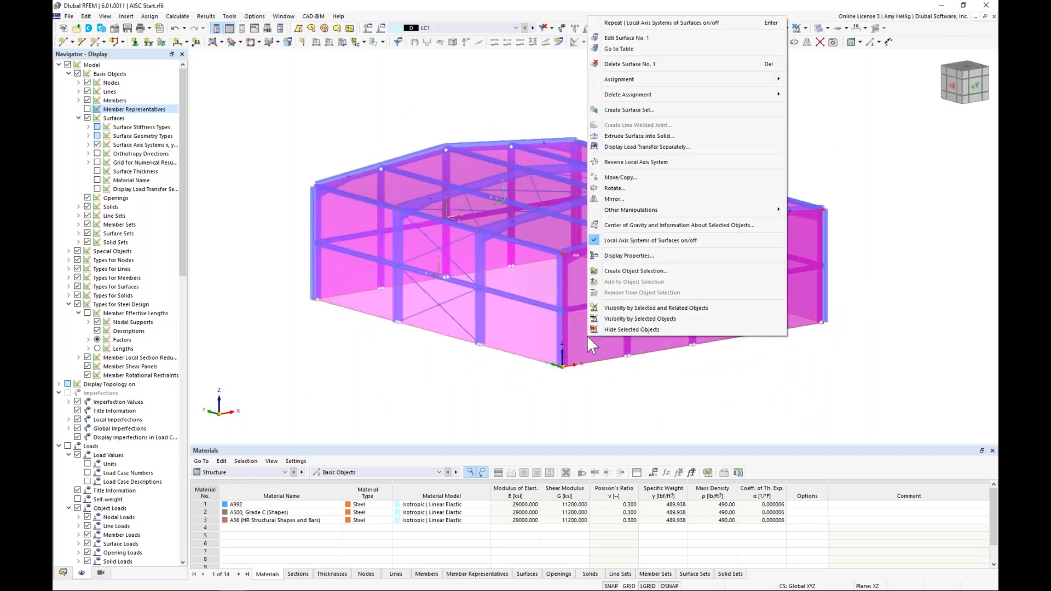
click(604, 241)
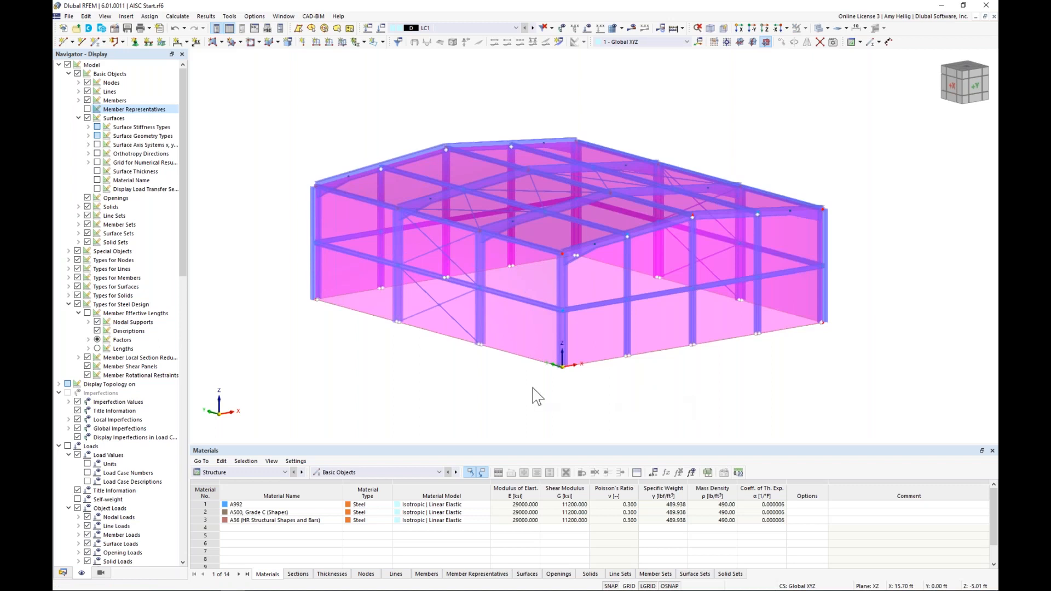
Start assigning a nodal support, review the predefined and new support types, and choose support 1 with only rotations about X and Y free.
click(135, 44)
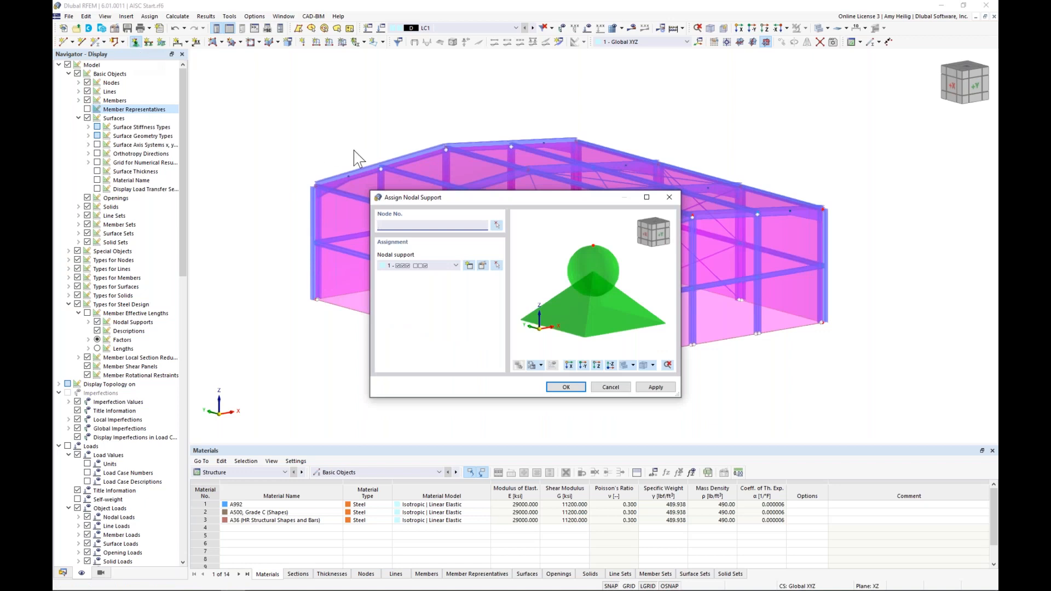
click(425, 267)
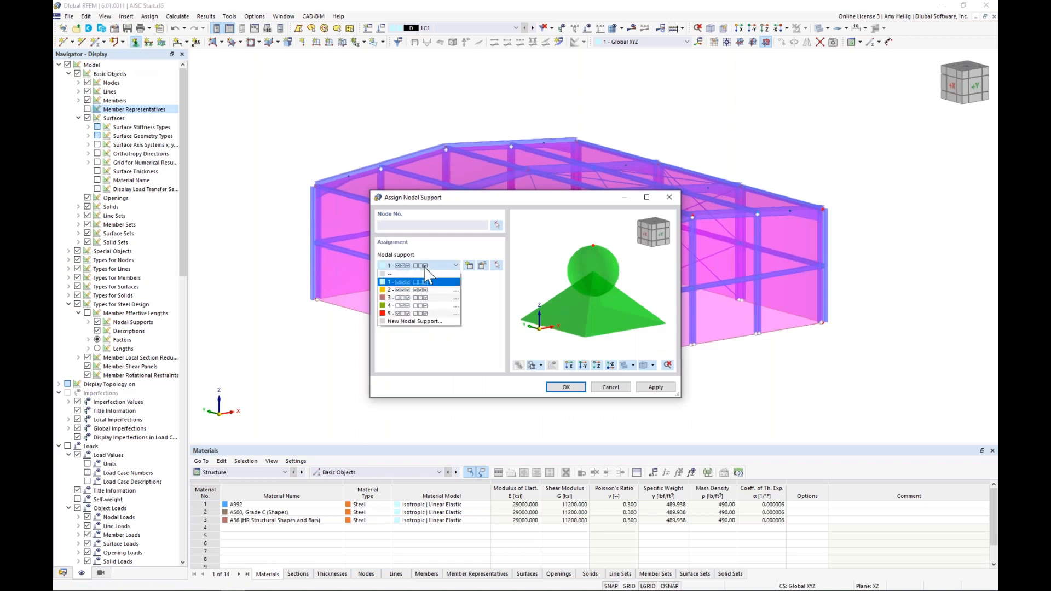
click(428, 296)
click(424, 266)
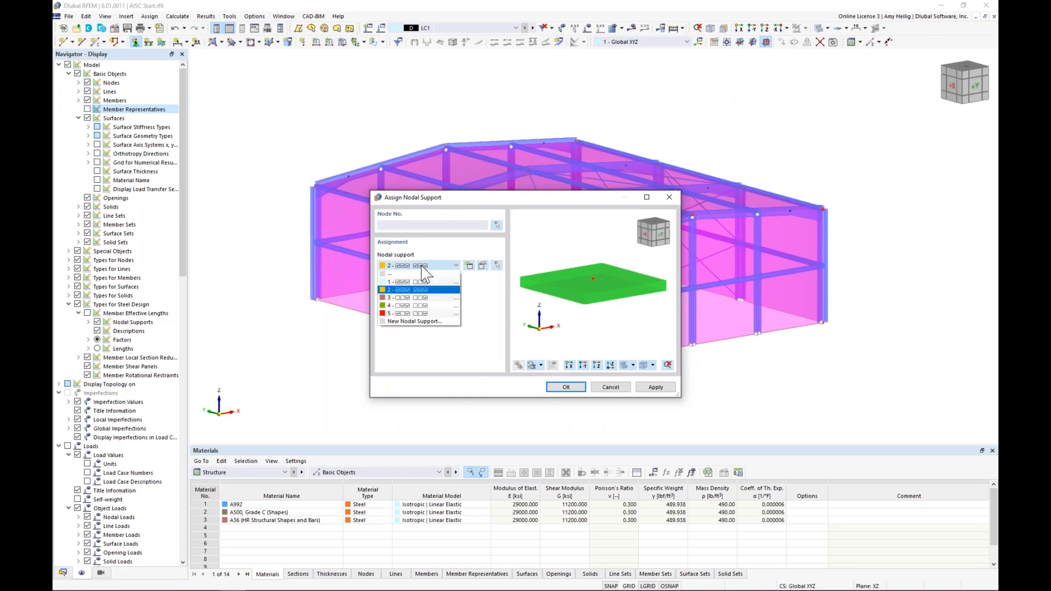
click(425, 306)
click(468, 266)
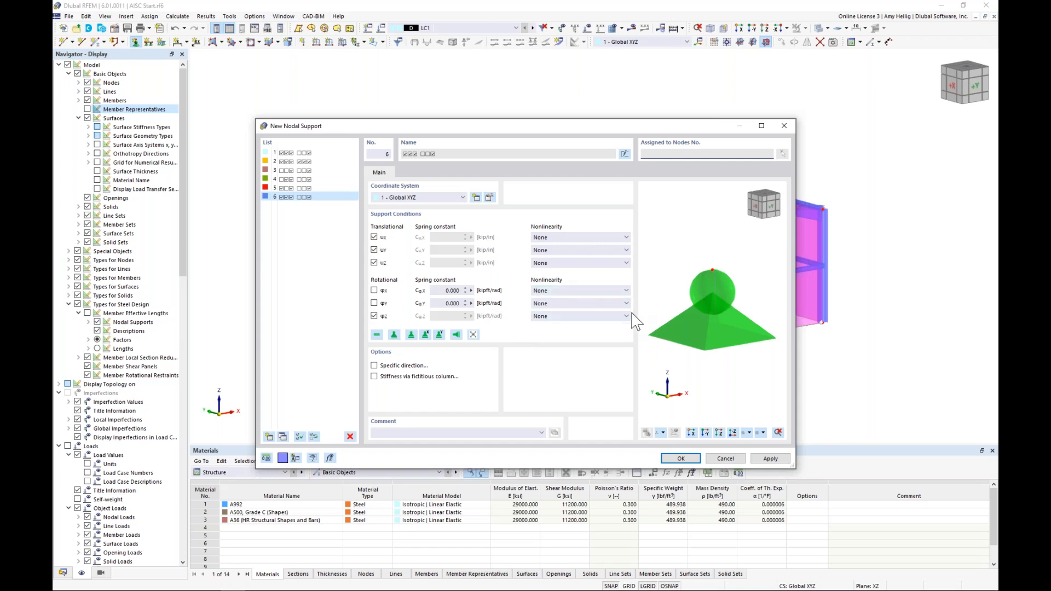
click(455, 266)
click(445, 289)
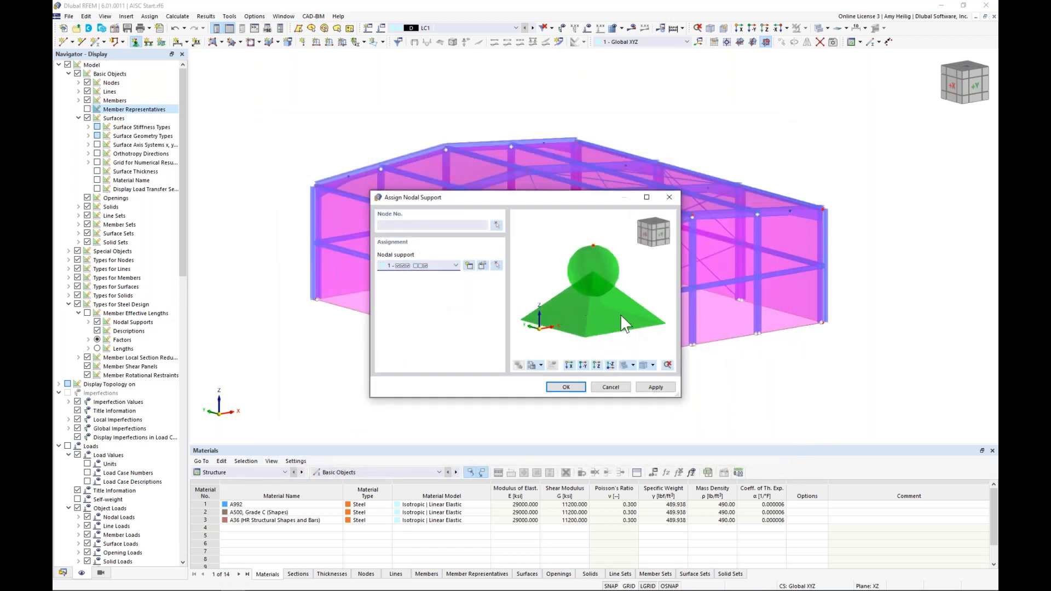
Assign the chosen nodal support to the base nodes of all columns around the building.
click(567, 387)
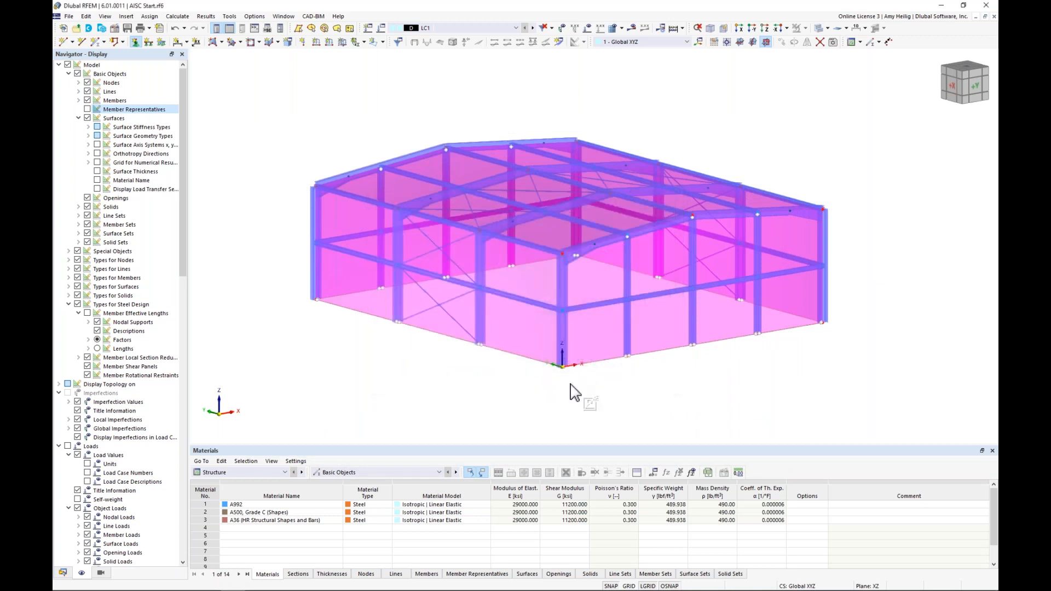
ctrl+middle_drag(570, 392, 546, 363)
drag(336, 301, 792, 372)
ctrl+middle_drag(601, 359, 609, 391)
middle_drag(744, 386, 725, 380)
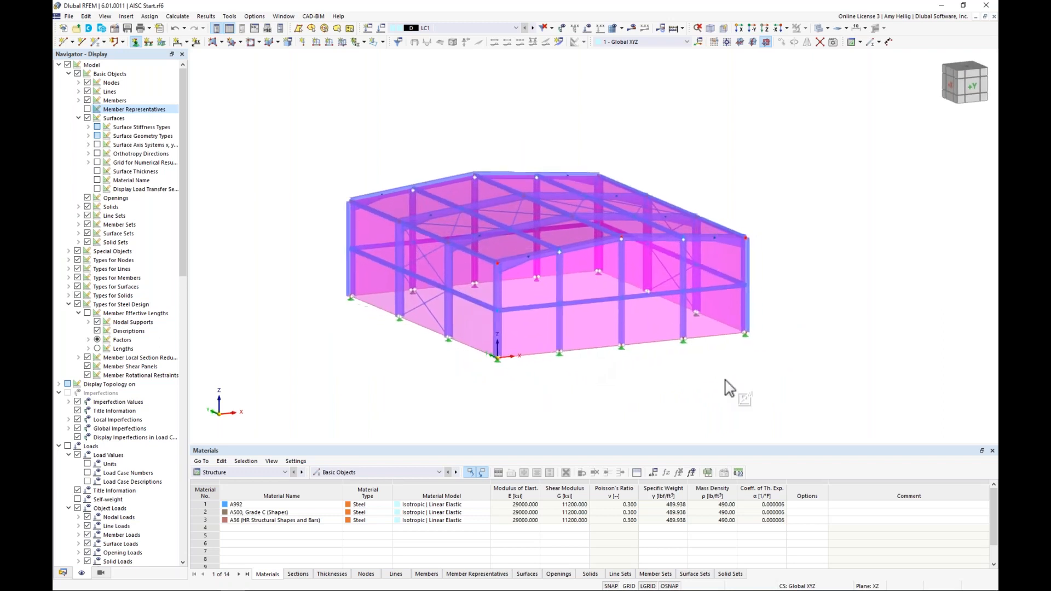
Enlarge the display size of the nodal support symbols at the column bases.
right_click(746, 339)
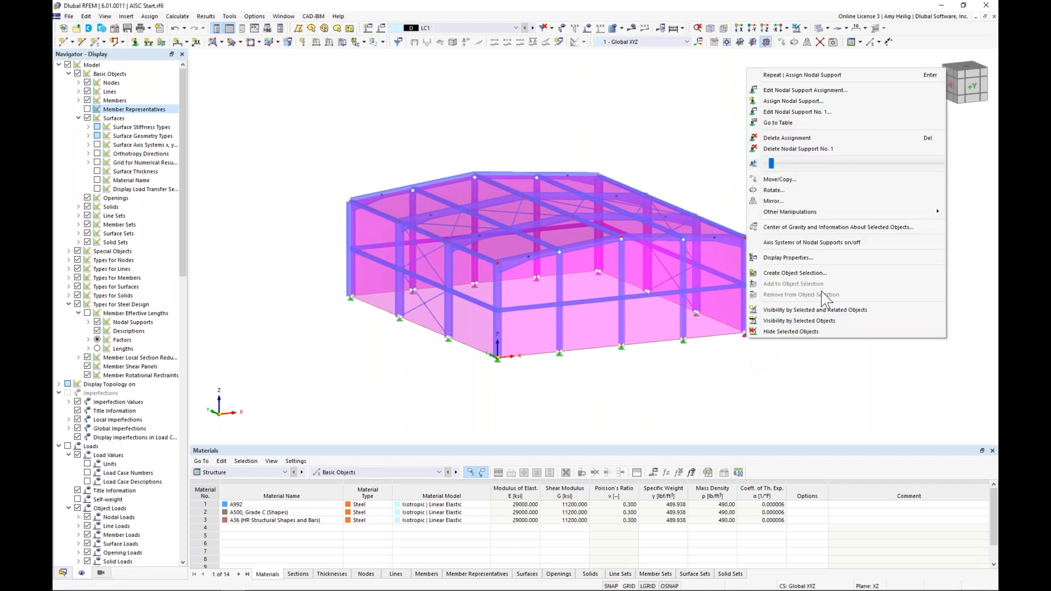
drag(771, 164, 800, 165)
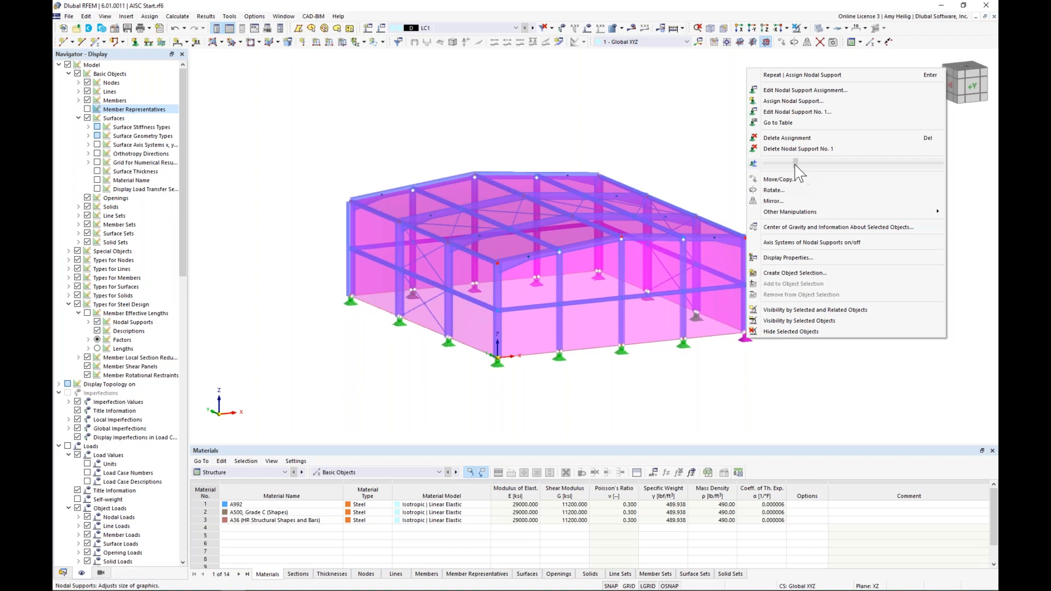
click(775, 435)
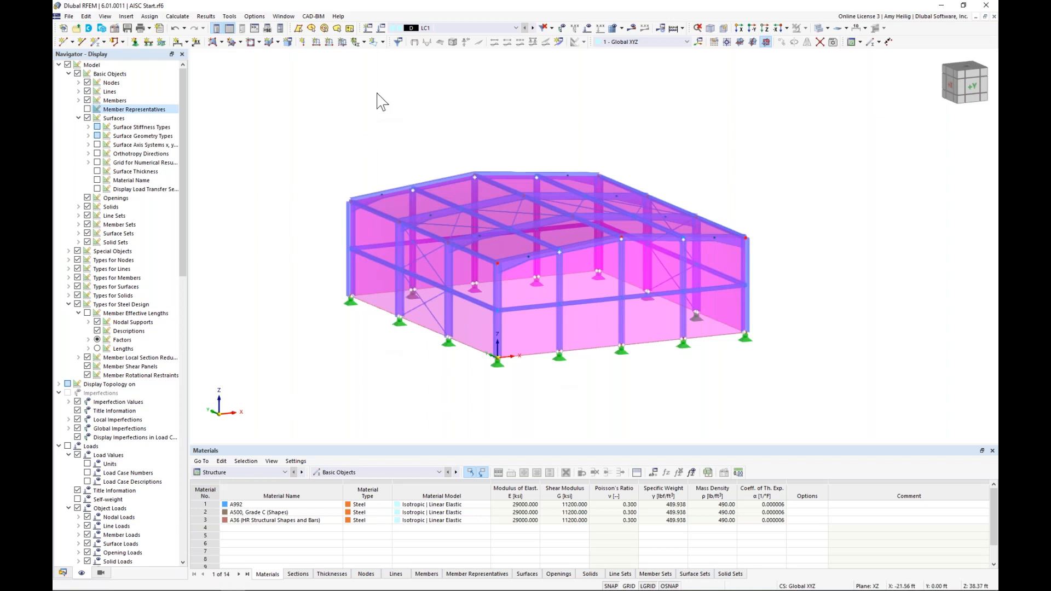
Name load case LC1 Dead and keep Dead load as its action category.
click(382, 28)
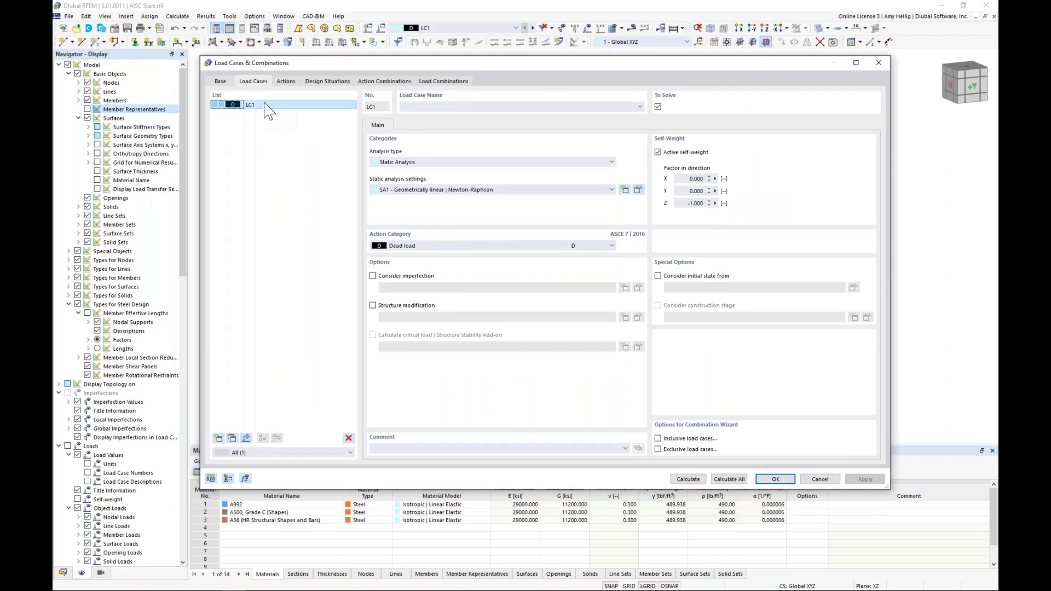
click(411, 107)
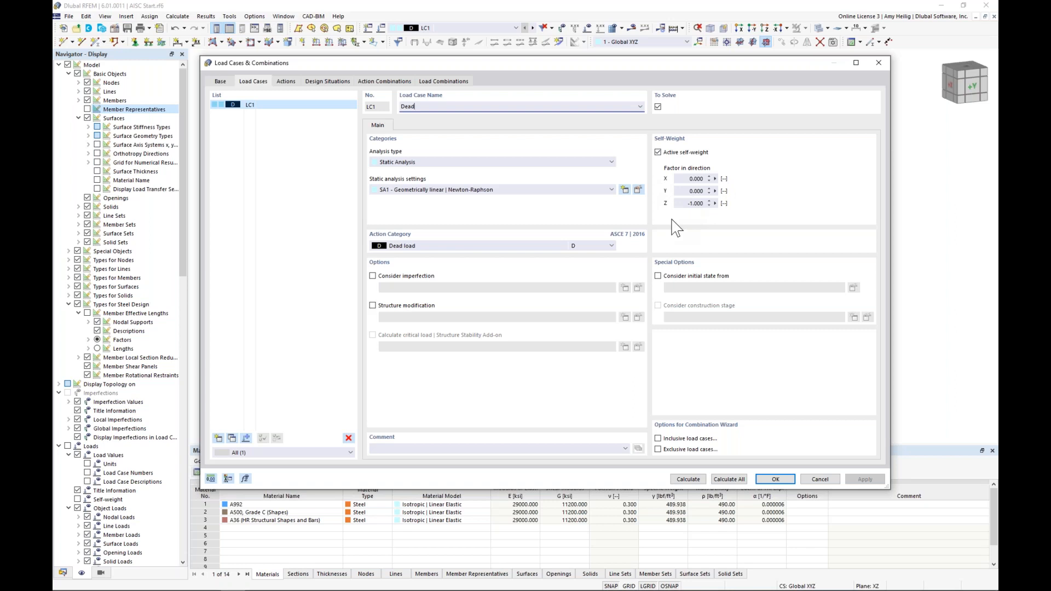
click(433, 249)
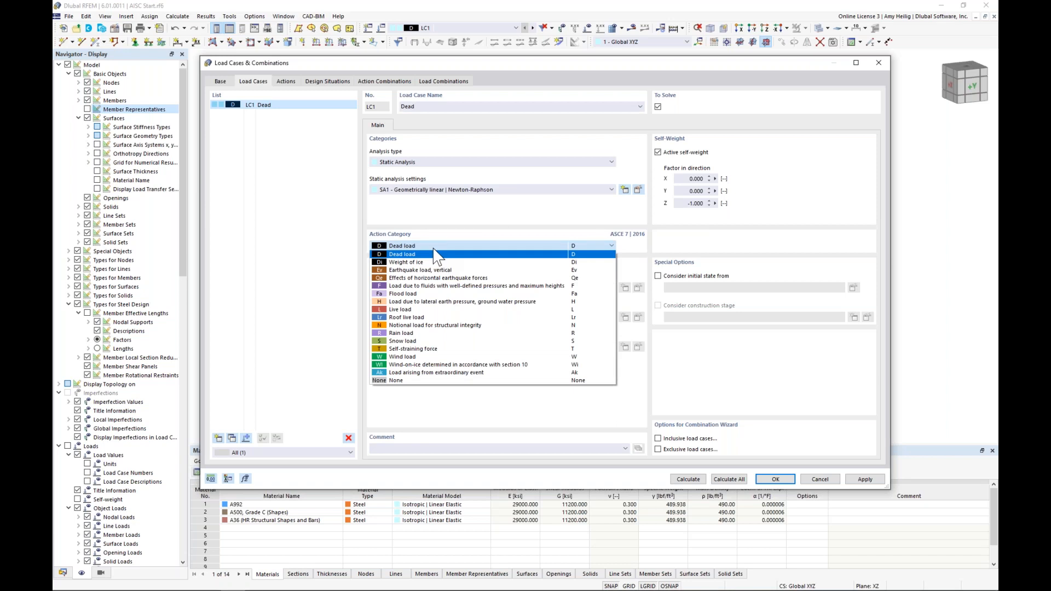
click(464, 218)
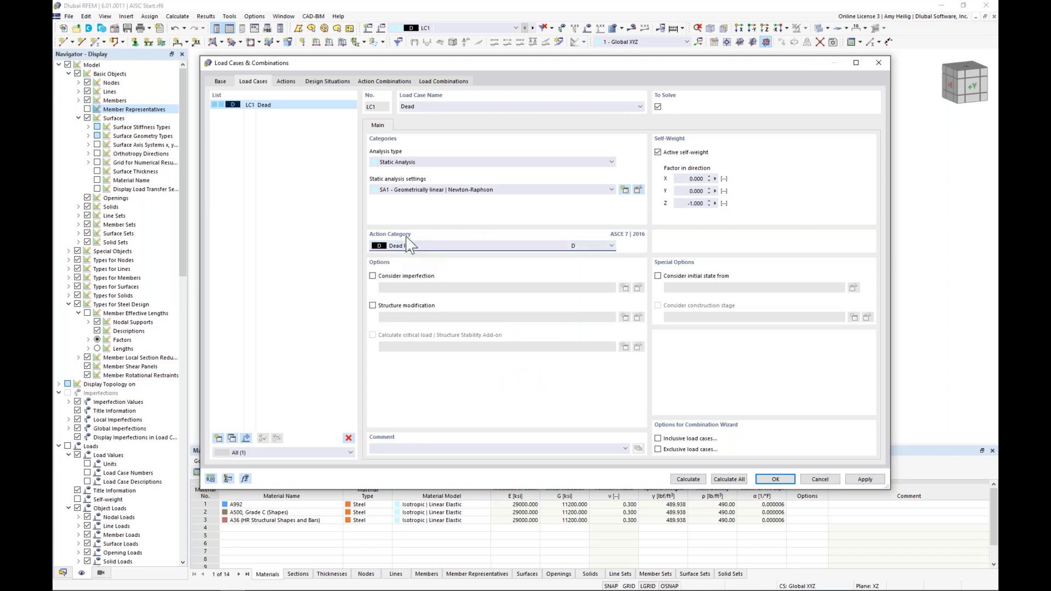
Add load case LC2 named Snow with the Snow load action category.
click(219, 437)
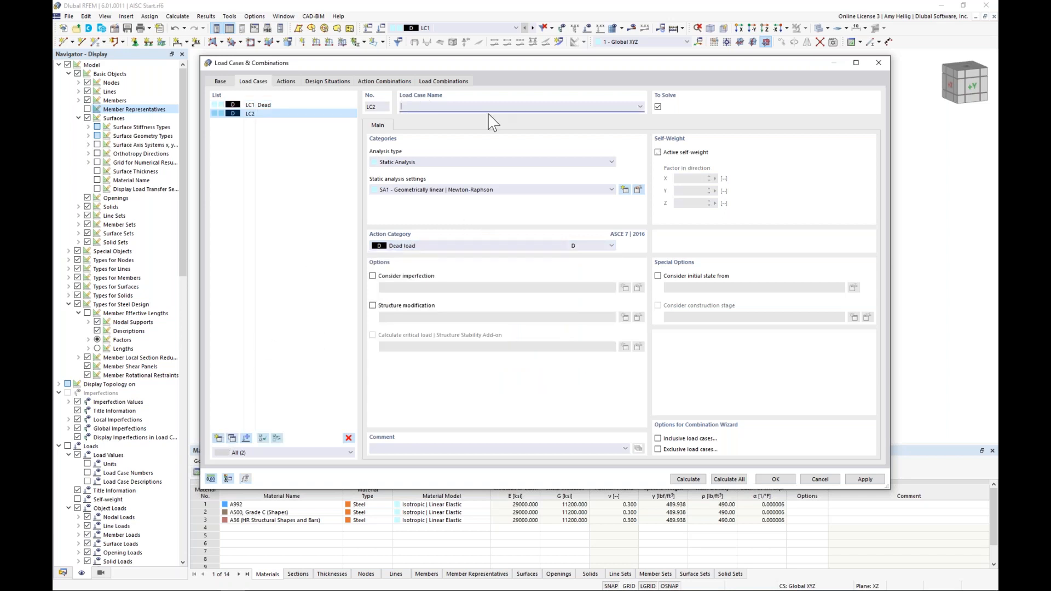
click(437, 247)
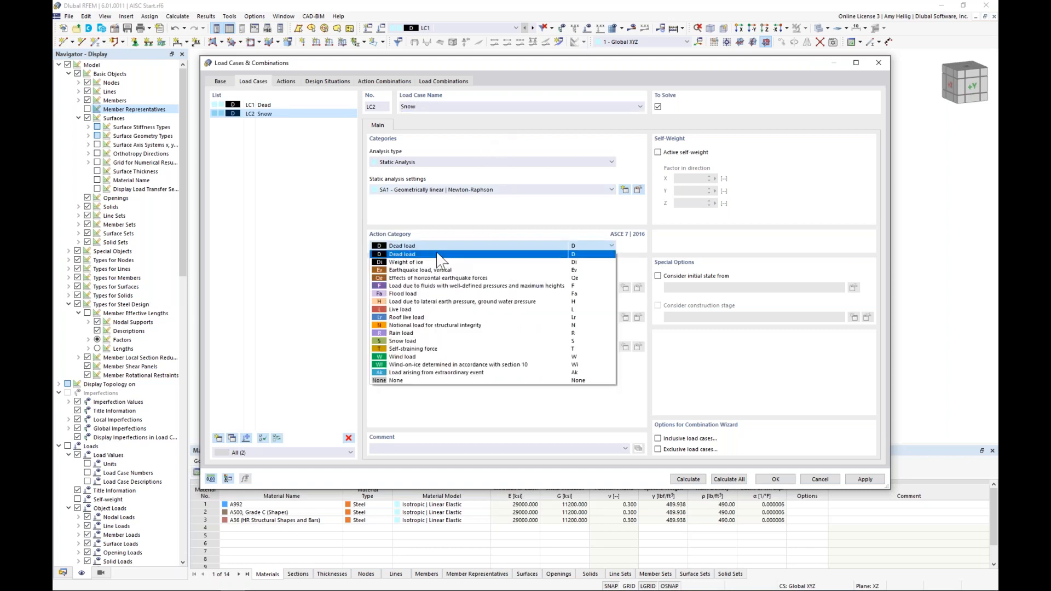
click(427, 341)
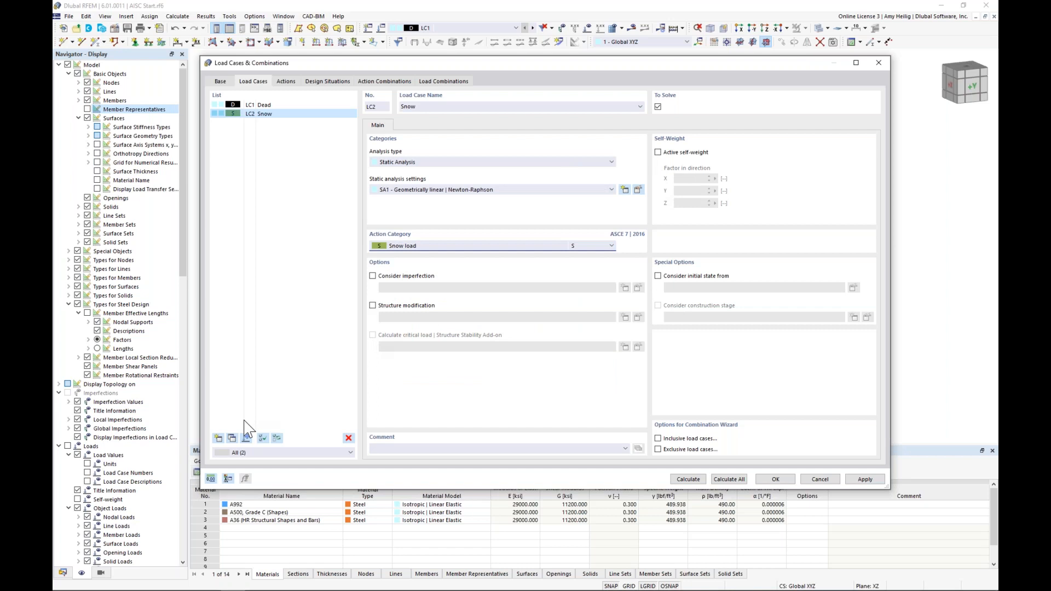
Add load case LC3 named Wind +X with the Wind load action category, and accept the load case definitions.
click(219, 438)
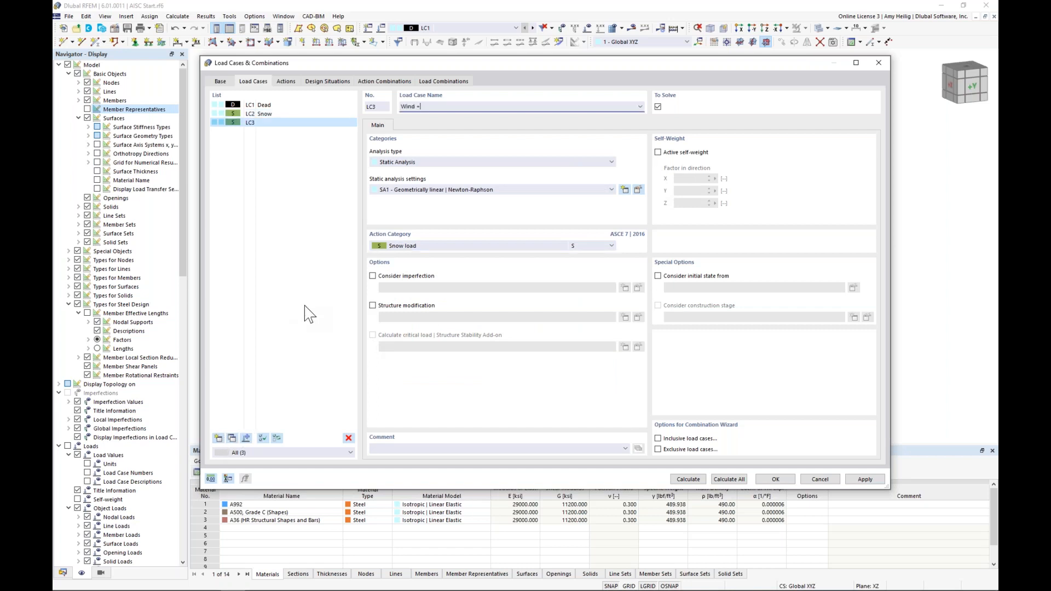
click(403, 246)
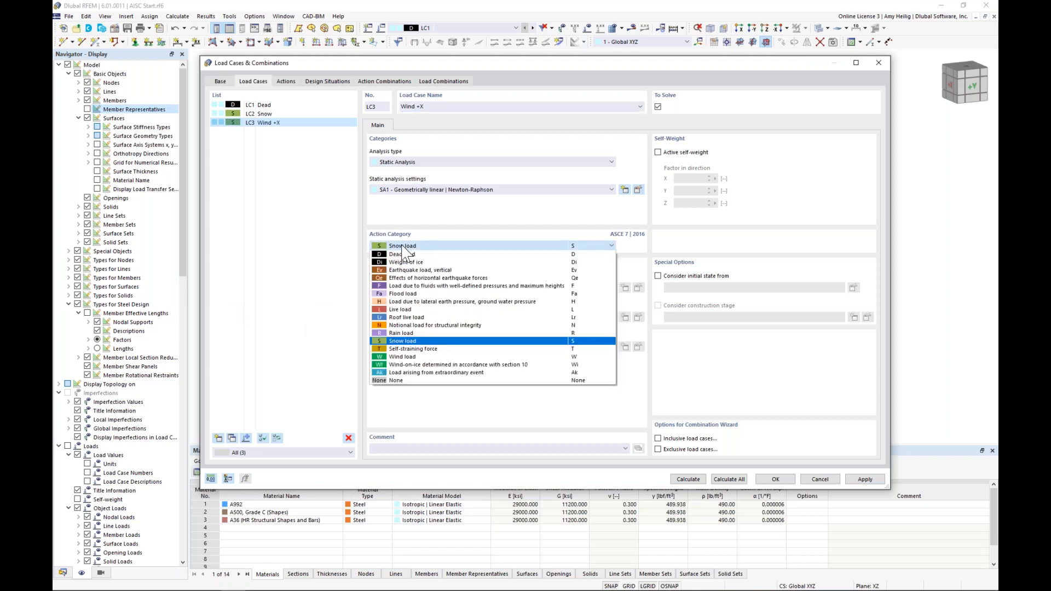
click(404, 356)
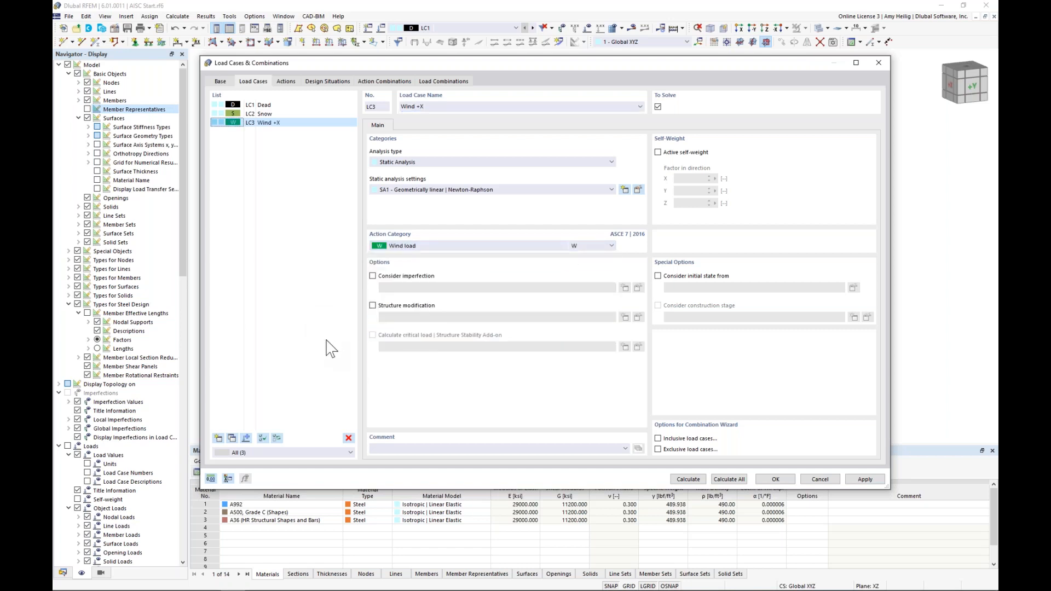
click(770, 481)
Make the Dead load case current and display the building model as a wireframe.
click(492, 28)
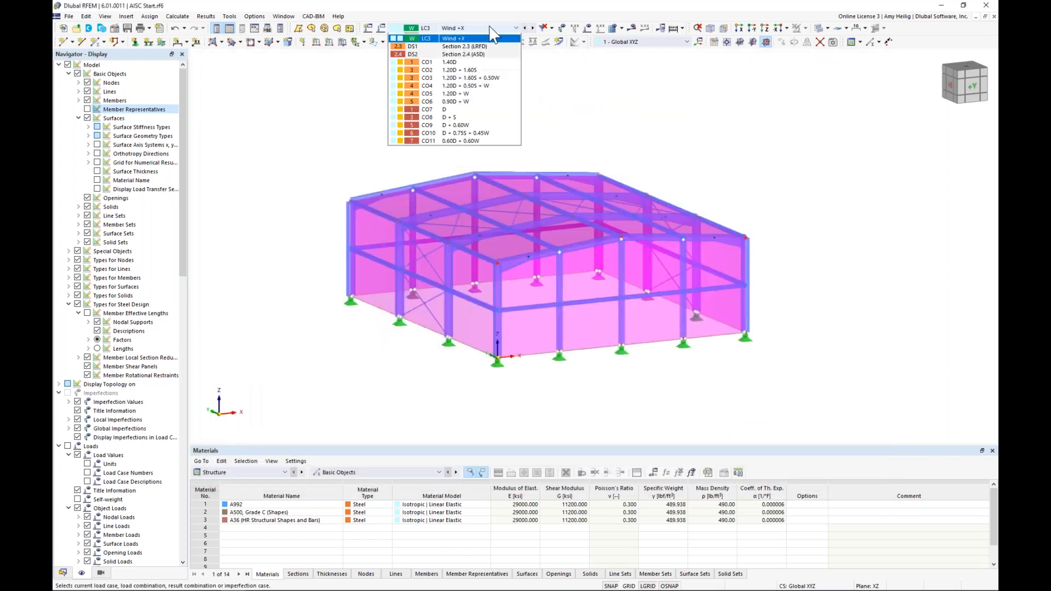
click(481, 38)
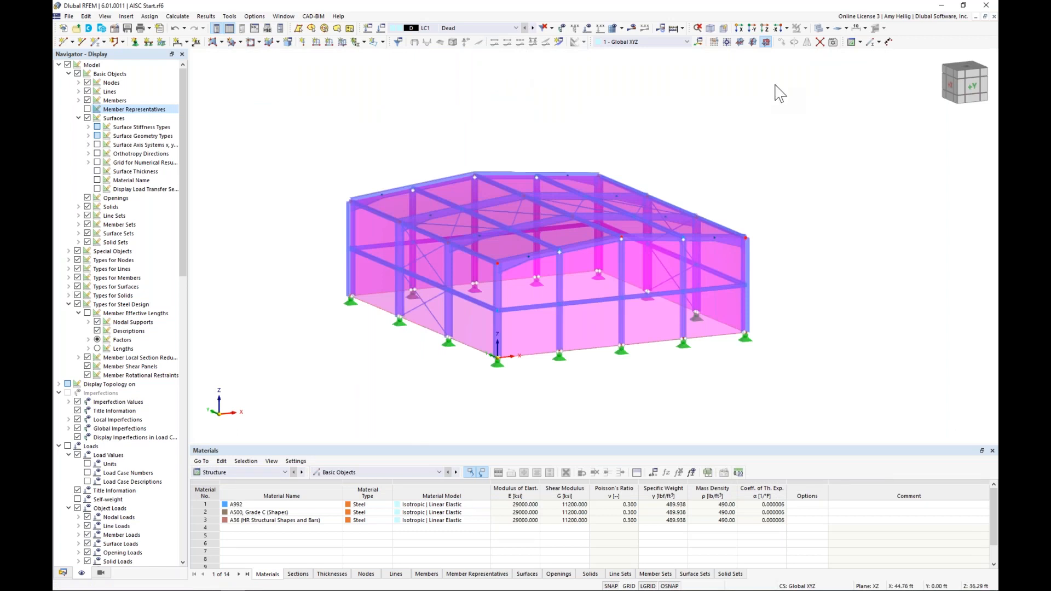
click(818, 28)
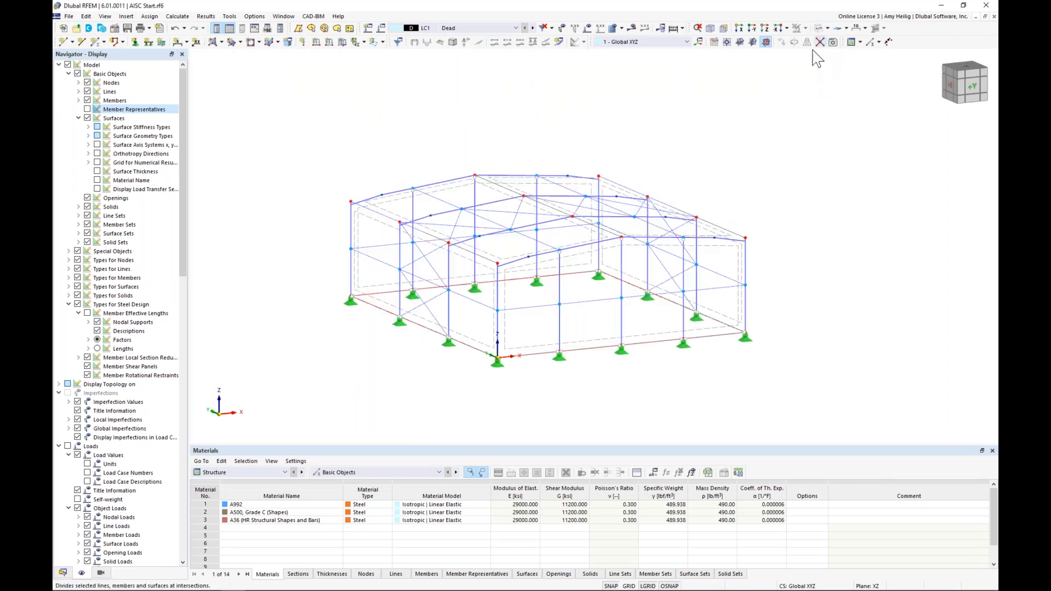
ctrl+middle_drag(750, 216, 753, 181)
scroll(745, 218, up, 2)
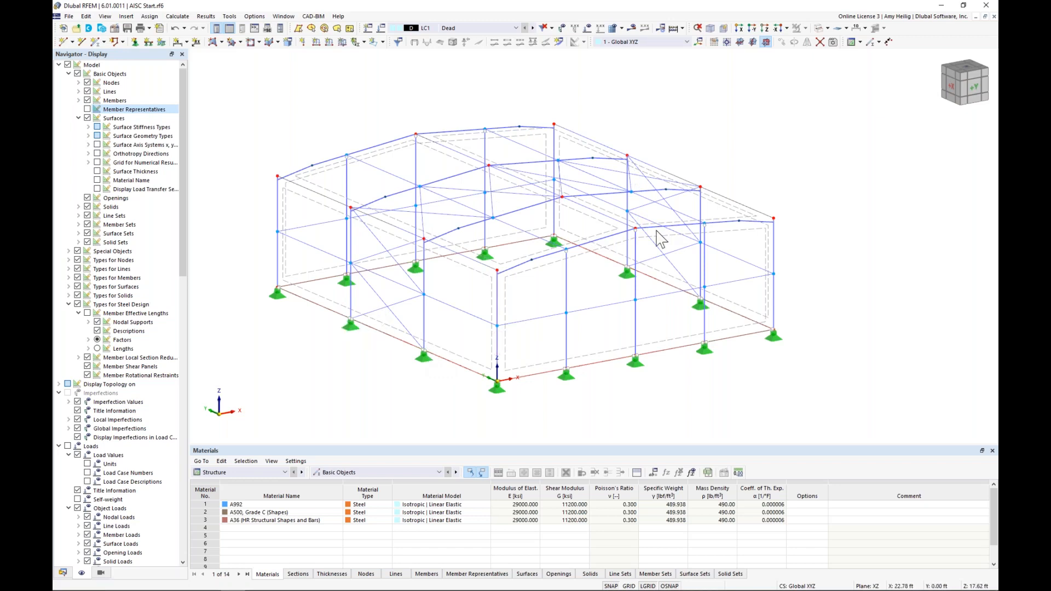
Isolate the members of type Tension in the model and select all of them.
click(102, 572)
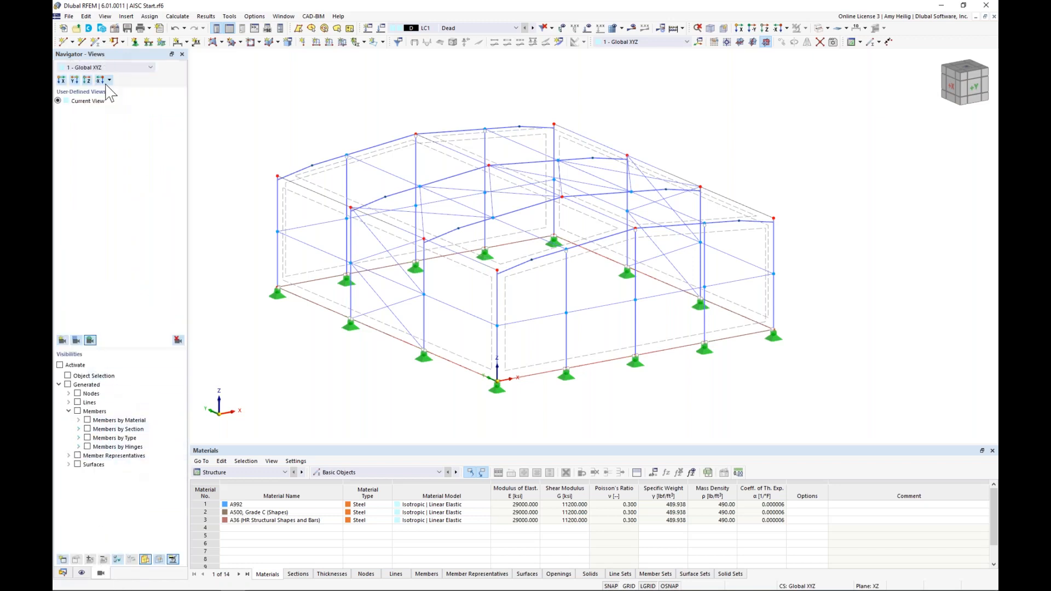
click(78, 438)
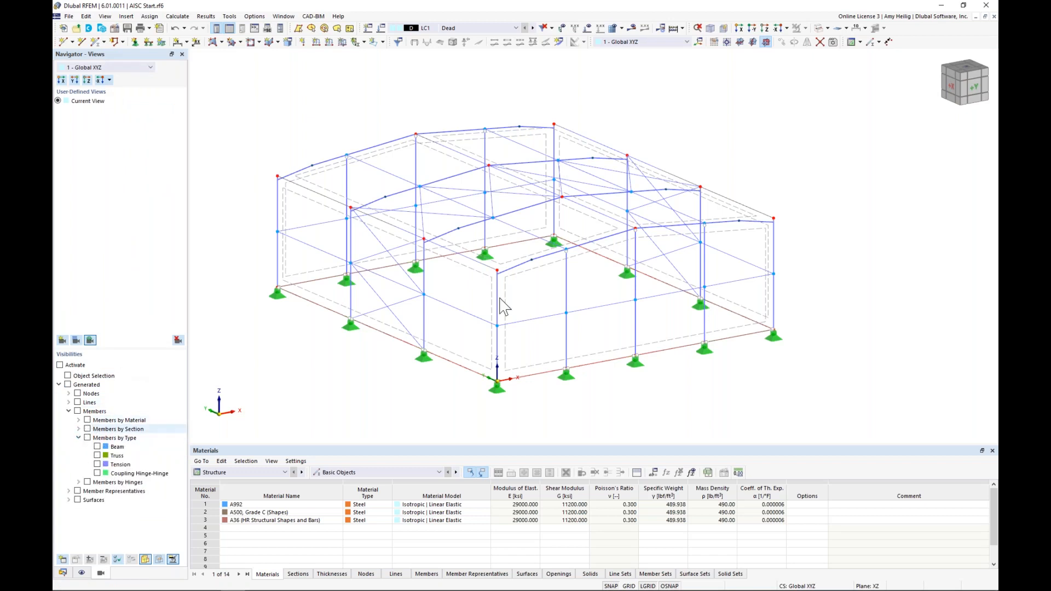
click(97, 464)
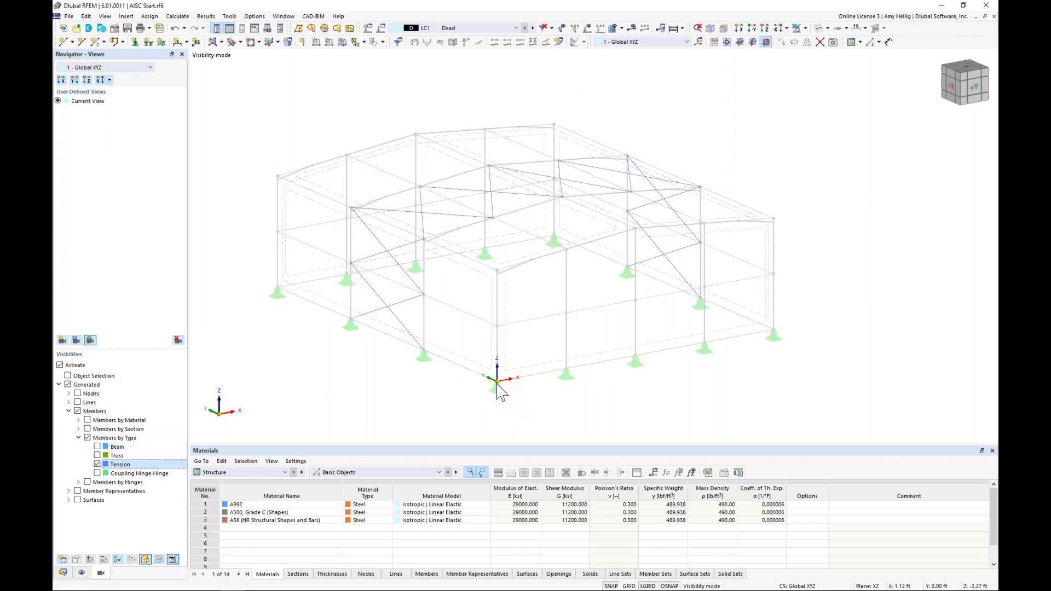
drag(777, 388, 289, 118)
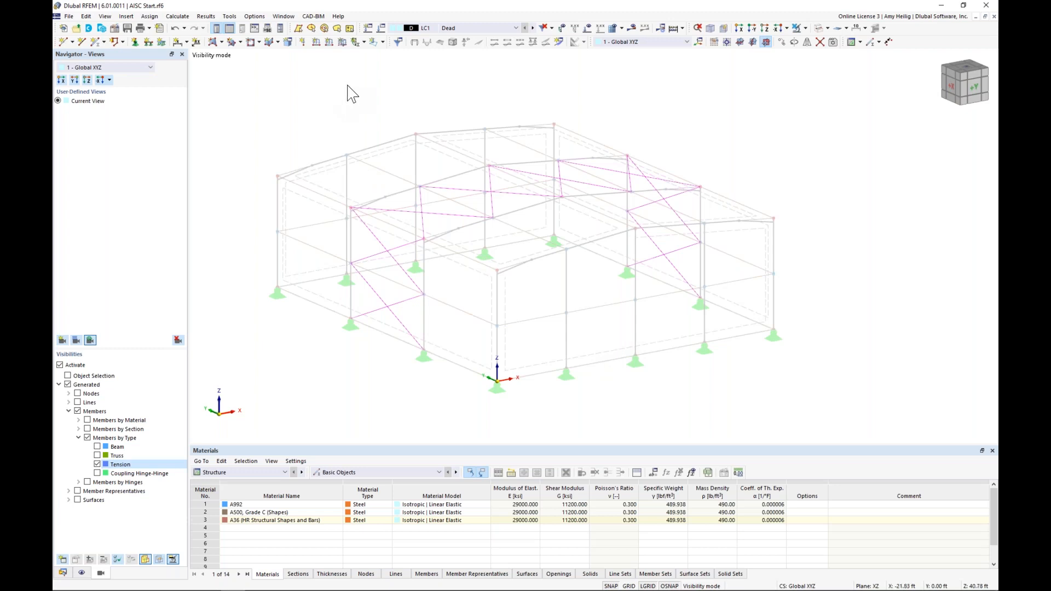
Apply an Axial Displacement member load to the selected tension members in LC1 Dead, and show the whole model again.
click(329, 46)
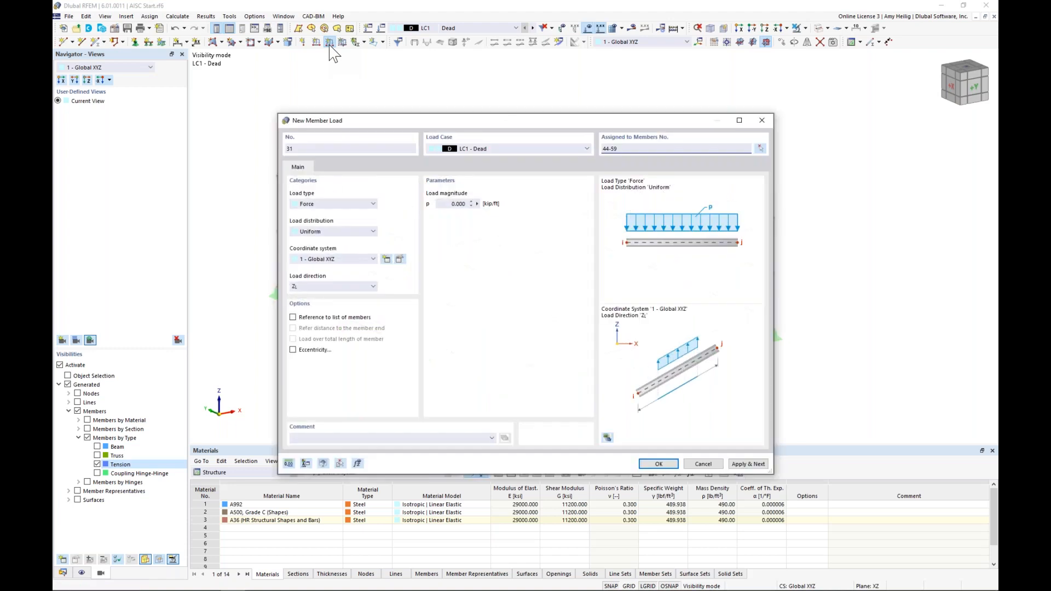
click(333, 204)
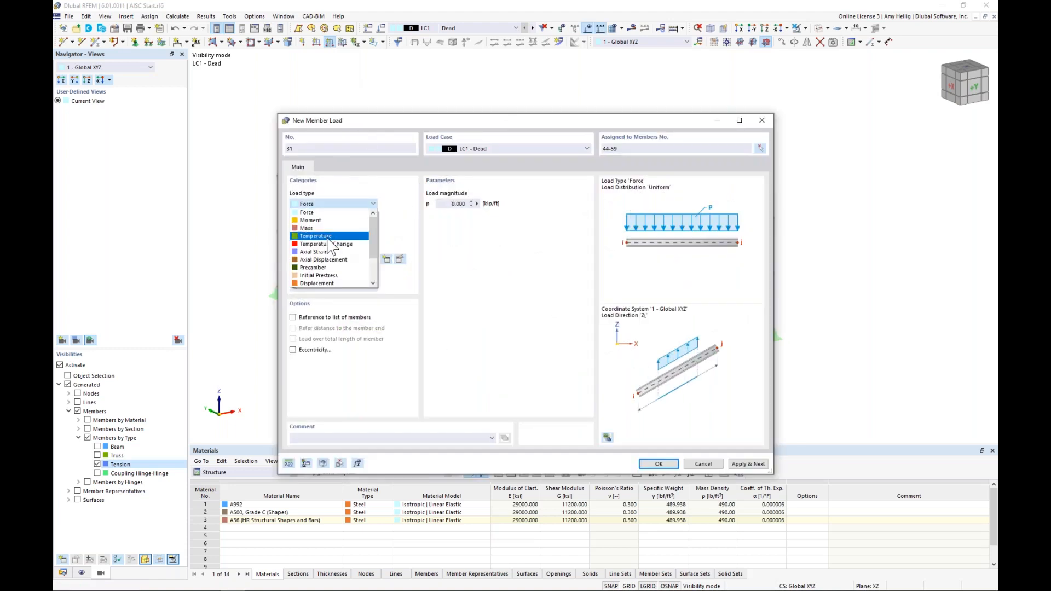
click(328, 259)
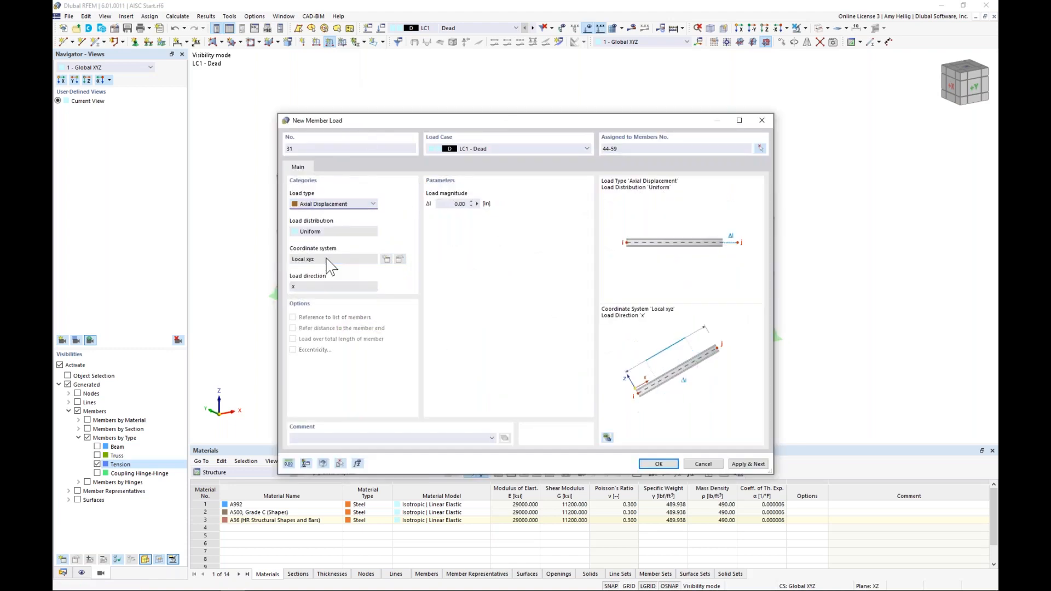
click(446, 203)
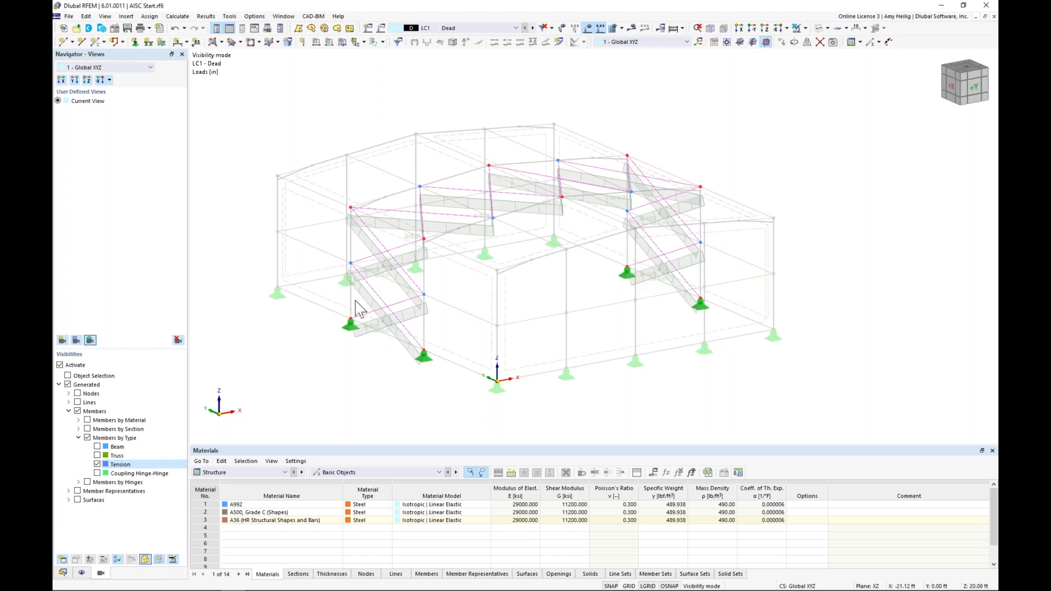
click(797, 28)
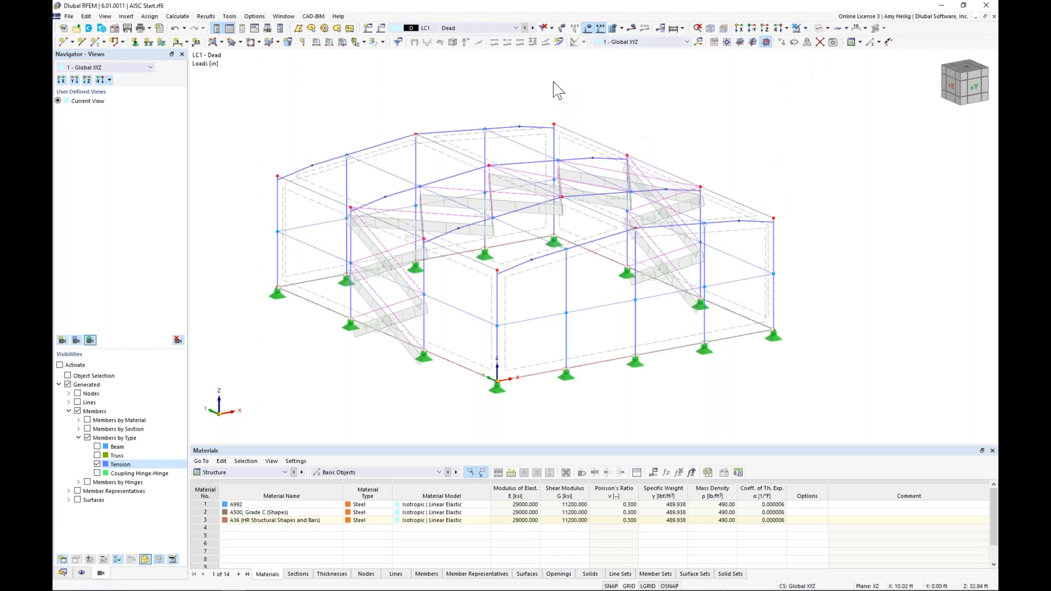
Make the Snow load case current and start a new snow load wizard with the Duopitch roof type.
click(531, 28)
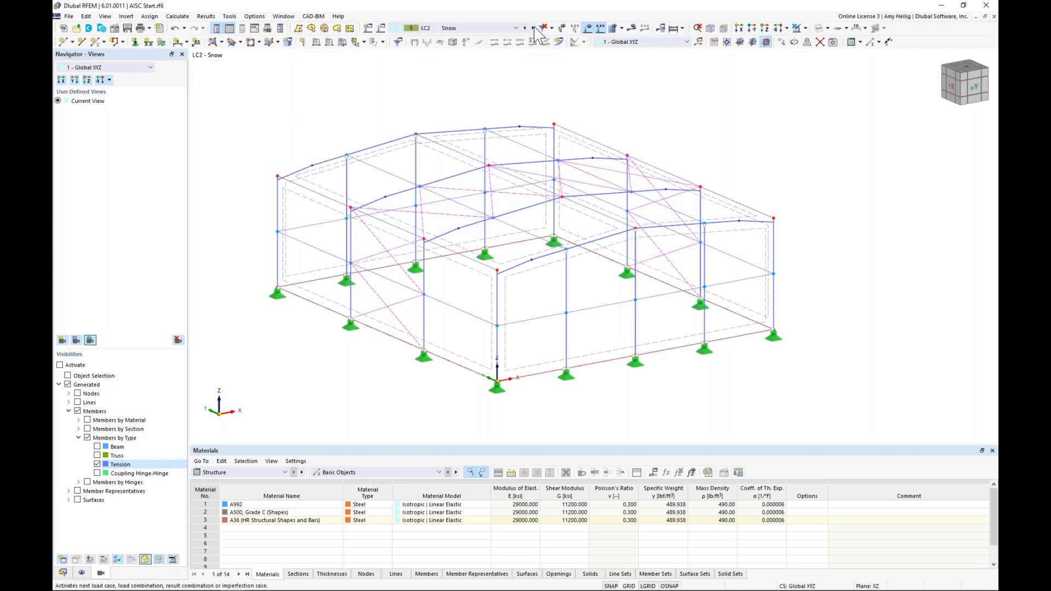
click(63, 573)
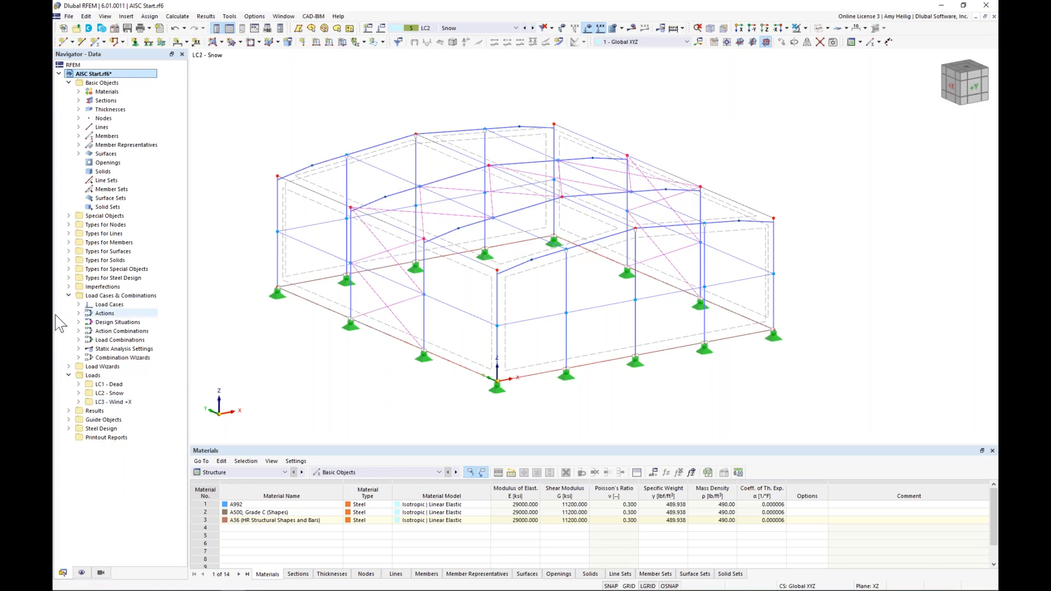
click(68, 296)
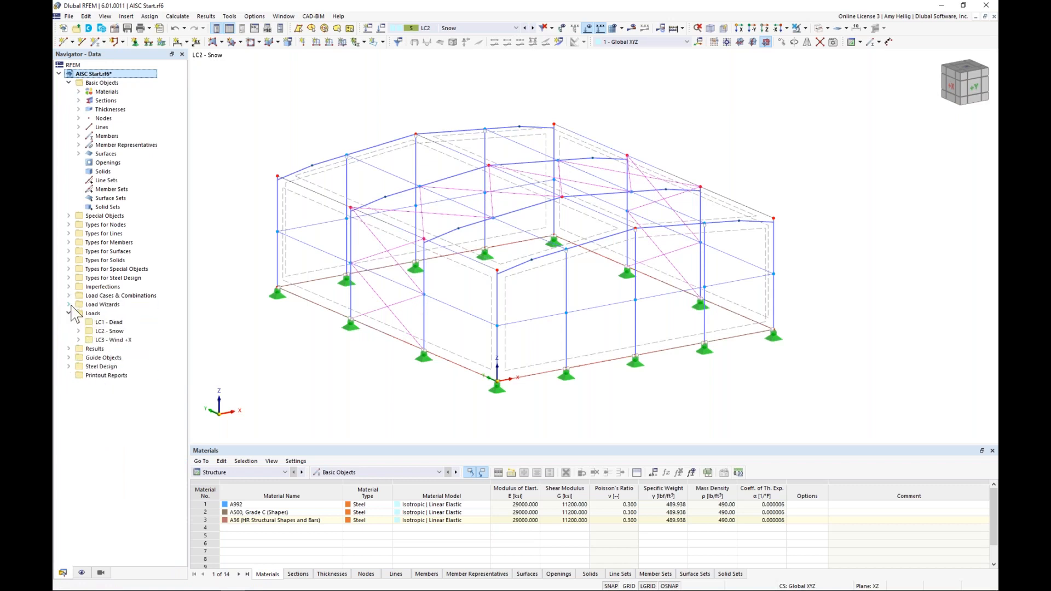
click(68, 305)
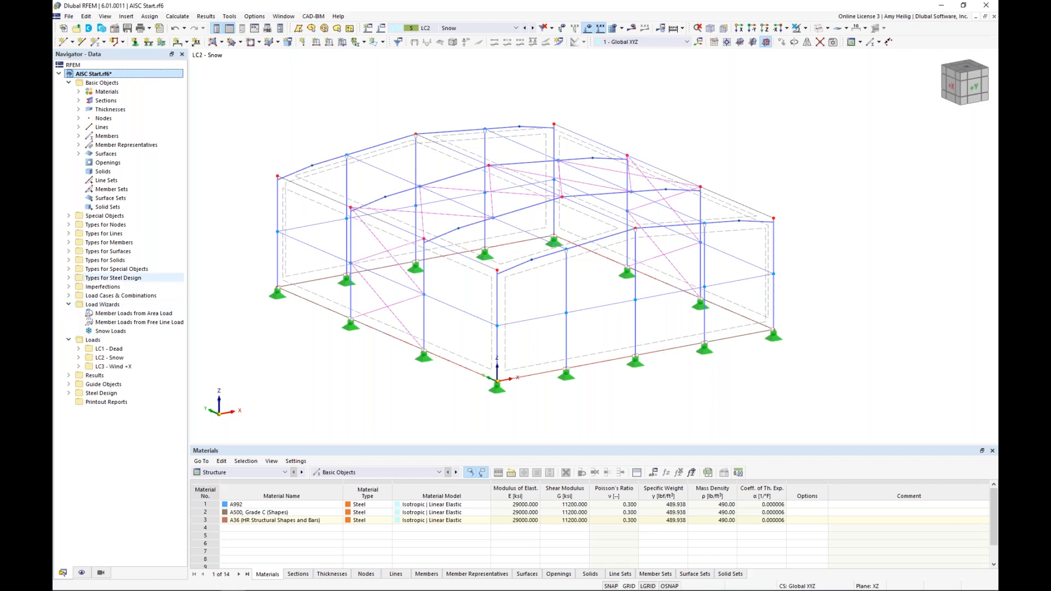
double_click(114, 333)
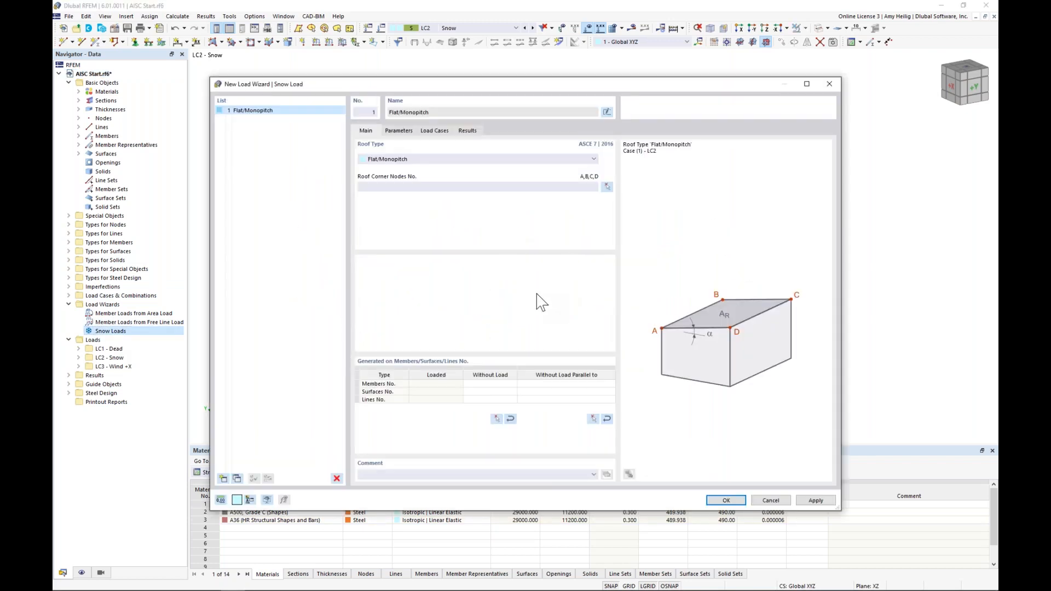
click(405, 159)
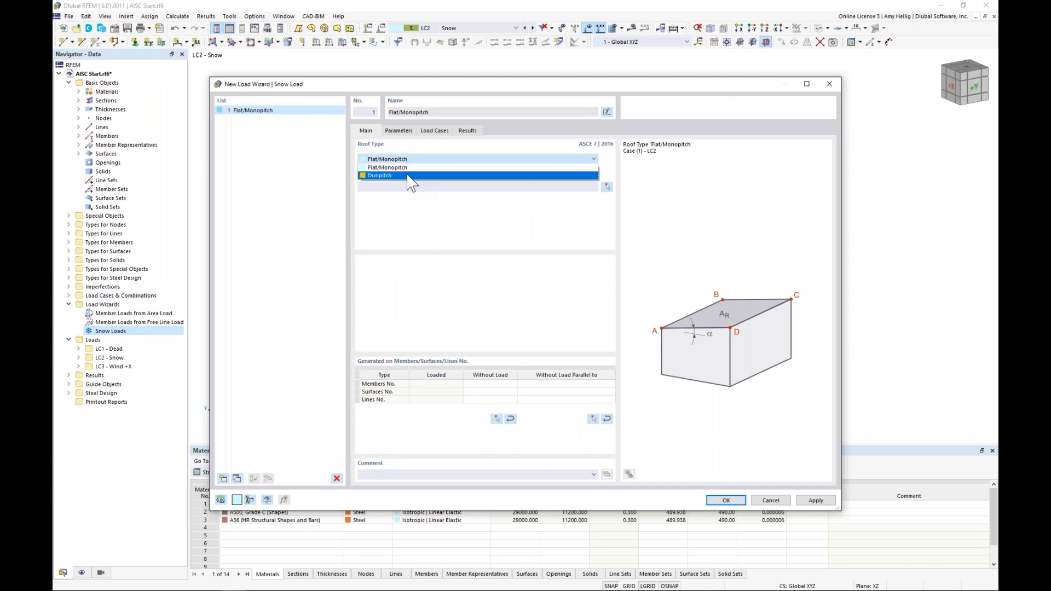
click(504, 176)
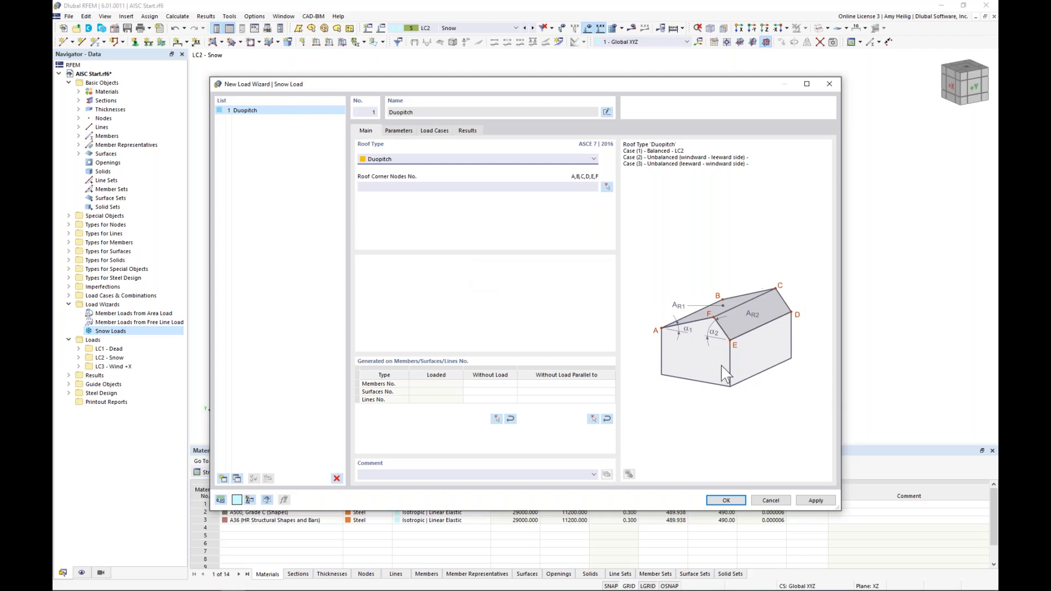
Assign nodes 35, 2, 5, 4, 37 and 38 as roof corners A to F, and open the wizard's snow load parameters.
click(607, 187)
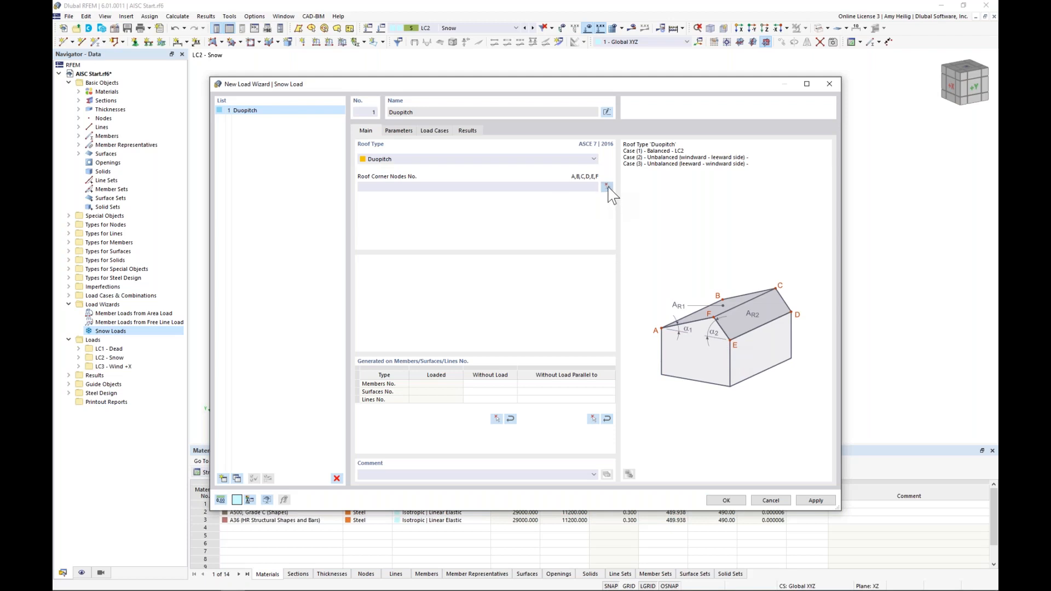
click(278, 176)
click(497, 270)
click(635, 229)
click(774, 219)
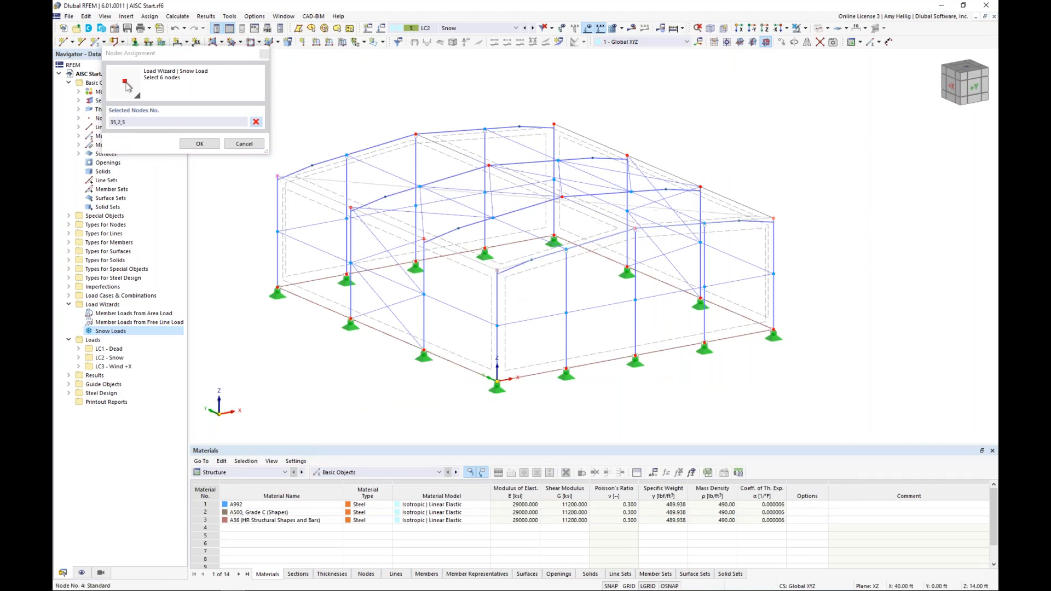
click(554, 125)
click(416, 134)
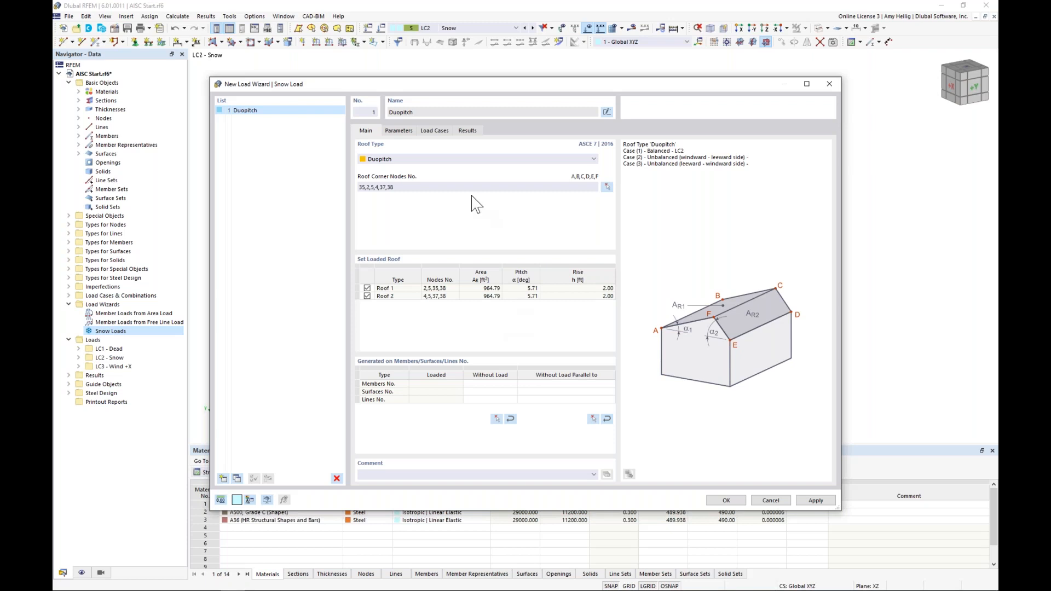
click(402, 131)
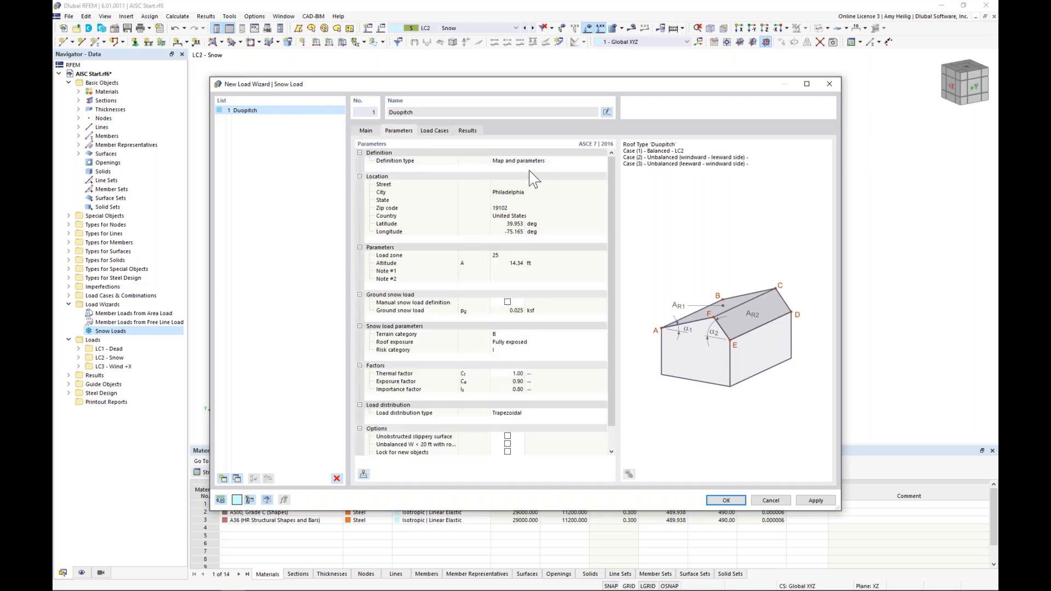
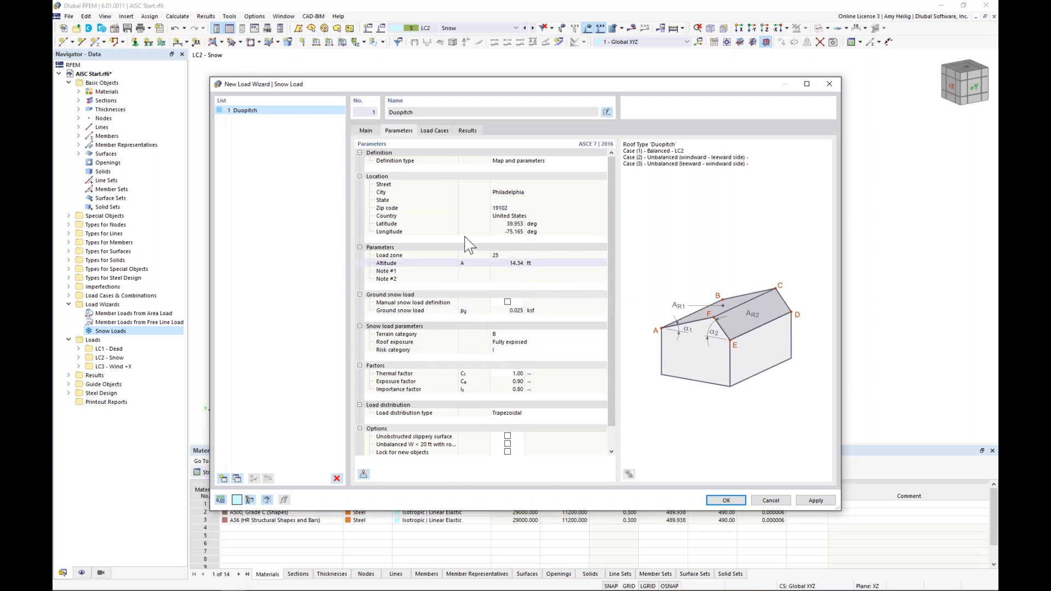
Generate only the balanced snow case into LC2 Snow, exclude both unbalanced cases, and finish the snow load wizard.
click(434, 130)
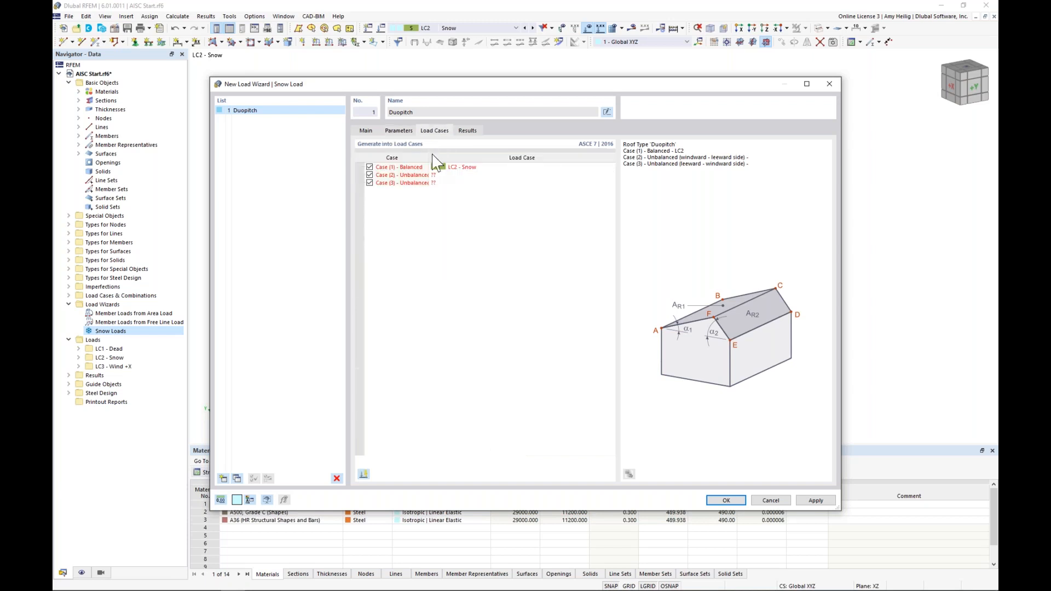
drag(432, 156, 488, 156)
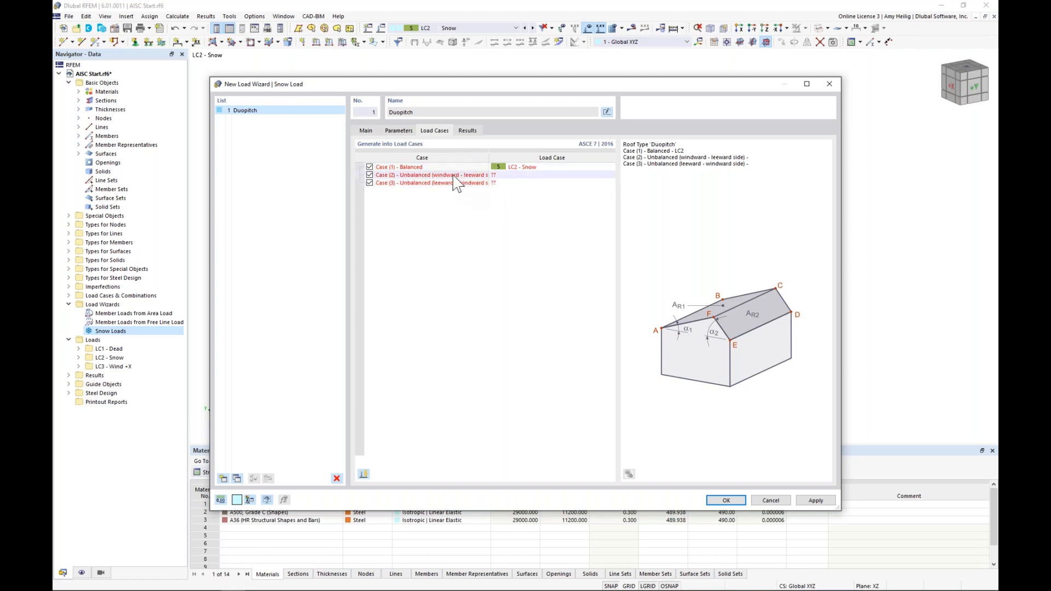
click(369, 183)
click(369, 175)
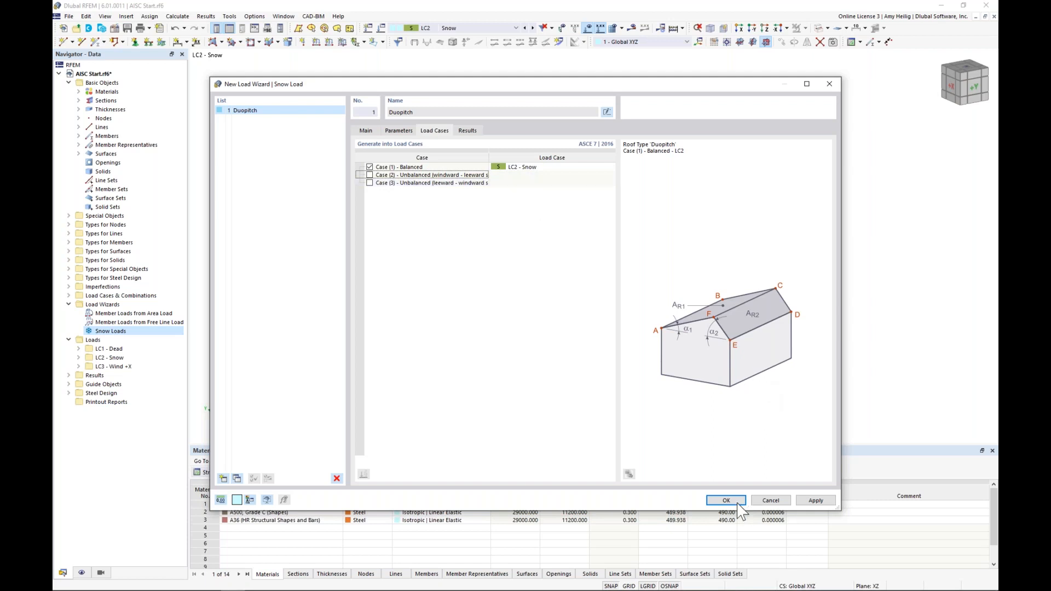
key(Return)
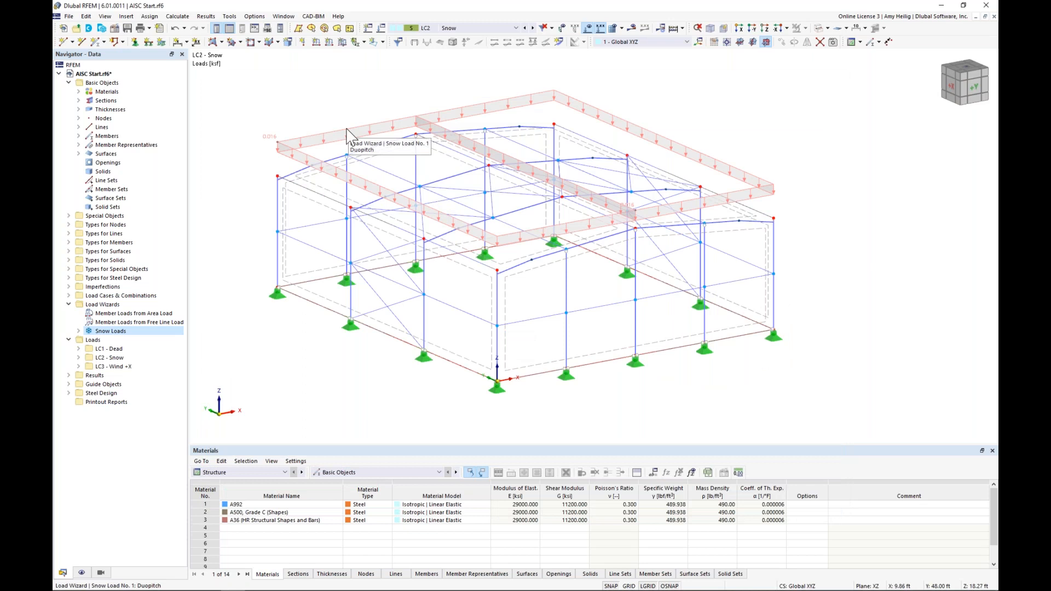
Turn on the separate display of load transfer for surfaces to view the snow load distributed to the members.
right_click(348, 131)
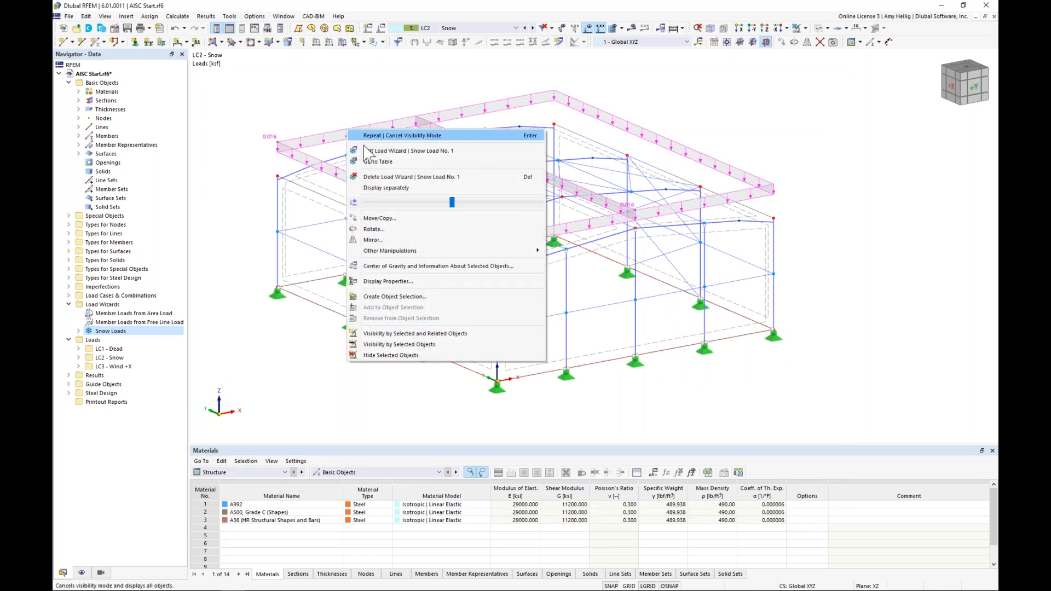
click(386, 187)
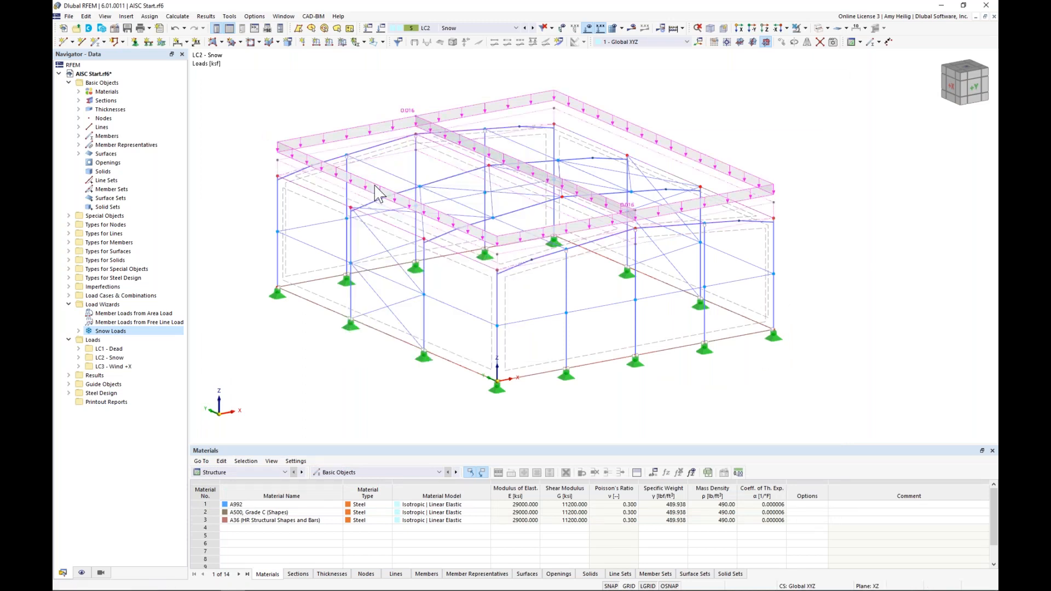
click(82, 573)
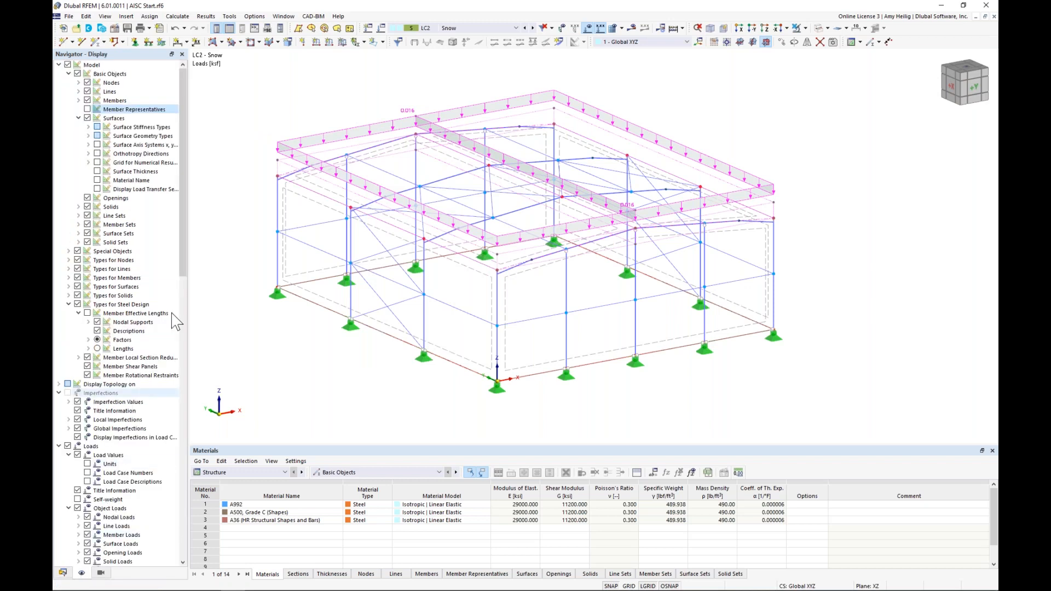
click(69, 304)
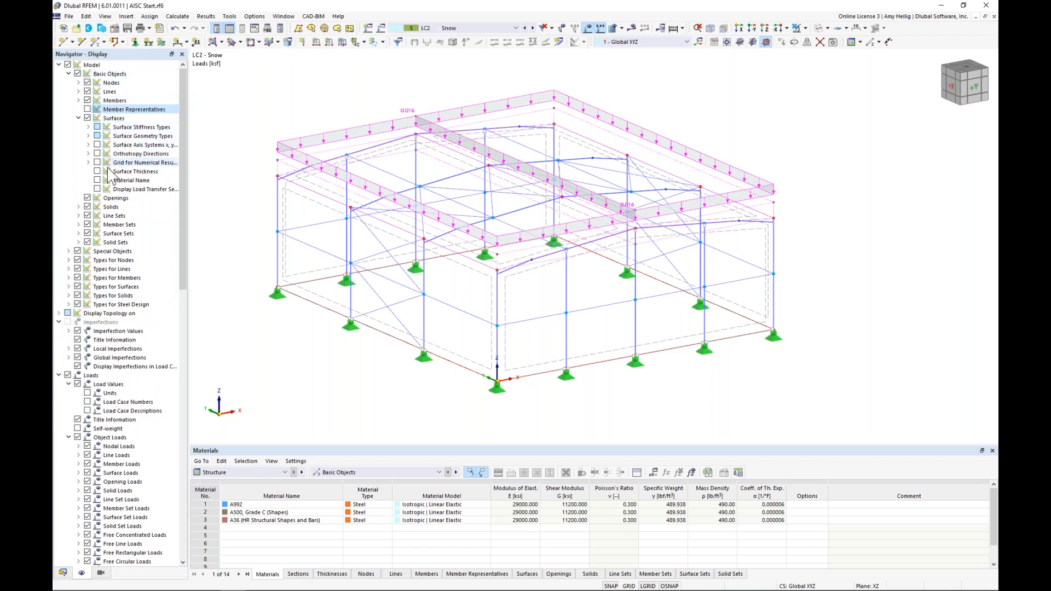
click(97, 189)
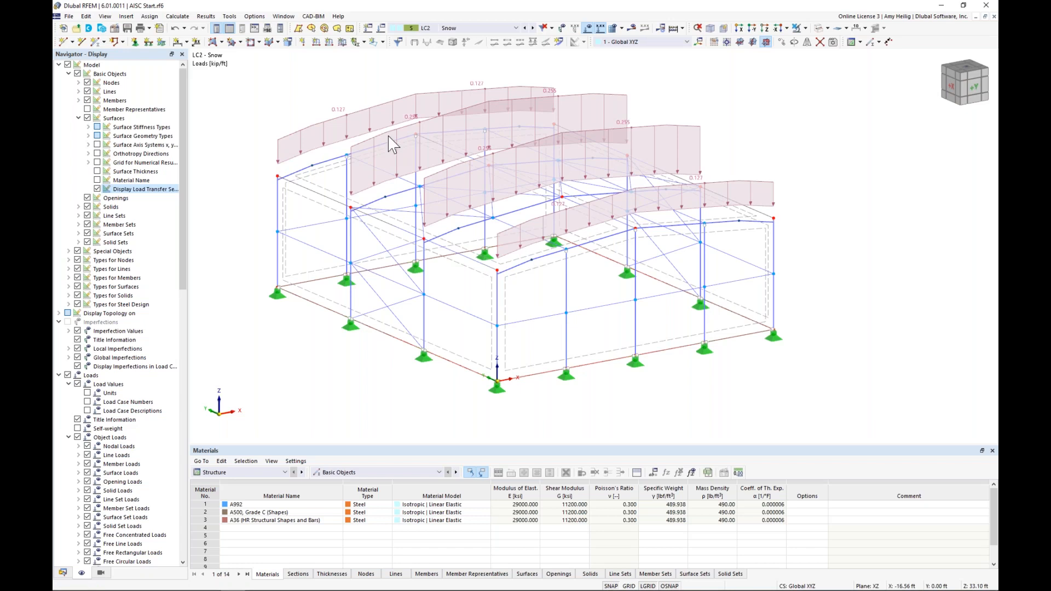
View the transferred member loads in LC1 Dead, return to LC2 Snow, and turn the separate load transfer display off.
click(524, 28)
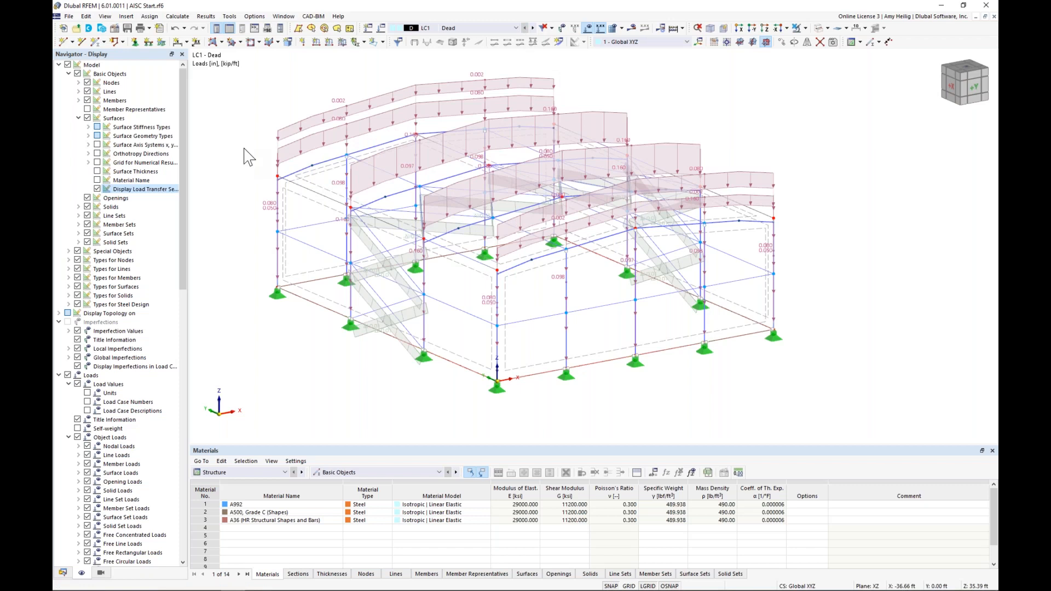
click(532, 28)
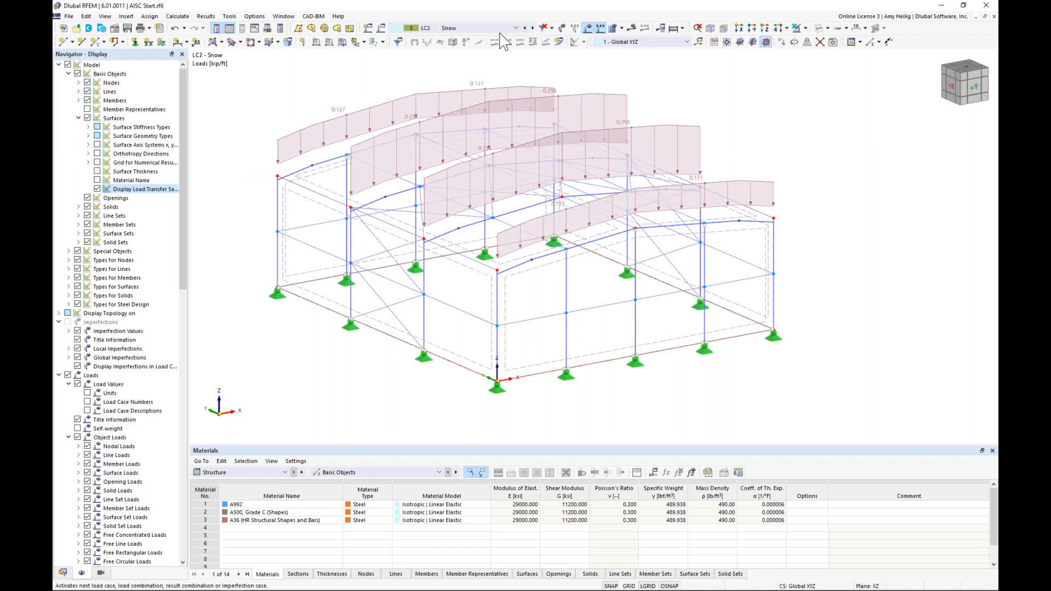
click(97, 188)
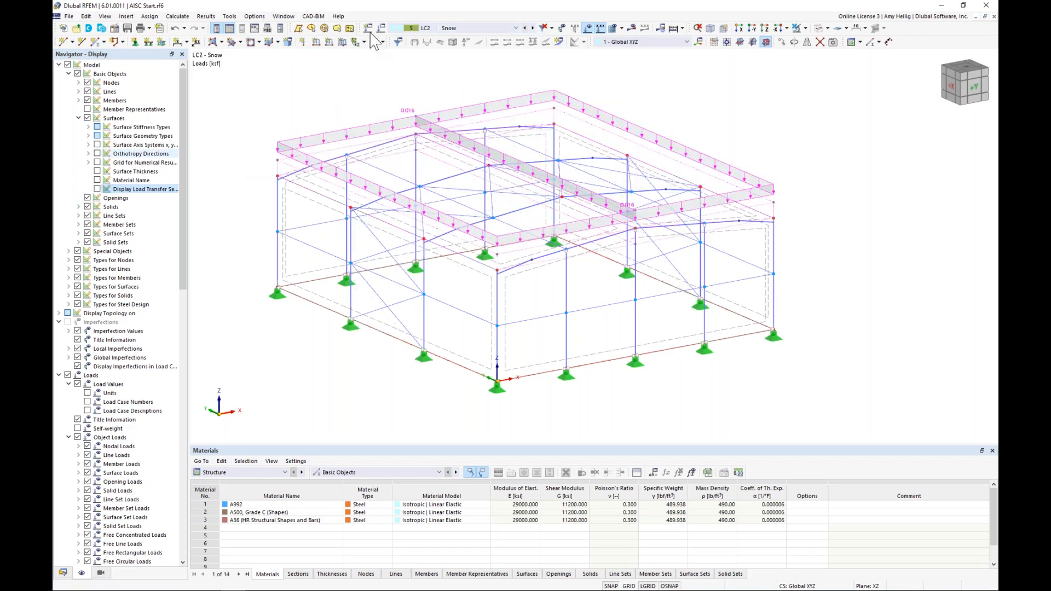
Make LC3 Wind +X current and define a new uniform surface load of 0.015 ksf in global X on true area.
click(532, 28)
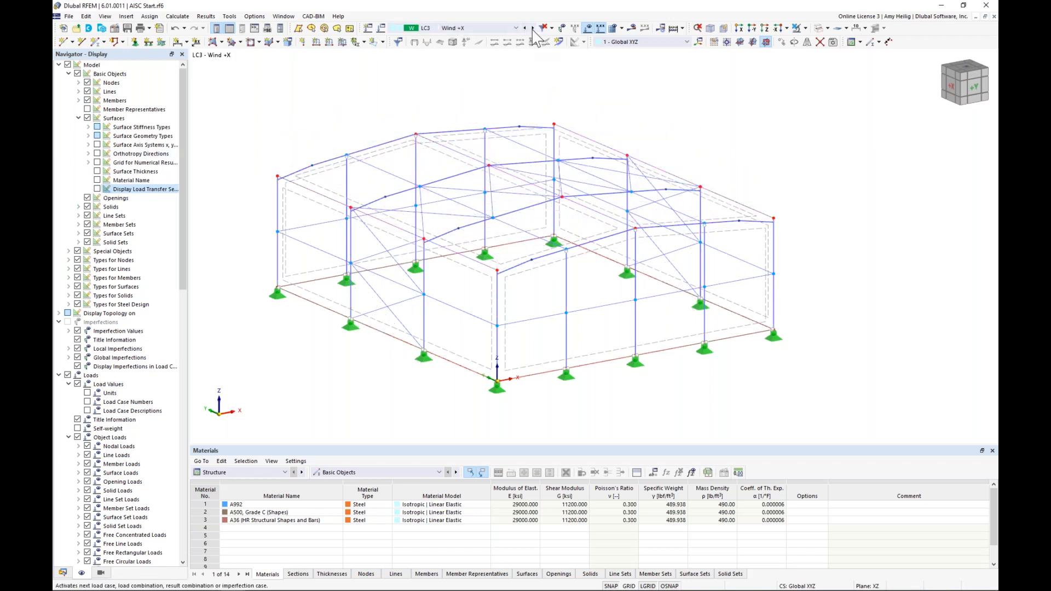
click(63, 572)
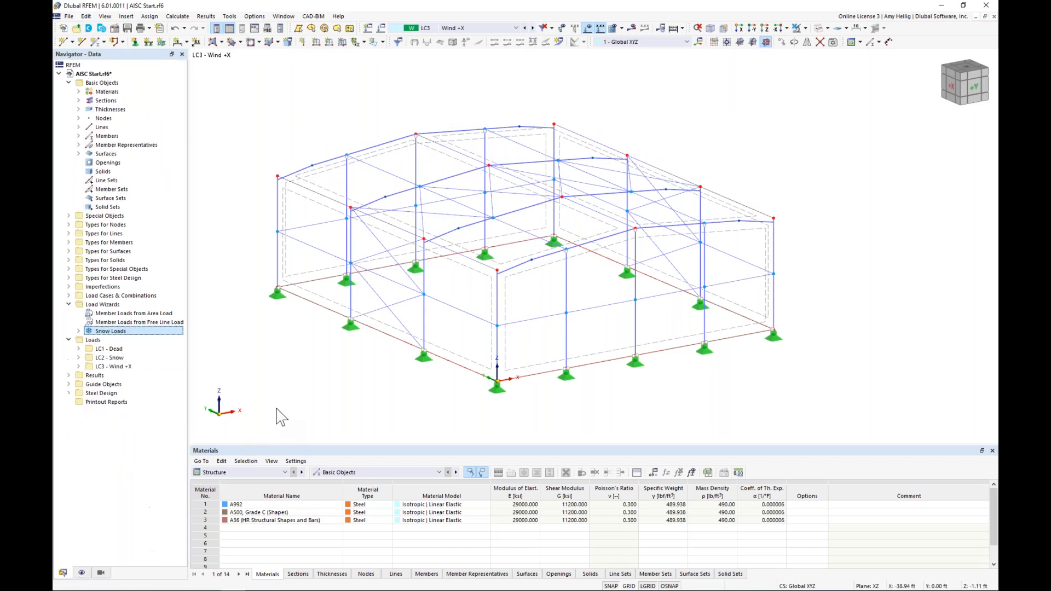
middle_drag(305, 384, 338, 359)
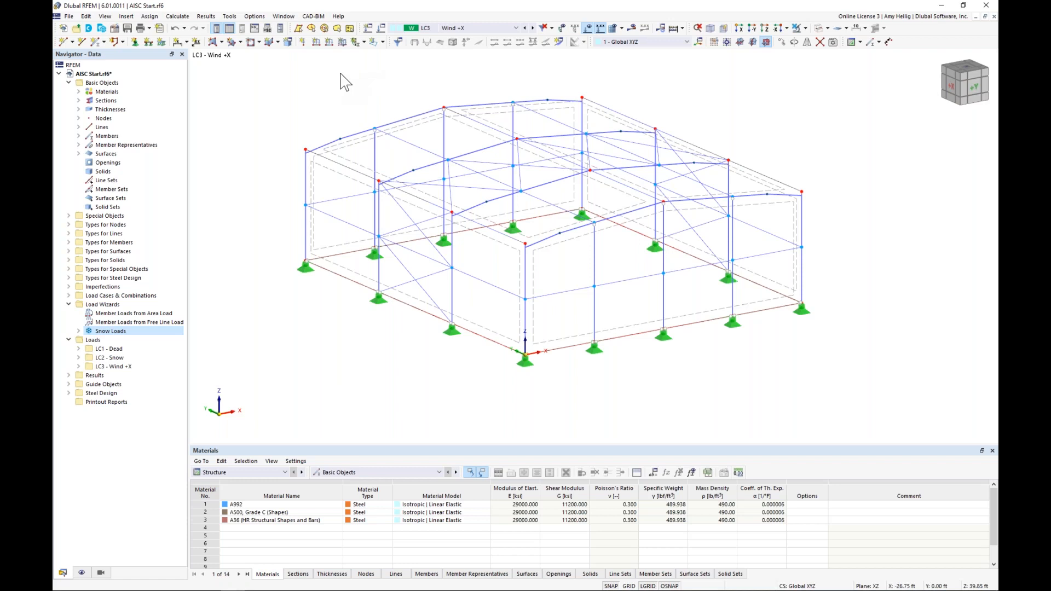
click(342, 44)
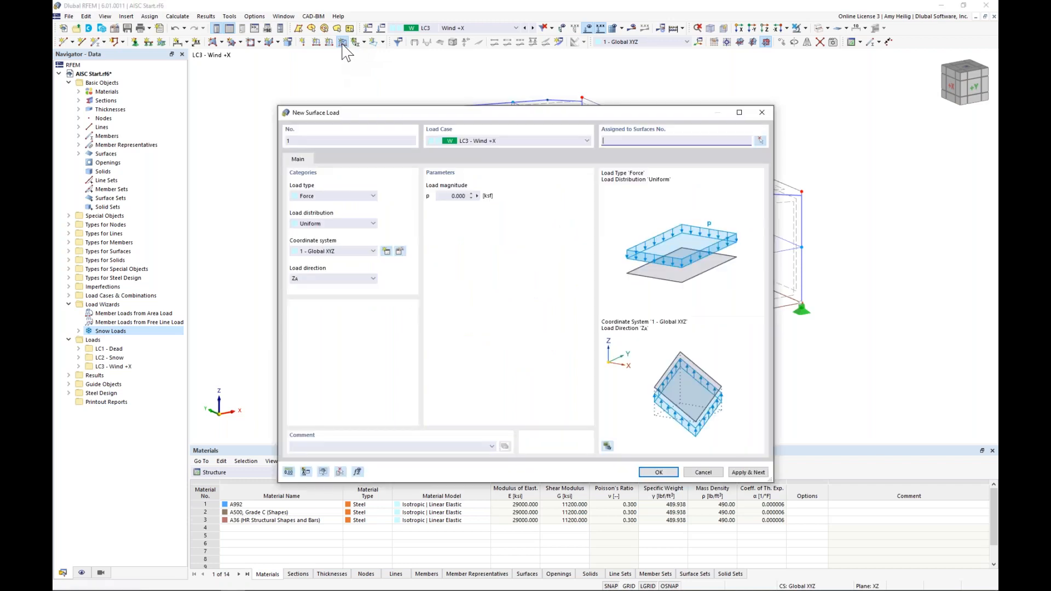
double_click(447, 196)
click(364, 279)
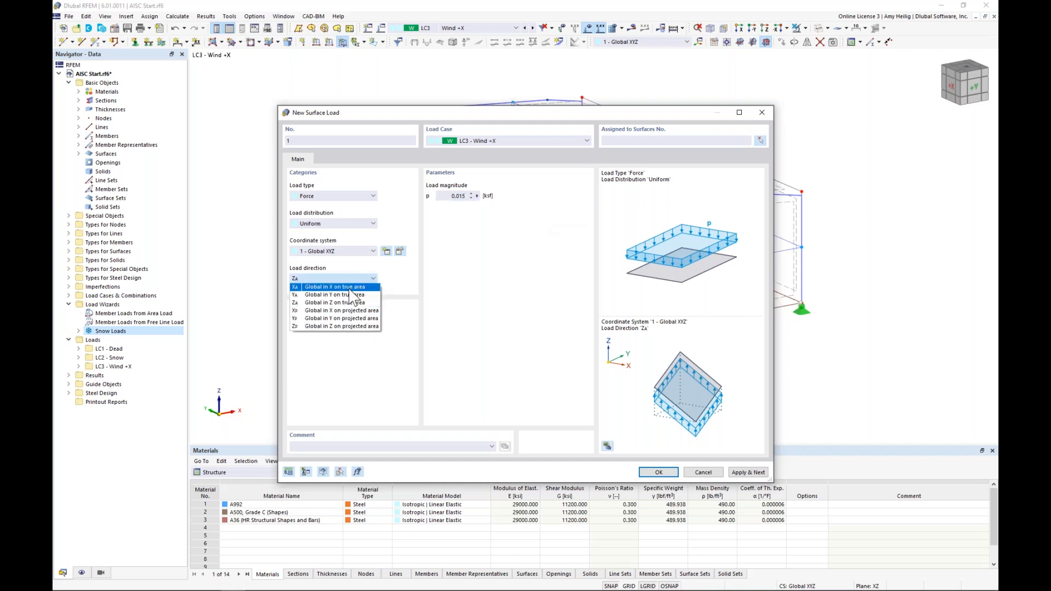
click(351, 288)
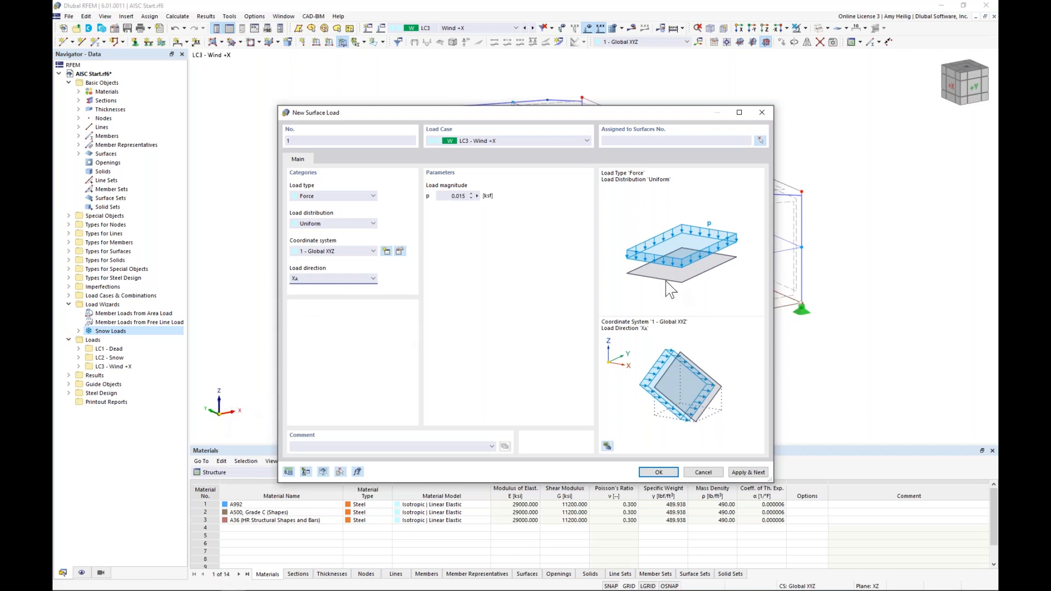
Assign the 0.015 ksf wind load to the windward side wall, surface 4, and apply it while continuing with a new surface load.
click(760, 141)
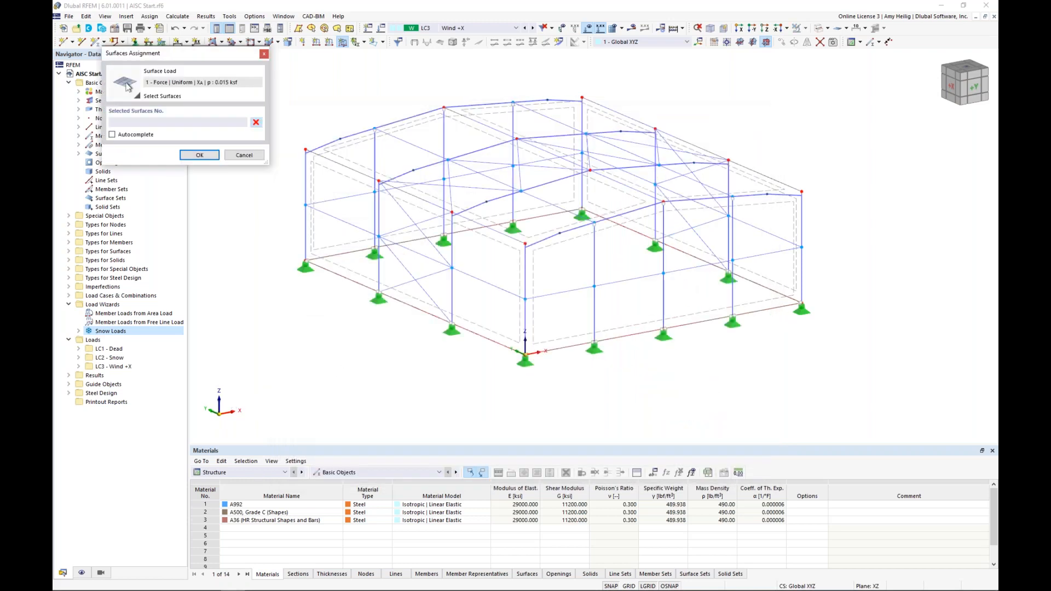
click(491, 328)
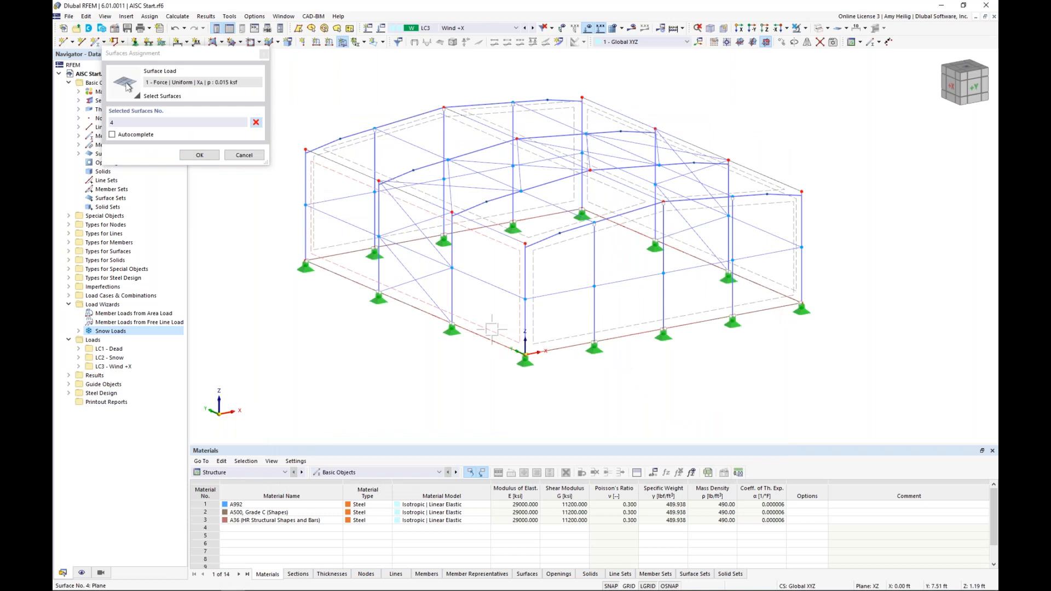
click(200, 155)
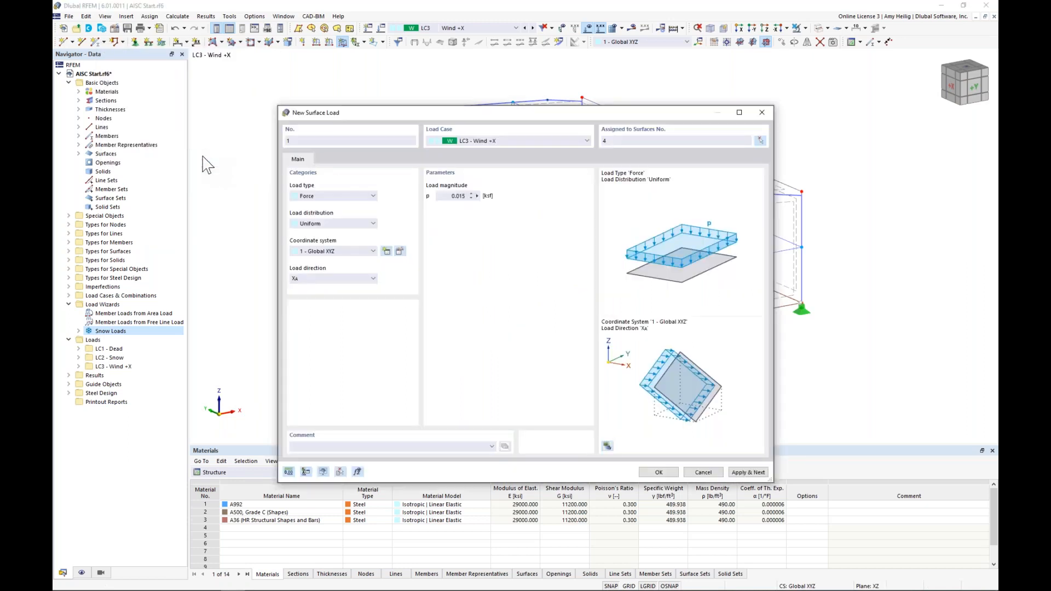
click(758, 473)
drag(640, 115, 743, 276)
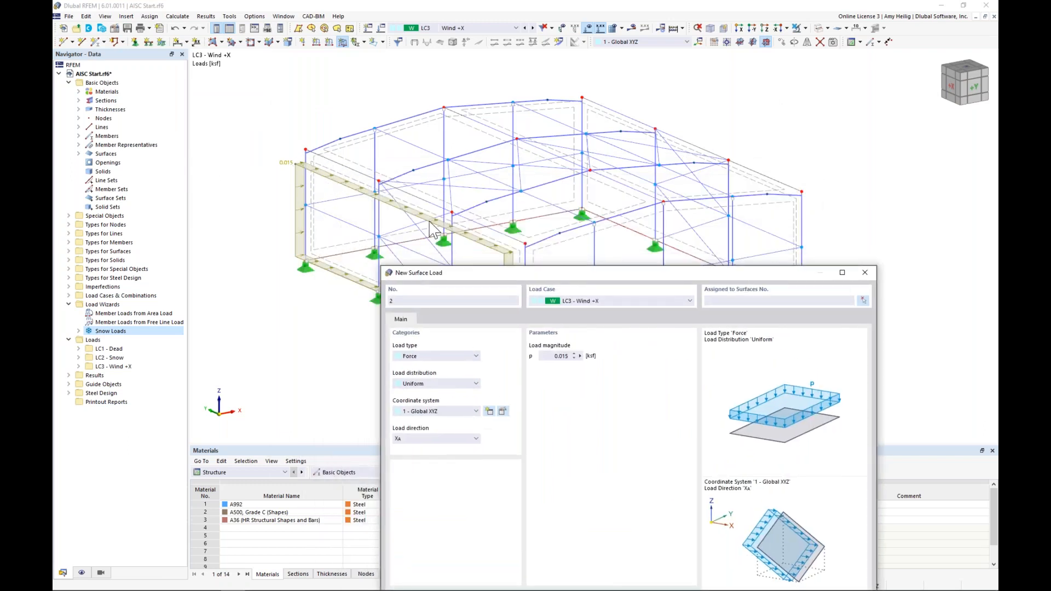
drag(520, 277, 447, 125)
Apply a uniform 0.006 ksf surface load in global X to the leeward side wall, surface 2.
double_click(484, 202)
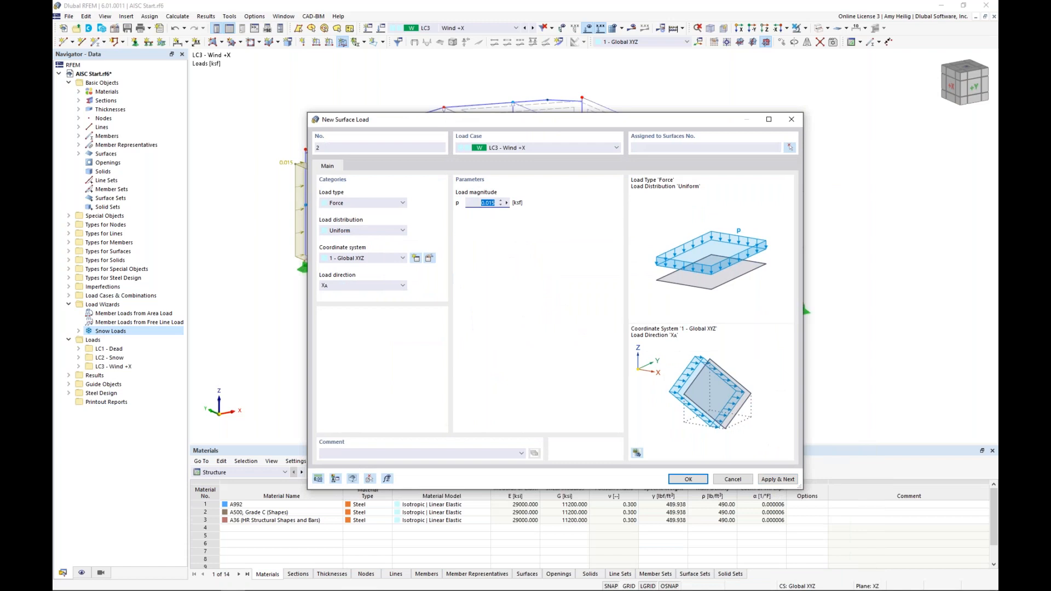
click(788, 148)
click(772, 286)
click(199, 154)
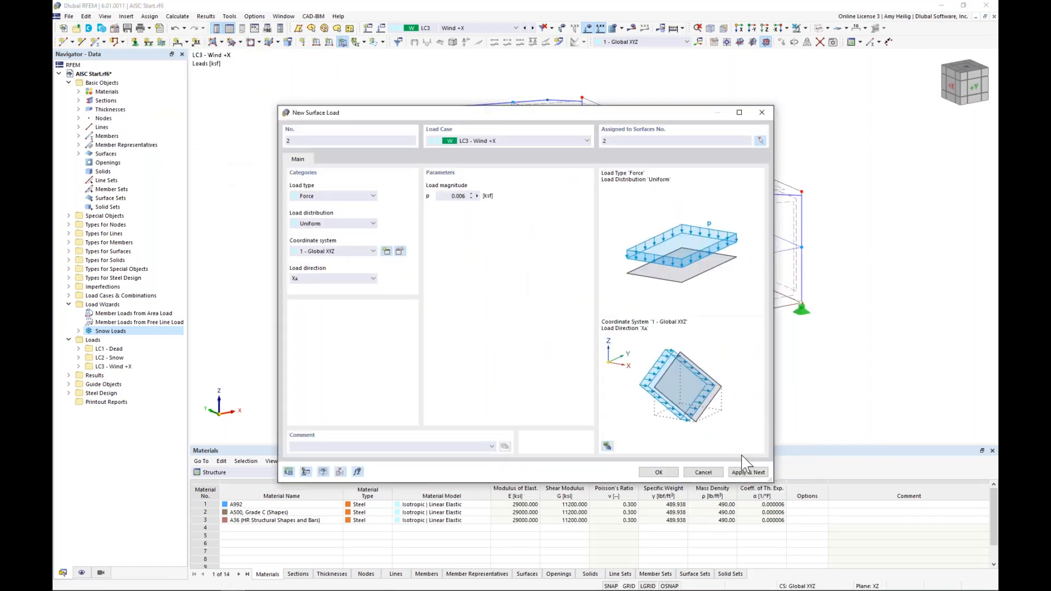
drag(691, 115, 687, 227)
drag(587, 224, 597, 104)
Apply a uniform -0.008 ksf surface load in global Y on true area to the front gable wall, surface 1.
drag(450, 190, 525, 195)
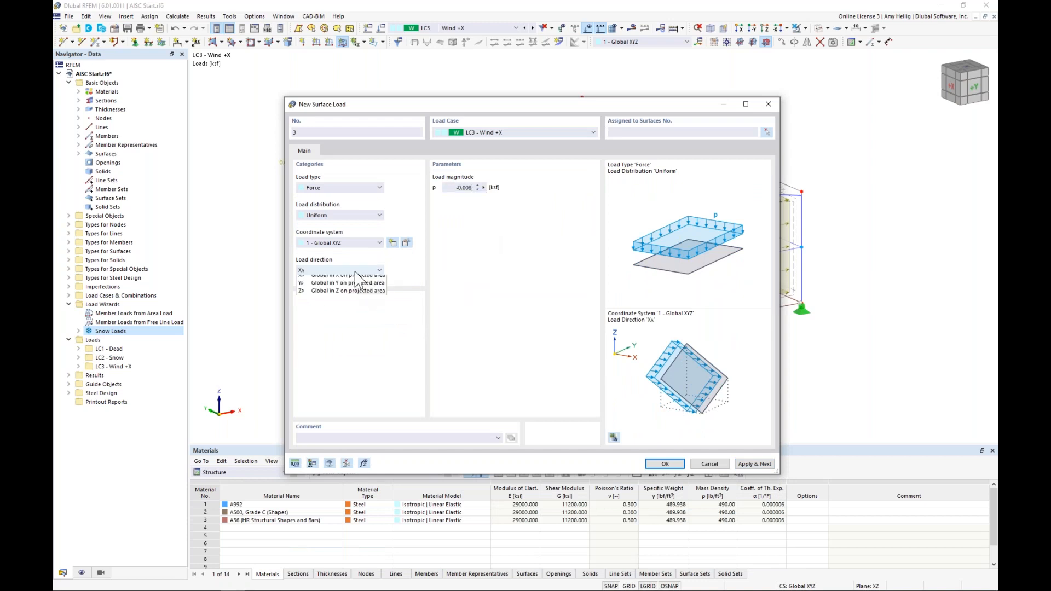
click(355, 270)
click(356, 286)
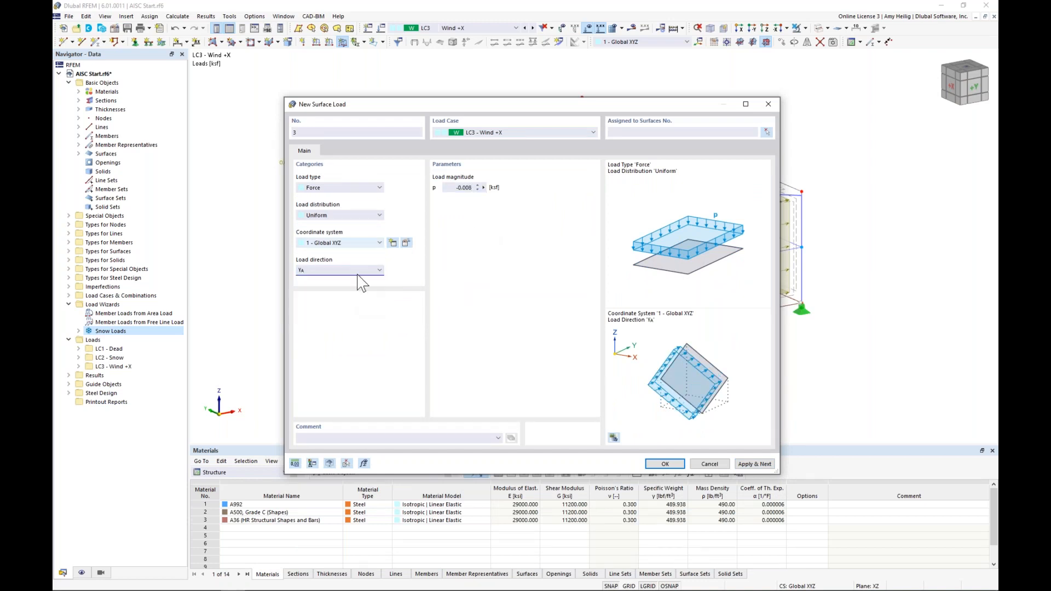
click(765, 132)
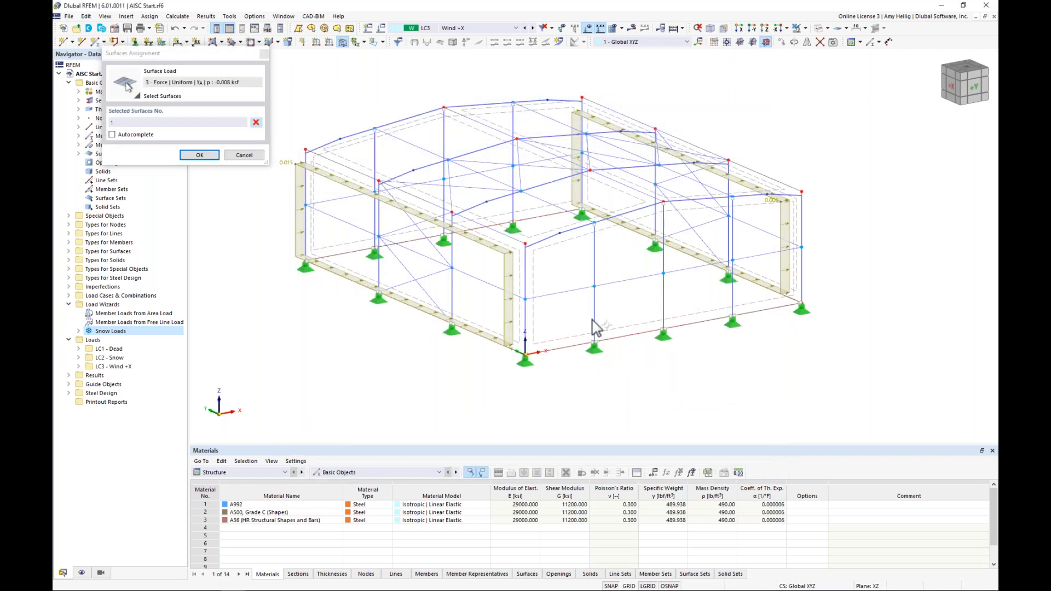
click(200, 156)
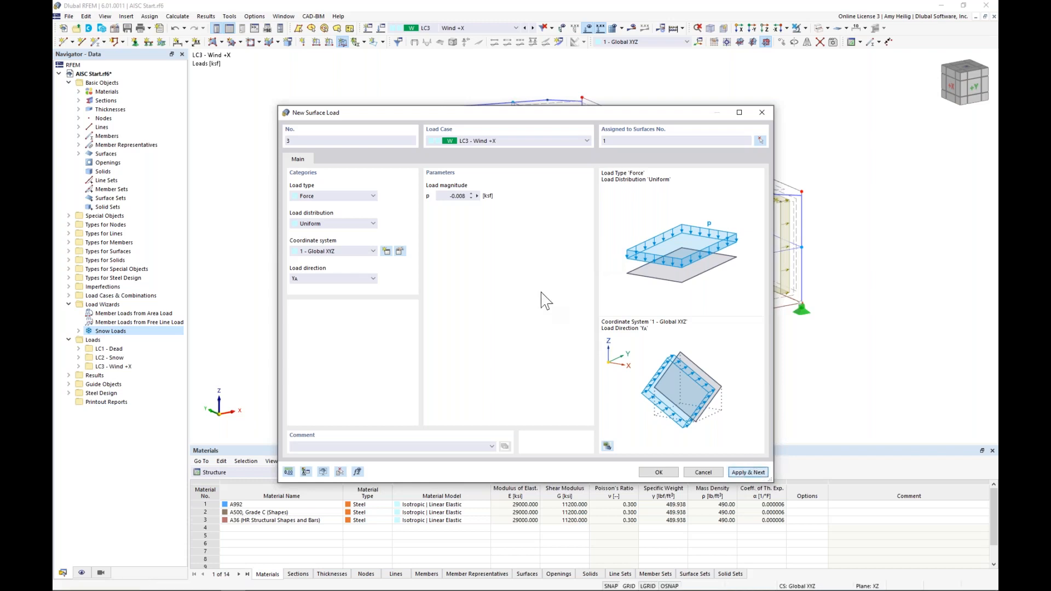
key(Return)
Apply a uniform 0.008 ksf surface load in global Y to the rear gable wall opposite surface 1.
click(448, 197)
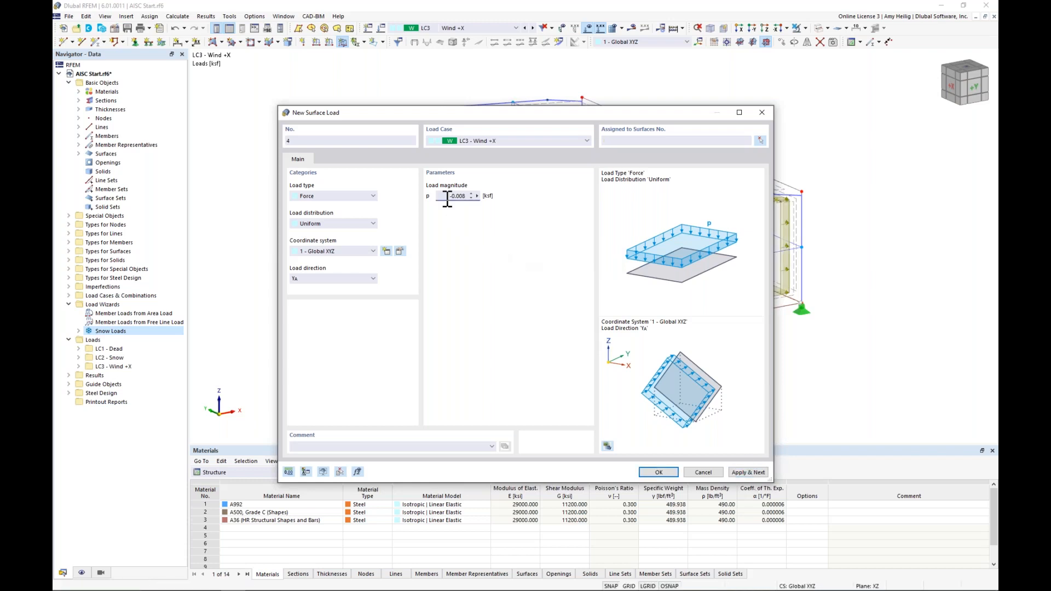
click(760, 140)
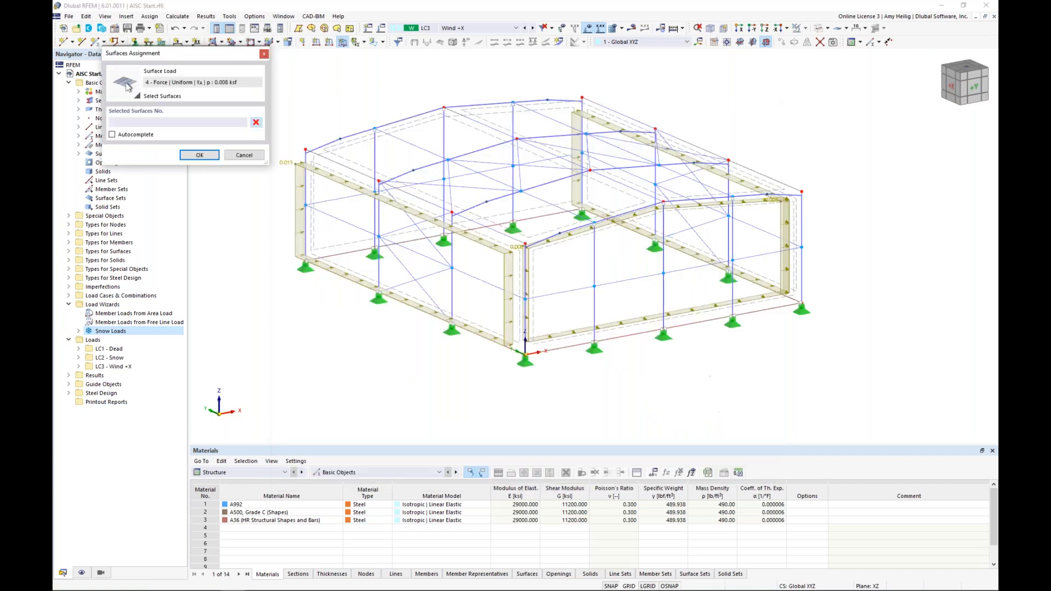
click(328, 232)
click(199, 155)
click(747, 471)
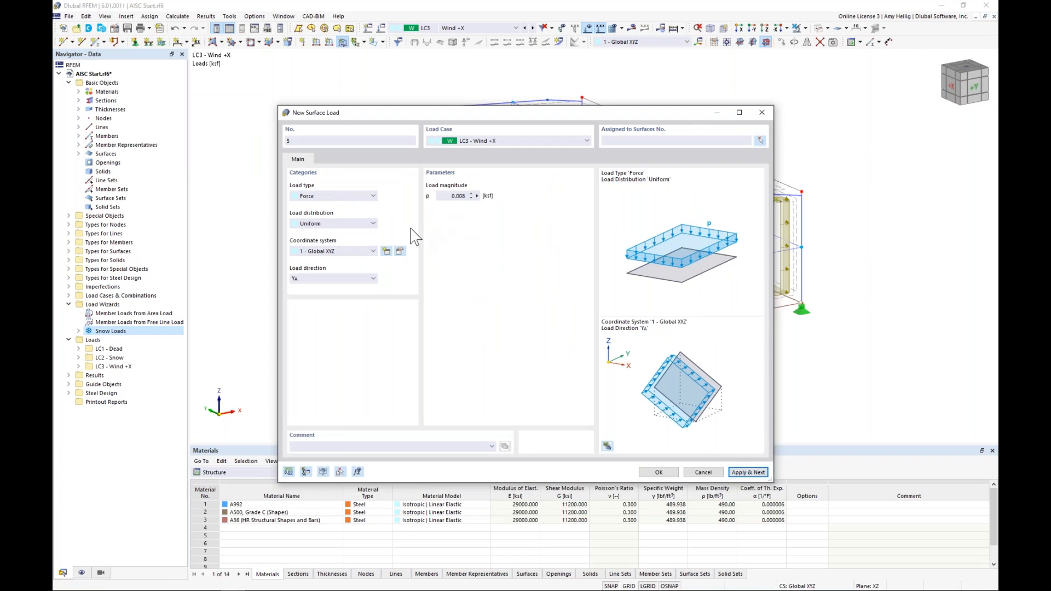
Set the next wind surface load to use the Local xyz coordinate system with load direction z.
click(359, 251)
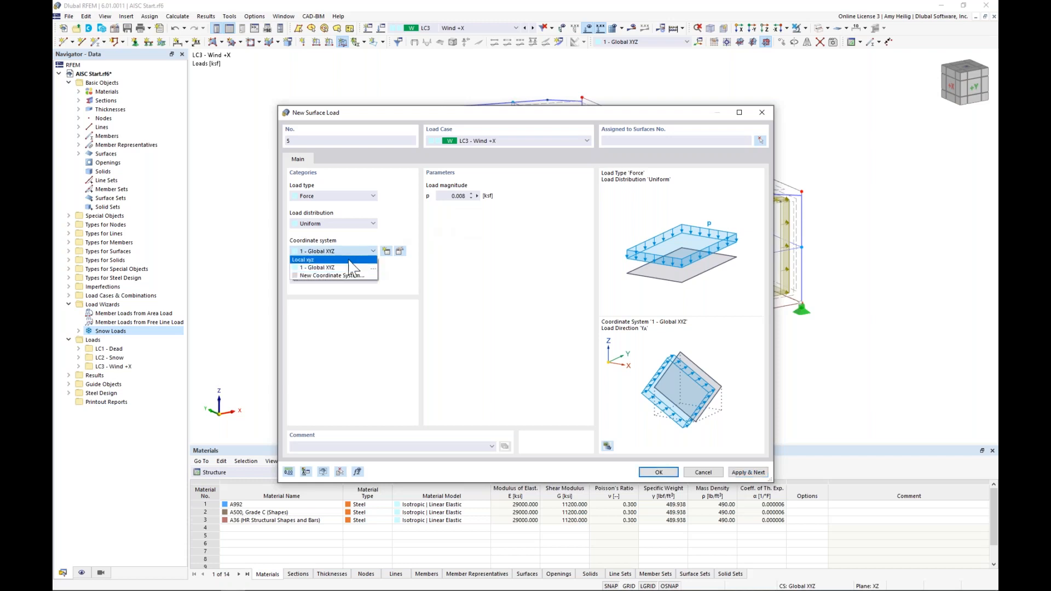
click(350, 260)
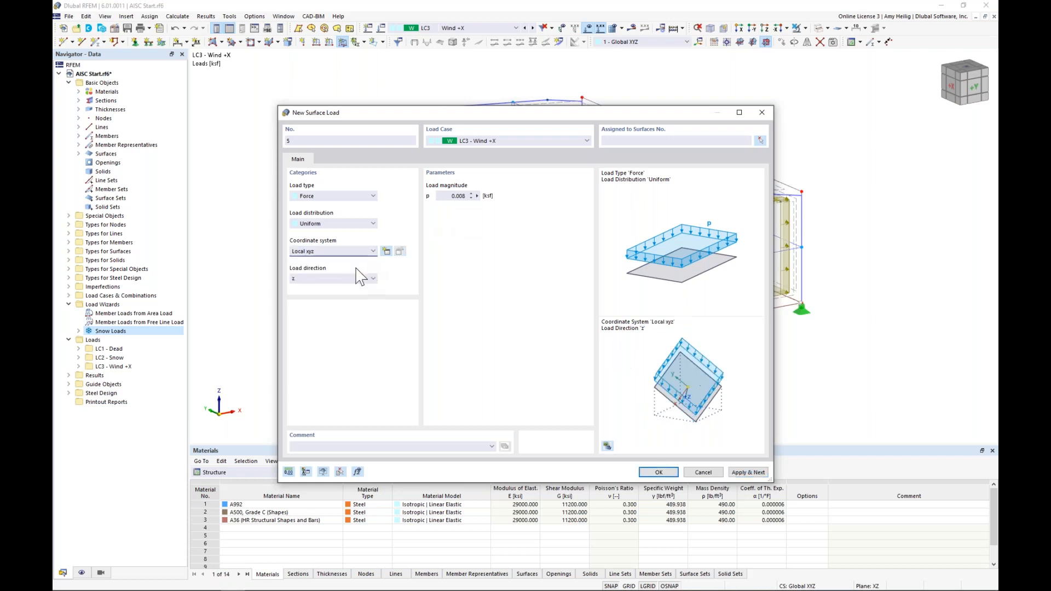
Assign the new uniform 0.008 ksf local-z surface load to surfaces 3 and 5 in load case Wind +X and create it.
drag(408, 114, 400, 265)
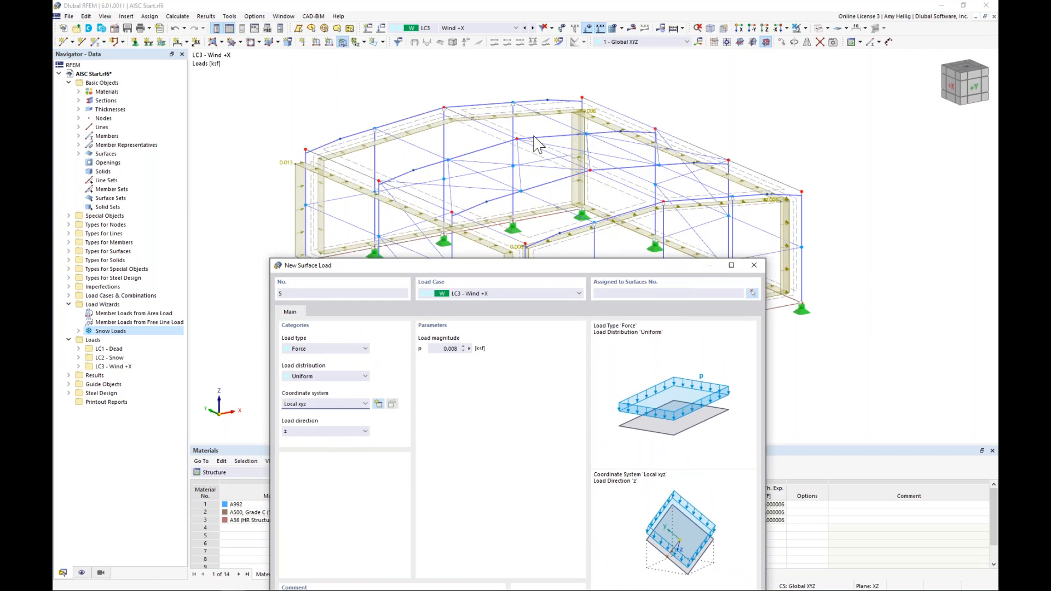
drag(501, 266, 498, 131)
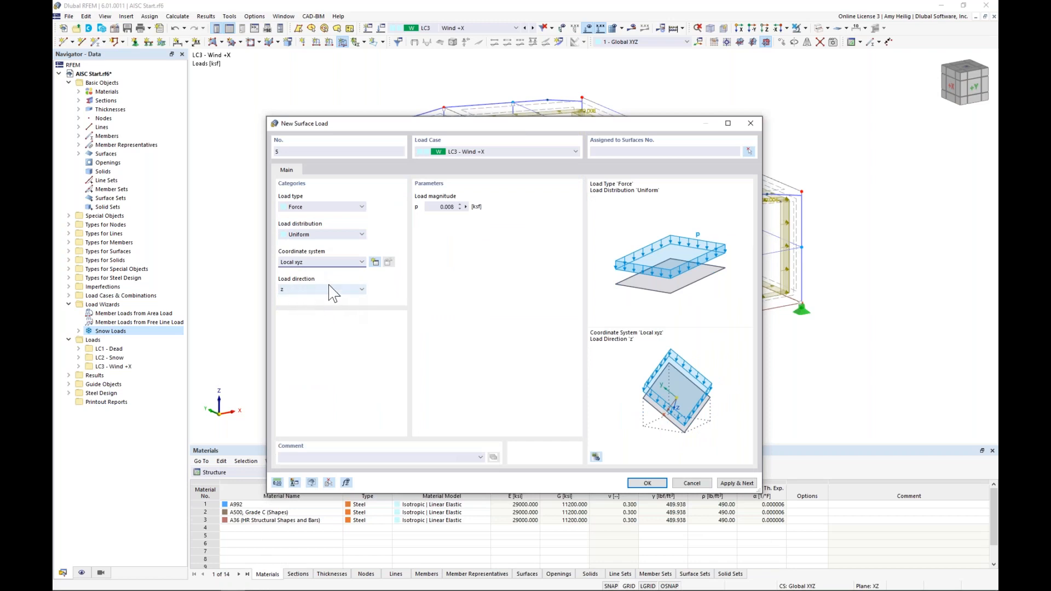
click(748, 151)
text(3,5)
click(200, 156)
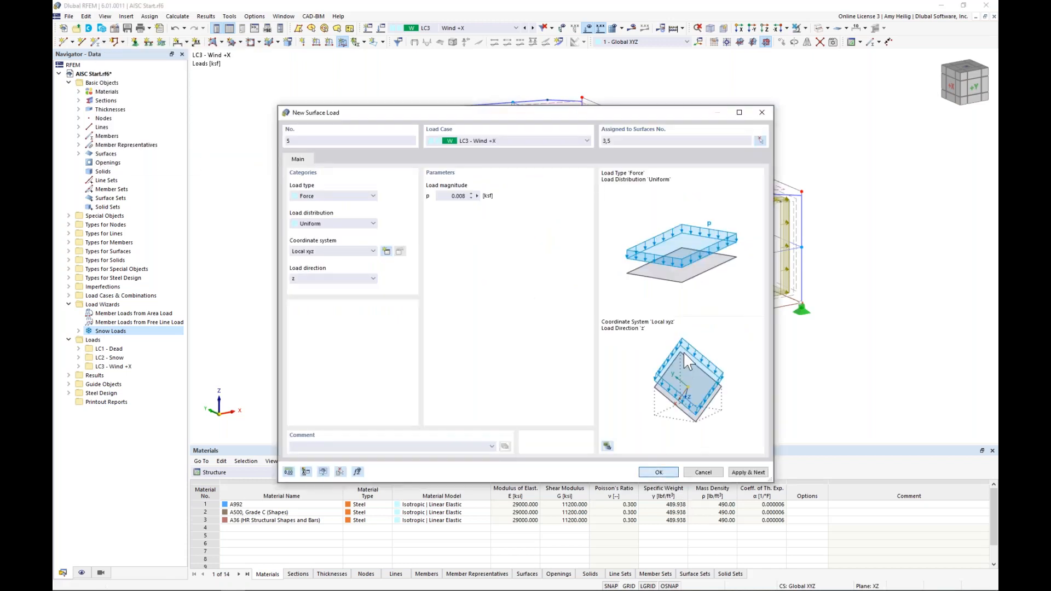
key(Return)
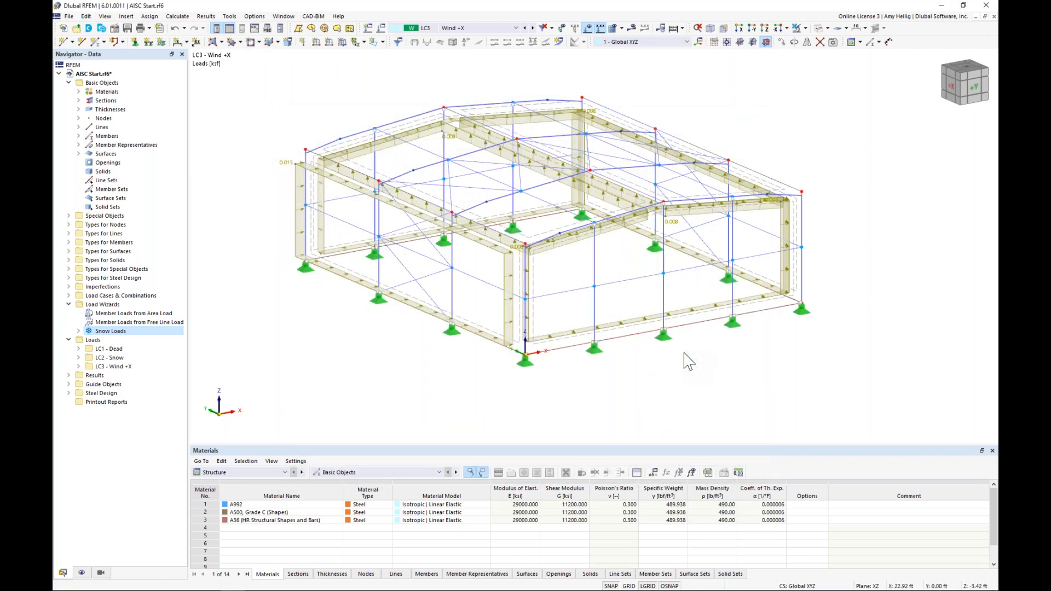
Temporarily display the Wind +X surface loads as transferred member loads, then restore the surface load display.
click(83, 571)
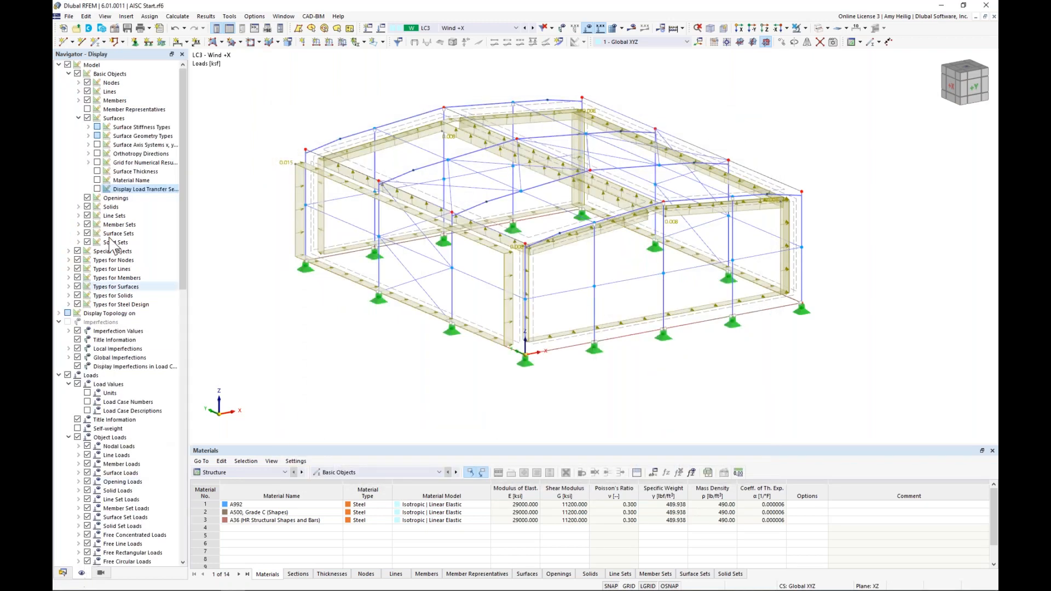
click(97, 189)
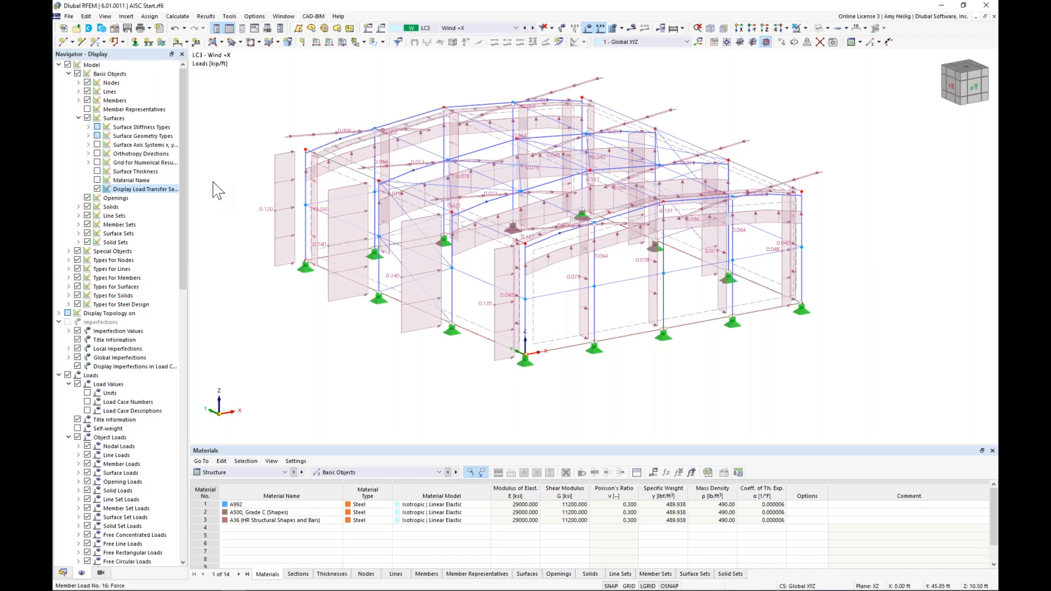
click(98, 190)
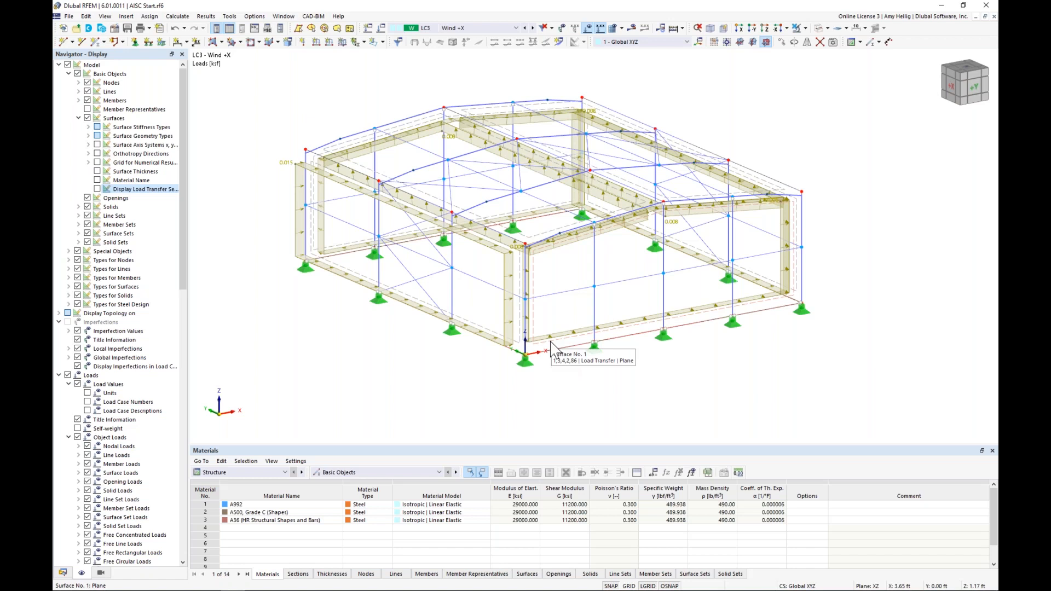
click(62, 572)
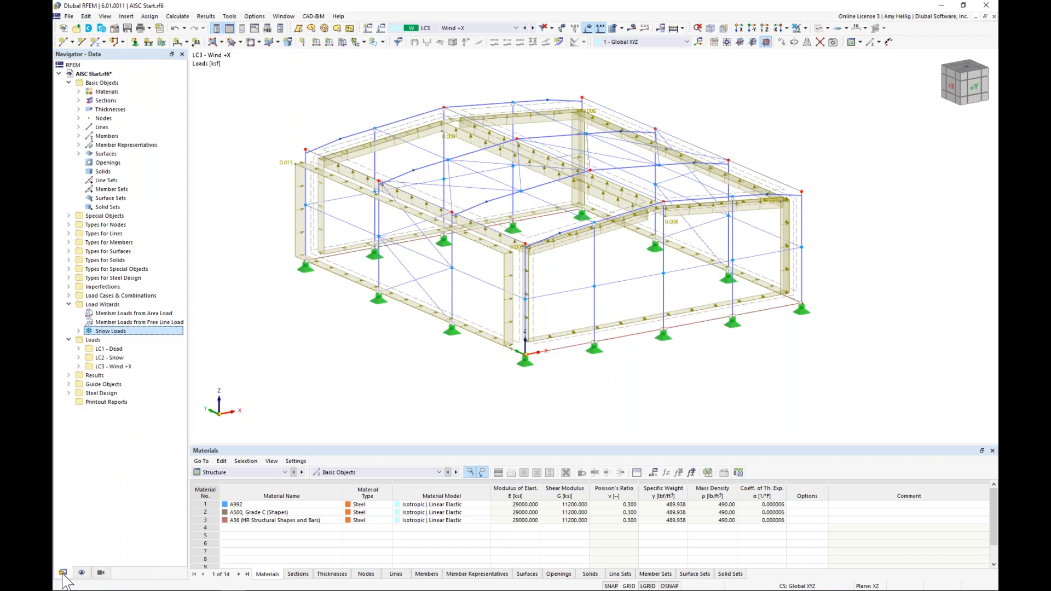
List the model's load cases and view the loads of LC1 Dead and LC2 Snow.
click(68, 295)
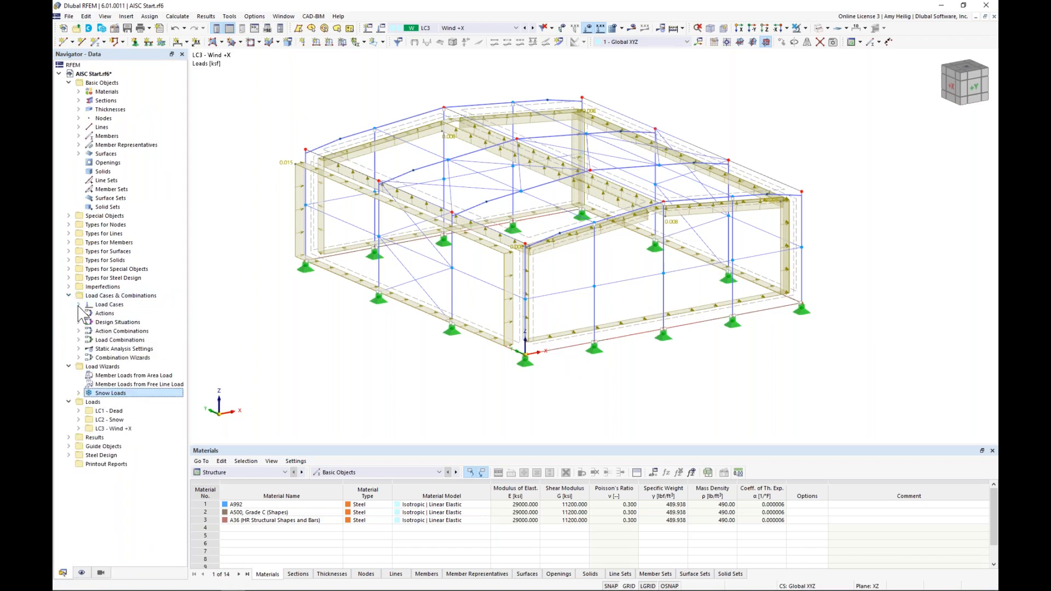
click(78, 305)
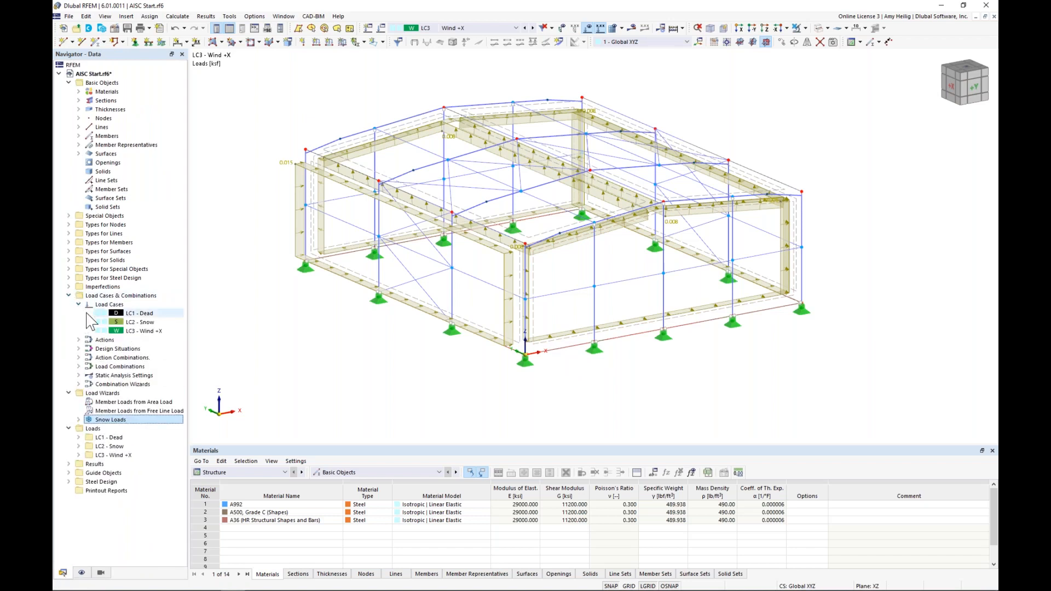
click(136, 313)
click(138, 322)
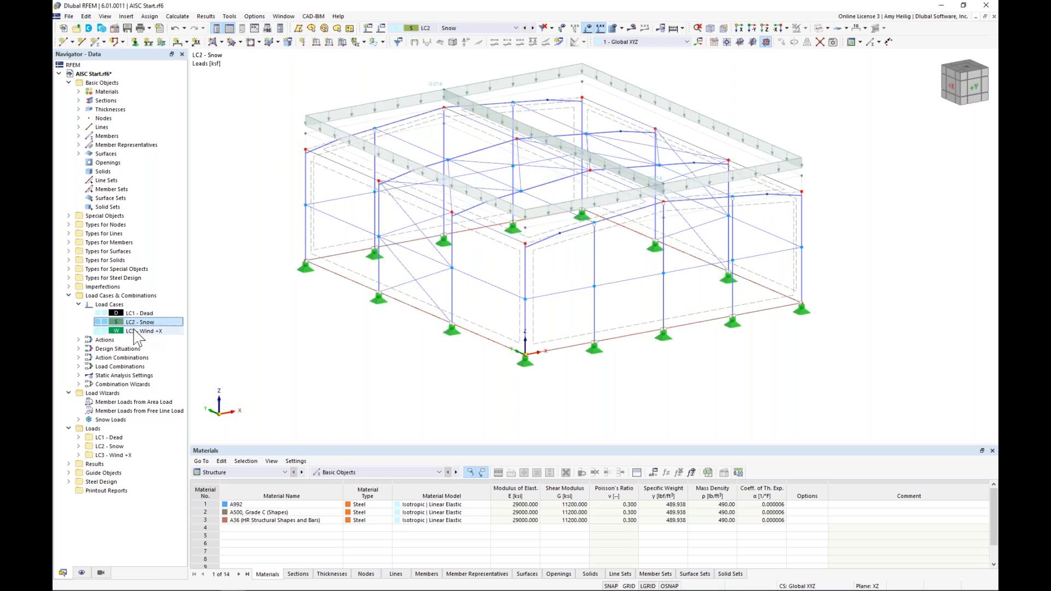
Copy load case LC3 Wind +X to a new load case LC4 named Wind +Y.
click(137, 331)
right_click(134, 332)
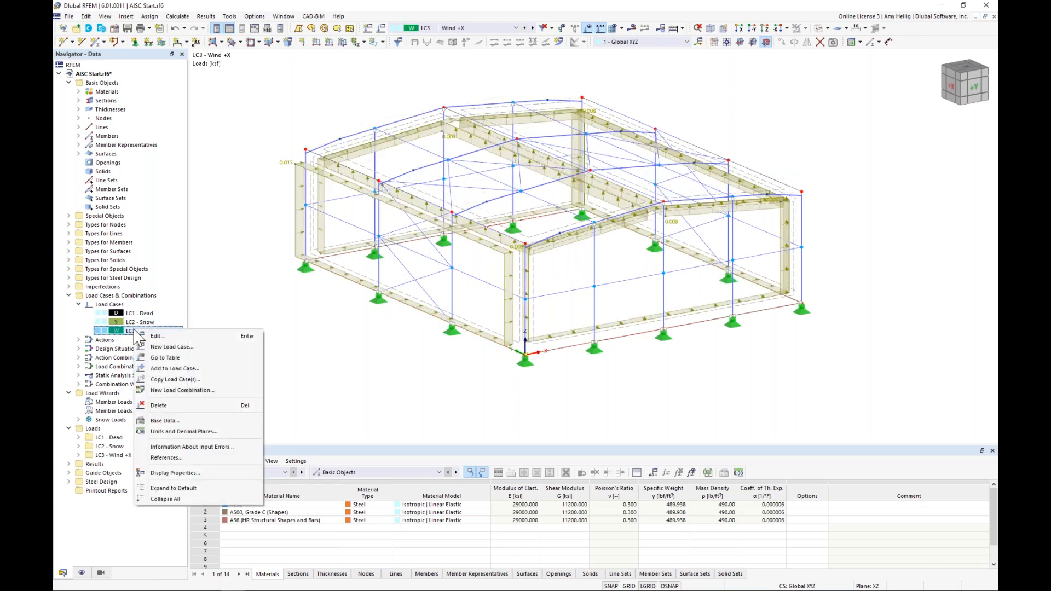
click(162, 380)
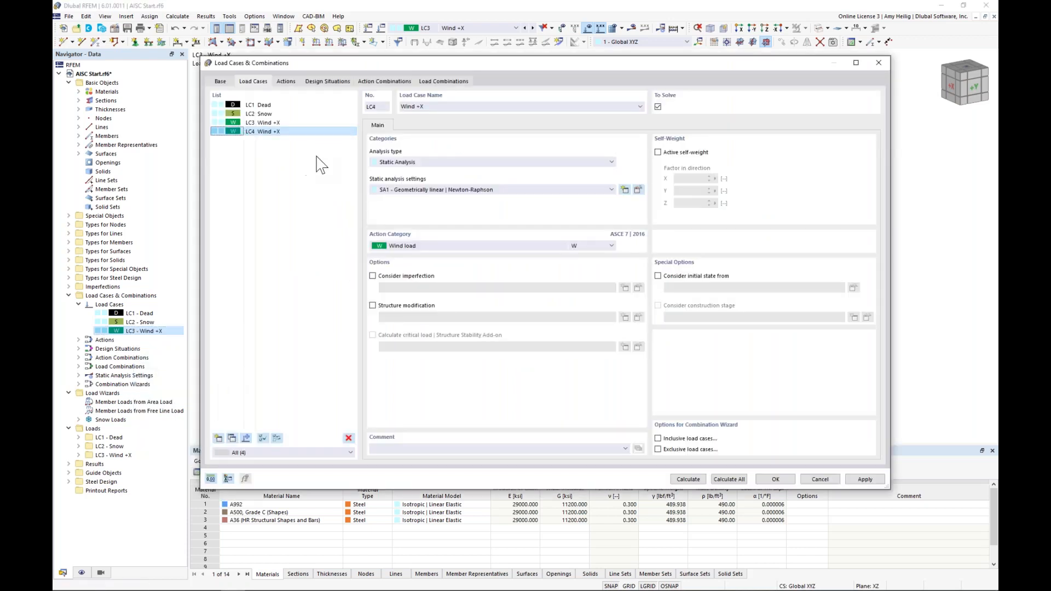
click(427, 106)
text(Y)
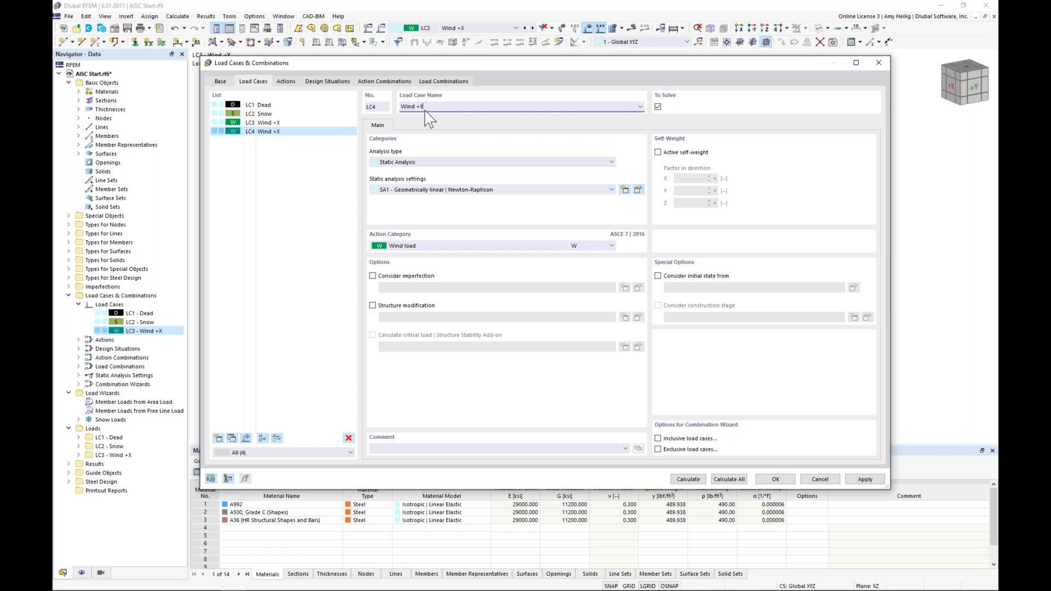
click(776, 479)
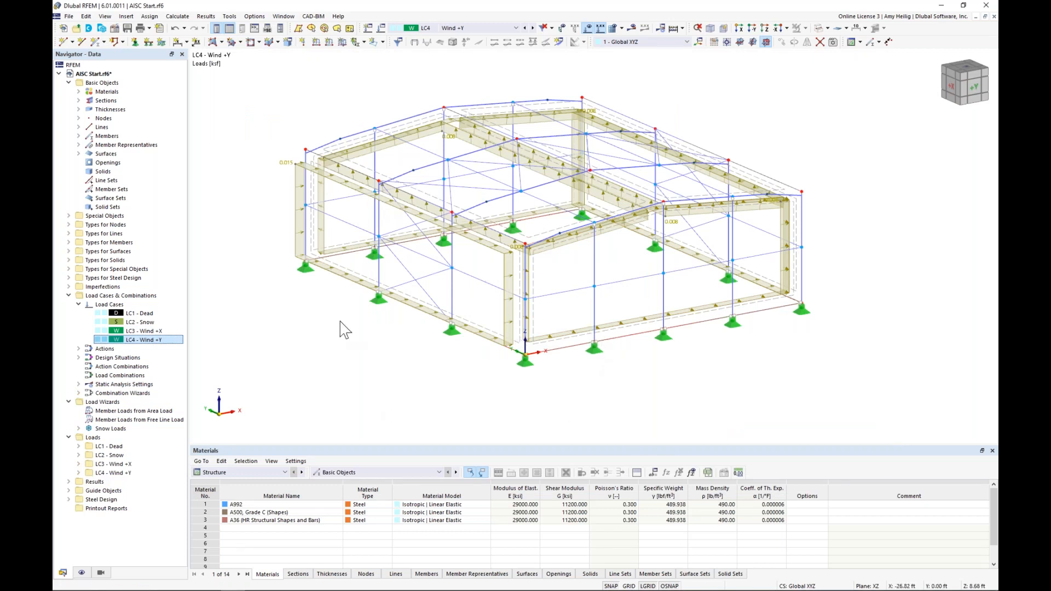
In the Wind +Y surface loads table, set the load on surface 4 to -0.008 ksf and on surface 2 to 0.008 ksf.
drag(353, 445, 364, 356)
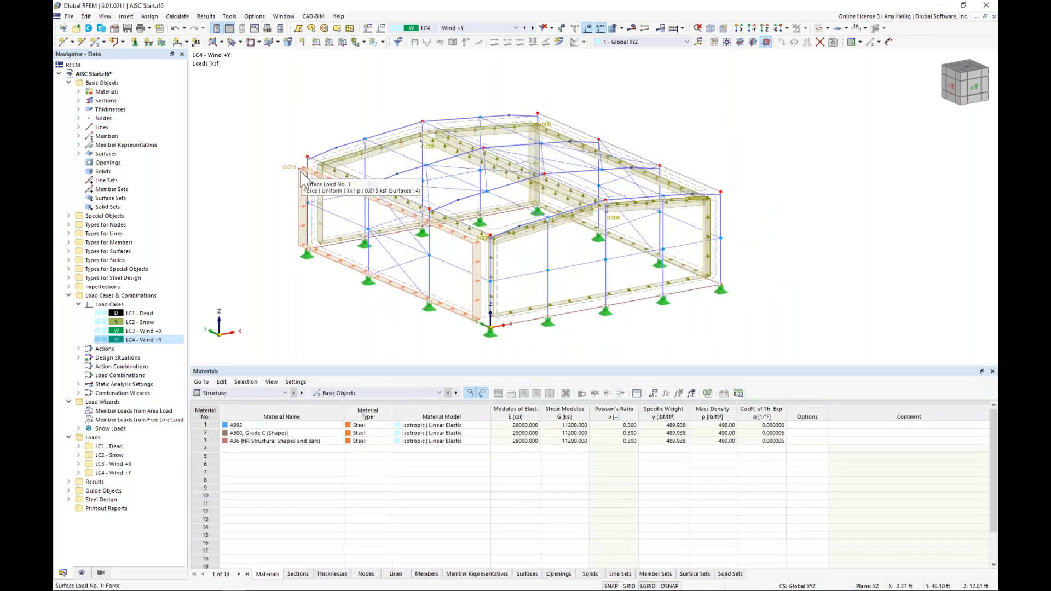
click(266, 394)
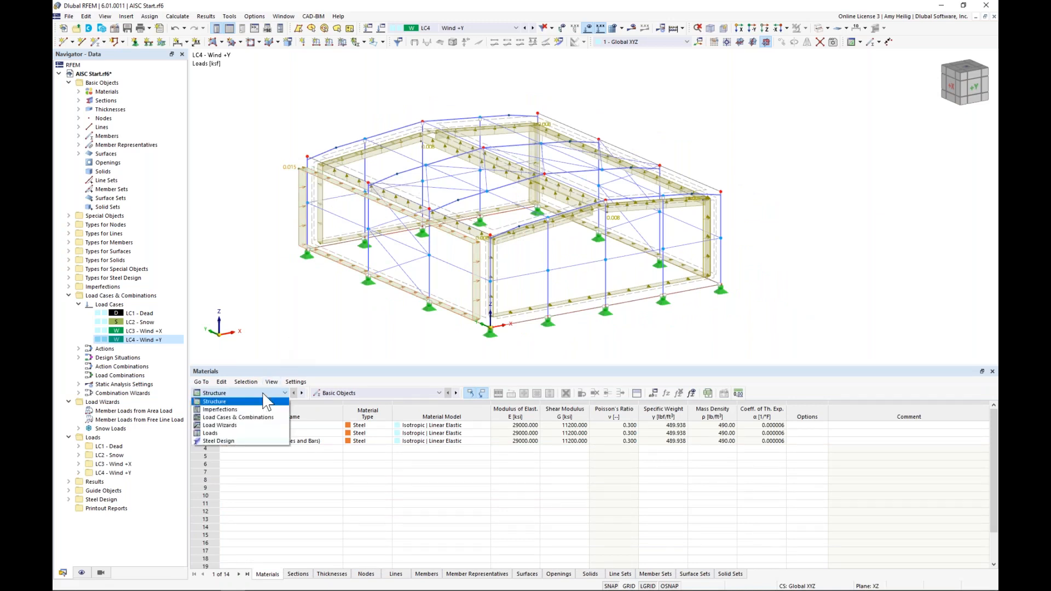
click(248, 432)
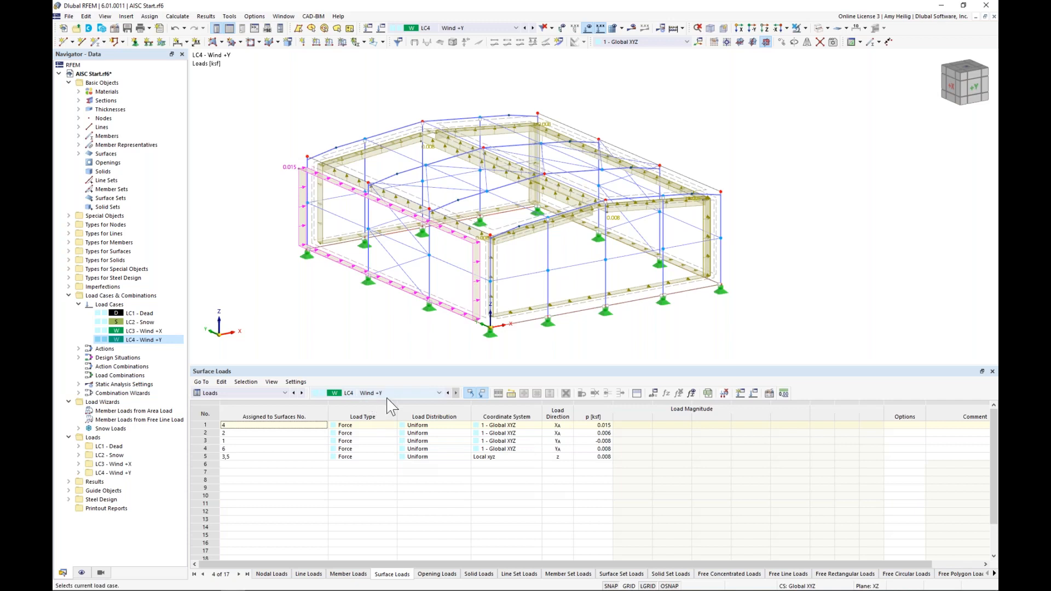
click(595, 425)
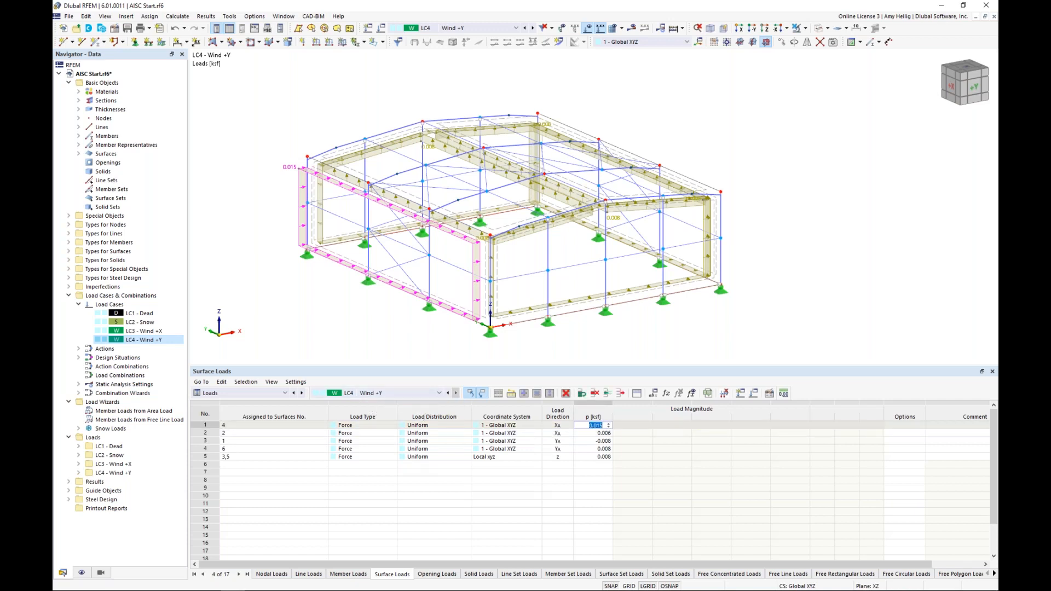
text(-0.008)
key(Return)
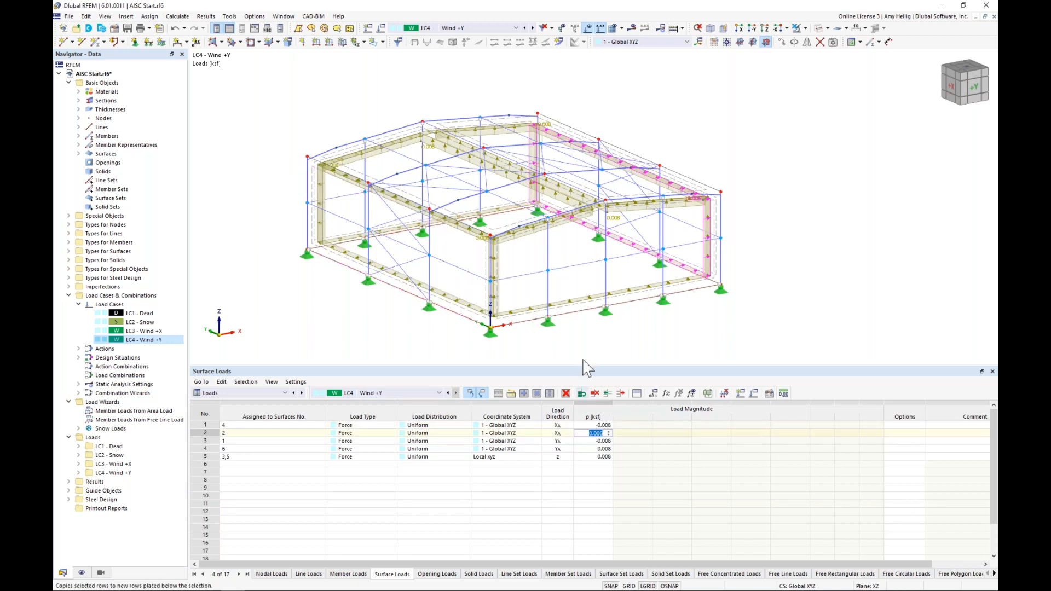
text(0.008)
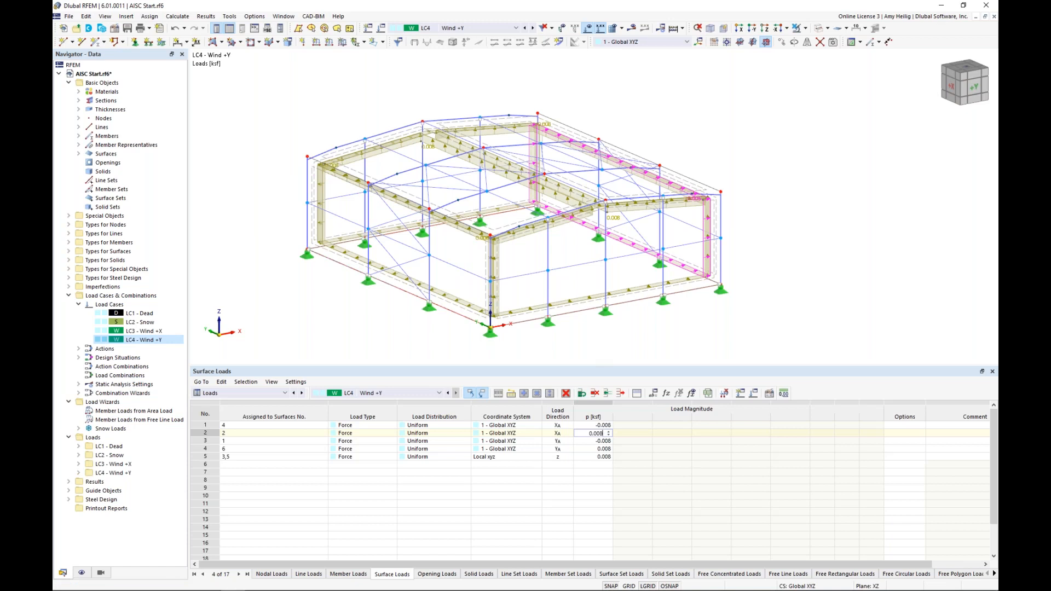
key(Return)
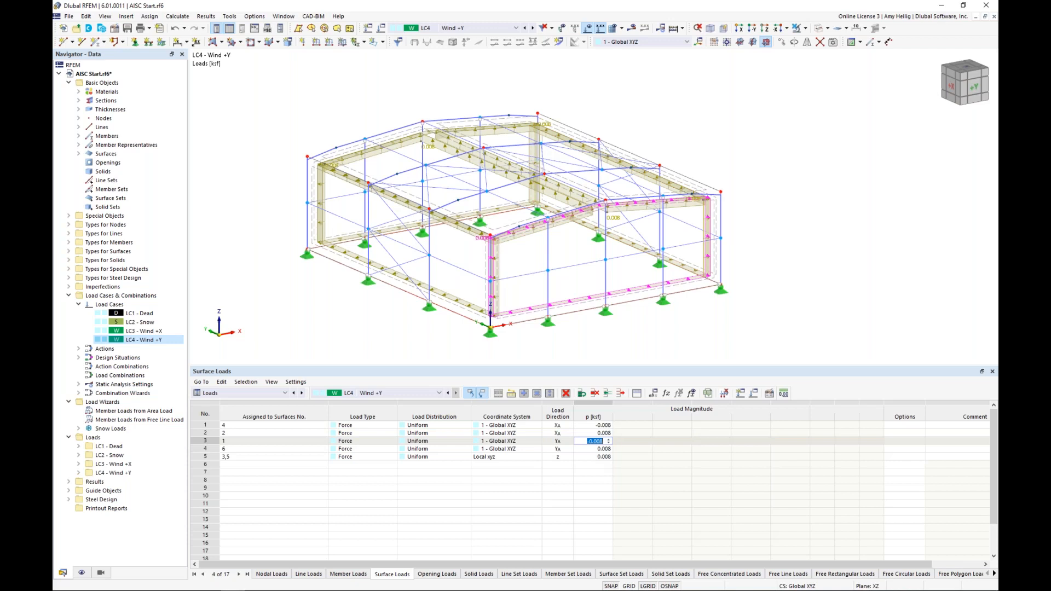
Set the Wind +Y load on surface 1 to 0.015 ksf and on surface 6 to 0.006 ksf.
text(0.015)
key(Return)
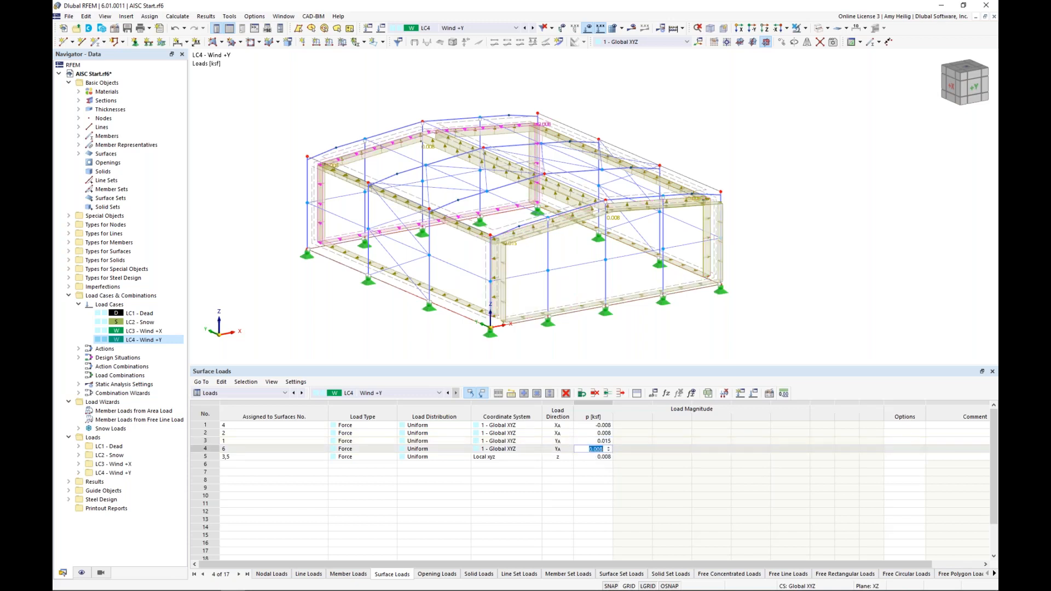
text(0.006)
key(Up)
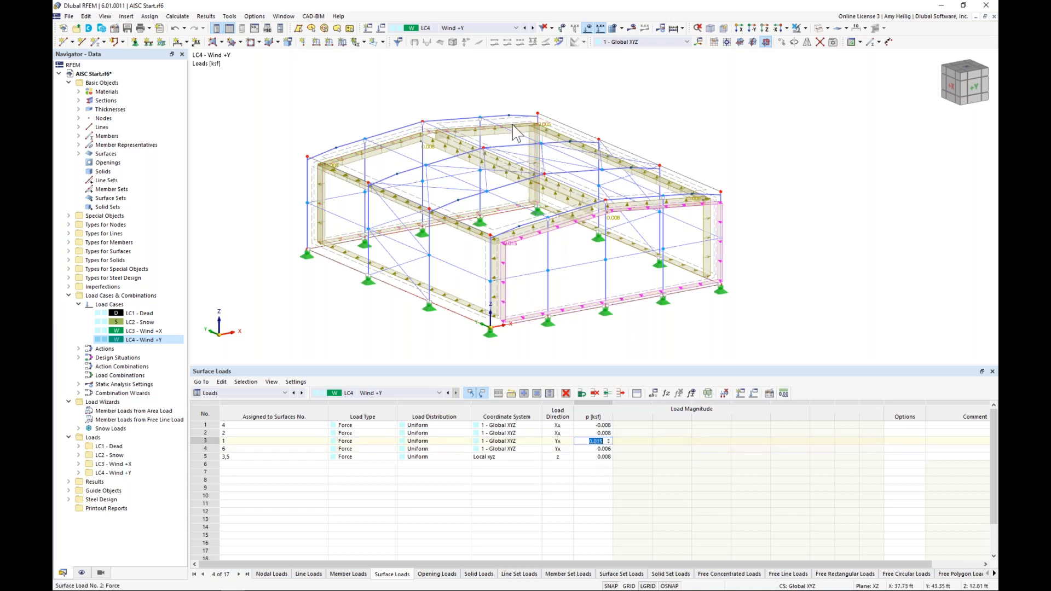
click(801, 235)
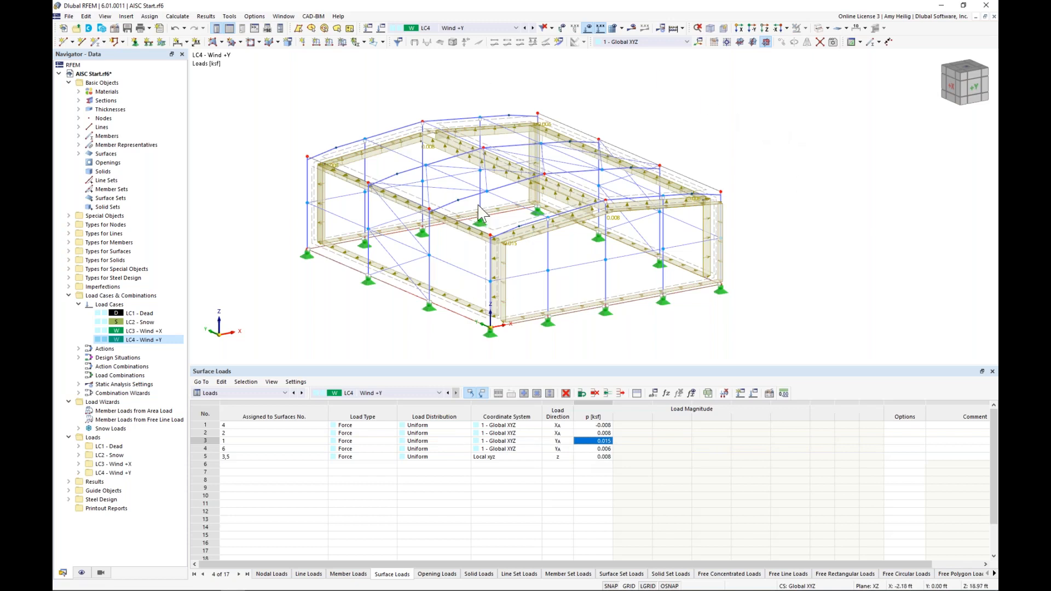
Review the list of load cases, design situations and load combinations without changing the active load case.
click(472, 29)
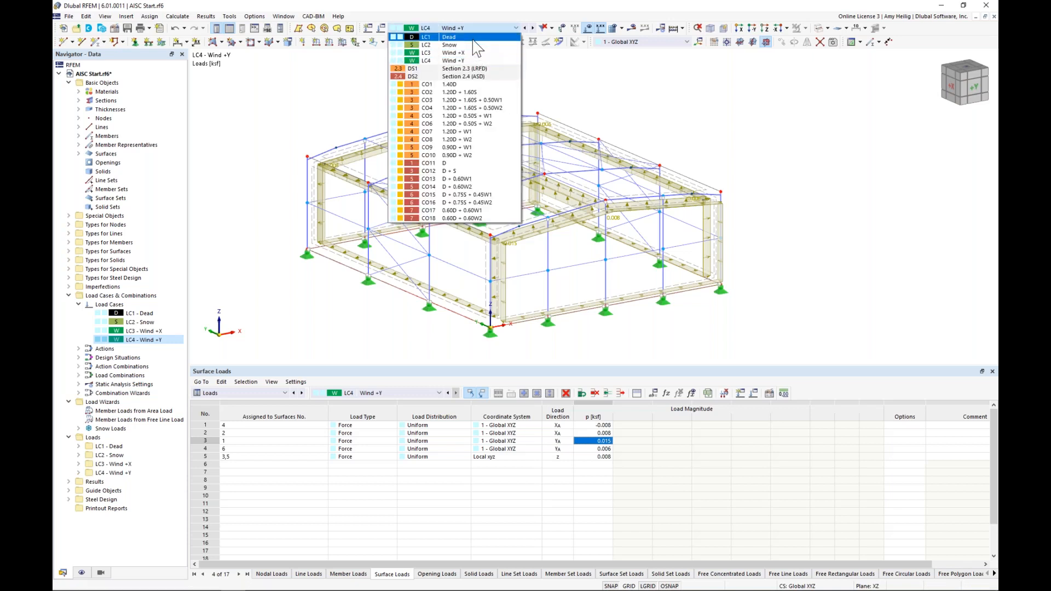
click(642, 102)
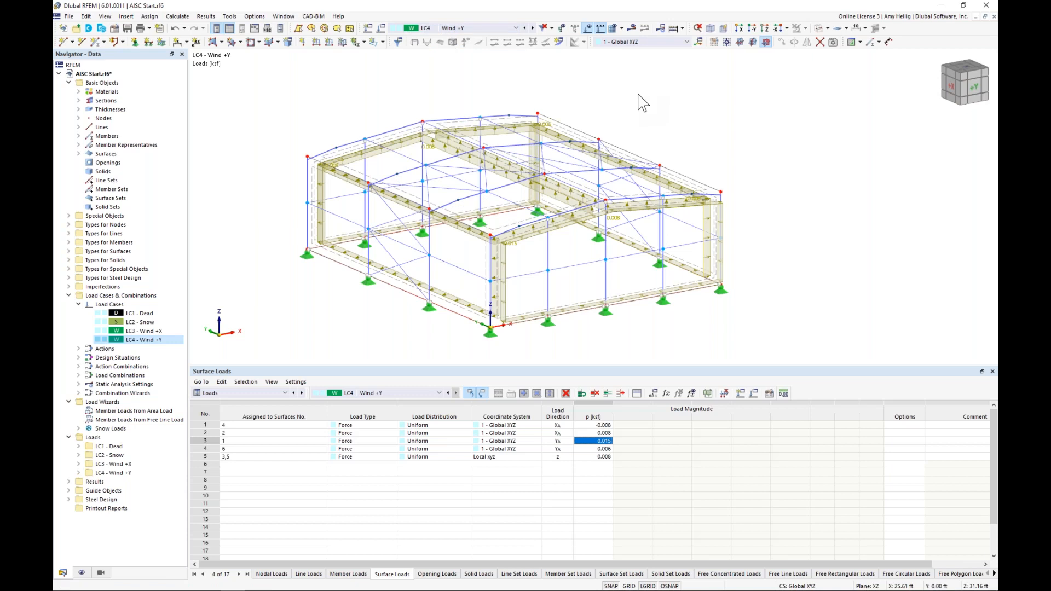
Switch to the PowerPoint slide show and advance to the AISC 360-16 Ch. C Design for Stability slide.
key(super+Tab)
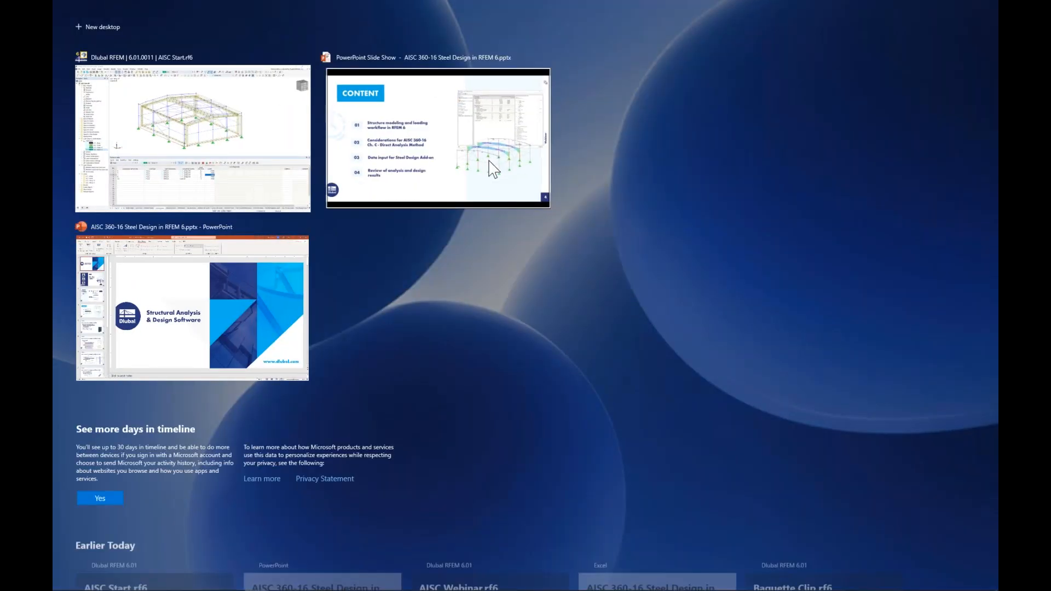
click(492, 167)
key(Right)
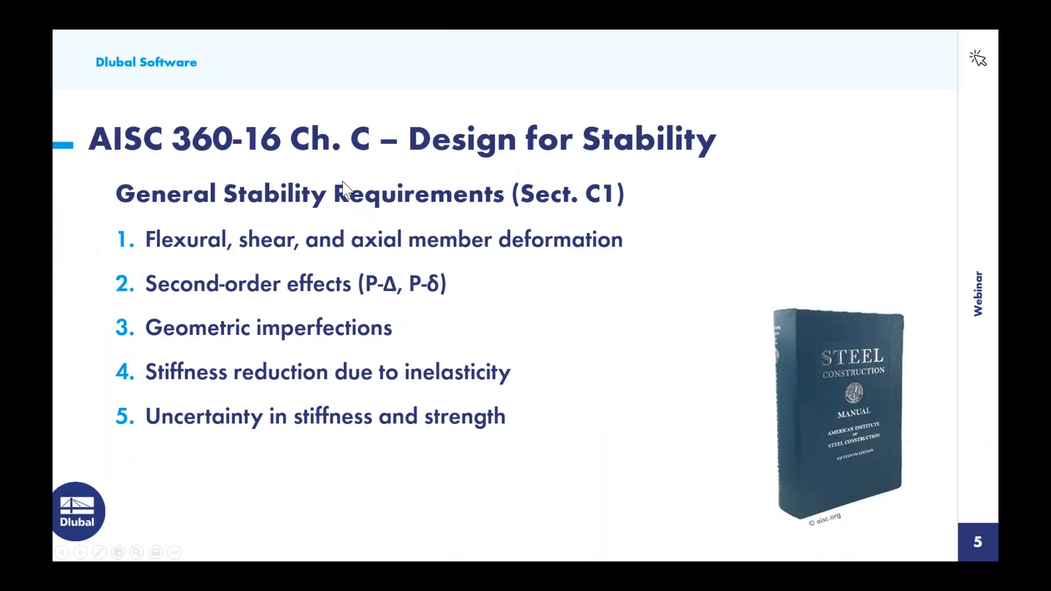
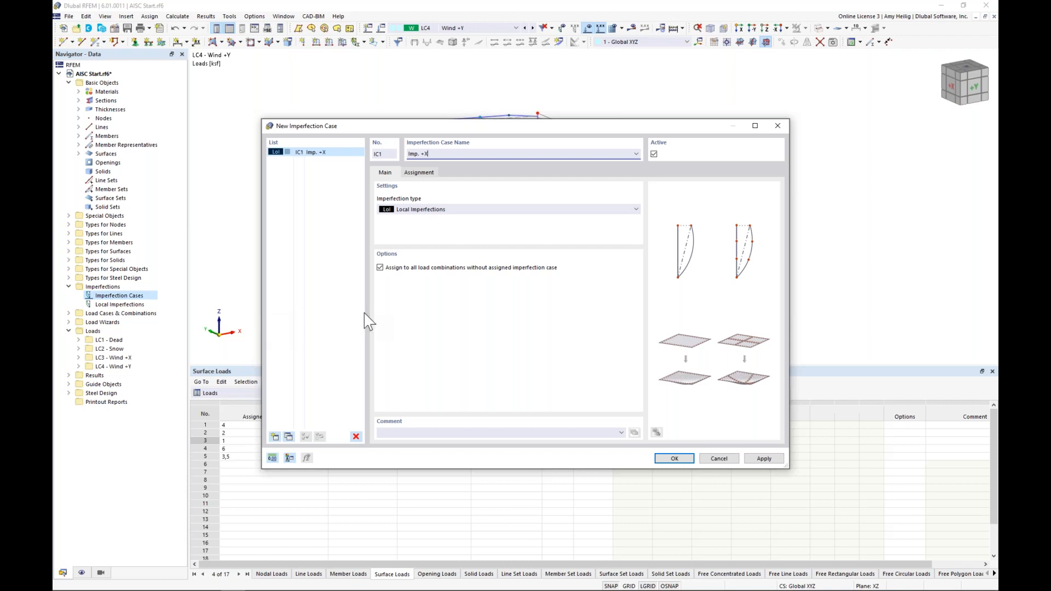
Assign load case LC3 Wind +X to the imperfection case Imp. +X.
click(419, 172)
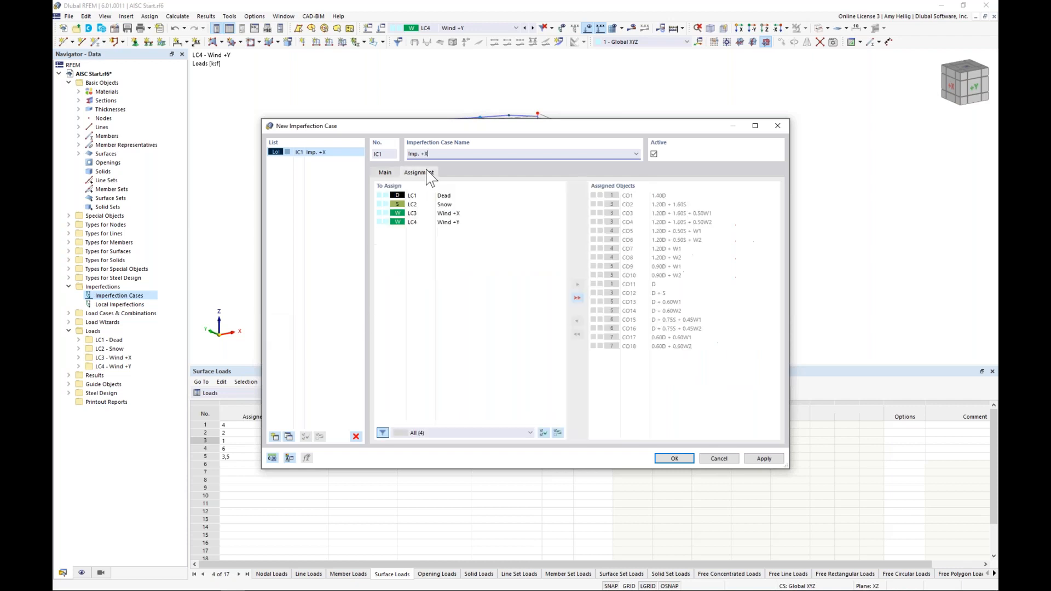
double_click(467, 215)
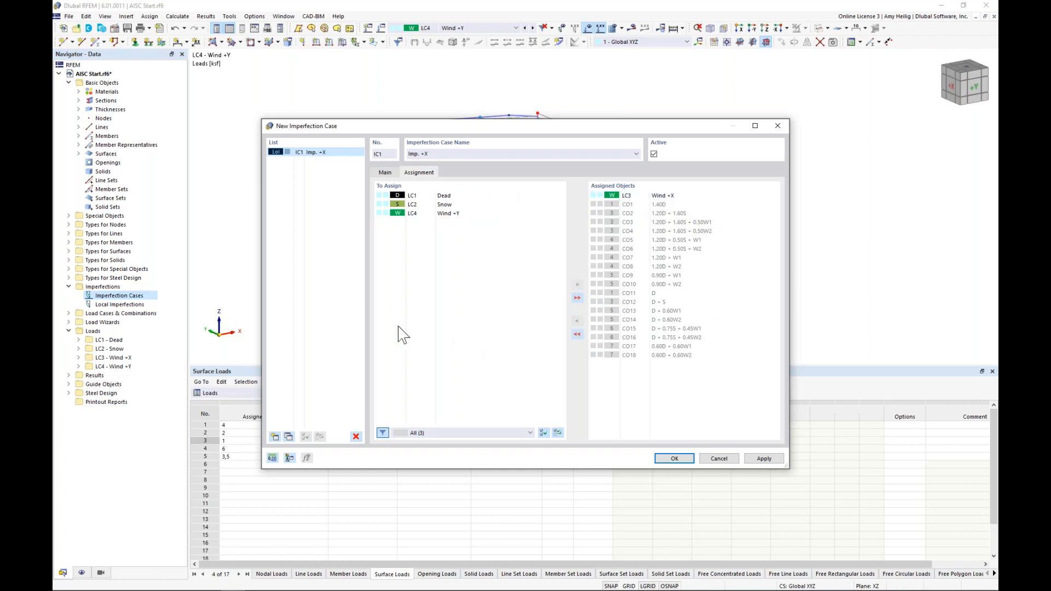
Copy the Imp. +X imperfection case, name the copy Imp. +Y and assign load case LC4 Wind +Y to it.
click(288, 437)
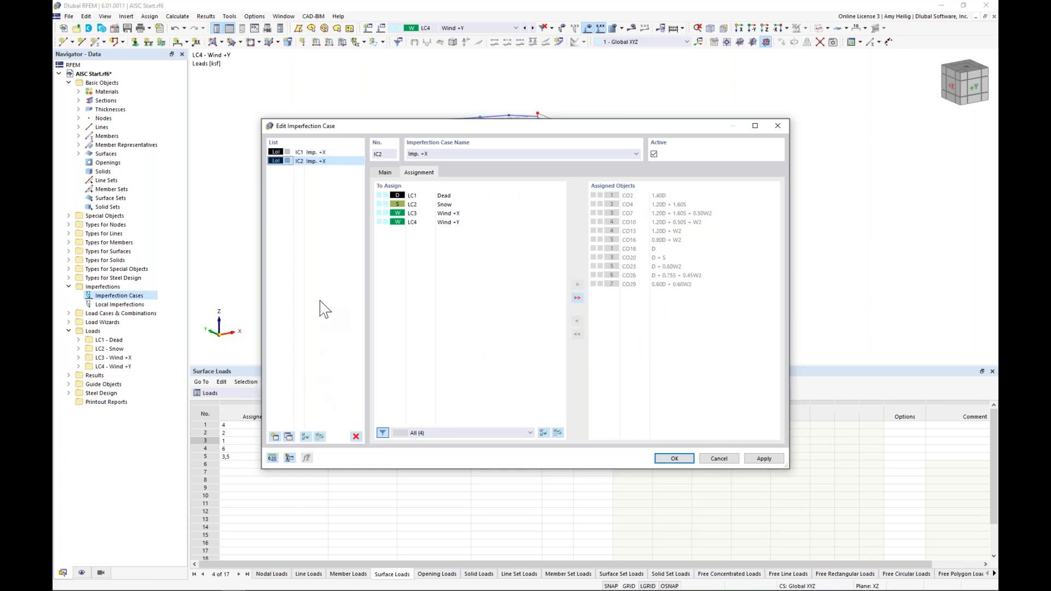
click(436, 154)
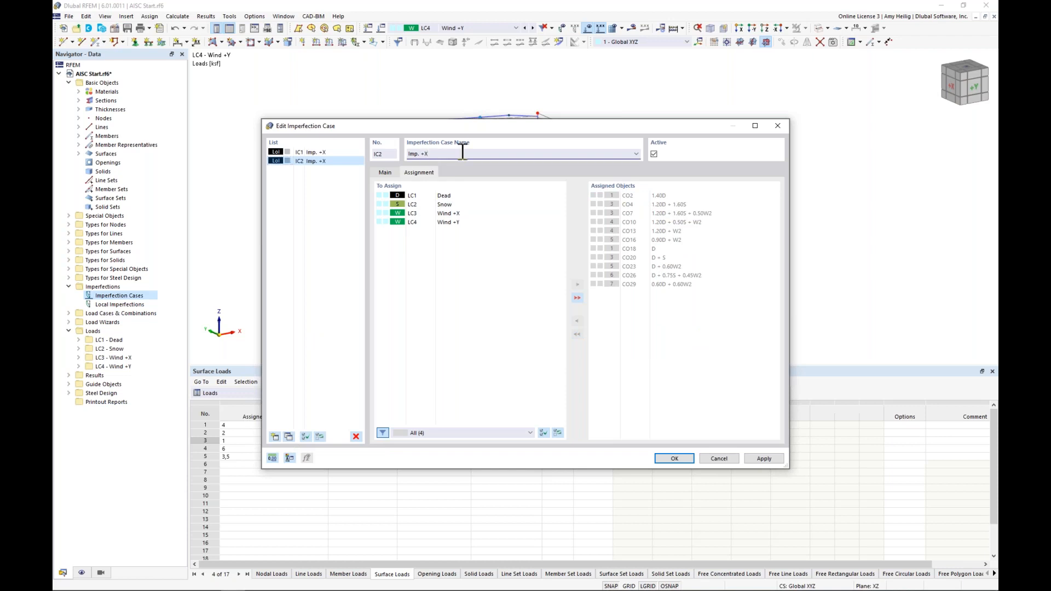
double_click(456, 223)
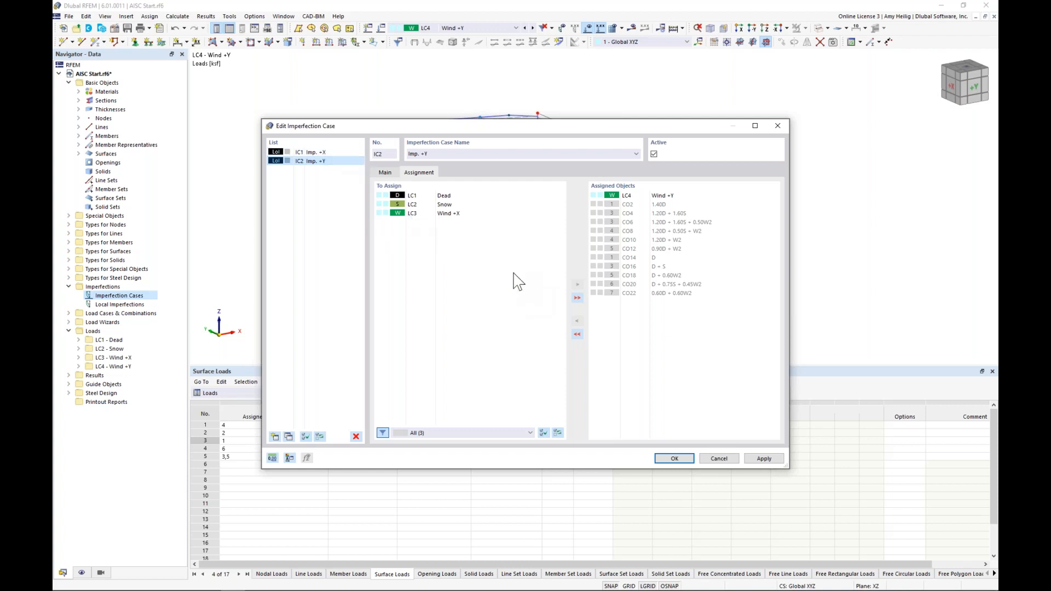
Accept the imperfection case settings and limit the visible members to sections 1 - W 14x48 and 6 - W 8x31.
click(684, 462)
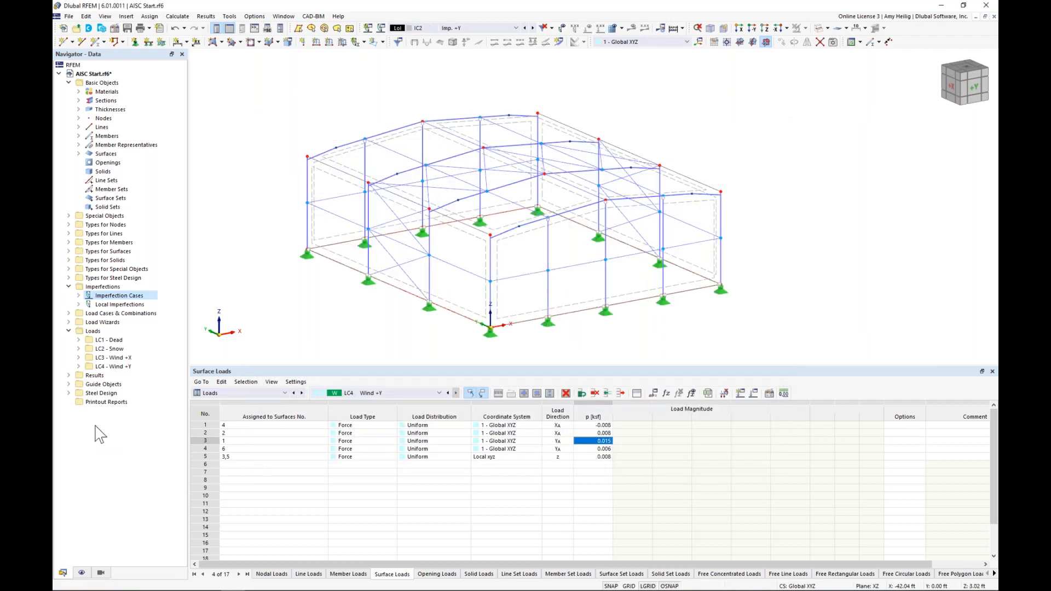
click(101, 573)
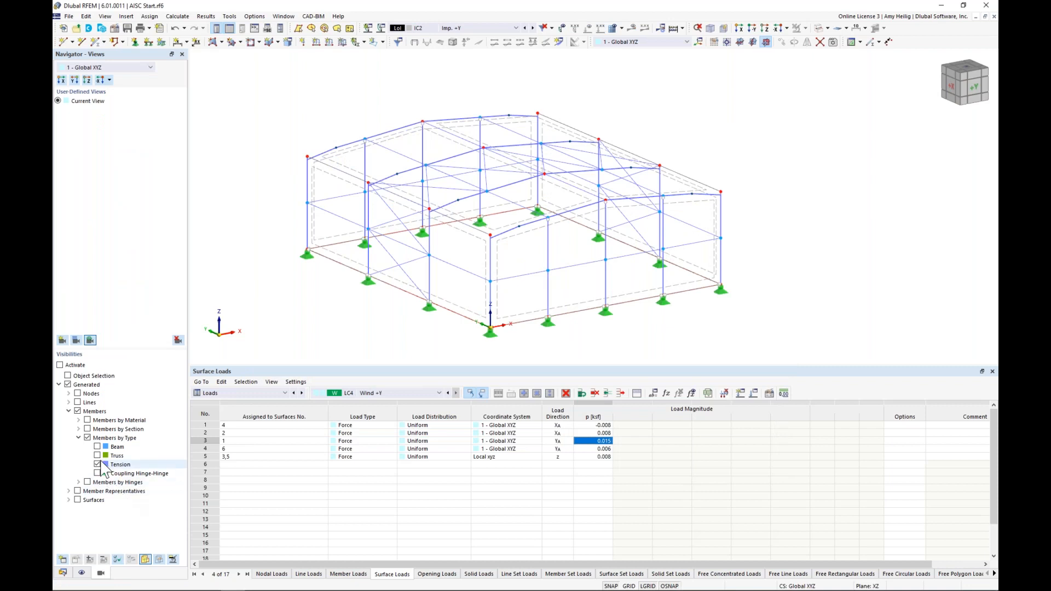
click(87, 438)
click(78, 438)
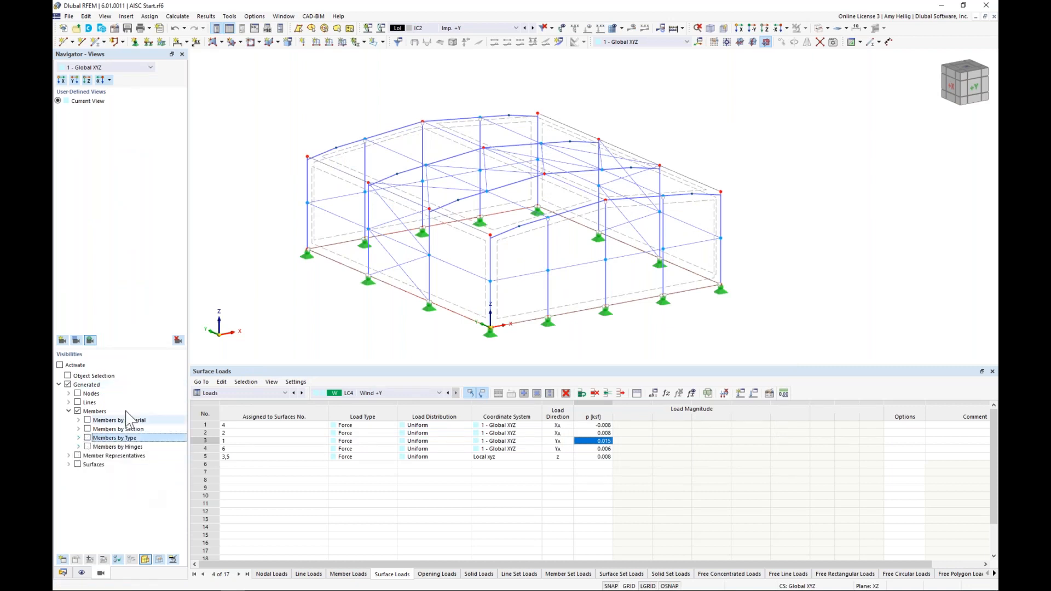
click(79, 429)
click(97, 438)
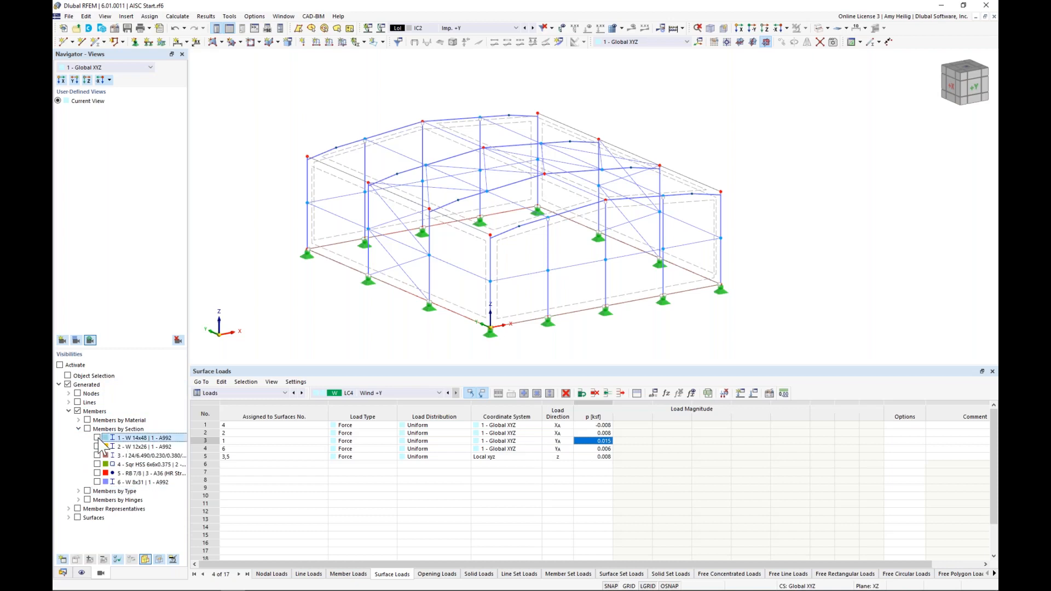
click(97, 481)
middle_drag(598, 305, 530, 276)
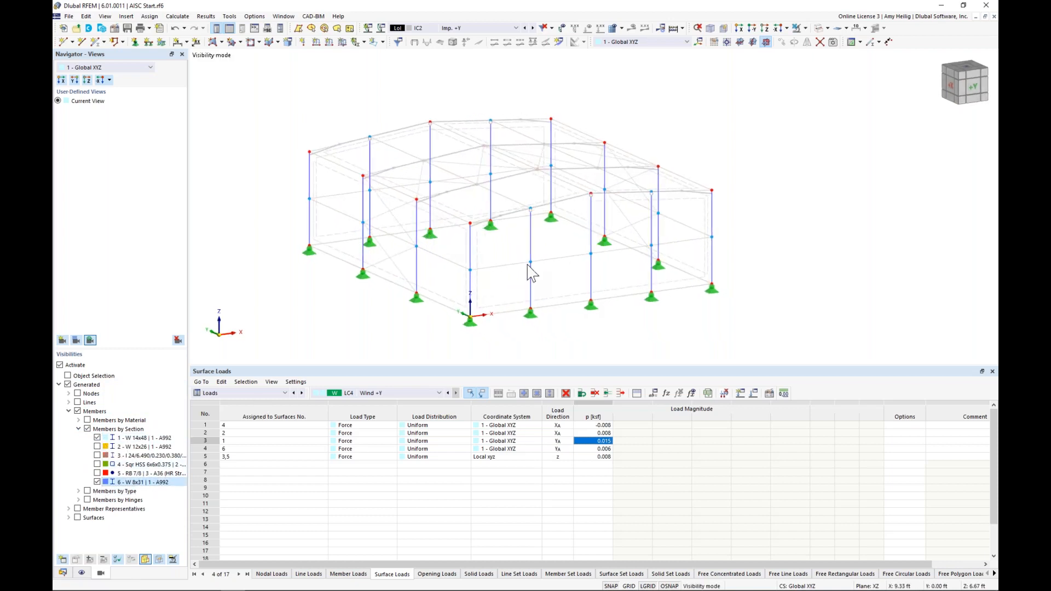
Turn on the local axis systems of the members to check the orientation of the columns.
right_click(533, 293)
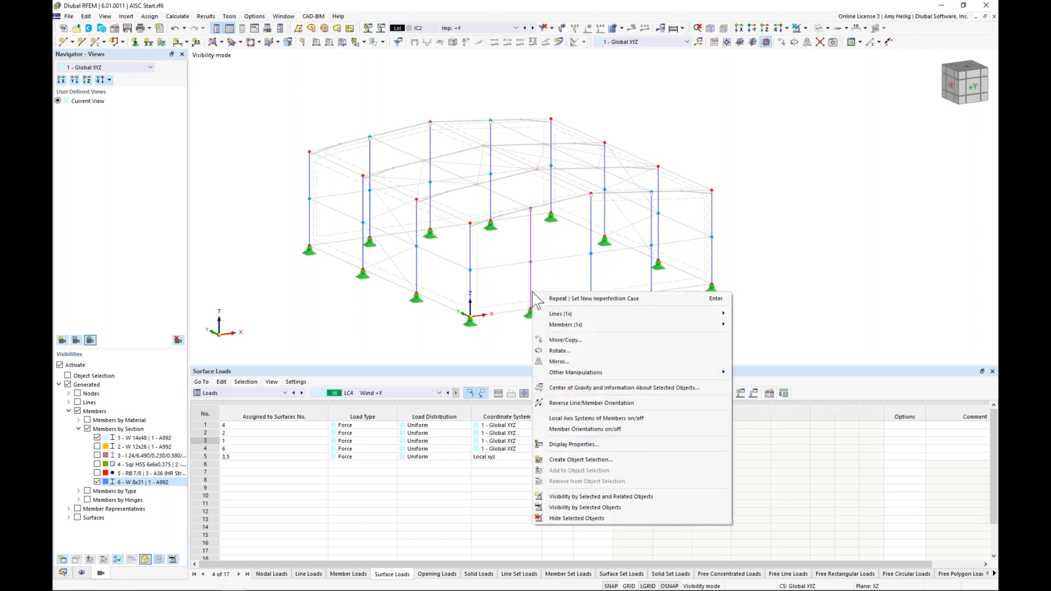
click(575, 419)
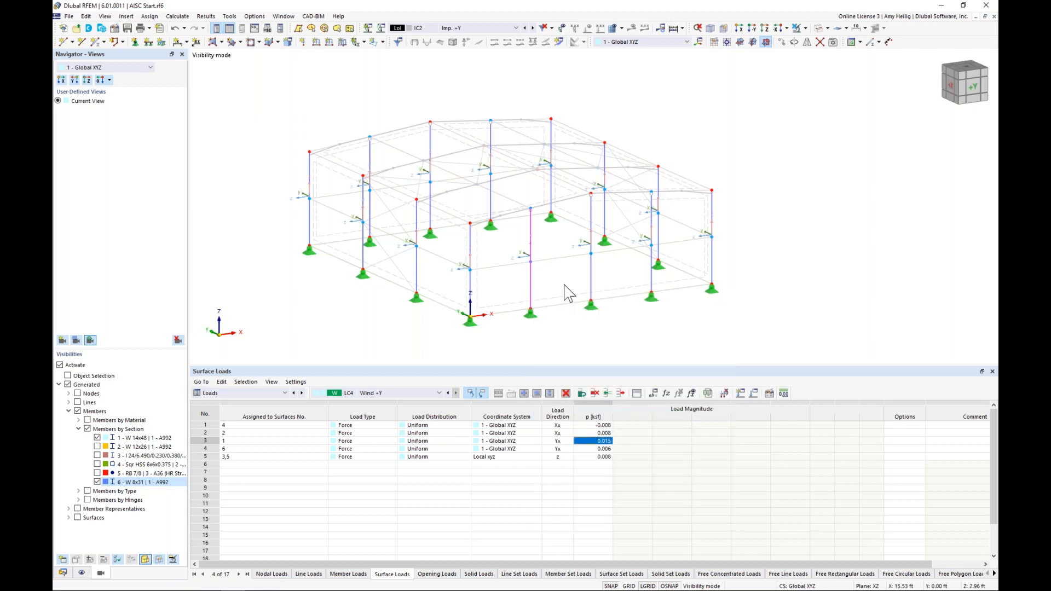
scroll(569, 293, up, 1)
middle_drag(566, 292, 606, 284)
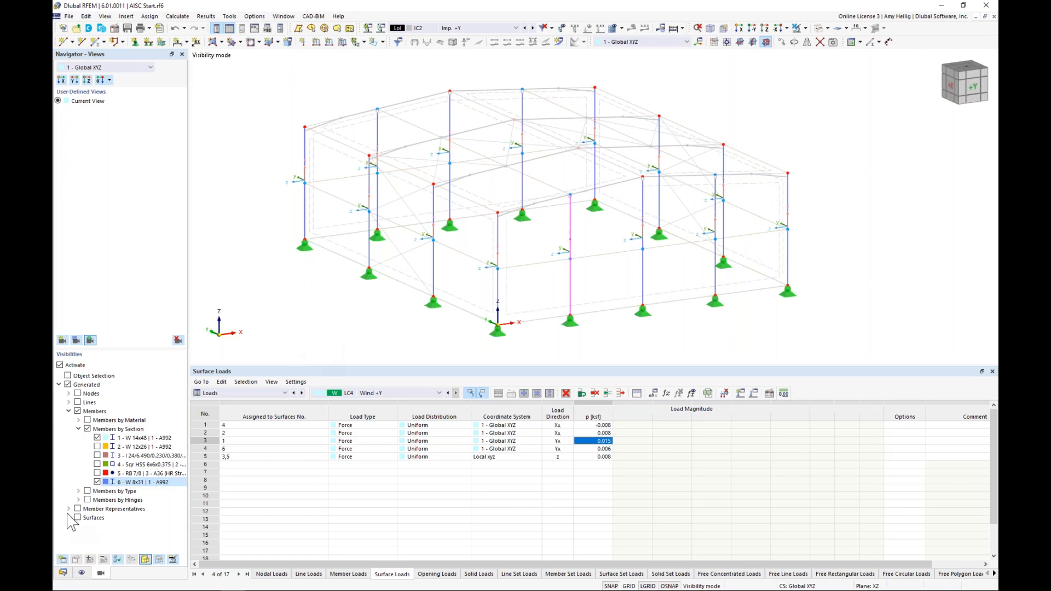
Create a local member imperfection for IC1 - Imp. +X with the definition type ANSI/AISC 360-16 | Current.
click(63, 572)
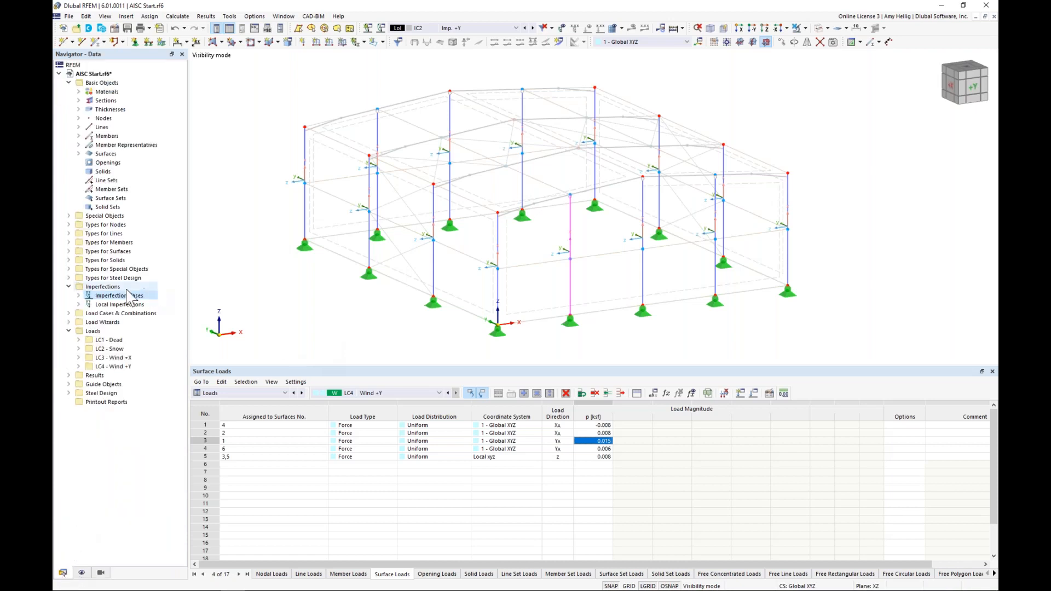
click(79, 305)
click(78, 295)
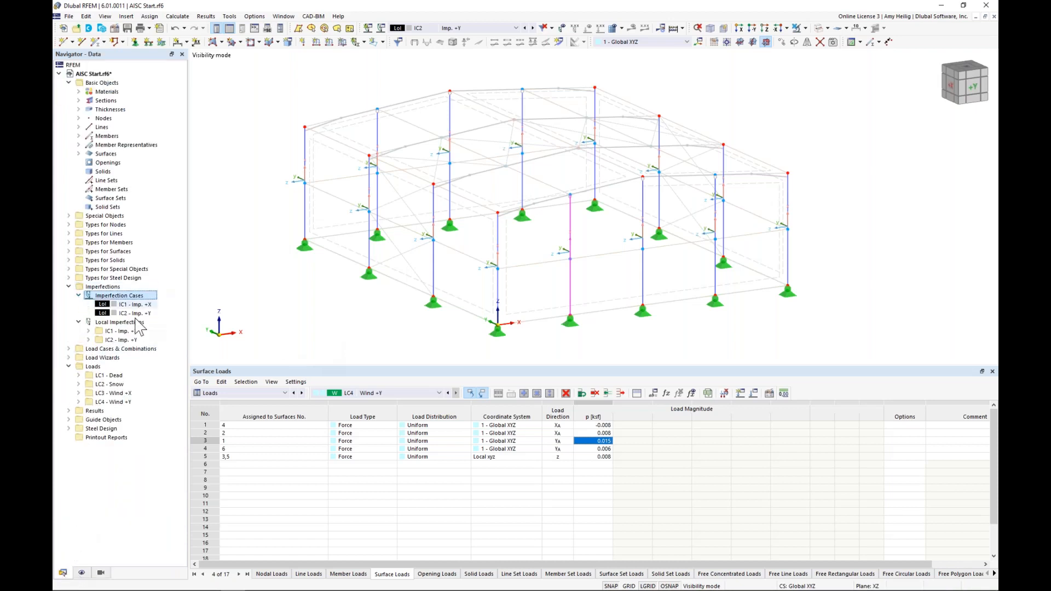
click(88, 331)
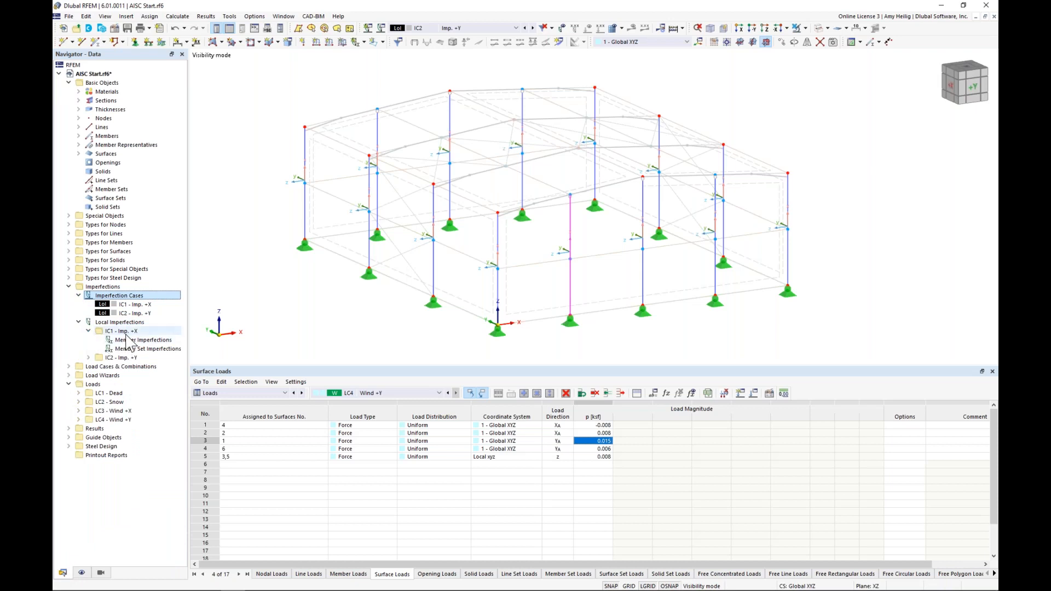
click(88, 357)
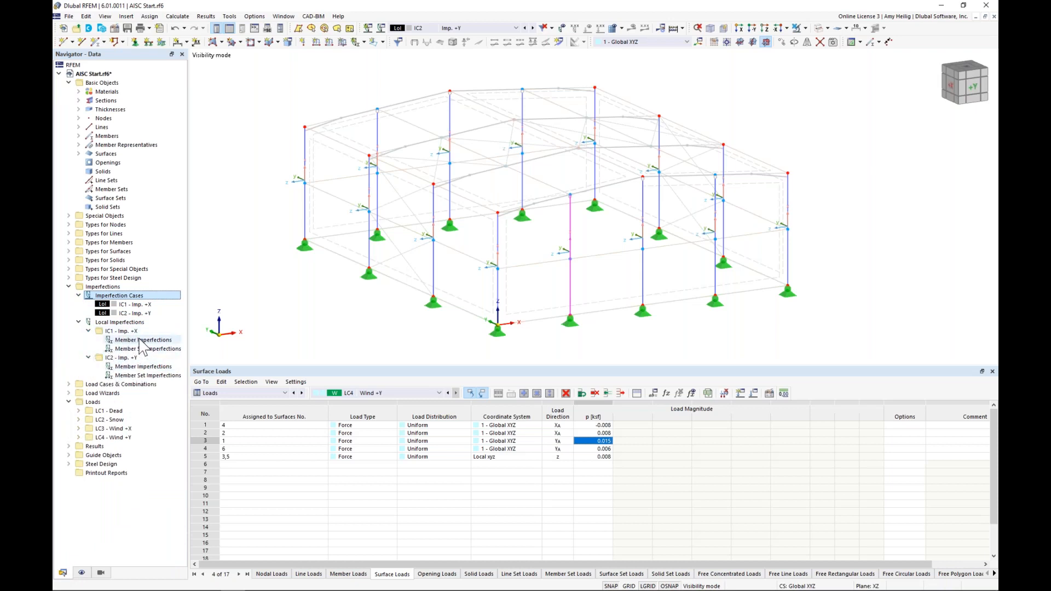
right_click(140, 339)
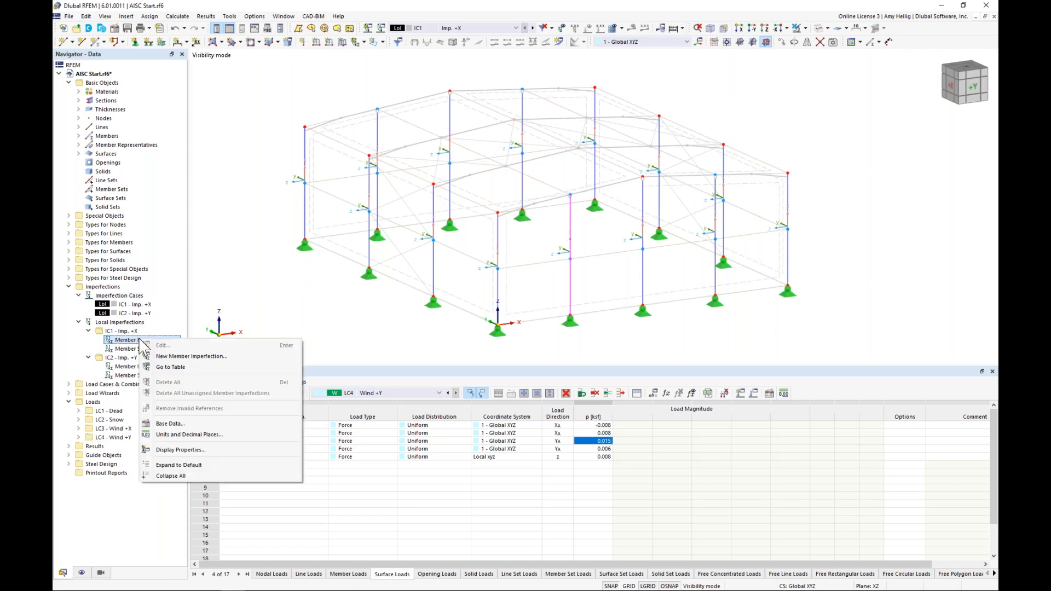
click(166, 356)
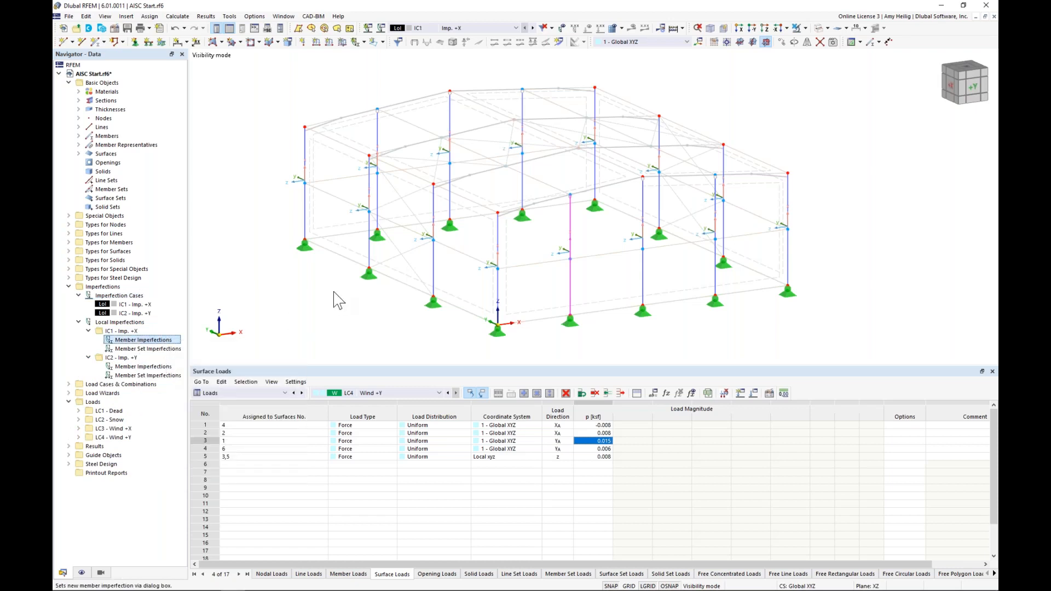
click(310, 234)
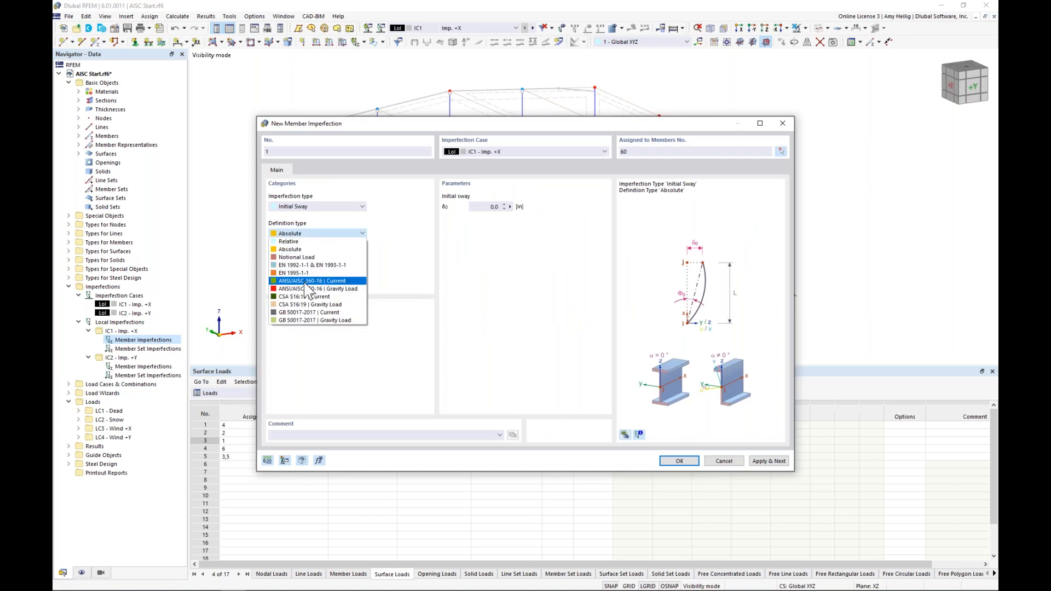
click(305, 281)
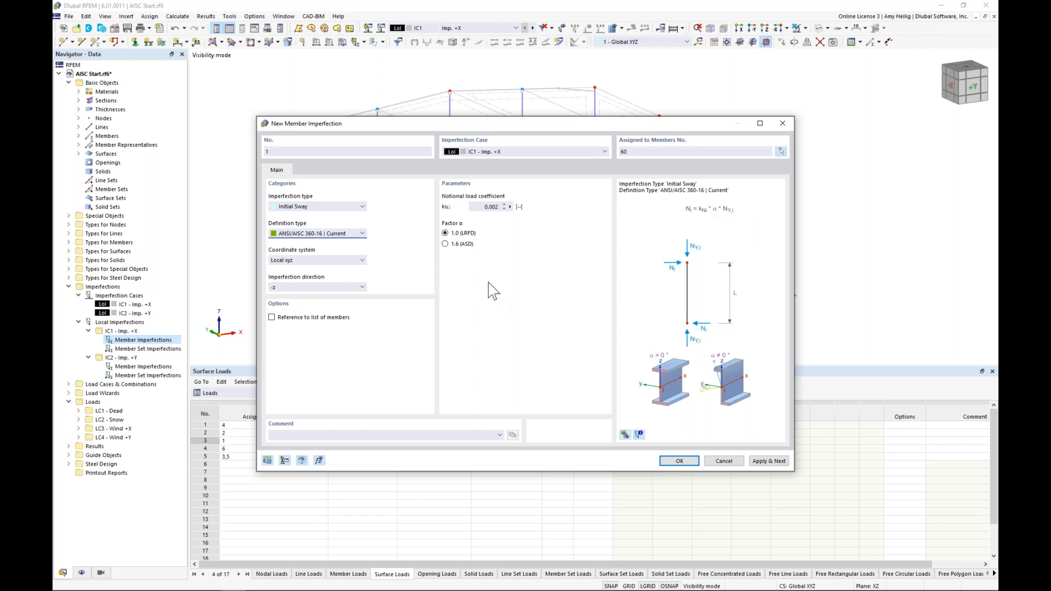
Replace the preselected member with all visible columns in the Imp. +X member imperfection and apply it, continuing with a new one.
drag(465, 124, 531, 282)
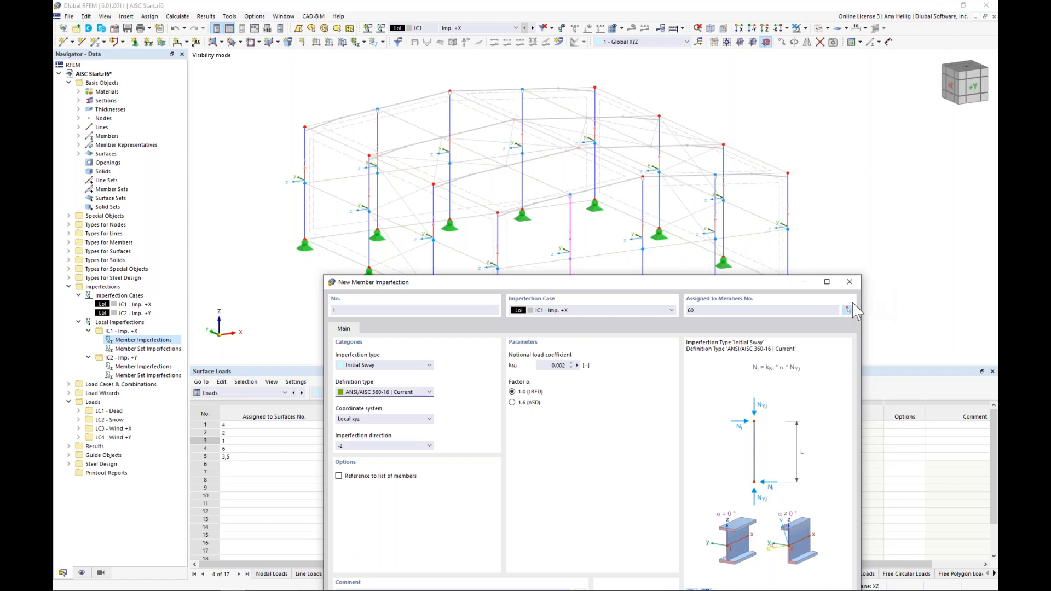
click(848, 310)
drag(840, 367, 457, 393)
middle_drag(570, 244, 571, 281)
click(256, 122)
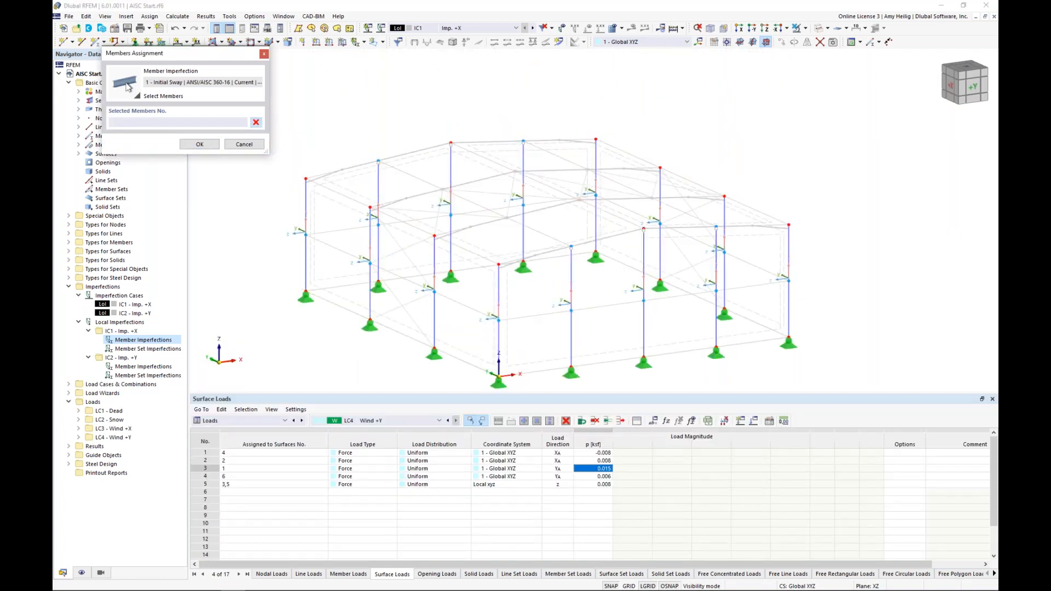
middle_drag(759, 359, 774, 324)
drag(844, 349, 308, 86)
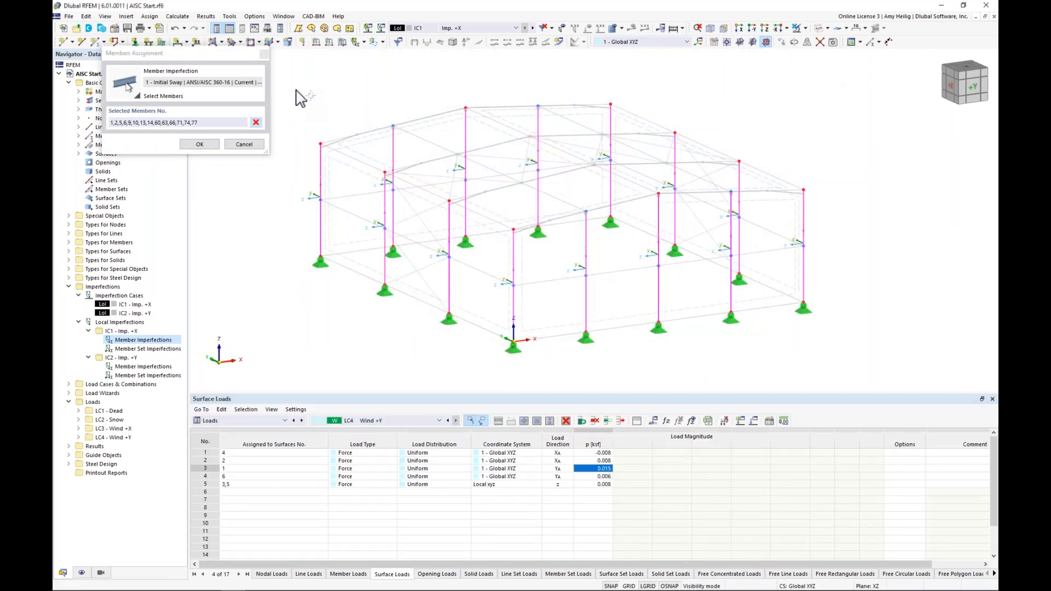
click(200, 144)
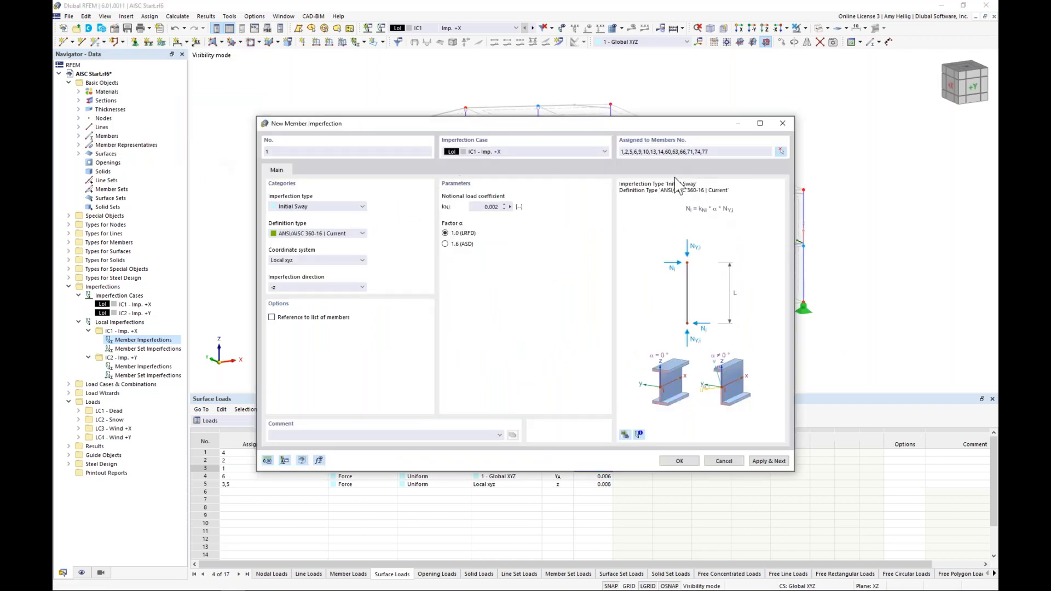
click(768, 461)
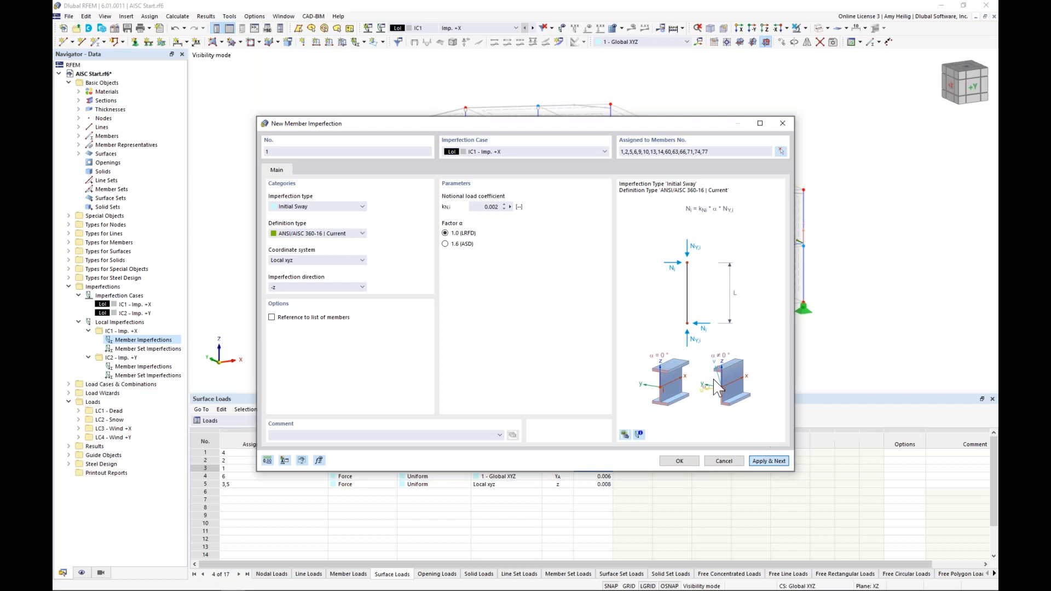
Set the new member imperfection to case IC2 - Imp. +Y with the imperfection direction local in y.
click(512, 153)
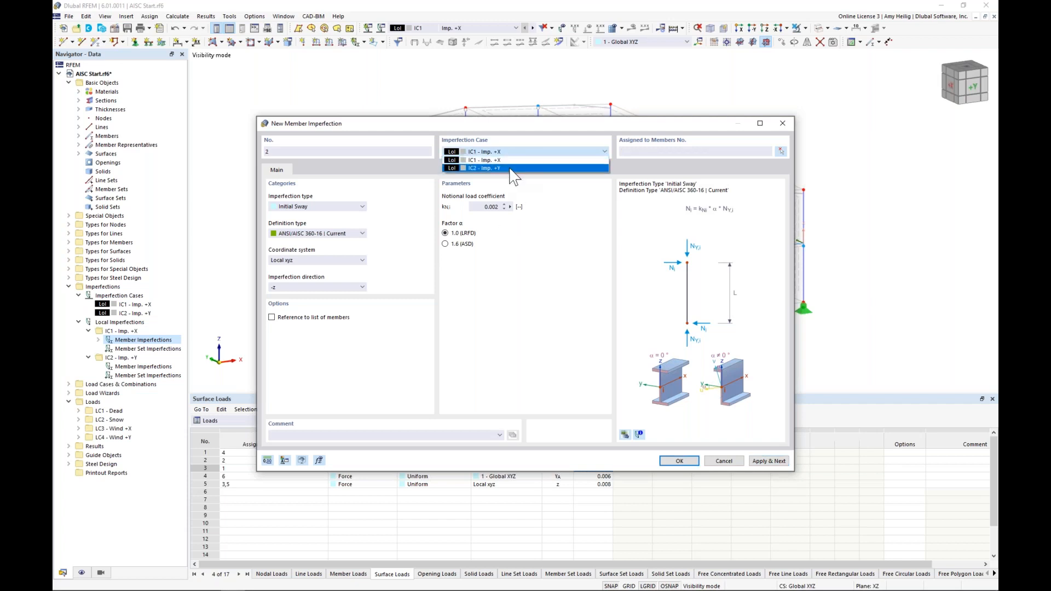
click(512, 169)
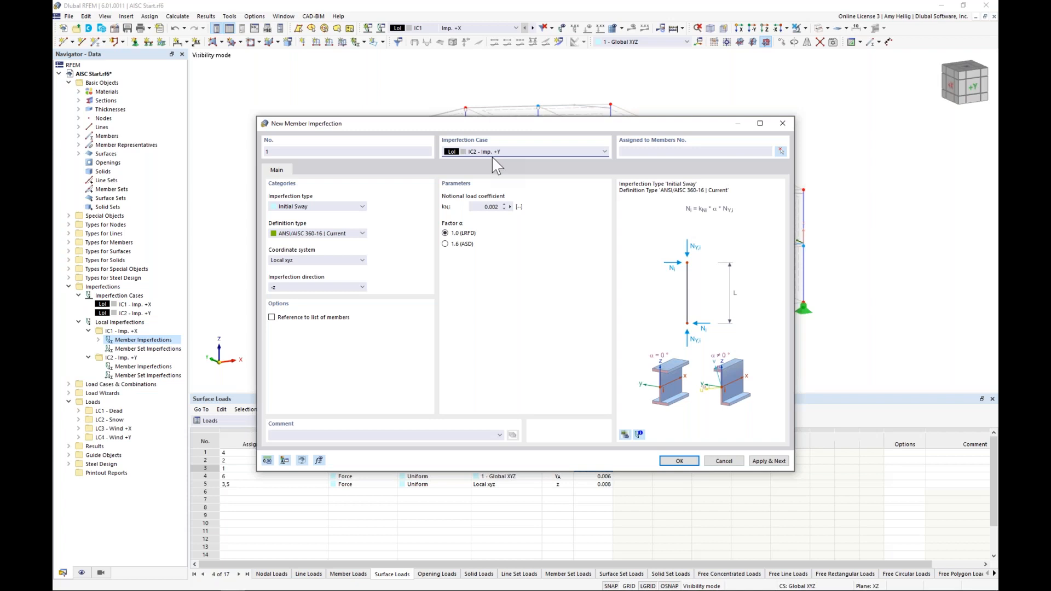
click(339, 289)
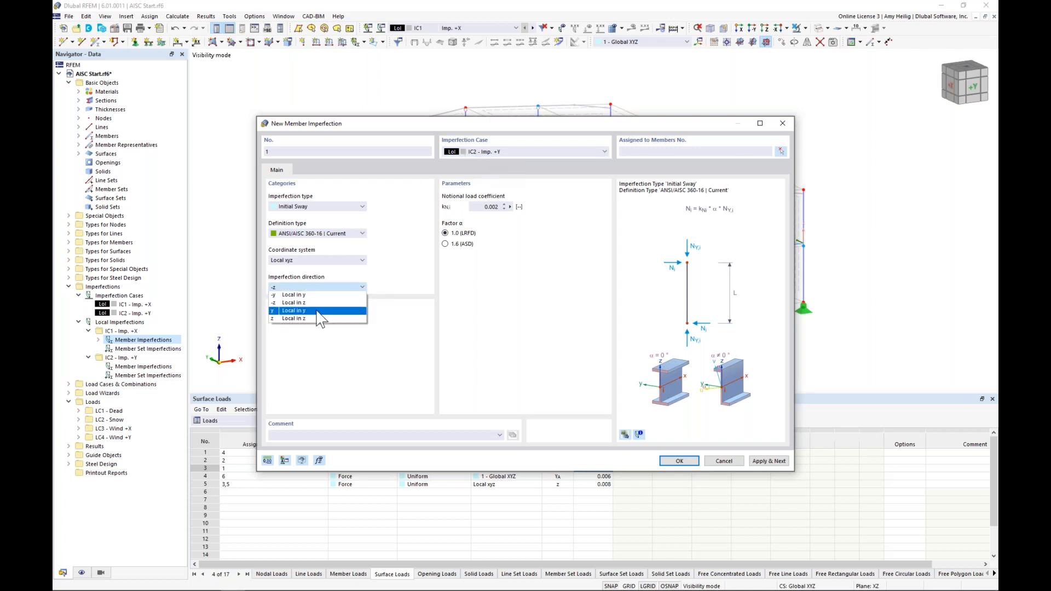
click(320, 310)
drag(397, 124, 404, 260)
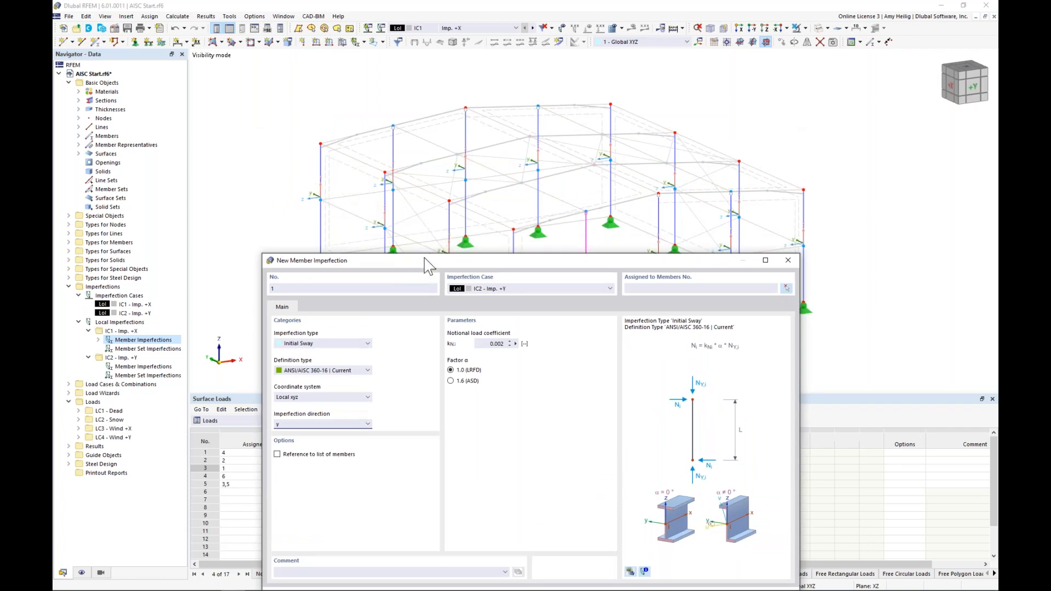
drag(424, 257, 443, 120)
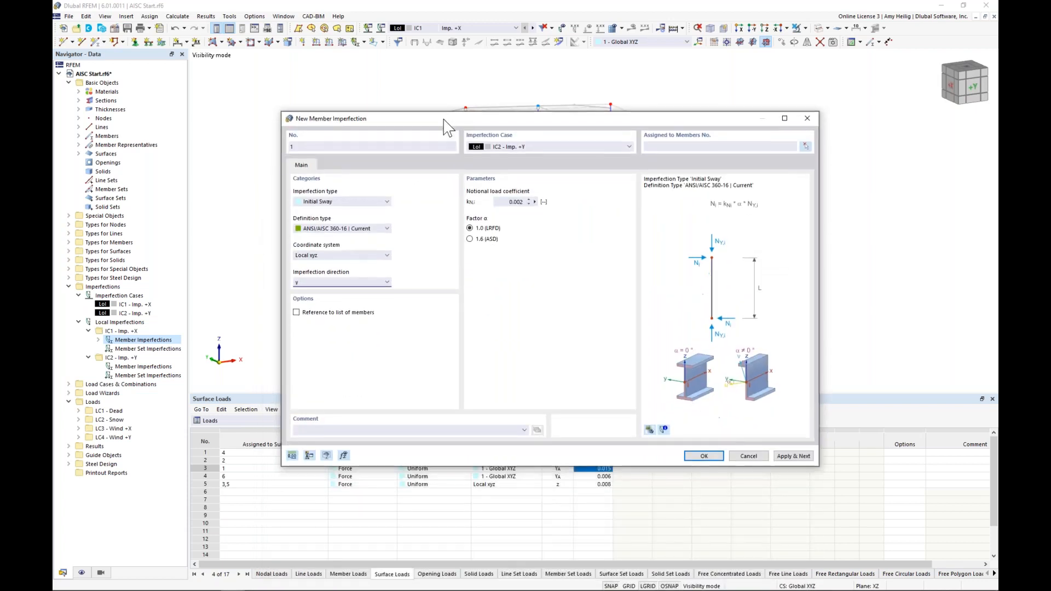
Assign the Imp. +Y member imperfection to all visible columns and accept it.
click(805, 146)
drag(839, 343, 300, 90)
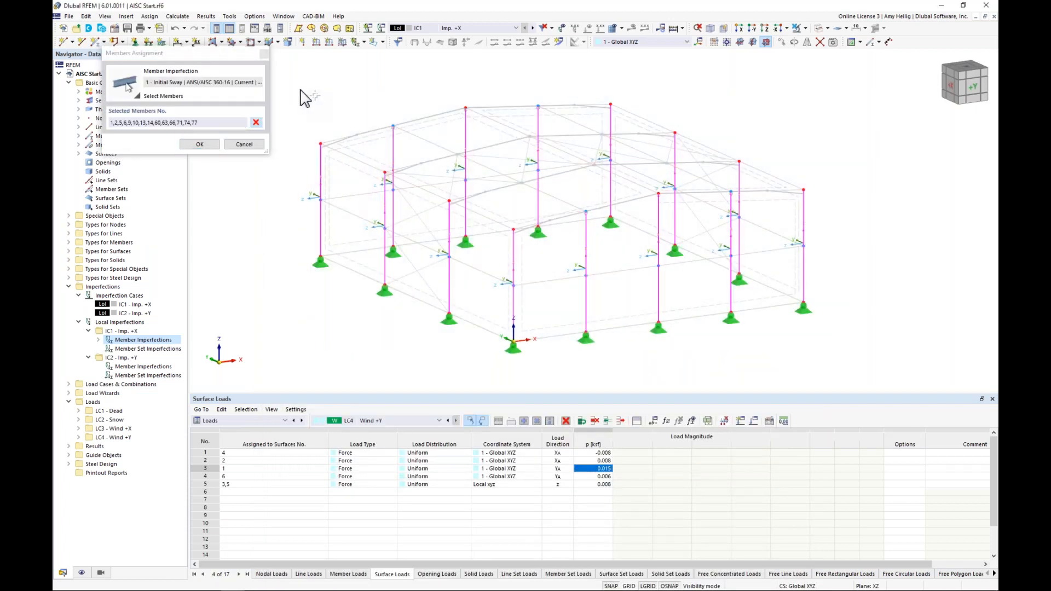
click(200, 144)
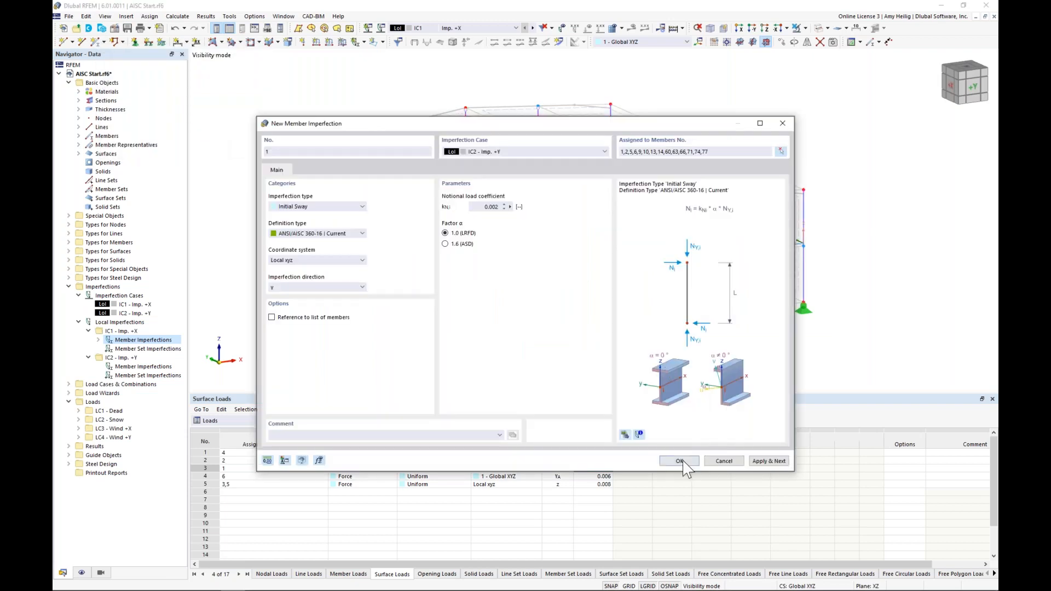
key(Return)
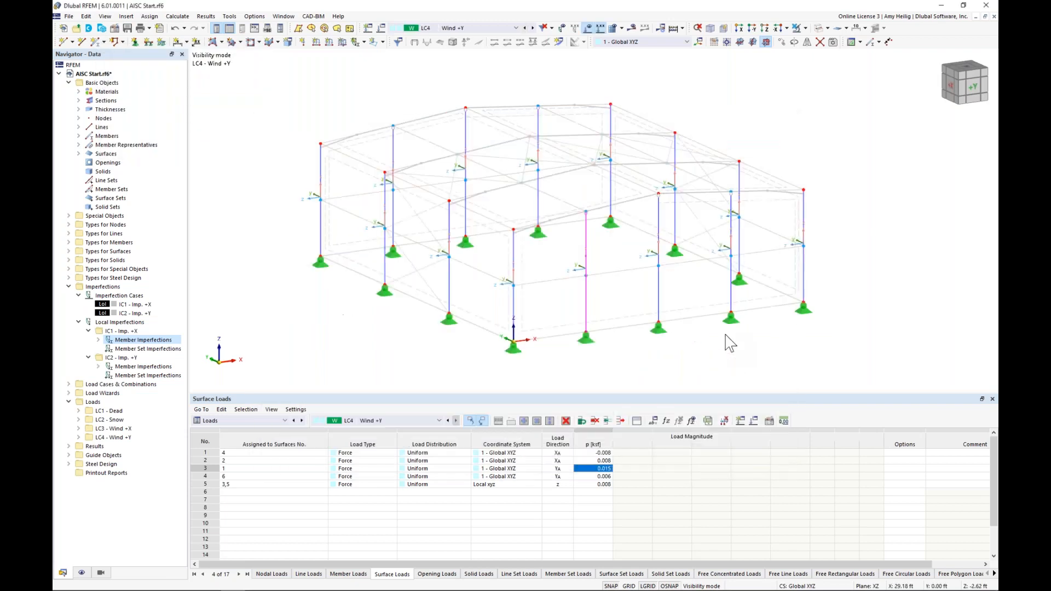
Turn off the local axis systems of the members.
right_click(660, 304)
click(732, 362)
middle_drag(732, 362, 704, 355)
Display the imperfections of IC1 Imp. +X and IC2 Imp. +Y in the model and check their directions on the columns.
click(480, 28)
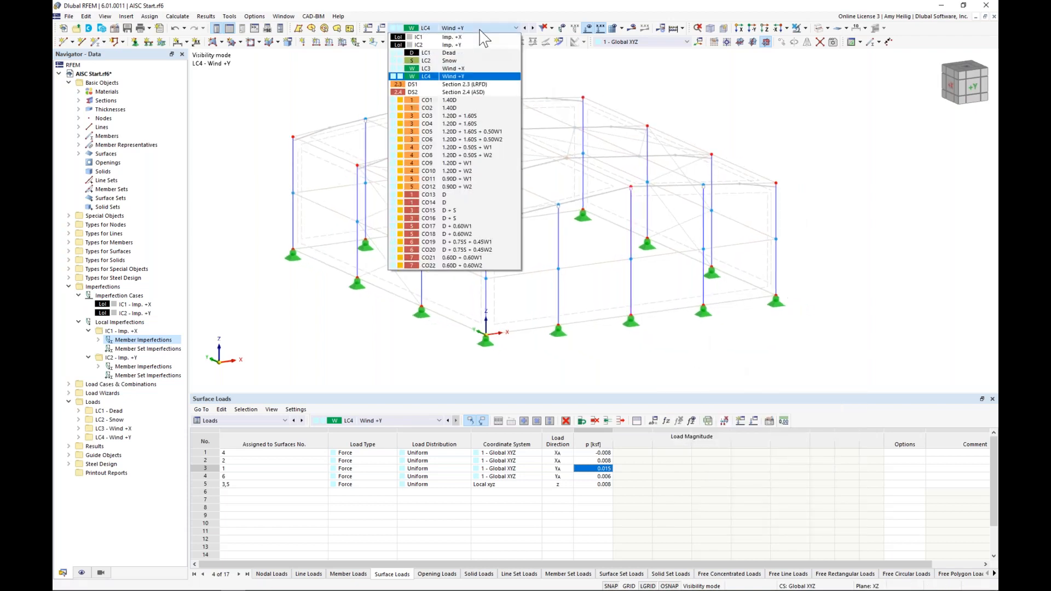
click(477, 37)
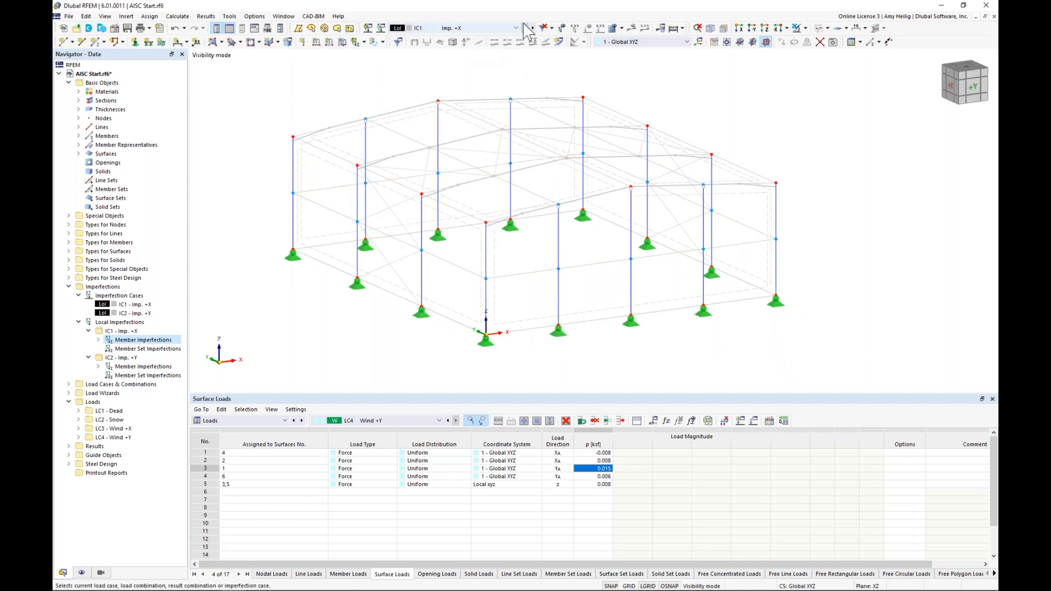
click(561, 29)
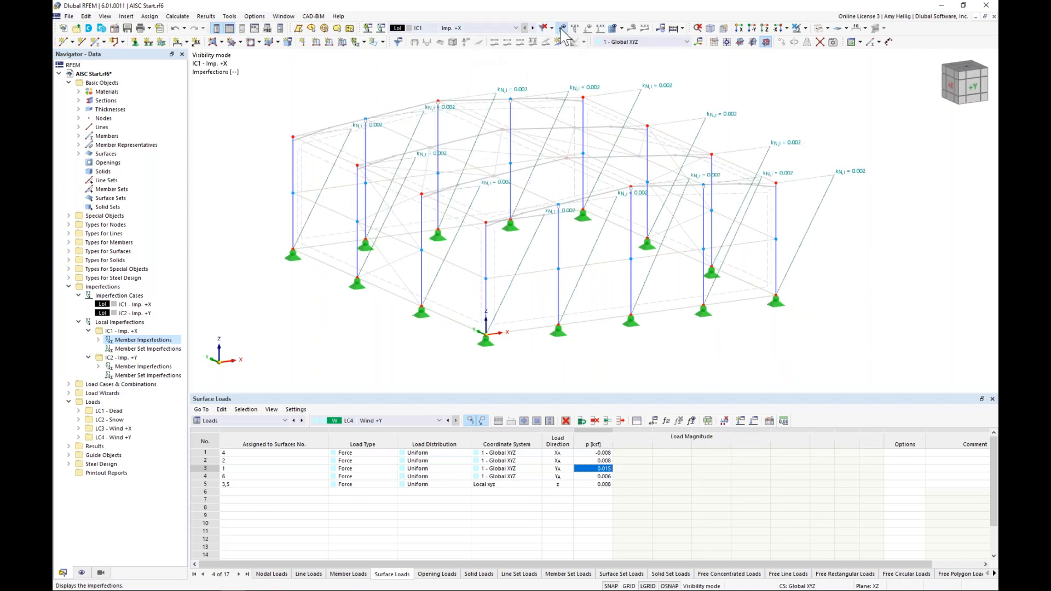
ctrl+middle_drag(730, 200, 763, 245)
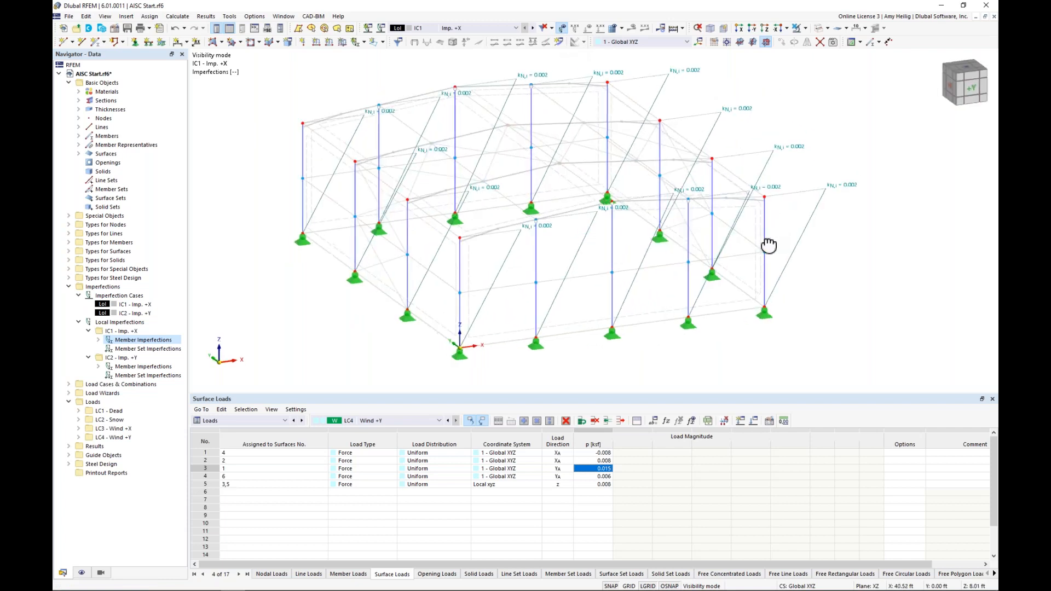
click(533, 28)
ctrl+middle_drag(488, 159, 446, 151)
Hide the imperfections and cancel the visibility mode to show the whole model again.
click(562, 28)
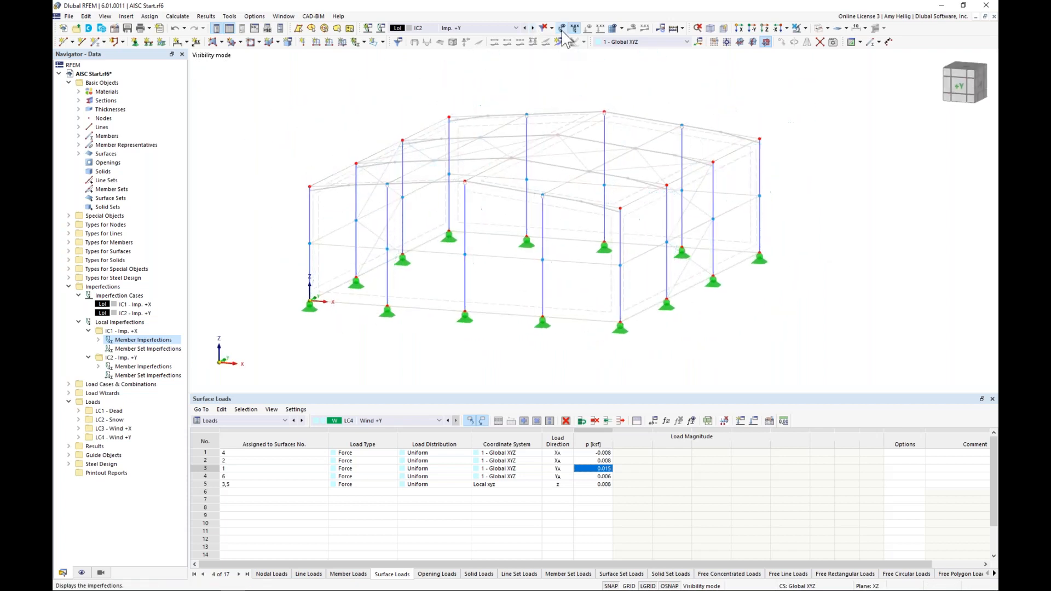
click(800, 37)
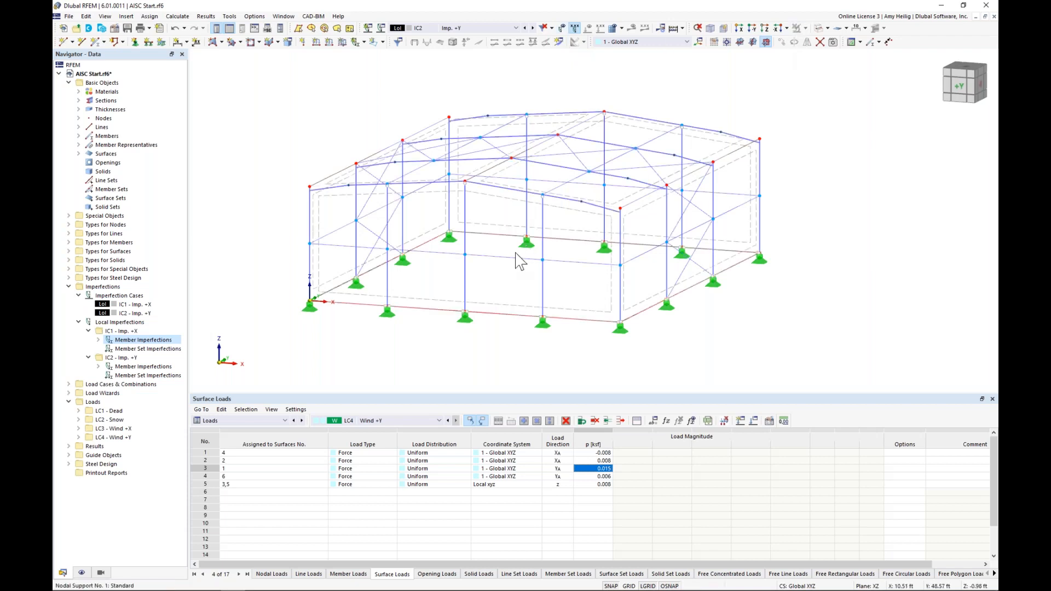
Make LC1 Dead the current load case.
middle_drag(516, 262, 559, 237)
scroll(560, 237, up, 1)
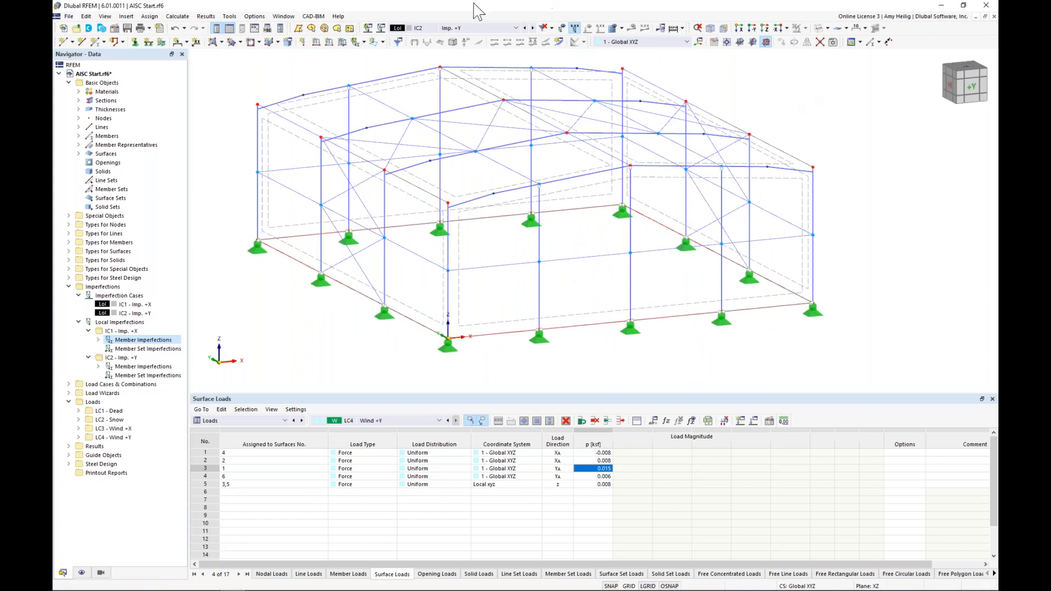
click(450, 30)
click(454, 54)
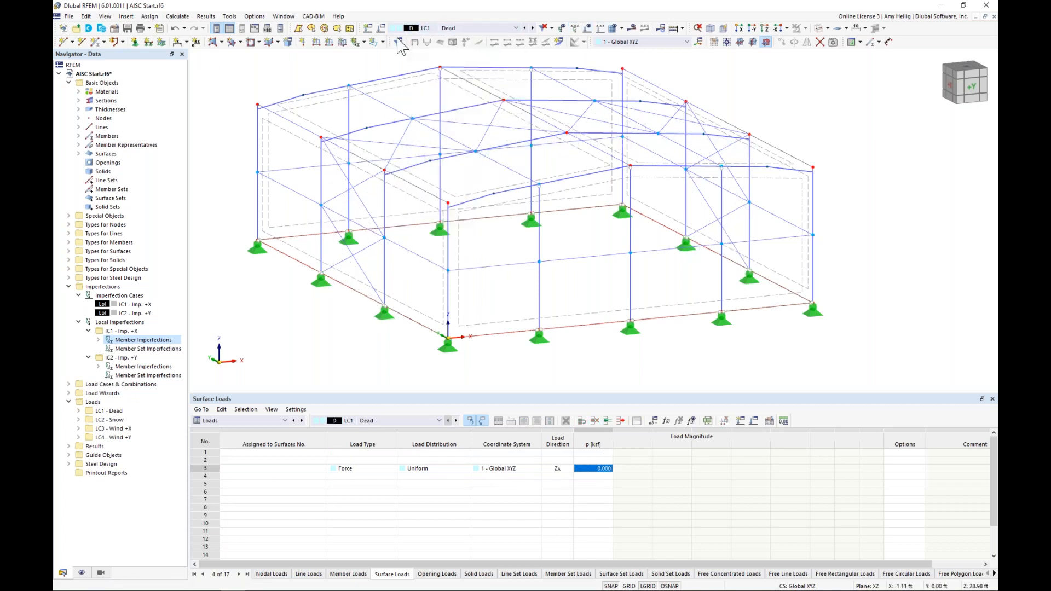
Open the load cases and combinations settings and review the design situations DS1 Section 2.3 (LRFD) and DS2 Section 2.4 (ASD).
click(381, 28)
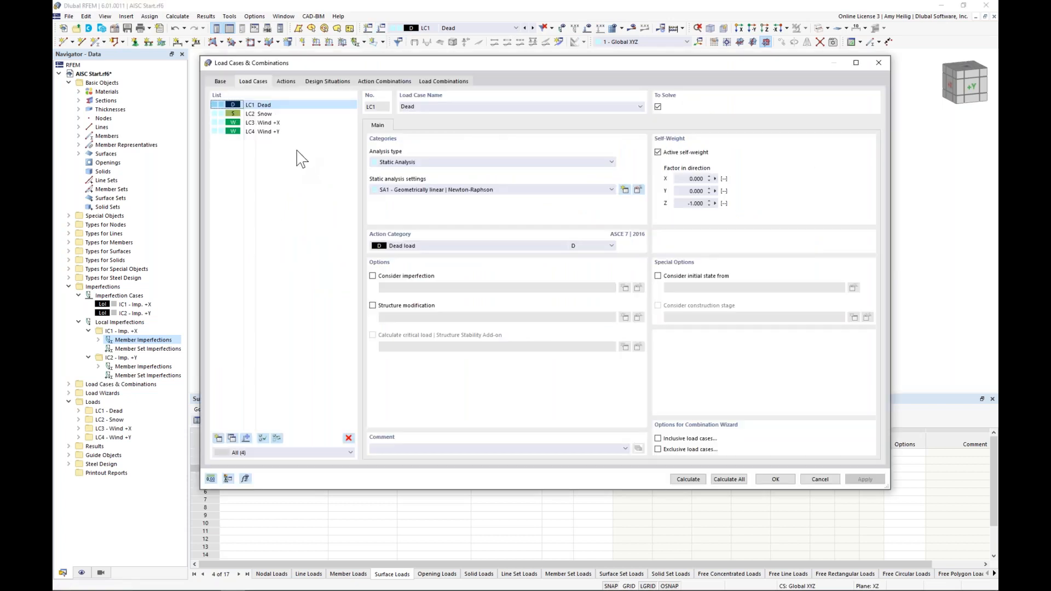
click(324, 82)
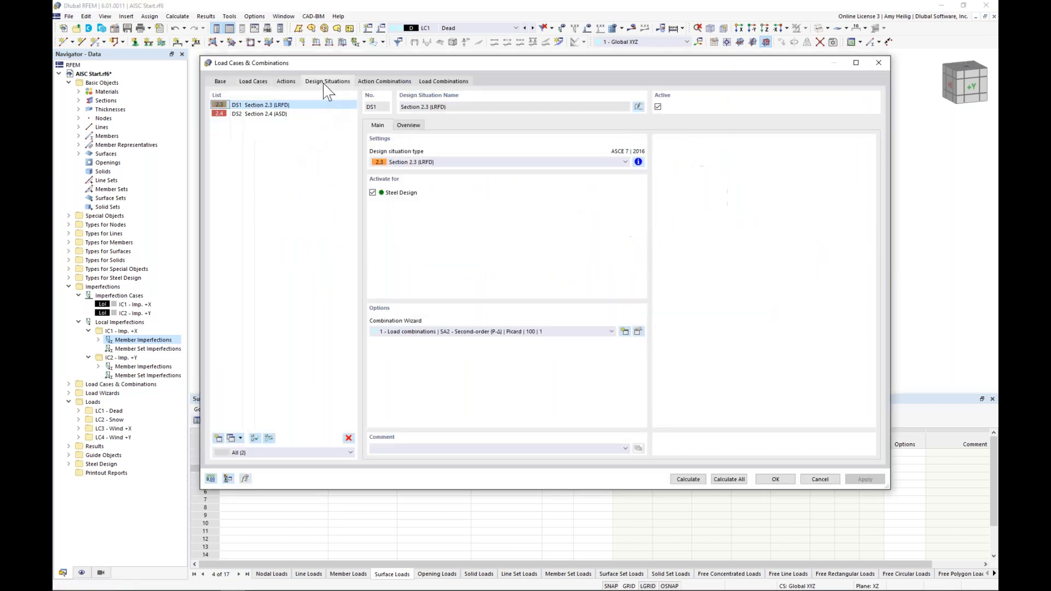
click(293, 114)
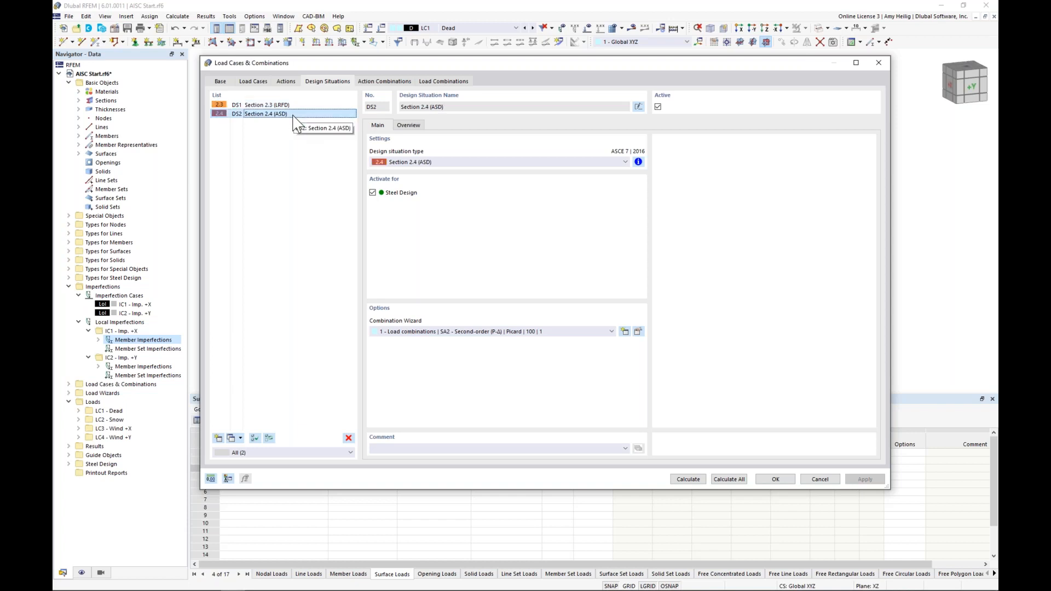
click(302, 105)
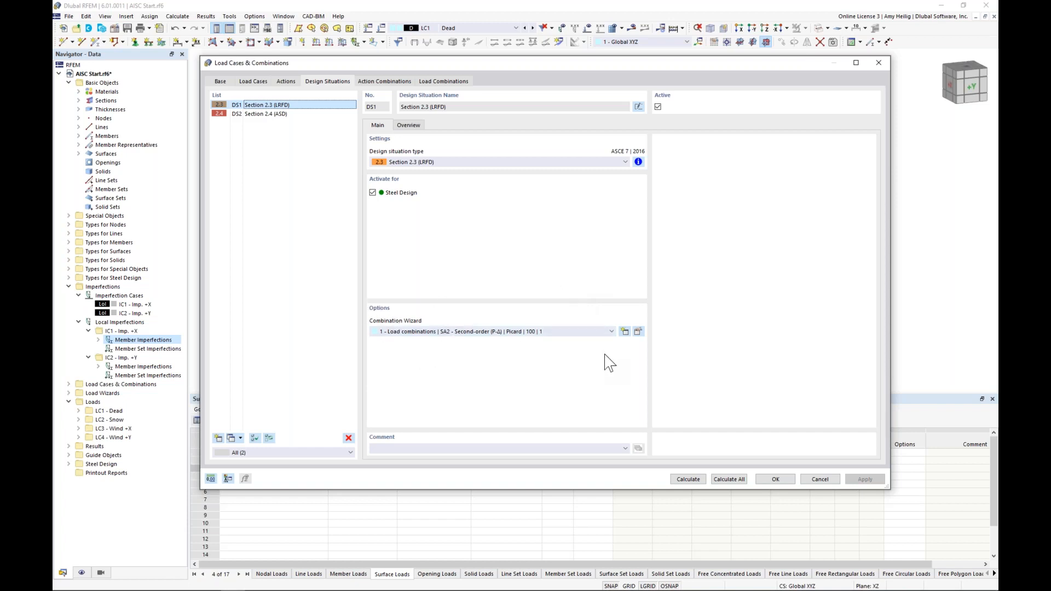
Open the combination wizard of DS1 for editing and check which load cases and combinations imperfection case IC2 Imp. +Y is assigned to.
click(638, 332)
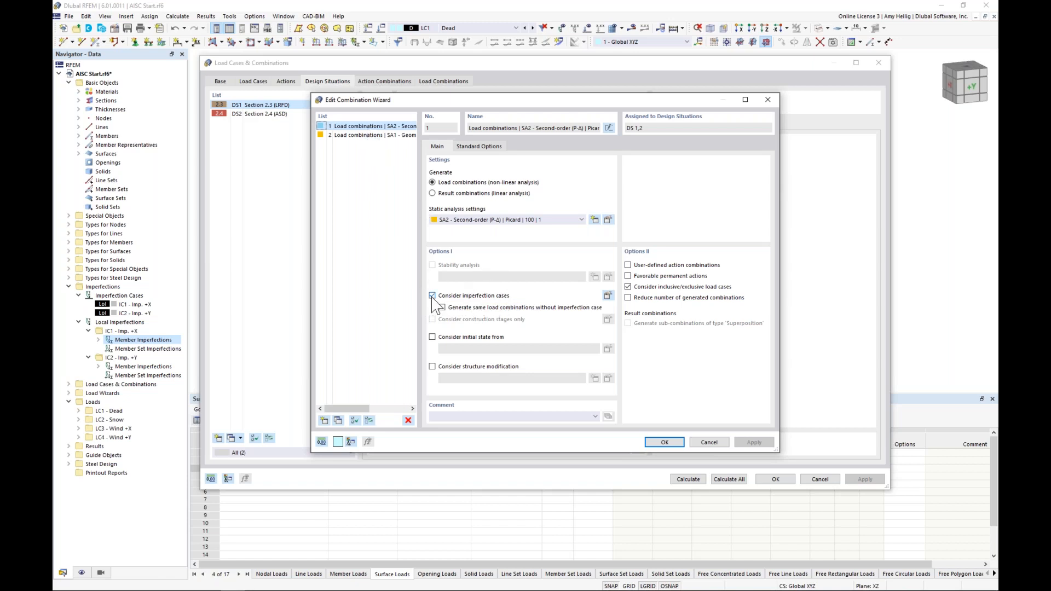
click(608, 296)
click(306, 162)
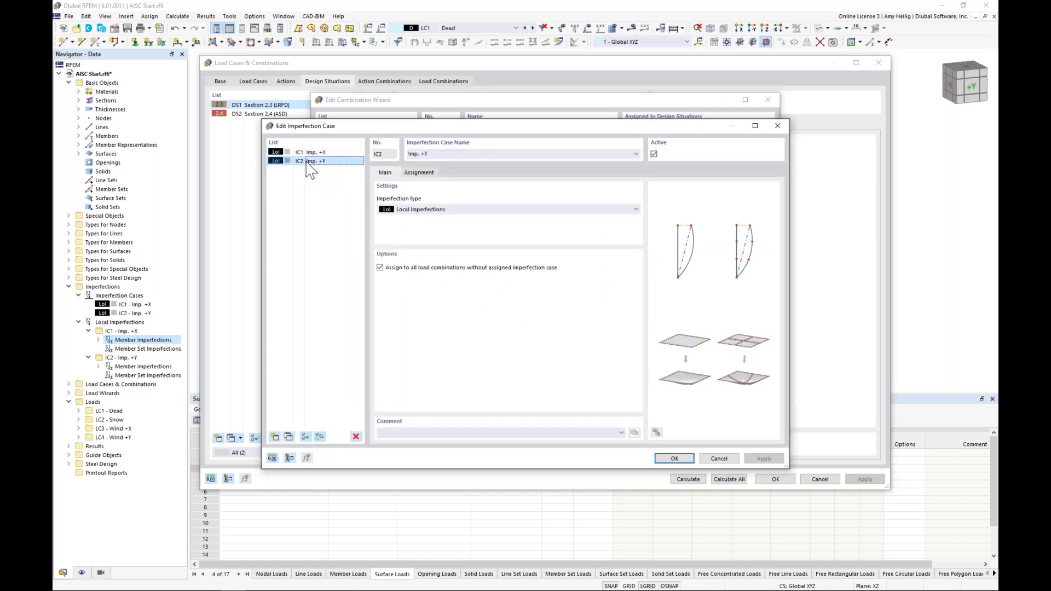
click(419, 173)
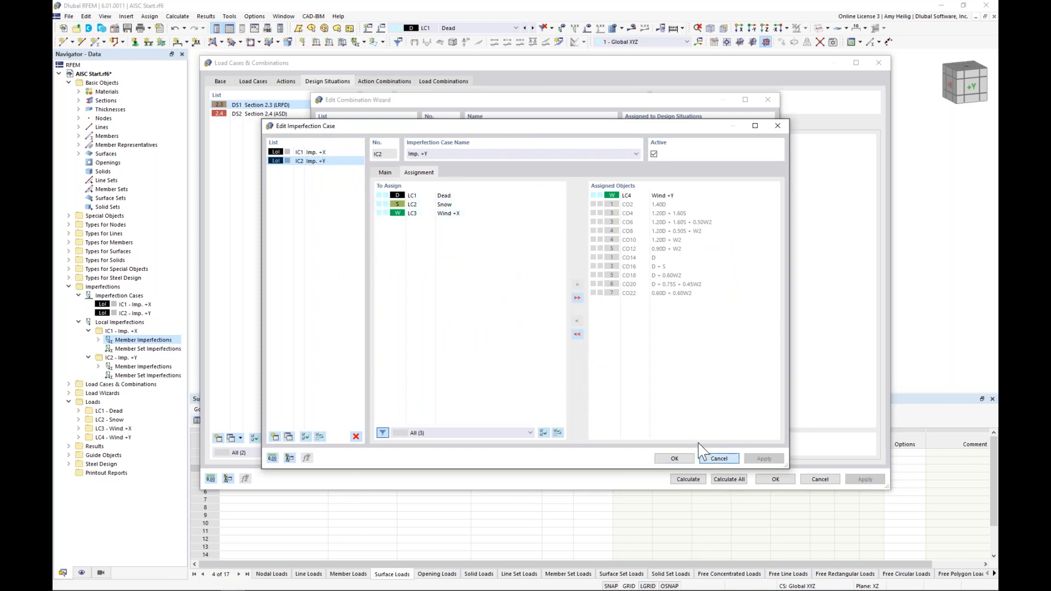
click(714, 458)
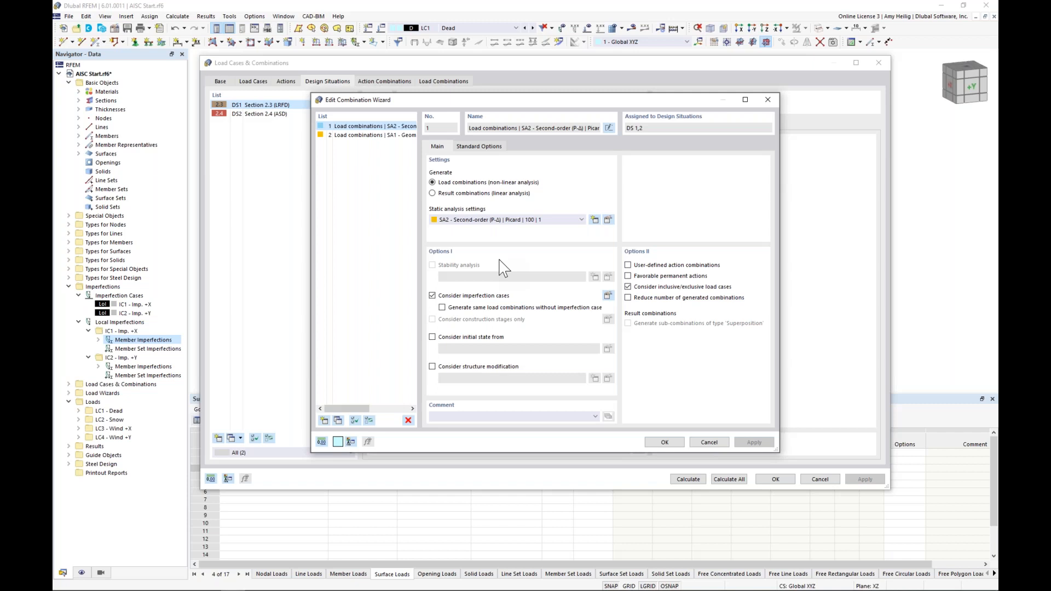
Keep the SA2 second-order (P-Δ) analysis in the combination wizard and add a new structure modification that modifies member stiffnesses.
click(500, 220)
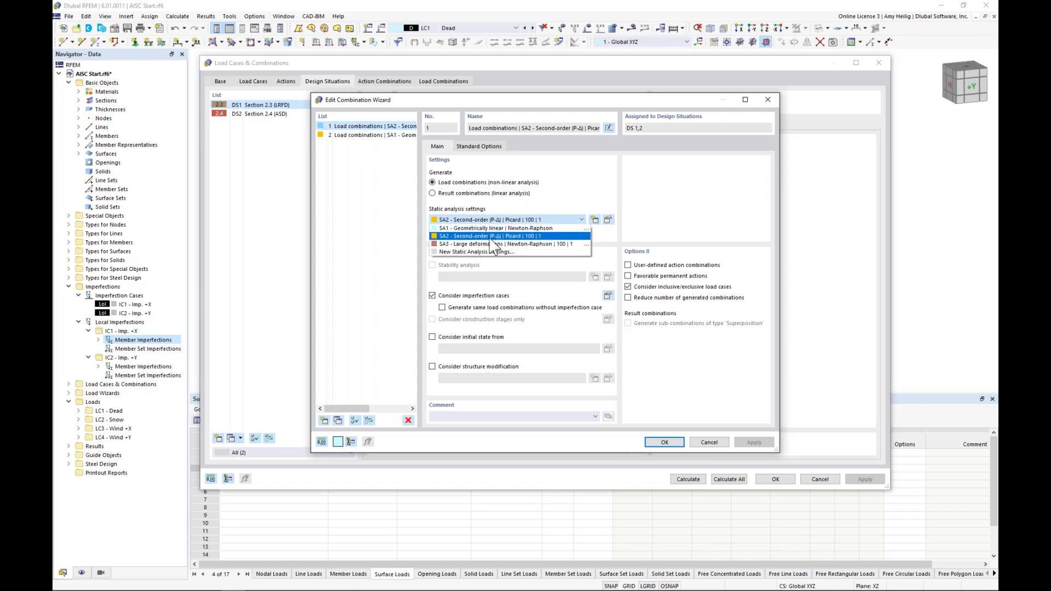
click(489, 237)
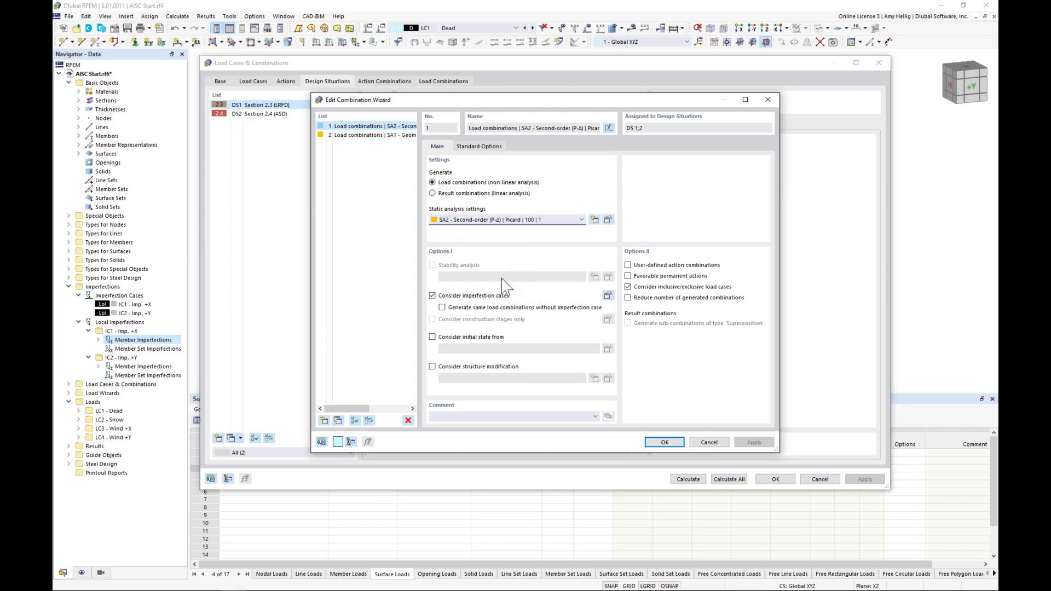
click(432, 366)
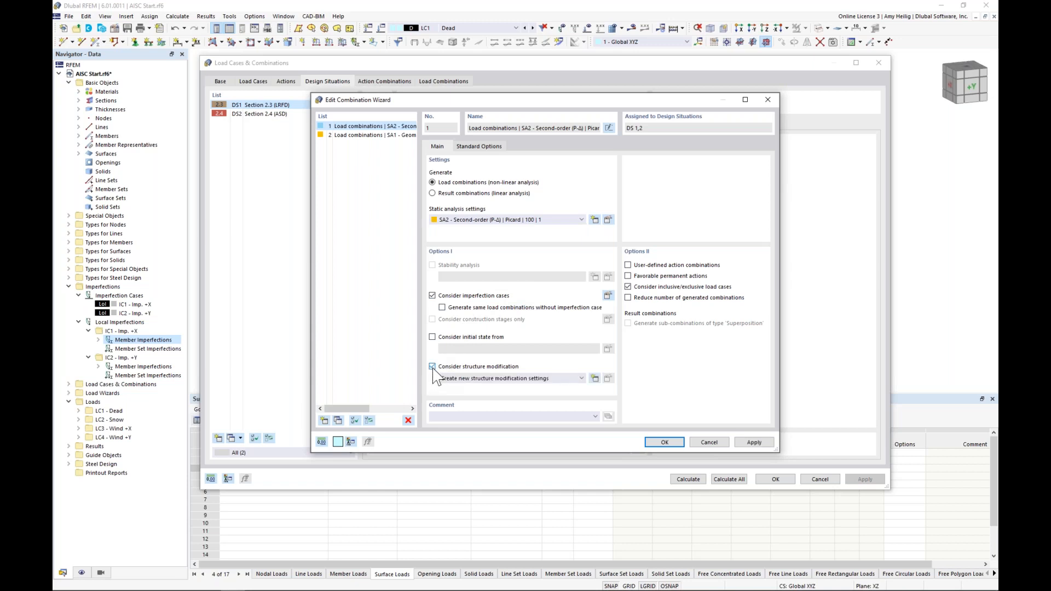
click(594, 379)
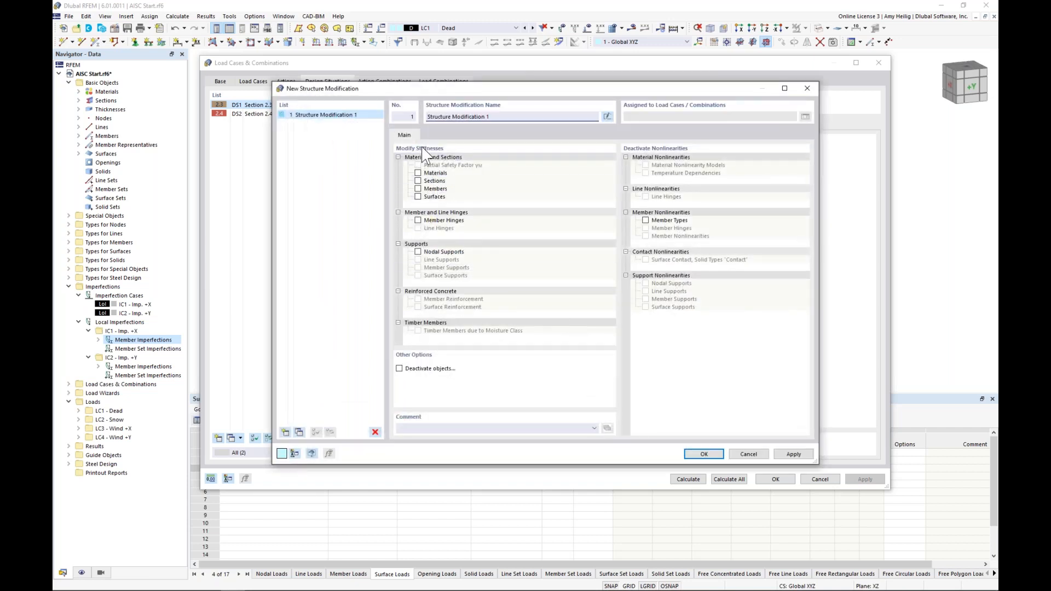
click(418, 189)
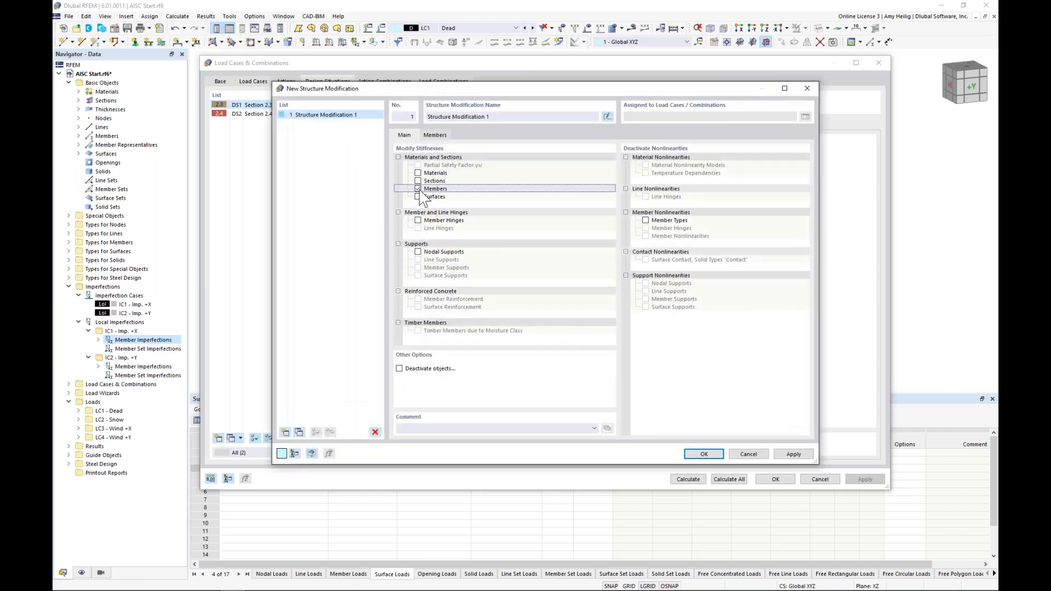
click(435, 136)
Create a new member stiffness modification of type AISC 360-16 C2.3 | Steel Structures, leaving the iterative and LRFD settings.
click(459, 170)
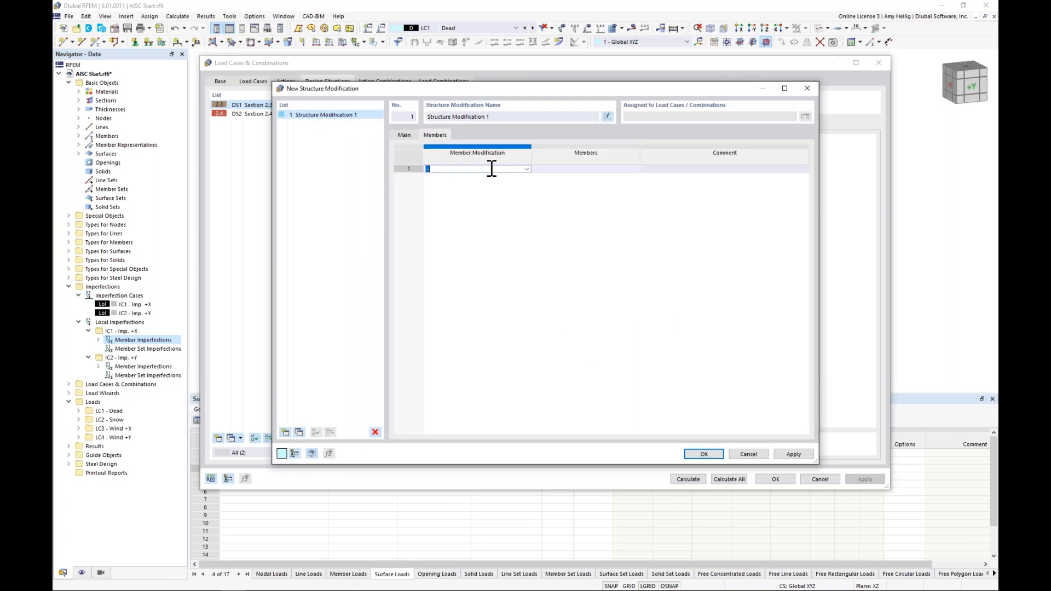
click(526, 170)
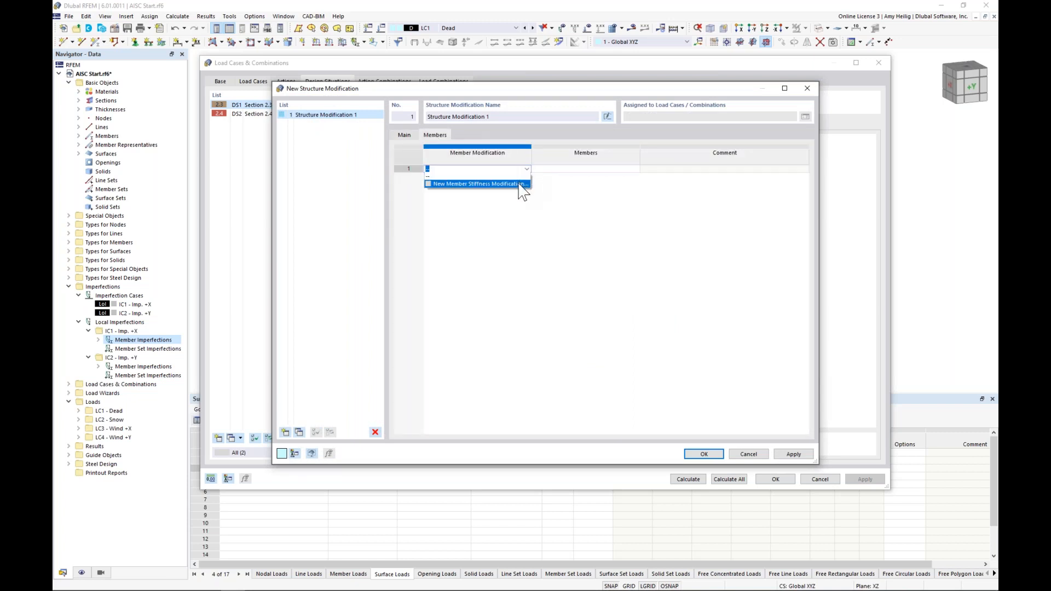
click(519, 184)
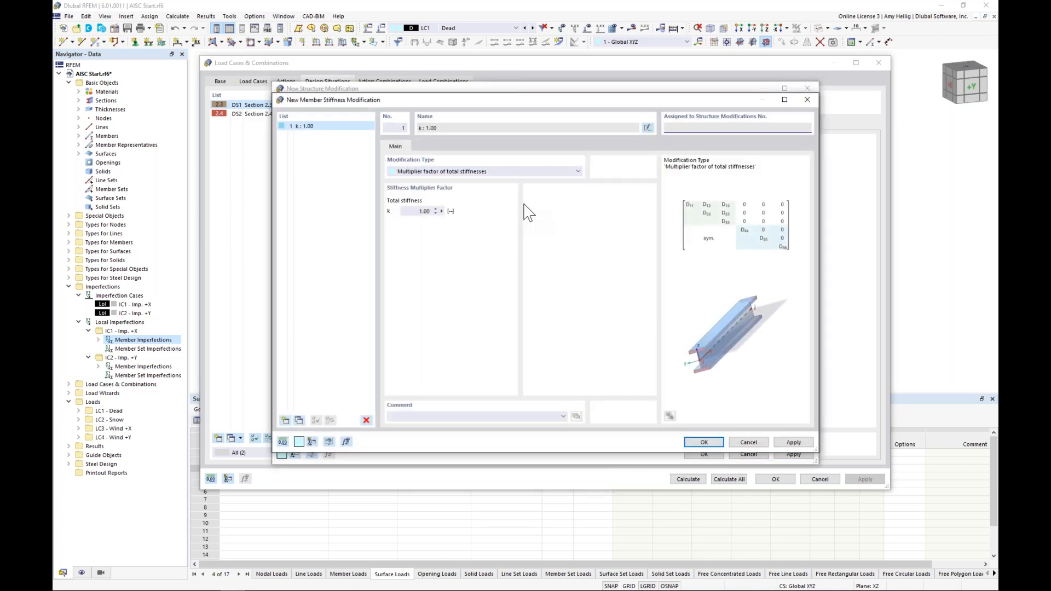
click(531, 172)
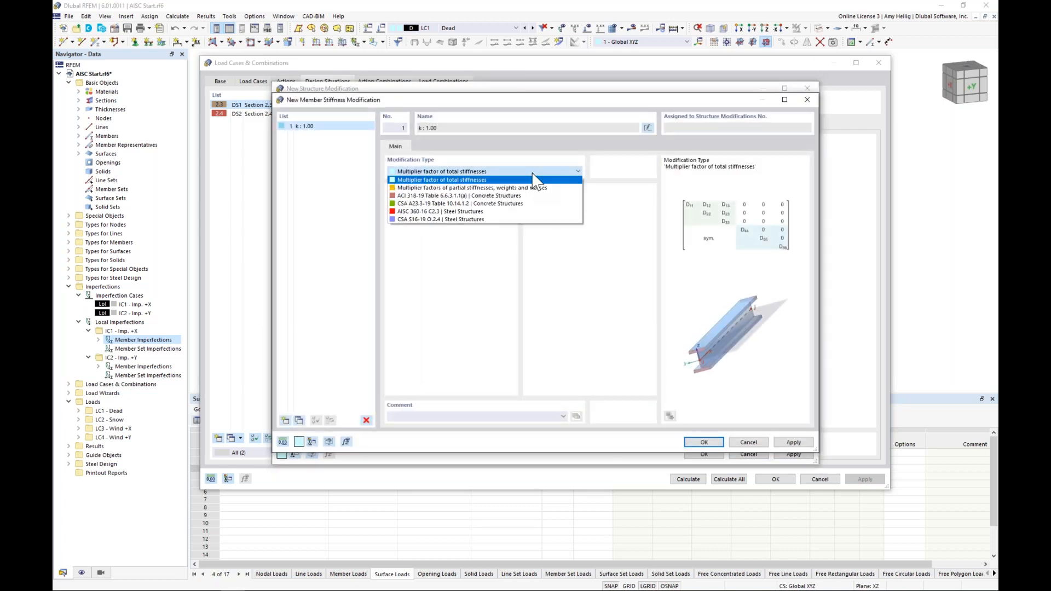
click(497, 212)
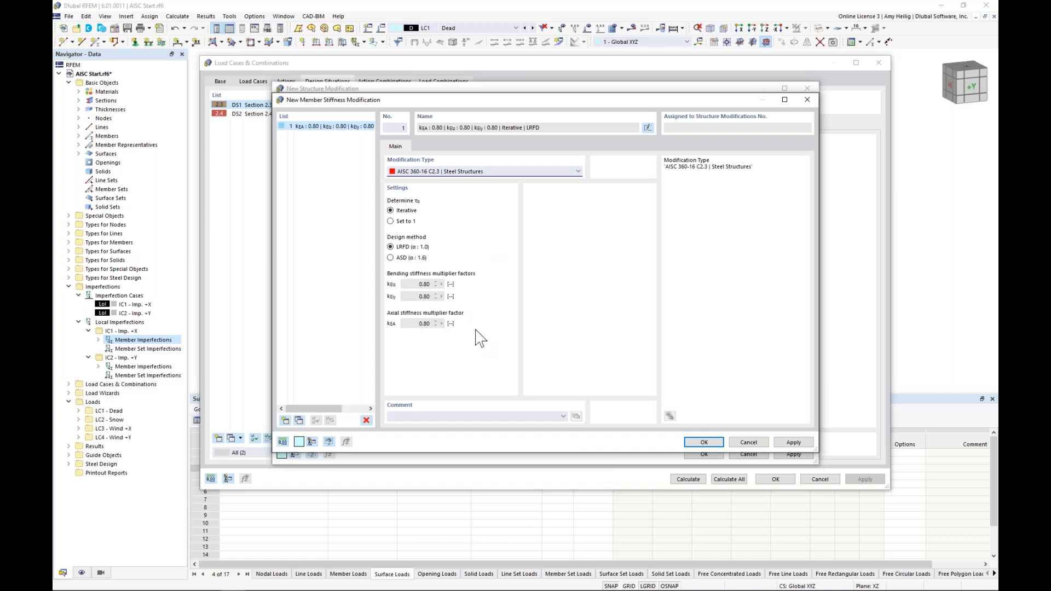
click(702, 442)
Assign the stiffness modification to the members of the whole frame by window selection and accept the structure modification and combination wizard.
click(593, 169)
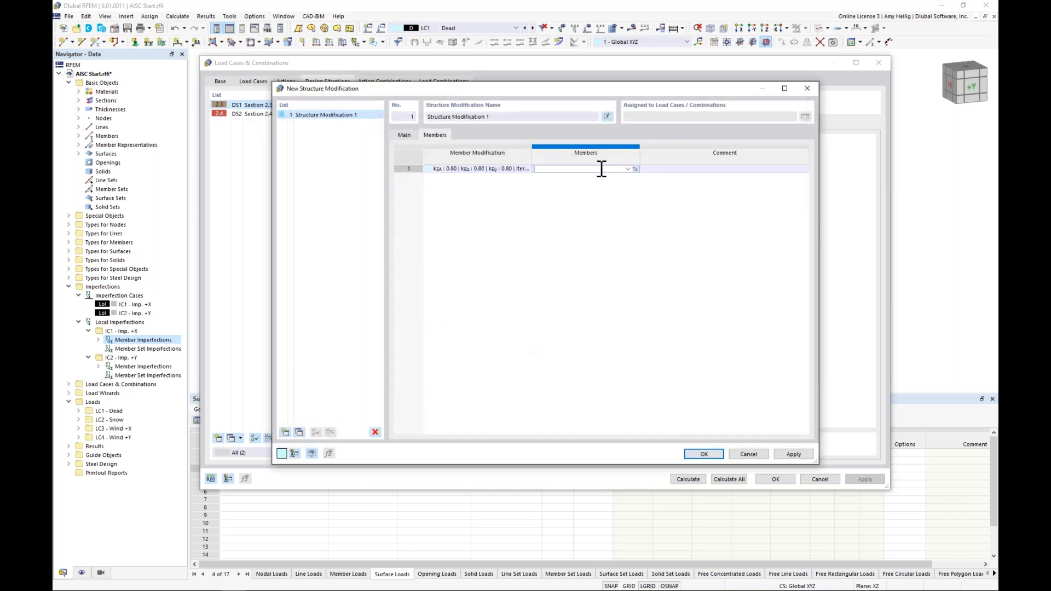
click(635, 169)
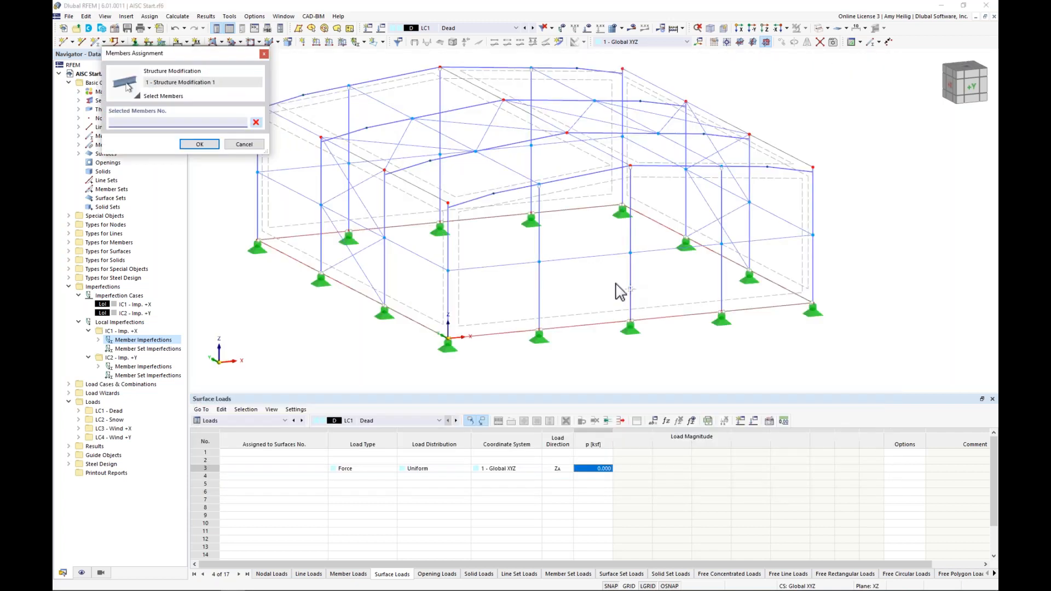
ctrl+middle_drag(605, 281, 568, 258)
drag(731, 255, 385, 133)
ctrl+middle_drag(403, 140, 451, 159)
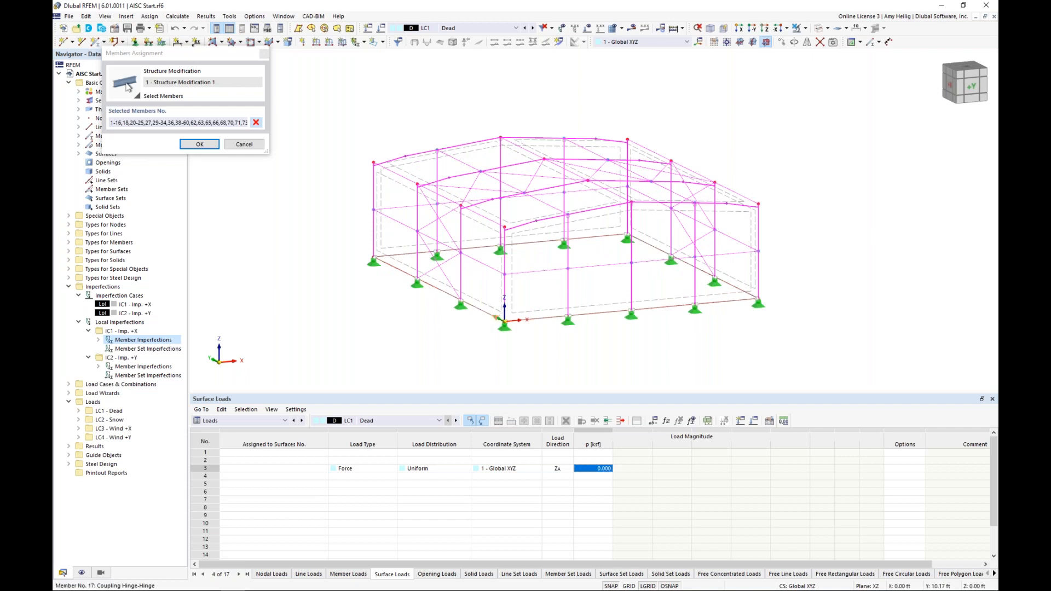
click(199, 144)
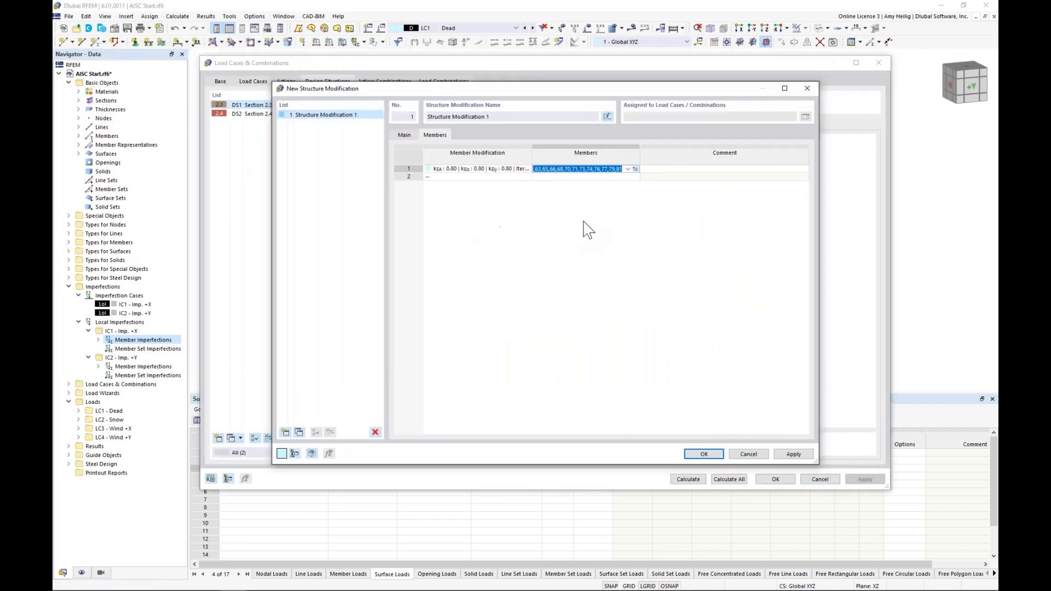
click(696, 455)
click(695, 455)
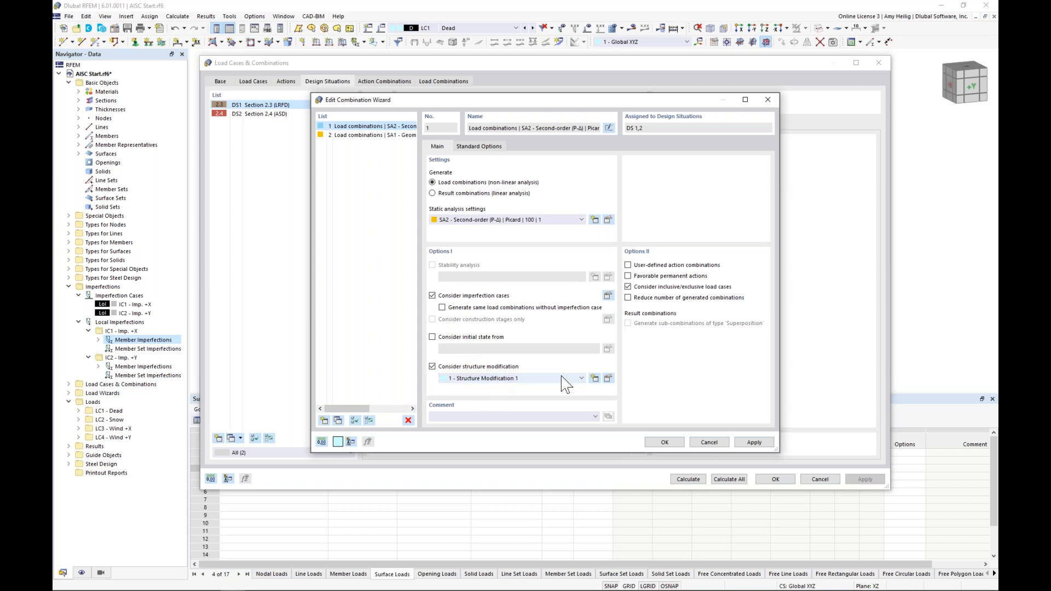
click(664, 442)
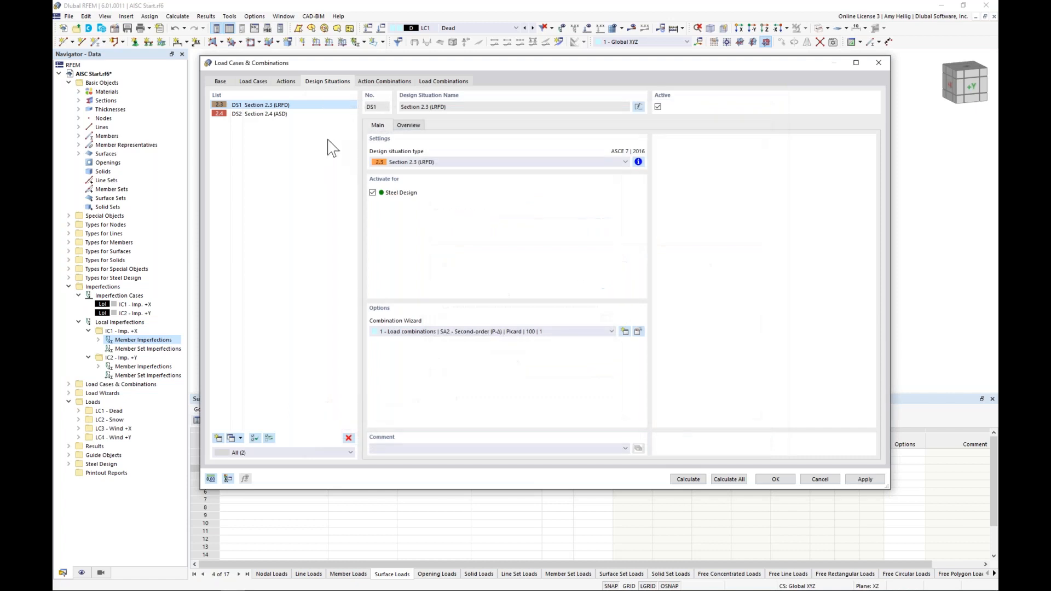
Create a separate combination wizard for DS2 Section 2.4 (ASD) with the SA2 second-order (P-Δ) static analysis settings.
click(310, 125)
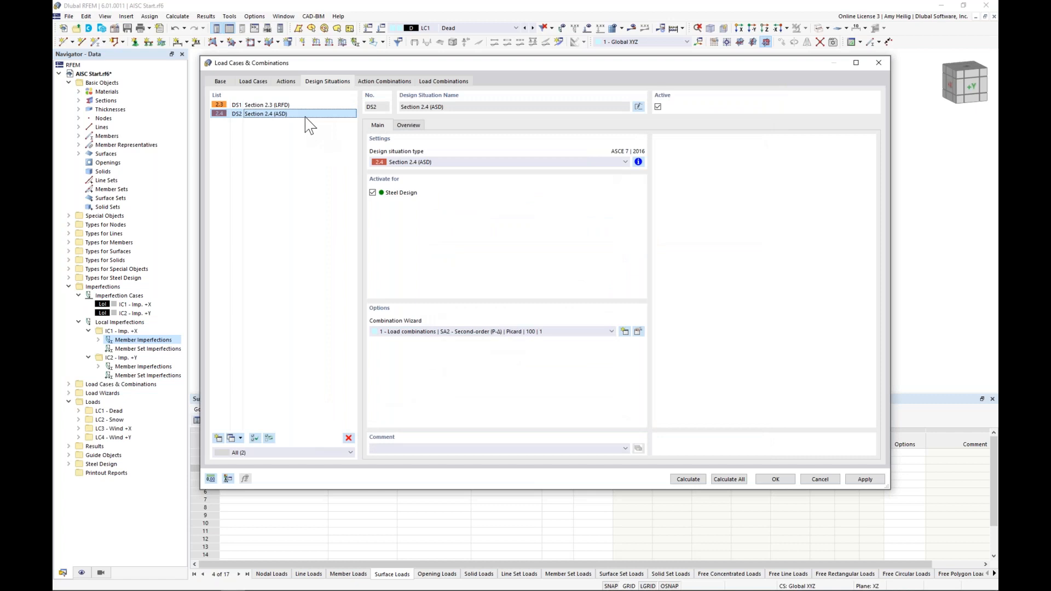
click(544, 332)
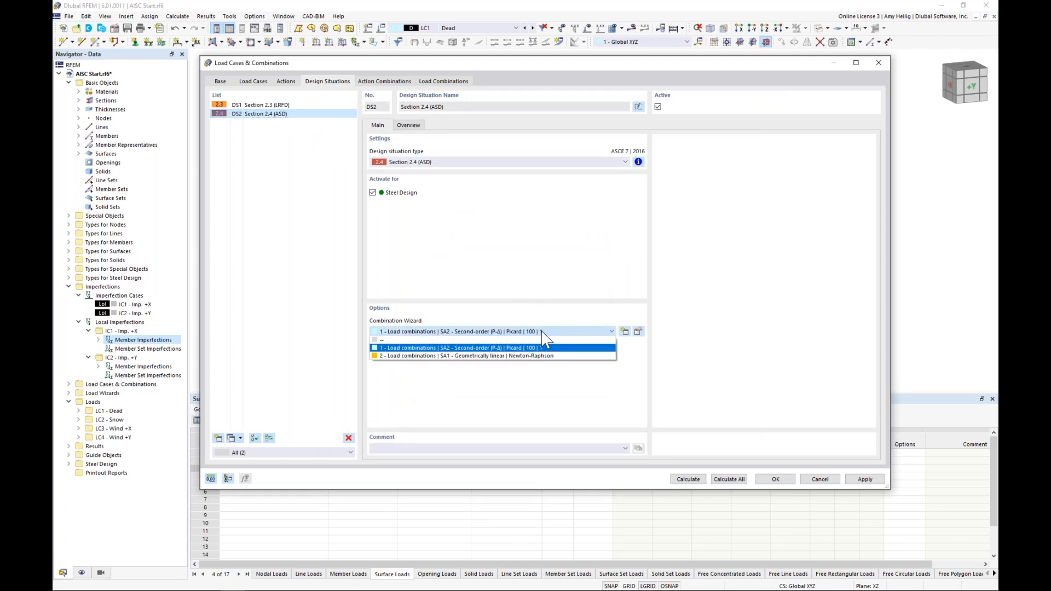
click(551, 323)
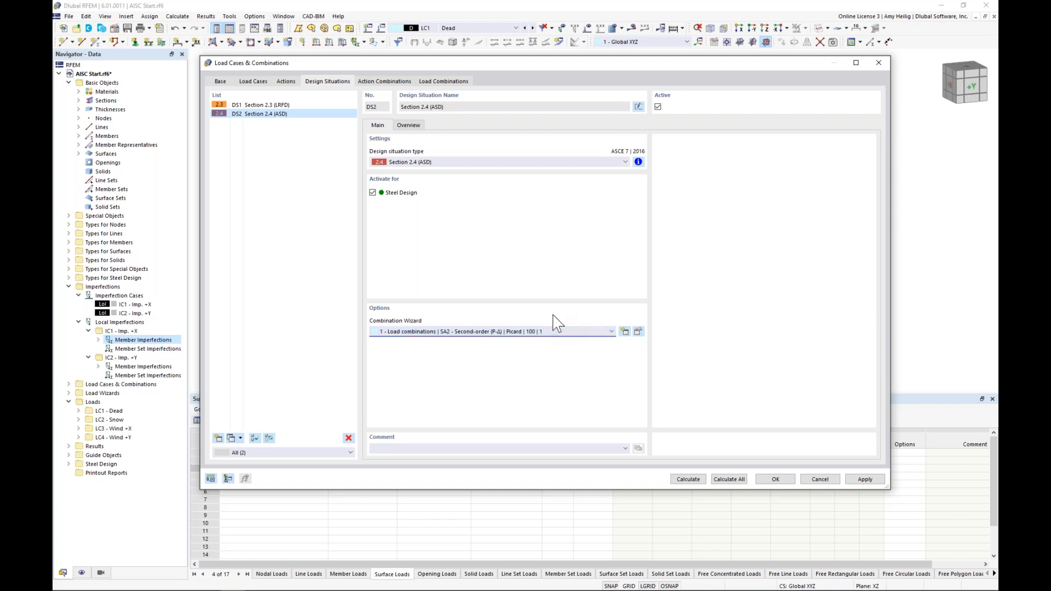
click(624, 332)
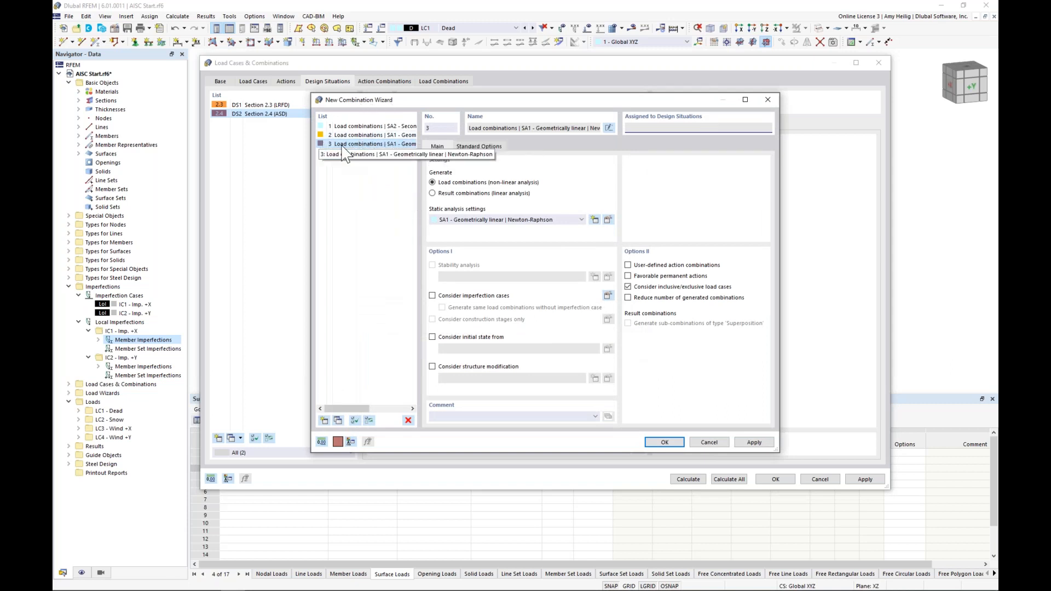
click(482, 220)
click(481, 237)
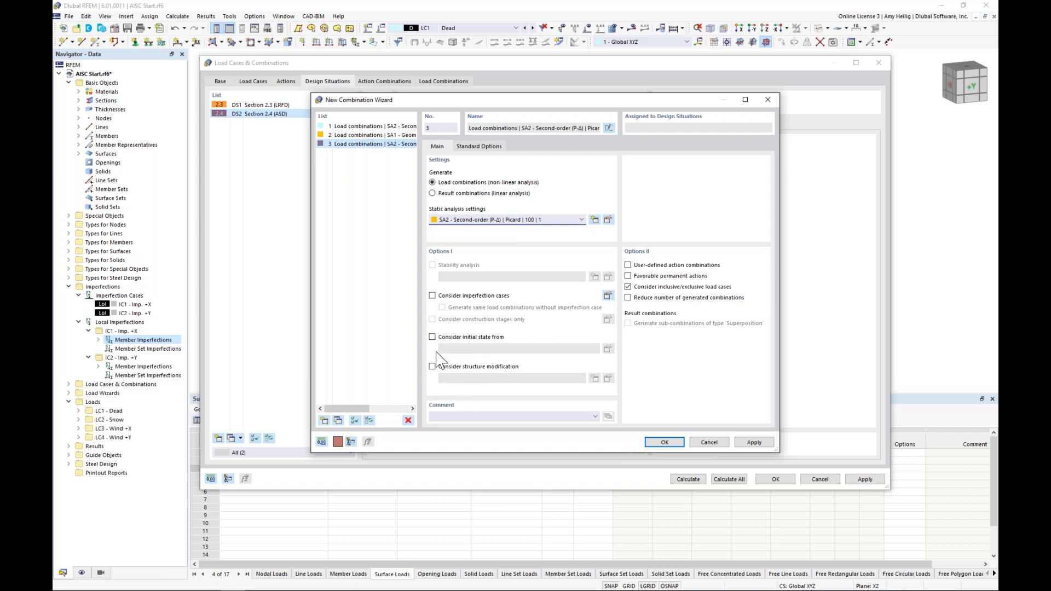
click(664, 442)
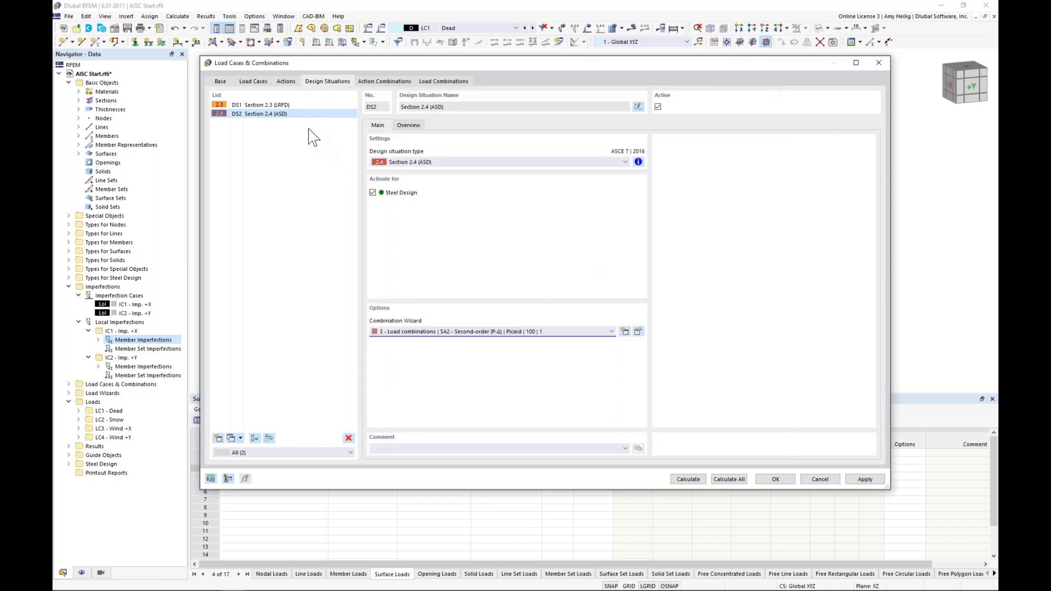
Keep combination wizard 1 with the SA2 second-order (P-Δ) analysis for design situation DS1 Section 2.3 (LRFD).
click(300, 105)
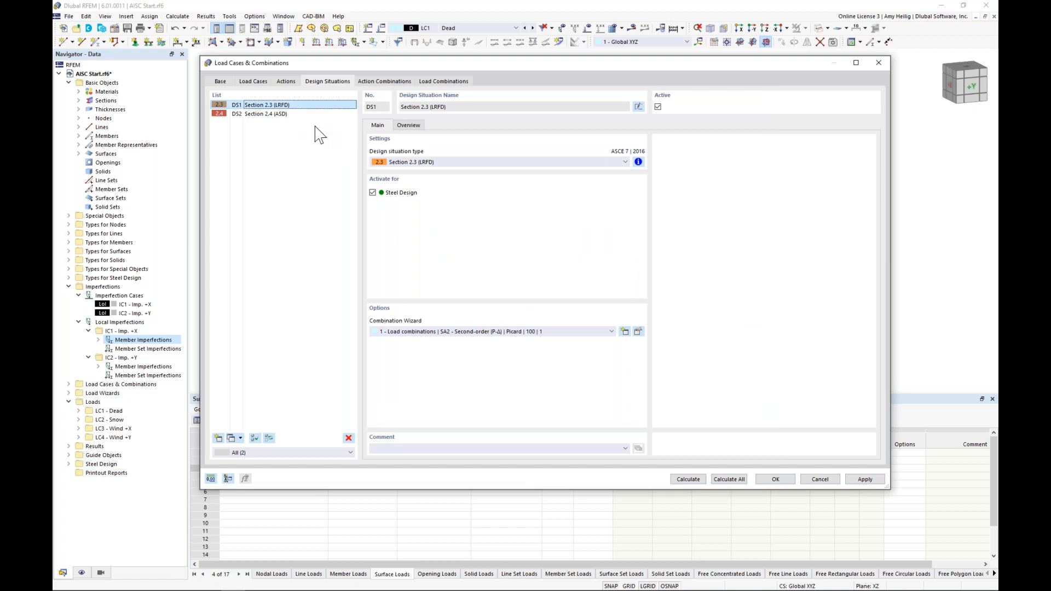
click(462, 331)
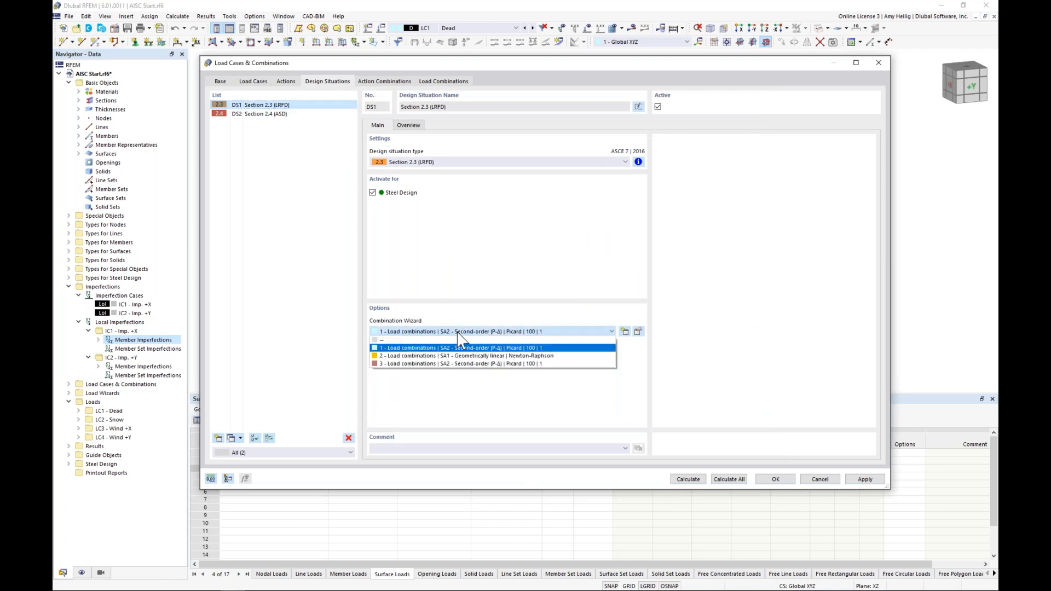
click(401, 349)
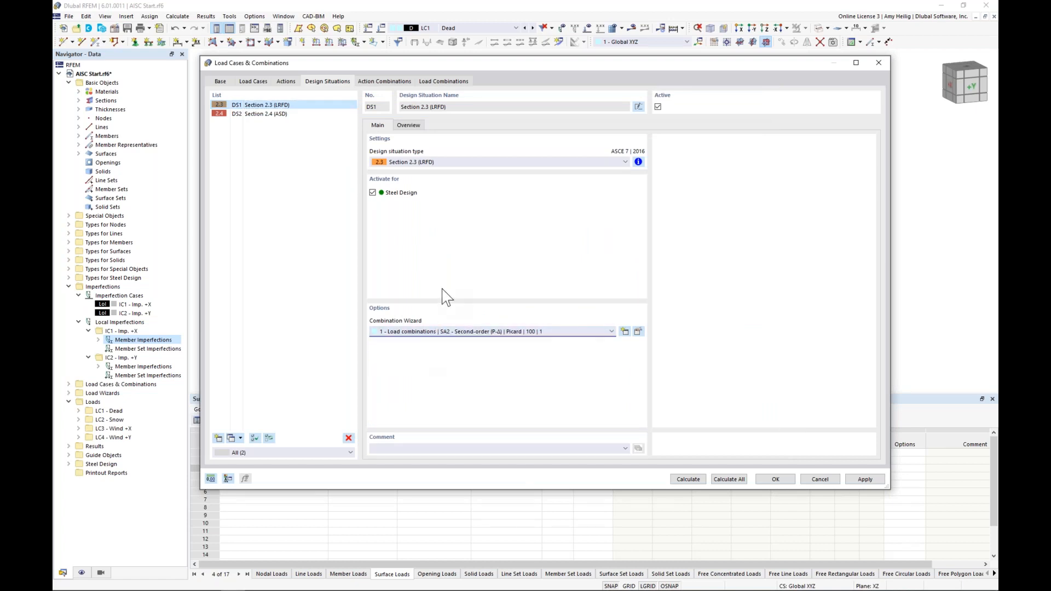
Keep combination wizard 3 with the SA2 second-order (P-Δ) analysis for design situation DS2 Section 2.4 (ASD).
click(288, 115)
click(445, 332)
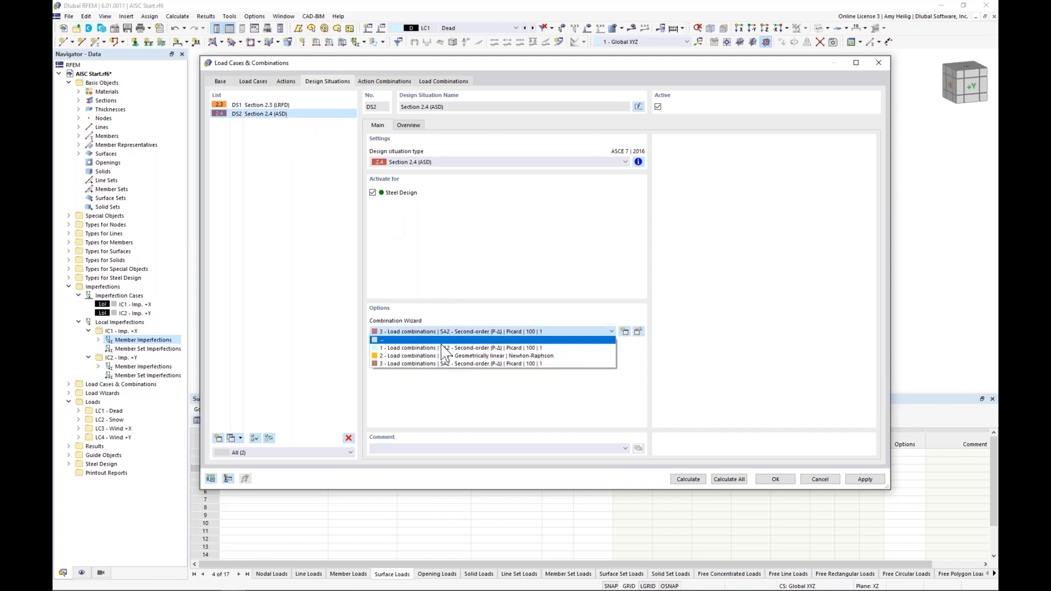
click(443, 399)
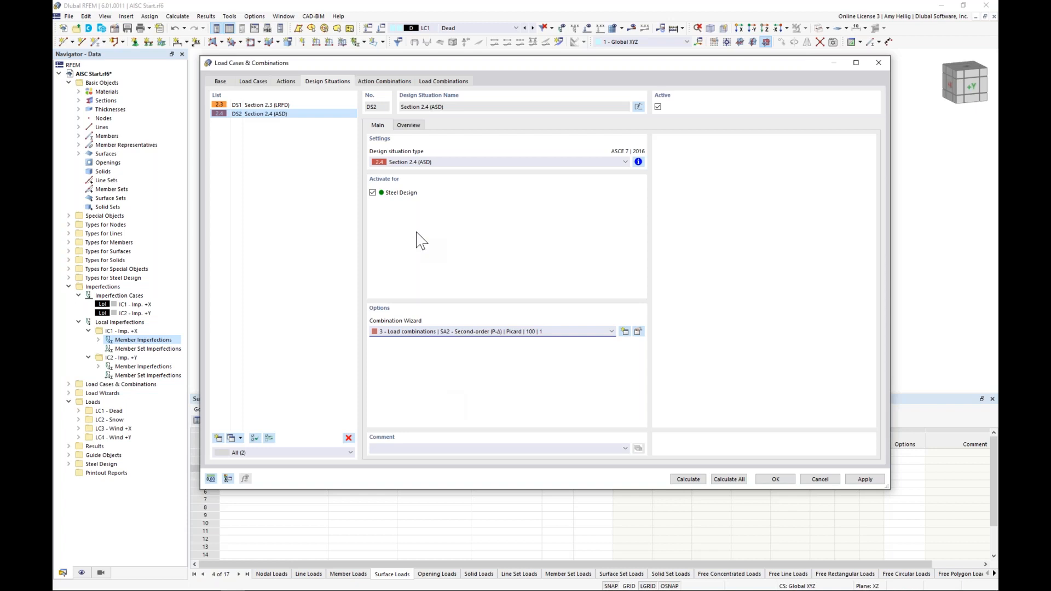
Review the imperfection and structure modification settings of the generated LRFD and ASD load combinations, and accept the load cases and combinations.
click(454, 83)
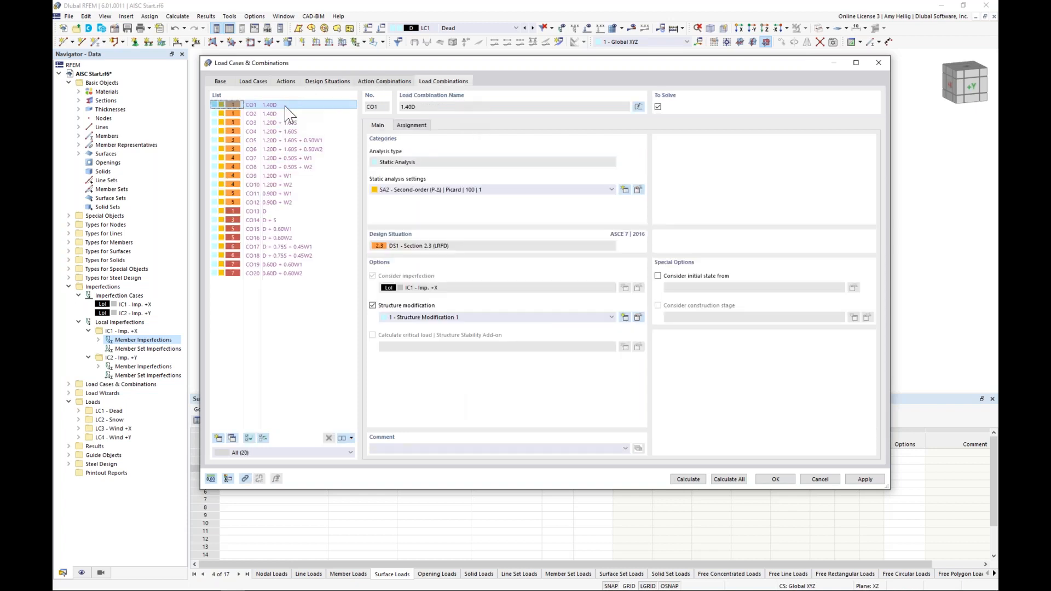
click(279, 115)
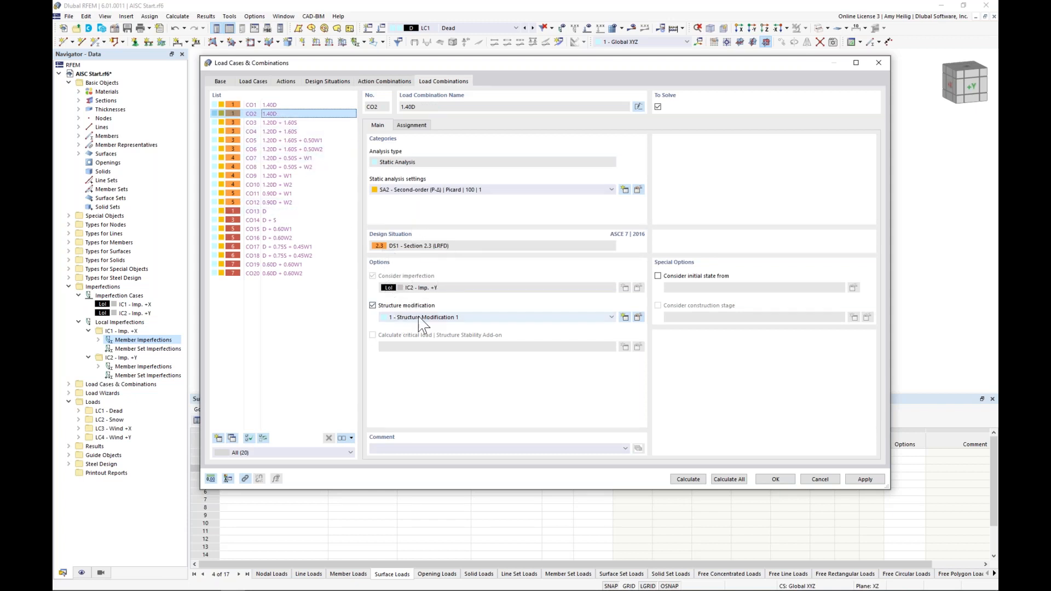
click(280, 124)
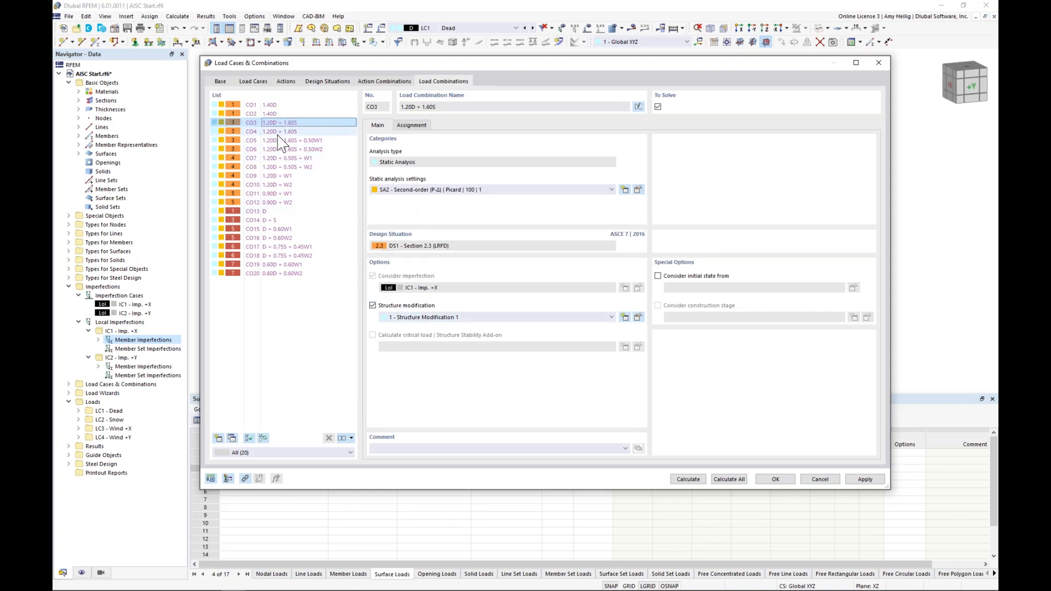
click(279, 132)
click(279, 141)
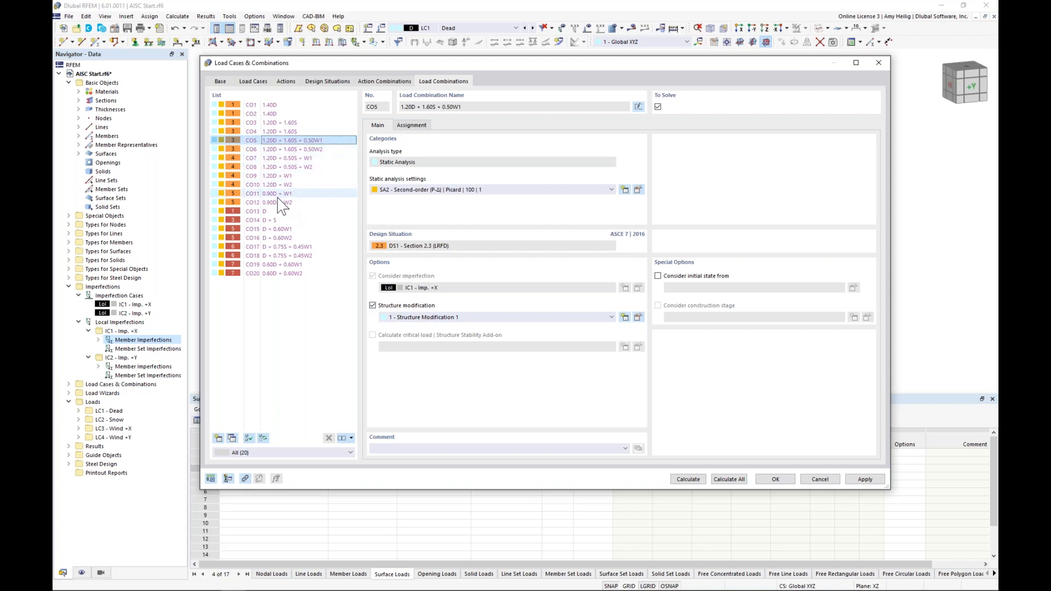
click(274, 211)
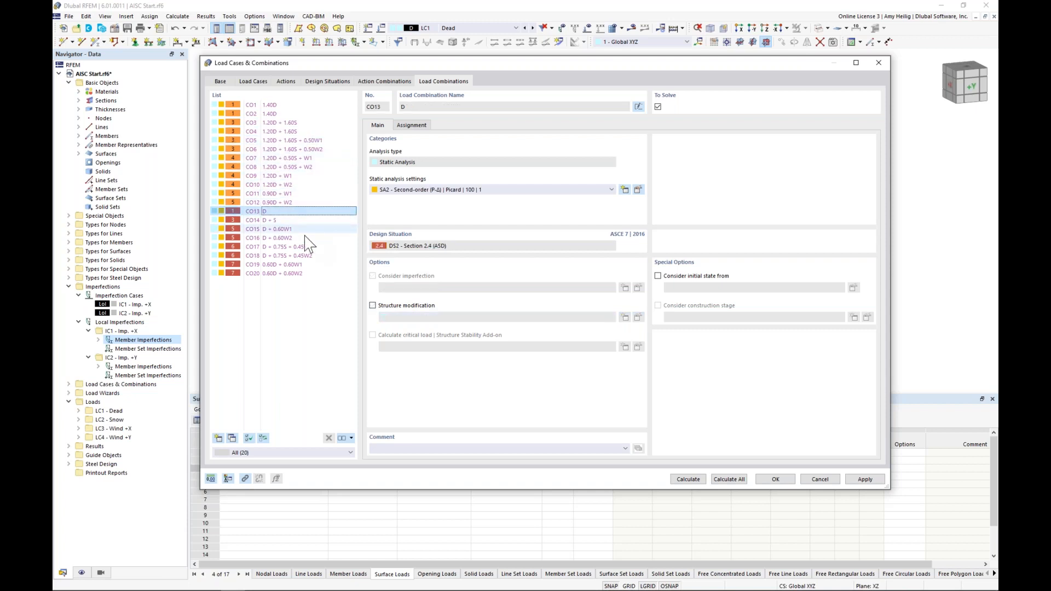
click(261, 221)
click(268, 229)
click(270, 237)
click(274, 246)
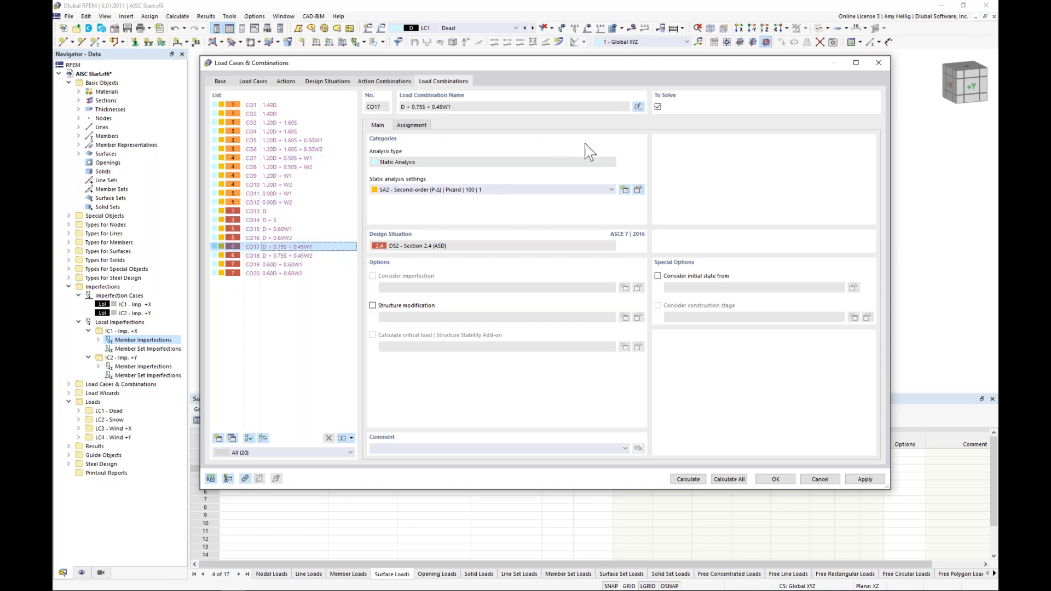
click(776, 480)
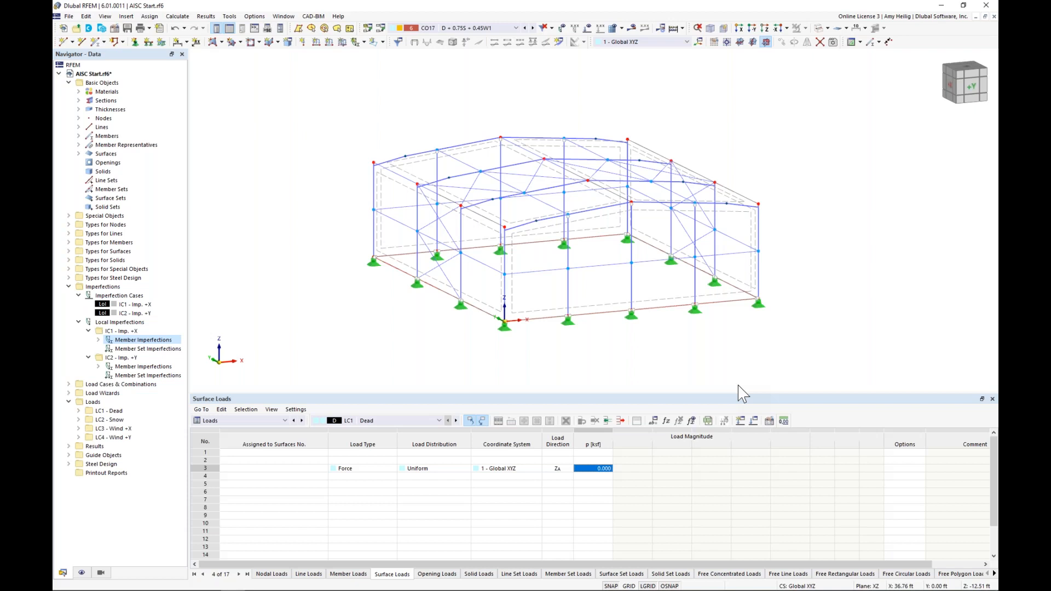
Isolate the members with section 3 (I 24/6.490/0.230/0.380) in the model and turn on the display of member representatives.
middle_drag(691, 362, 623, 370)
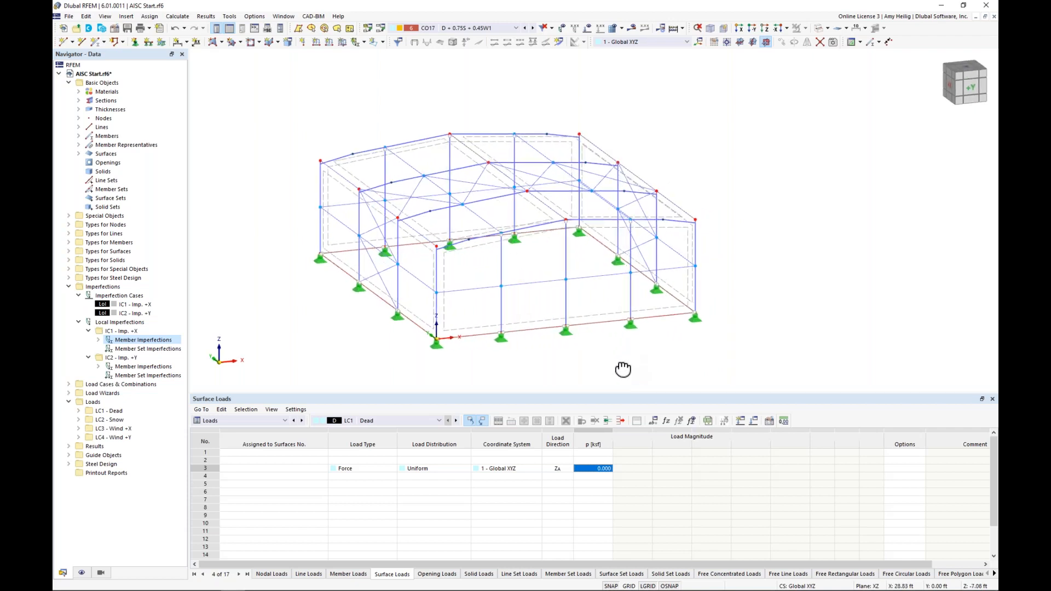
ctrl+middle_drag(750, 266, 750, 266)
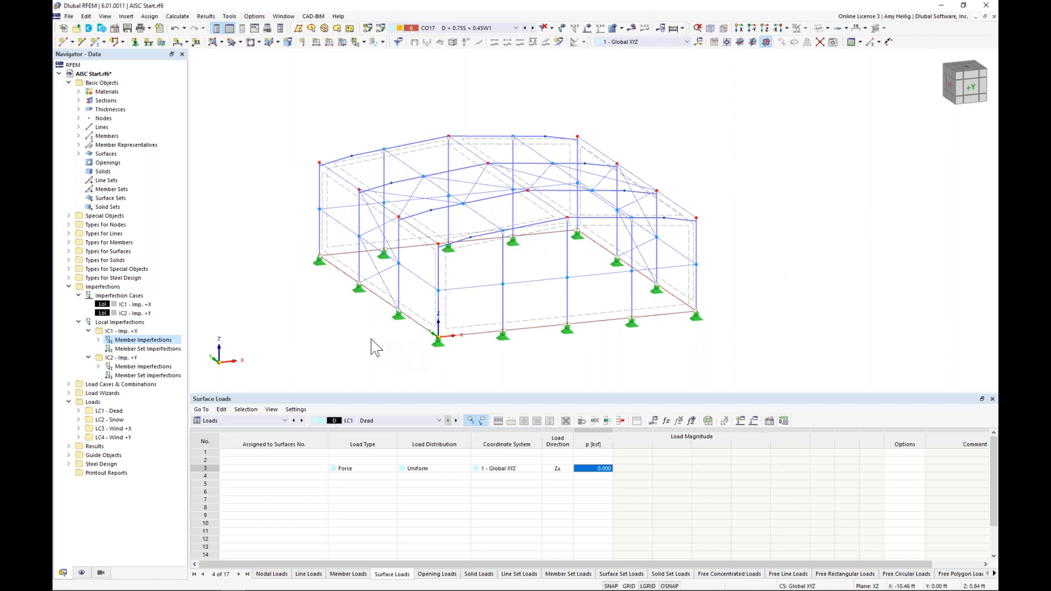
click(69, 287)
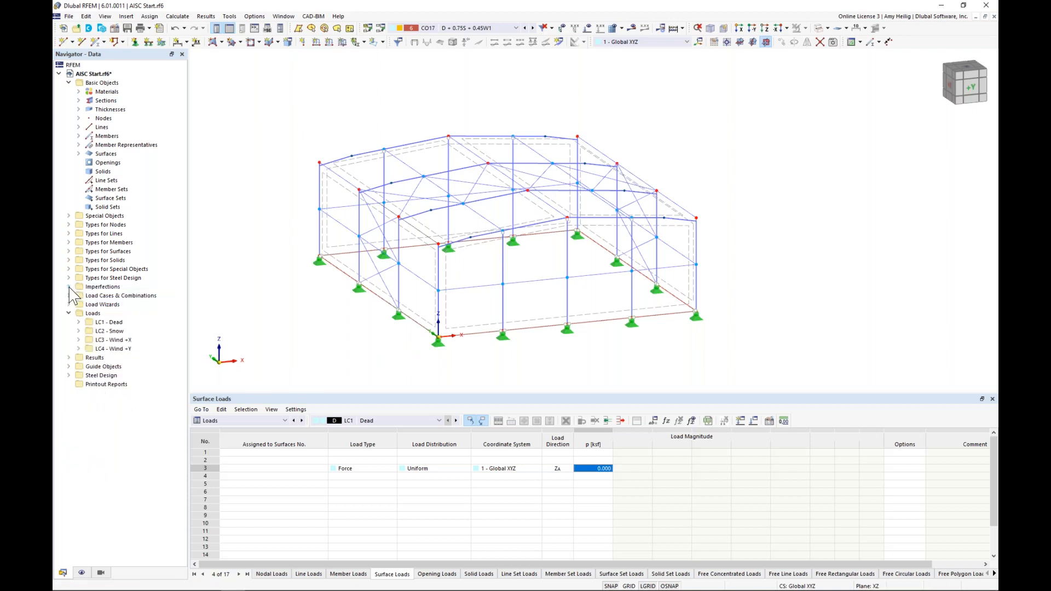
click(102, 572)
click(97, 437)
click(97, 481)
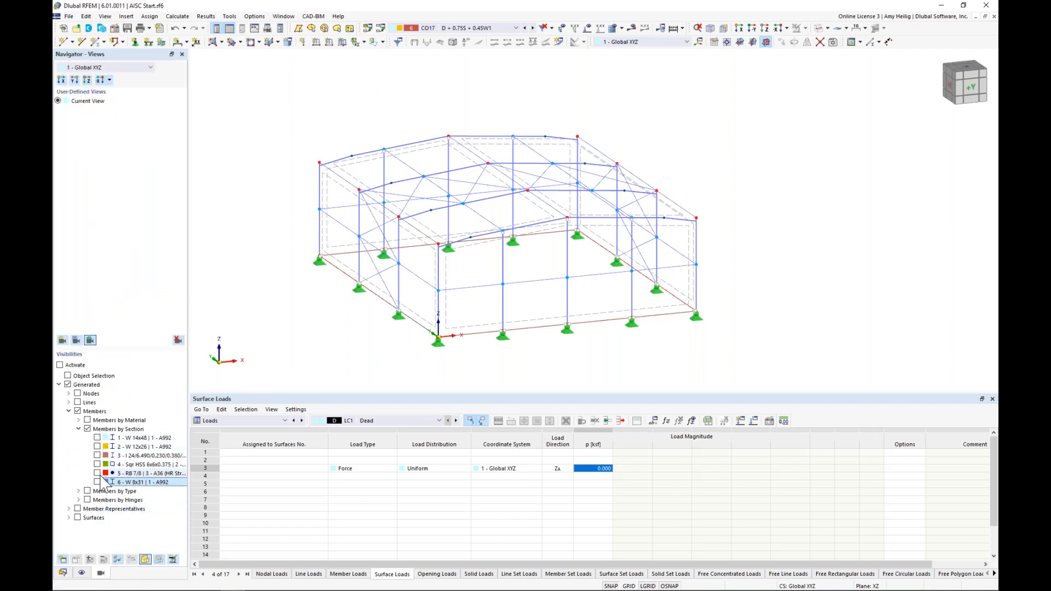
click(97, 455)
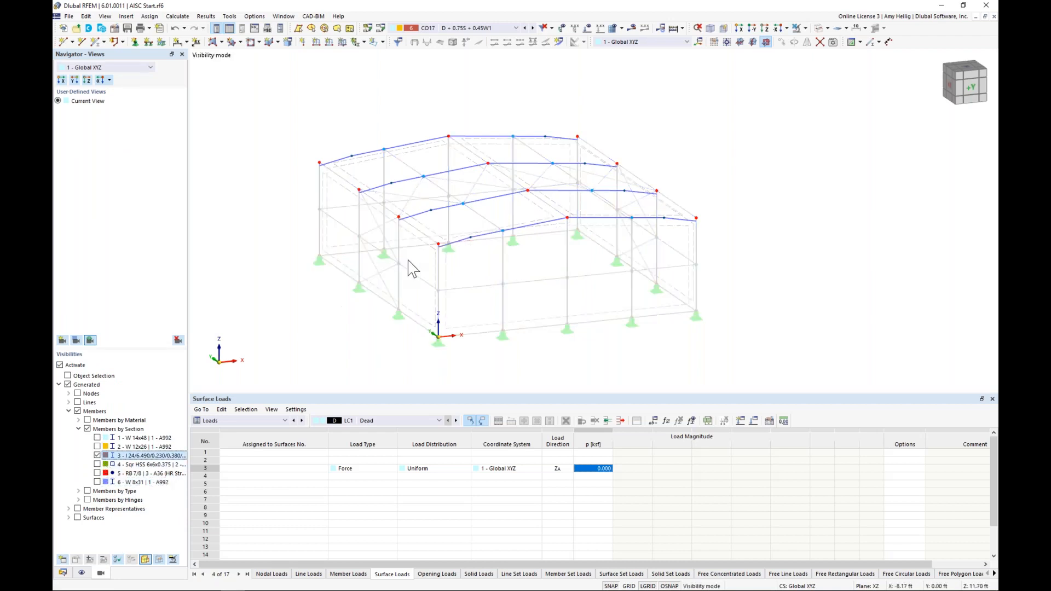
scroll(464, 218, up, 2)
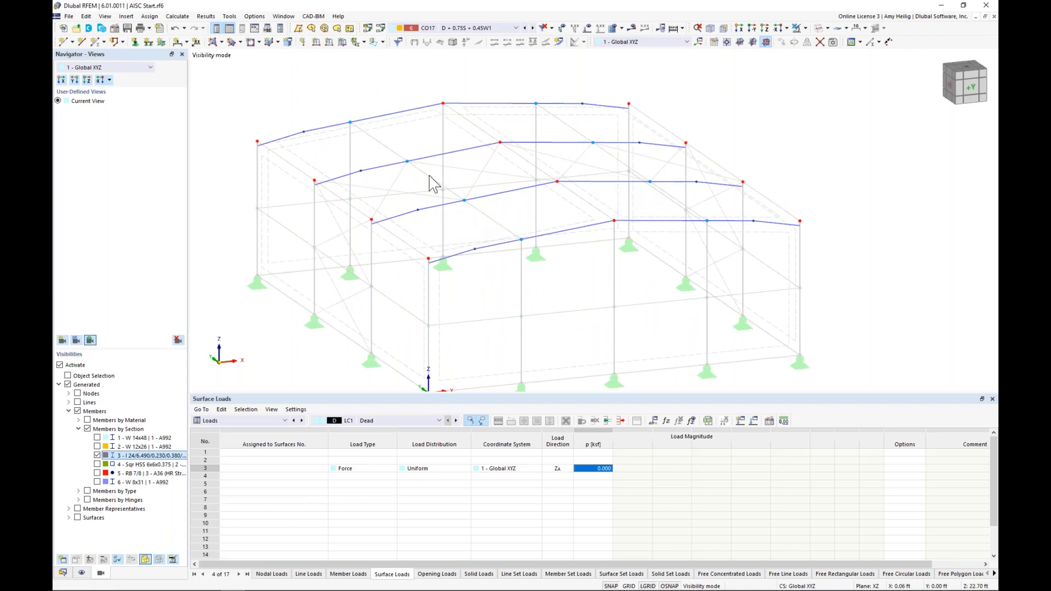
click(82, 573)
click(87, 109)
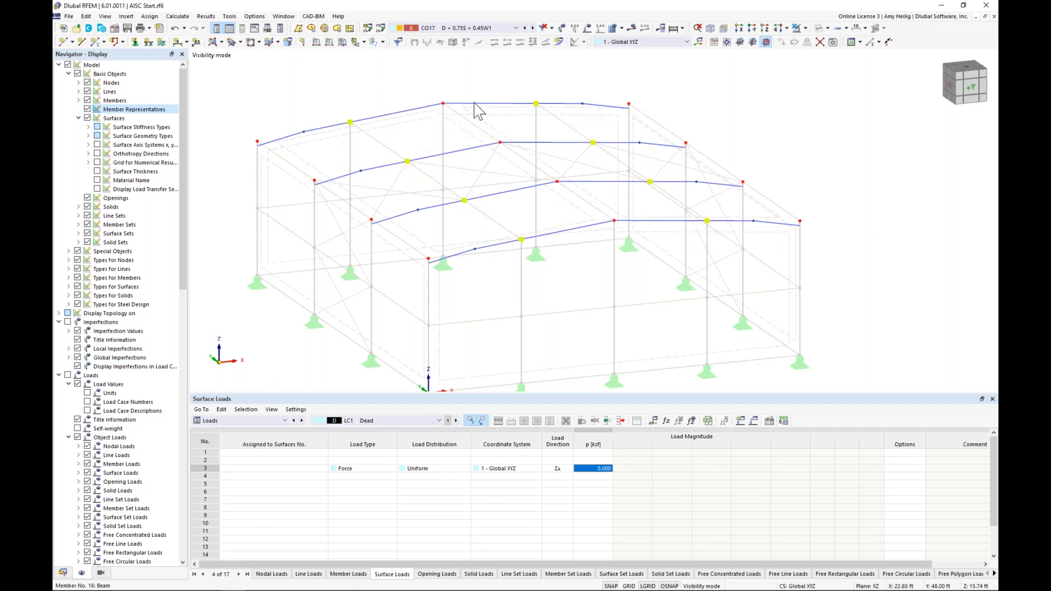
Add the comment "End Moment Frame" to the four rafters of the two end frames (members 3, 4, 15 and 16).
click(394, 114)
click(469, 106)
click(628, 221)
double_click(588, 235)
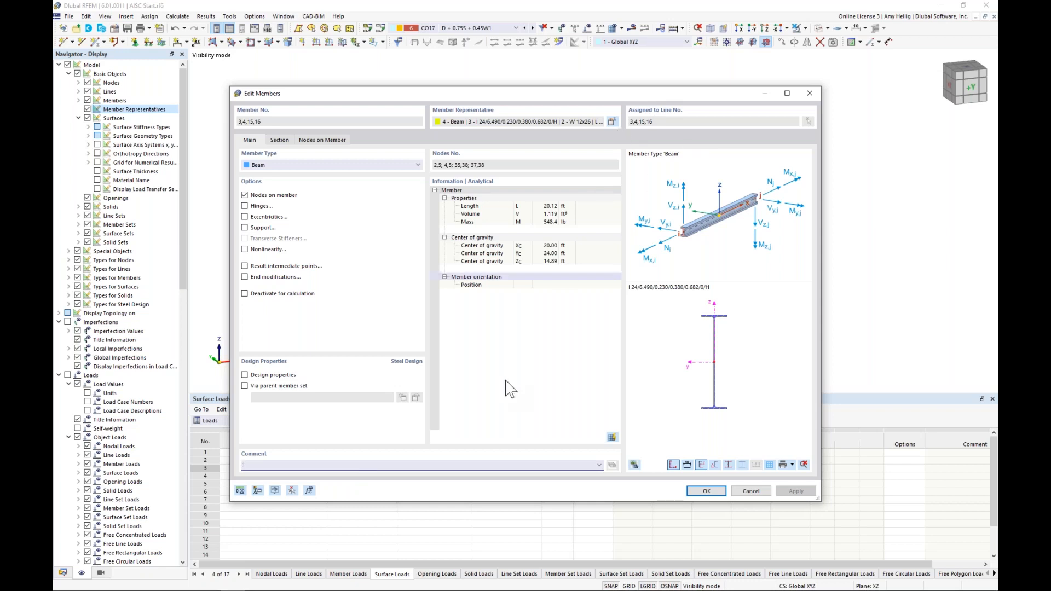
text(End Moment Frame)
click(708, 489)
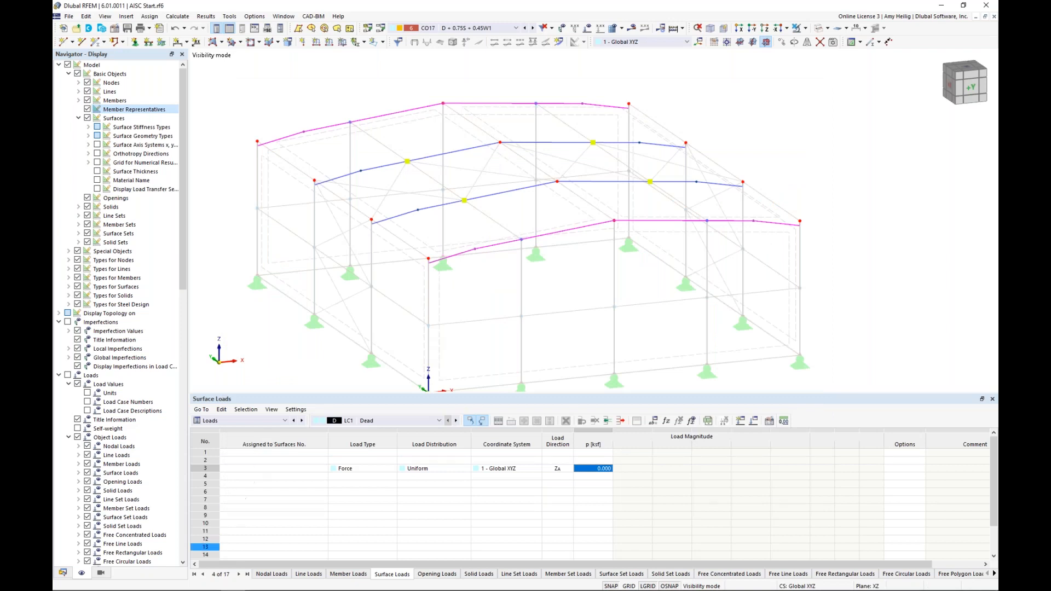
Enable the steel design properties for the members of the end moment frame's member representative.
click(100, 573)
click(171, 559)
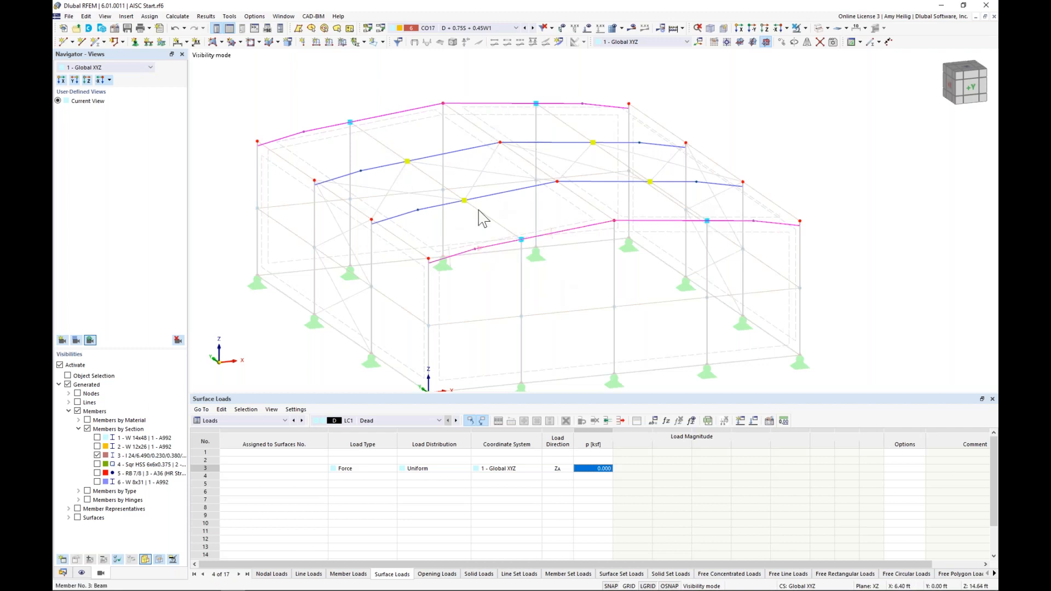
click(519, 331)
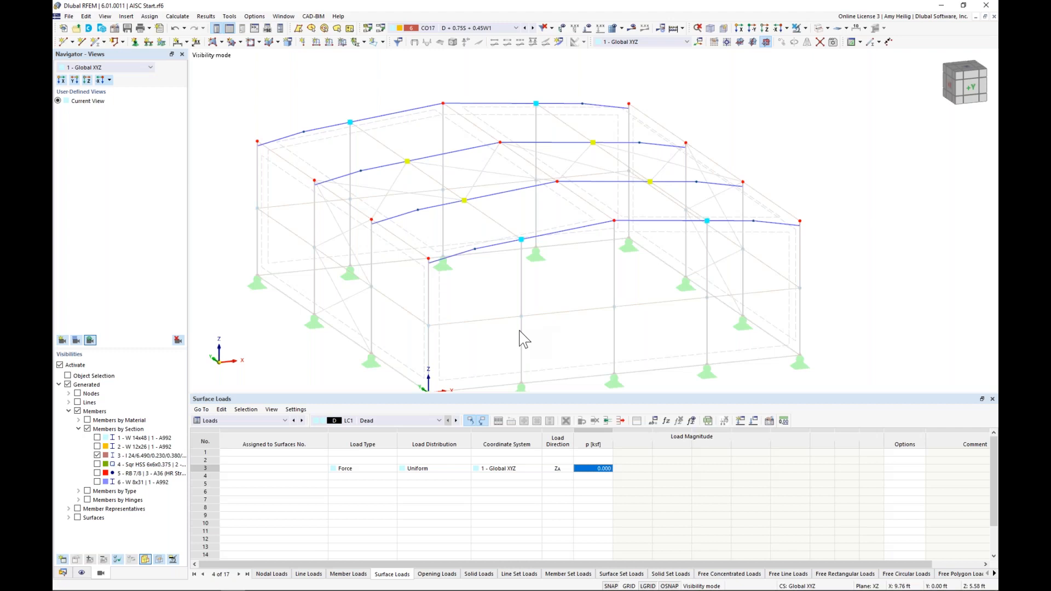
click(351, 120)
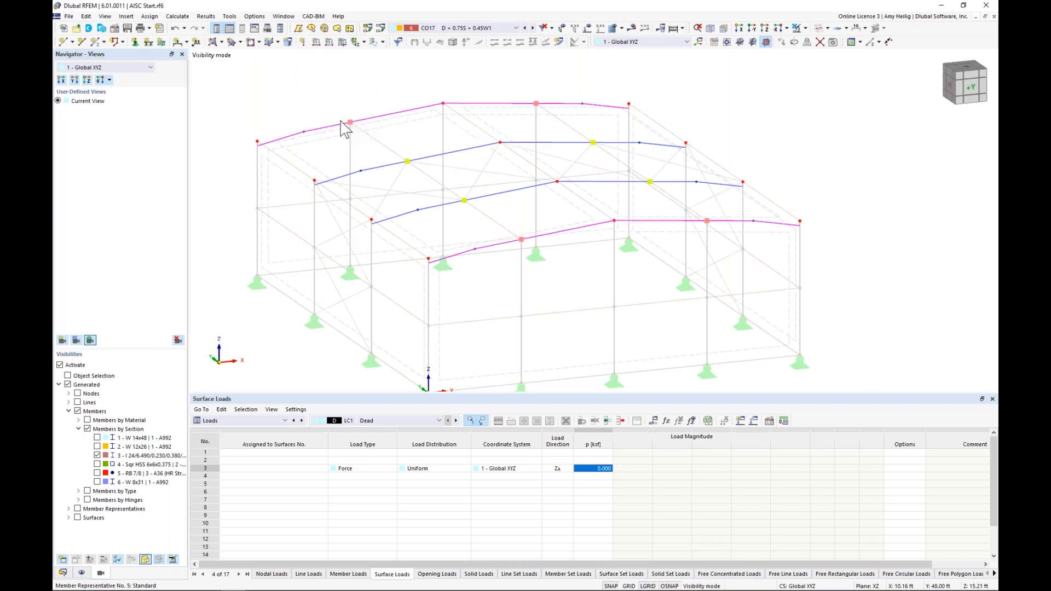
double_click(353, 126)
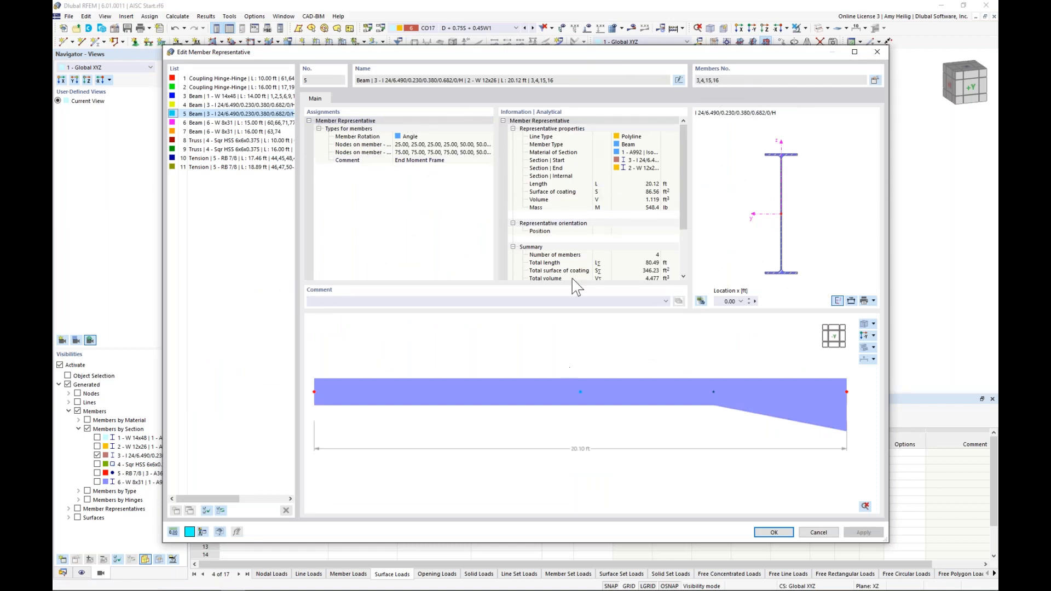
click(874, 81)
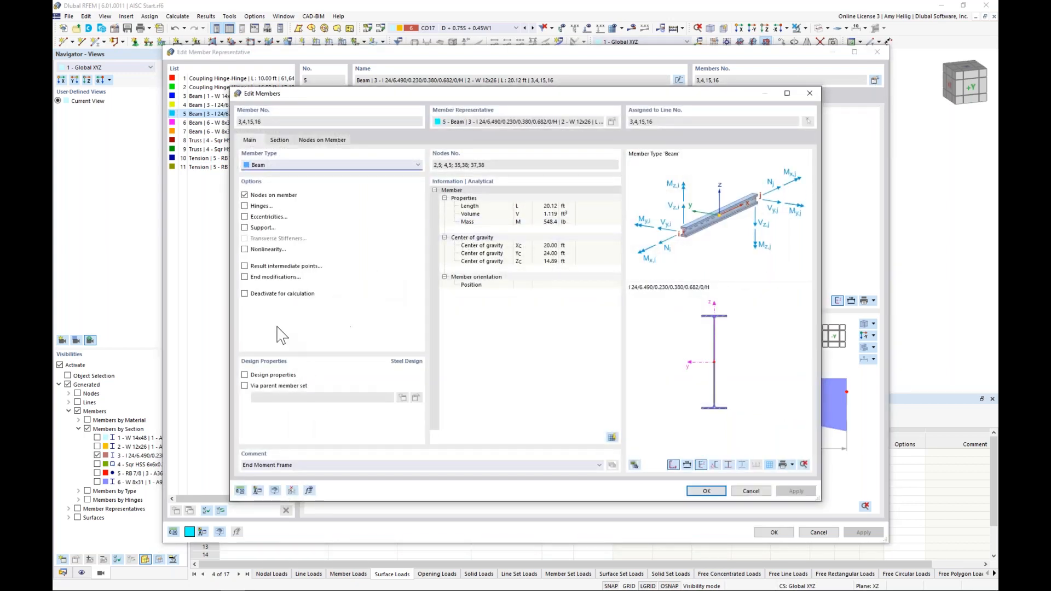
click(244, 376)
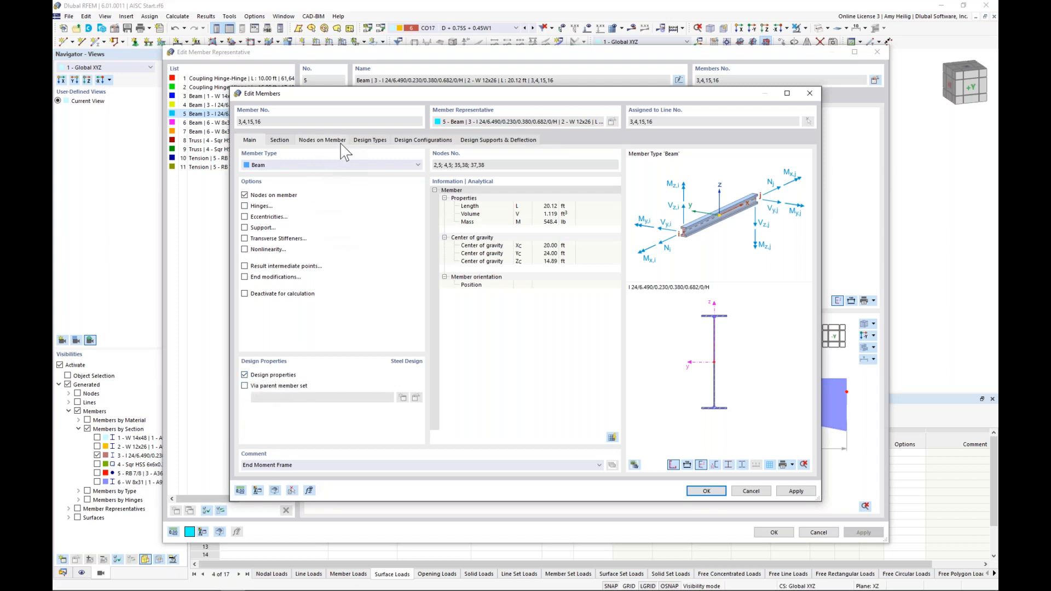
click(716, 491)
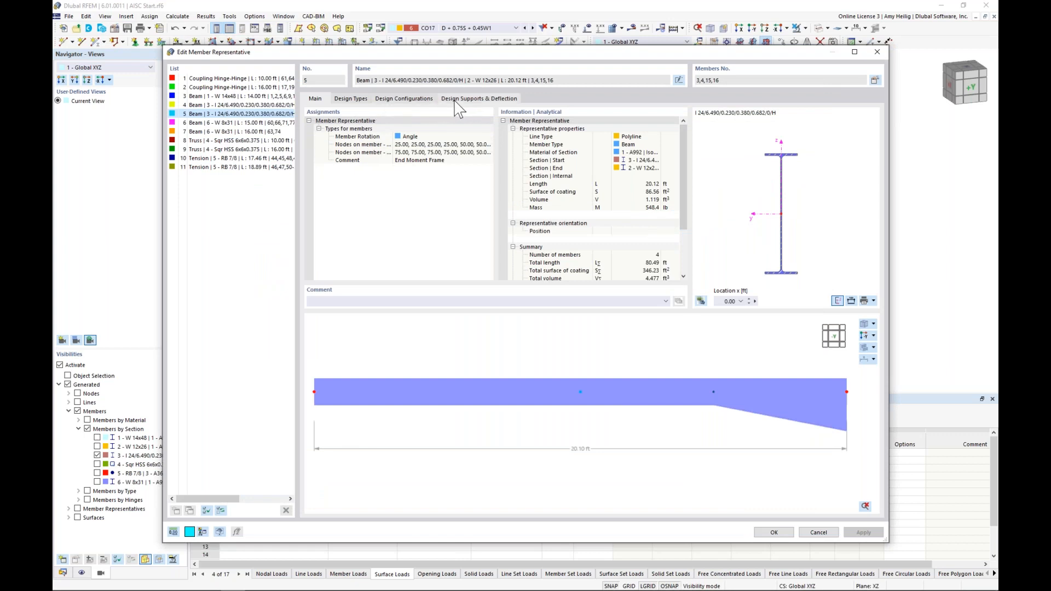
Create a new effective length for the end frame rafters and assign it to members 3, 4, 15 and 16.
click(353, 99)
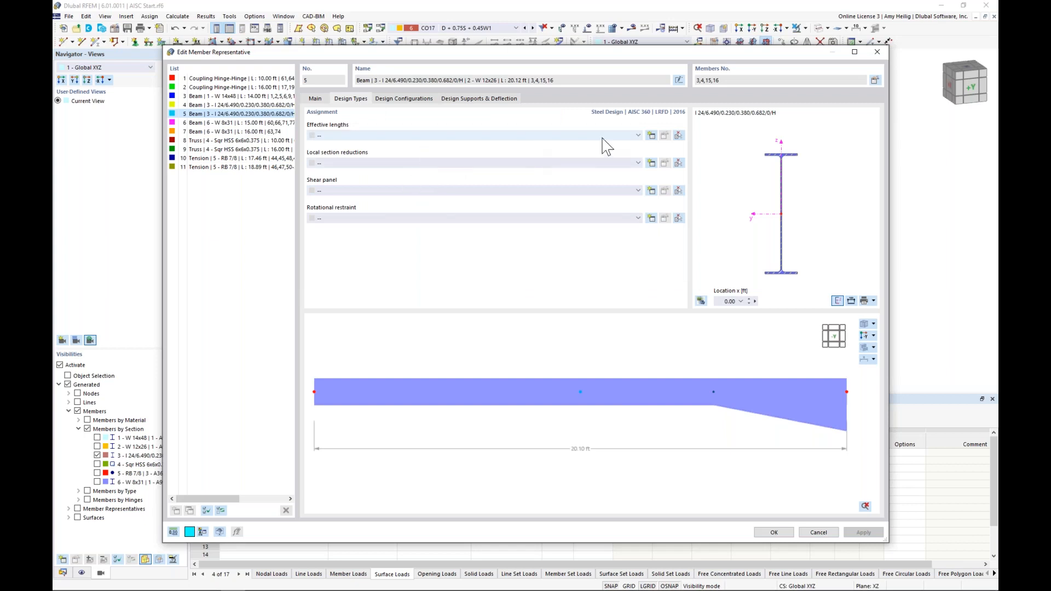
click(650, 137)
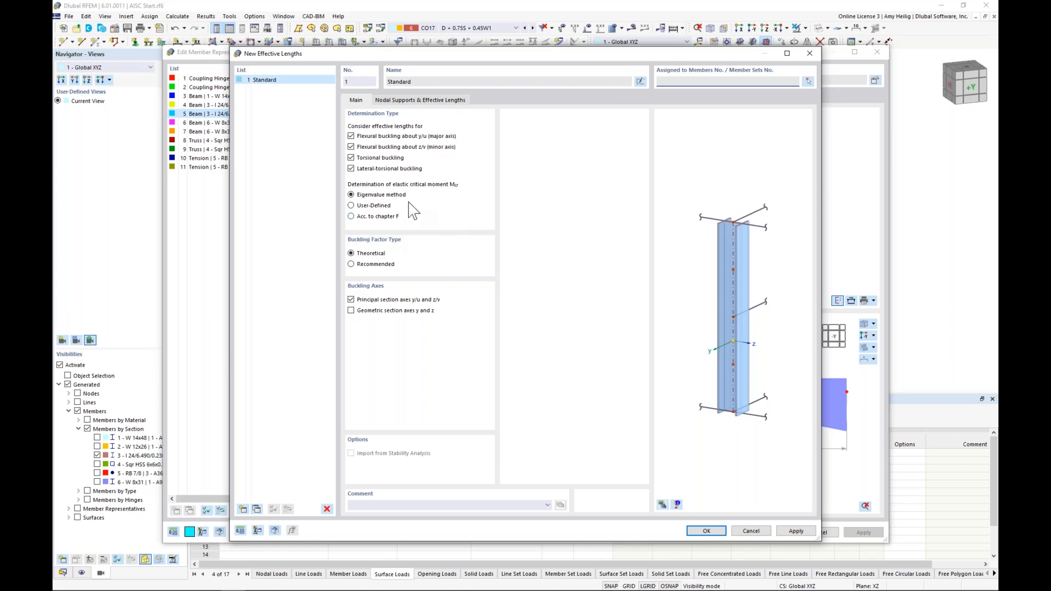
click(419, 100)
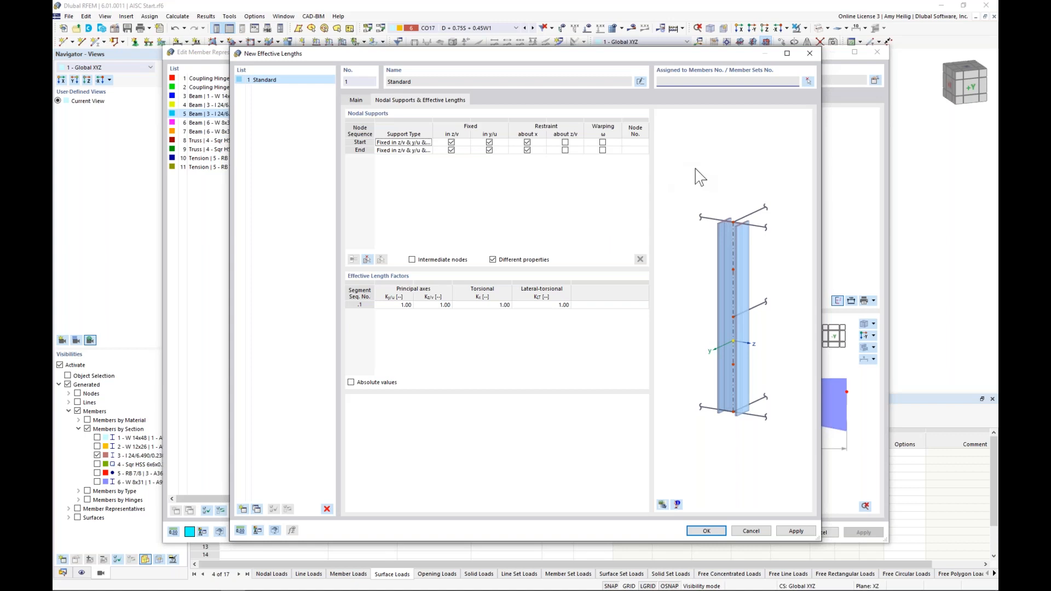
click(808, 81)
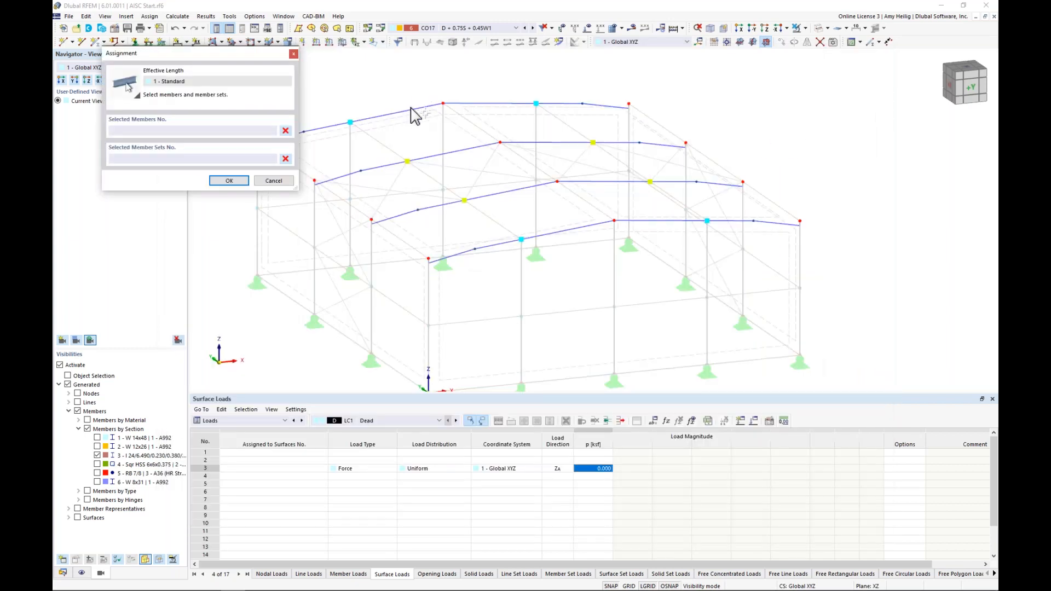
click(411, 110)
click(462, 105)
click(550, 233)
click(630, 221)
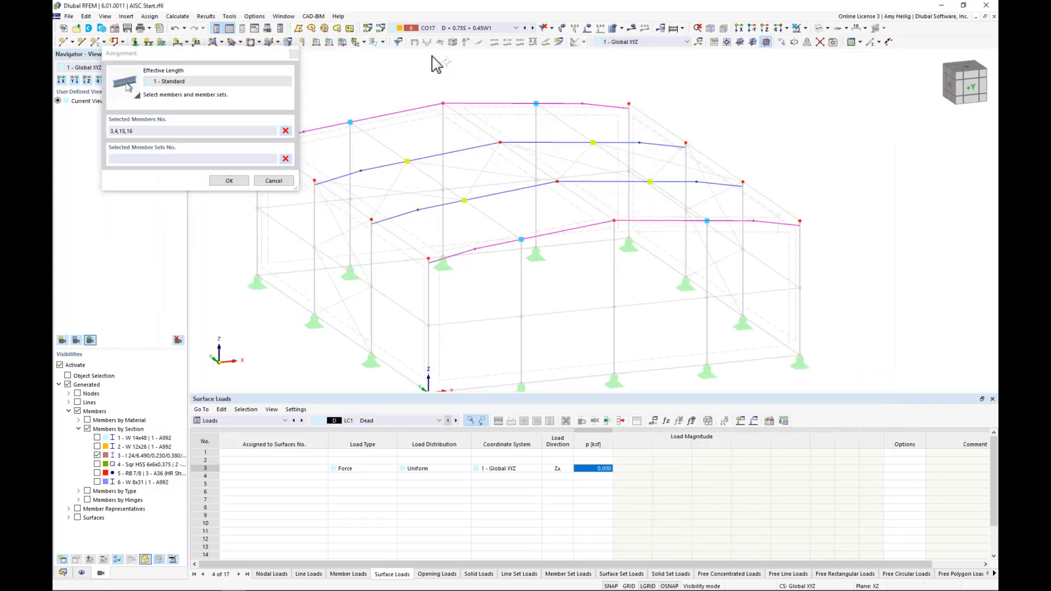
click(240, 181)
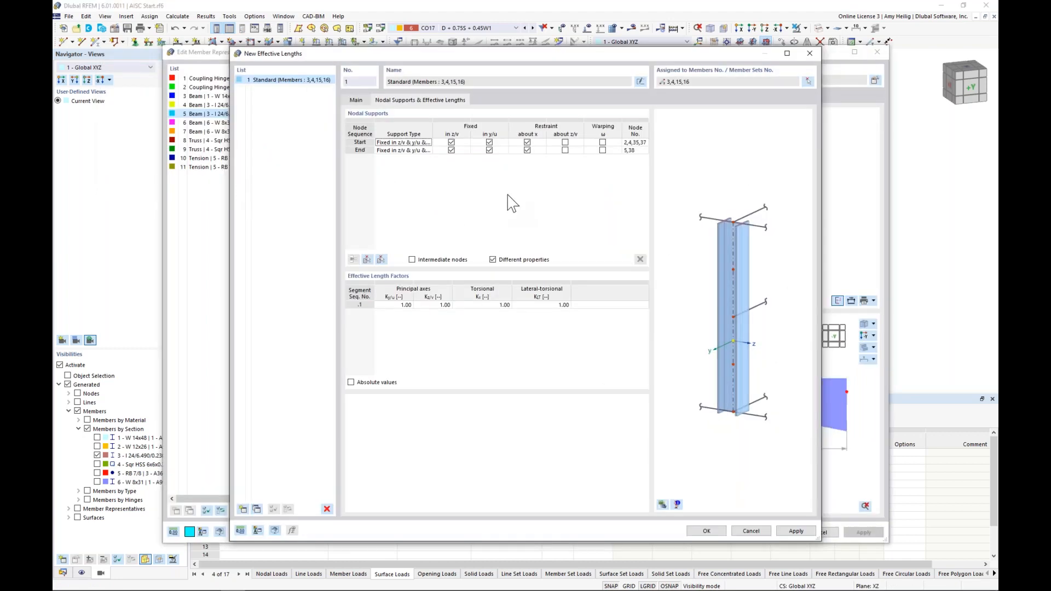
Preview the effective length's nodal supports on the real model and include the intermediate nodes of the rafters.
click(662, 504)
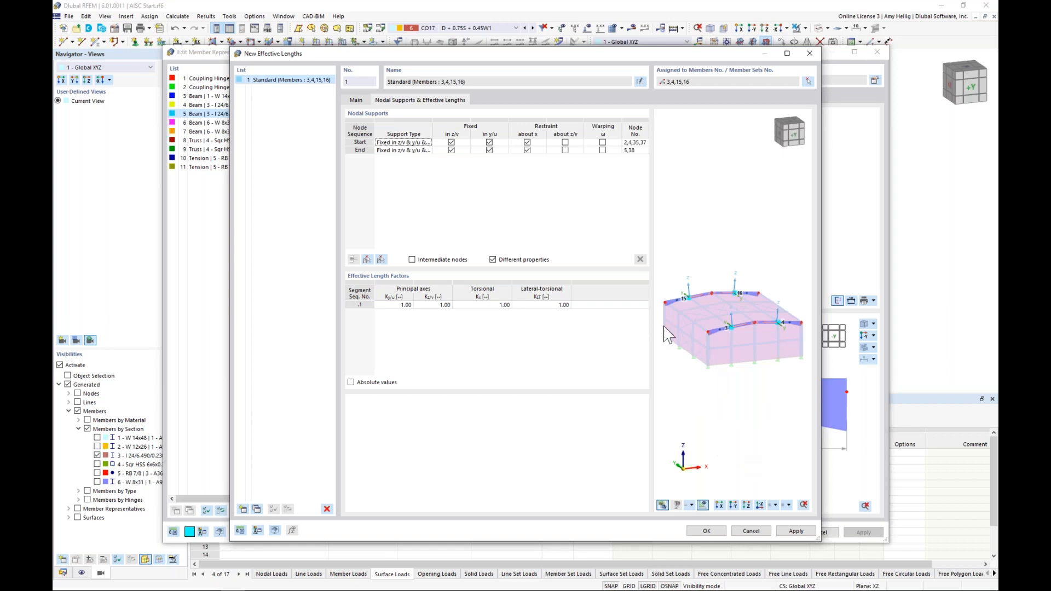
scroll(716, 345, up, 3)
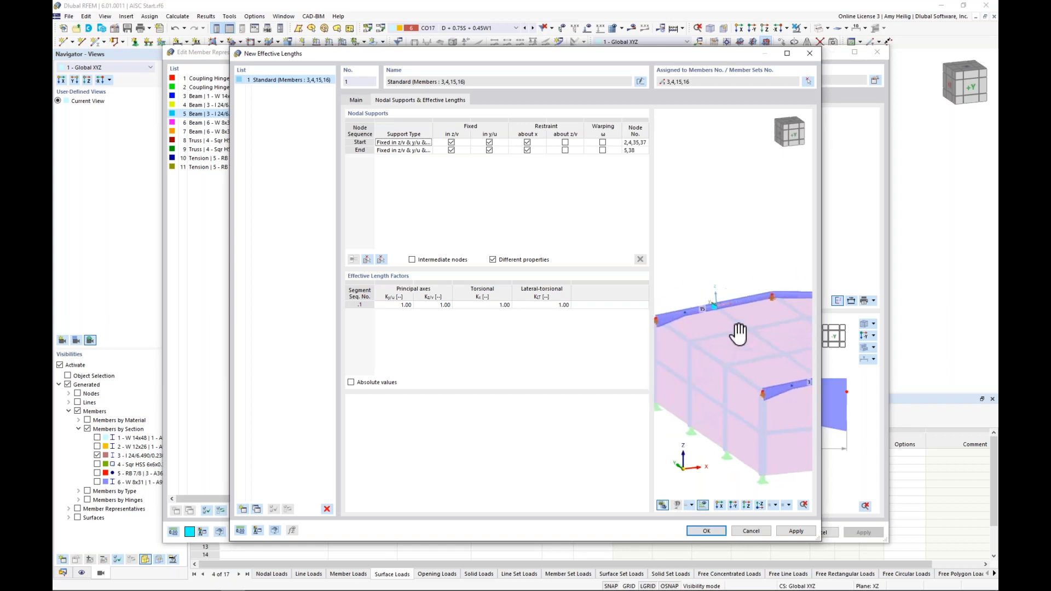
scroll(698, 328, up, 2)
scroll(701, 330, down, 3)
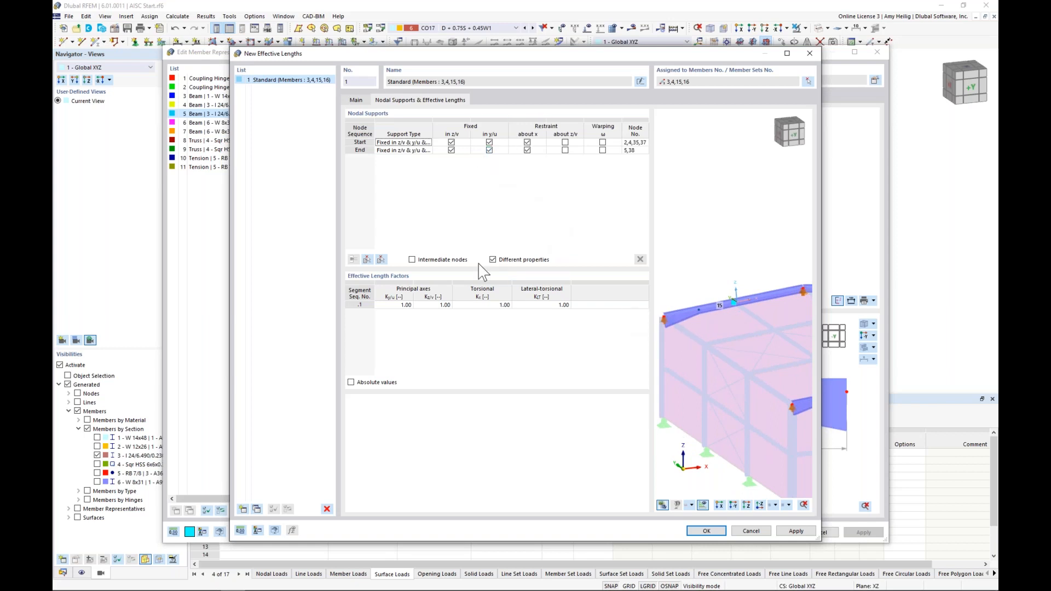
click(412, 260)
click(368, 261)
click(369, 116)
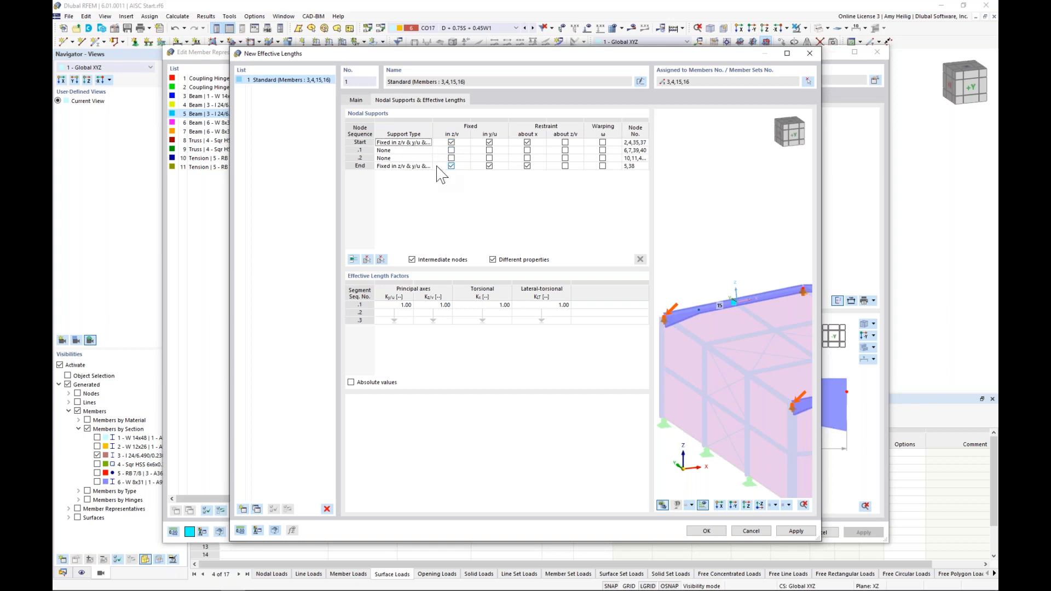
For the end frame rafters' effective length, fix the second intermediate node in z/v and y/u and restrain it about x.
click(423, 150)
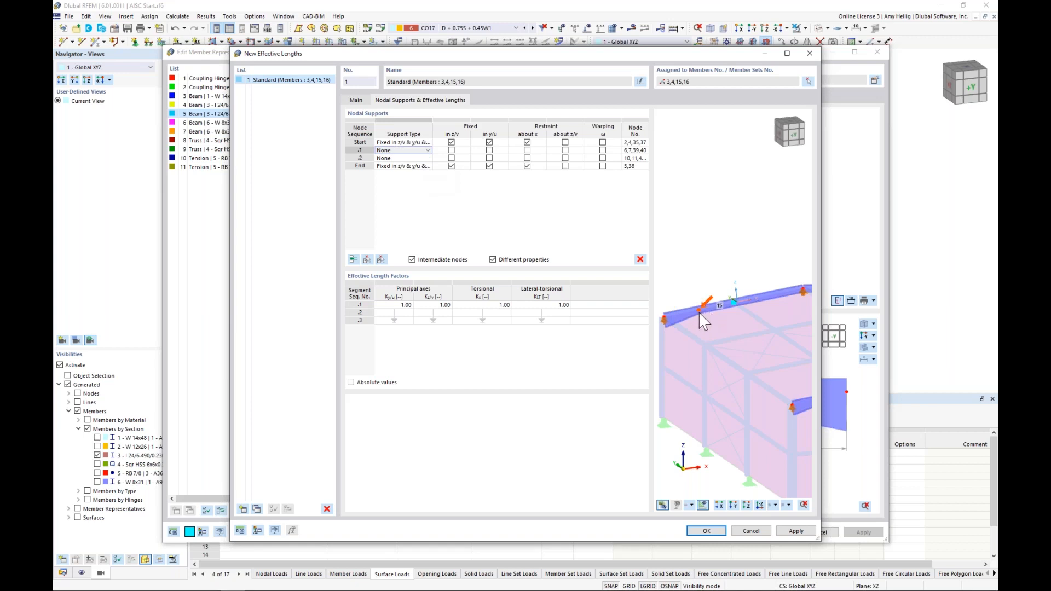
click(396, 159)
scroll(692, 342, down, 2)
ctrl+middle_drag(692, 343, 717, 335)
scroll(725, 342, up, 3)
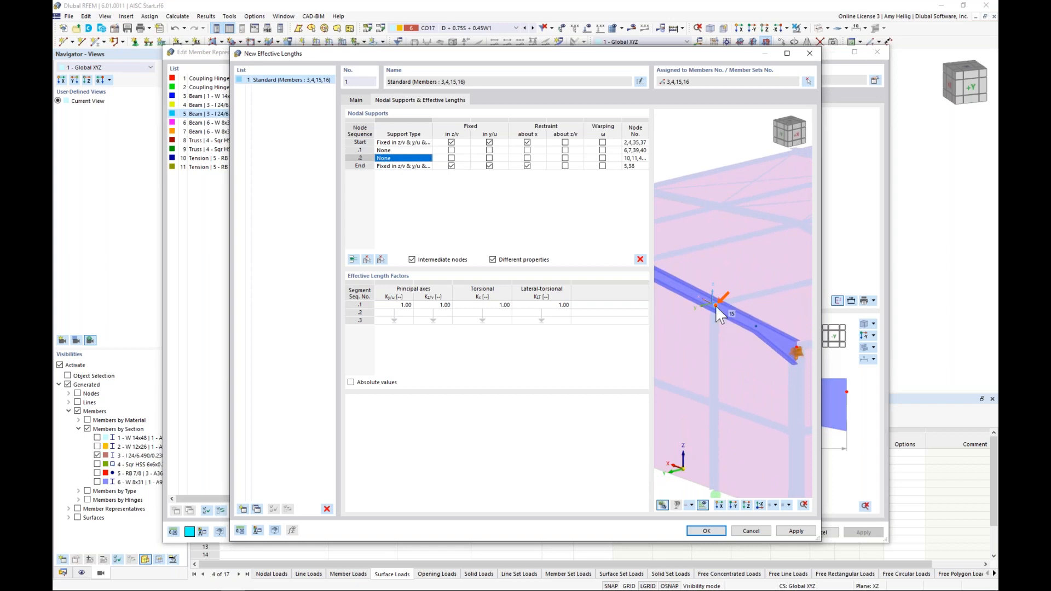
click(489, 158)
click(489, 159)
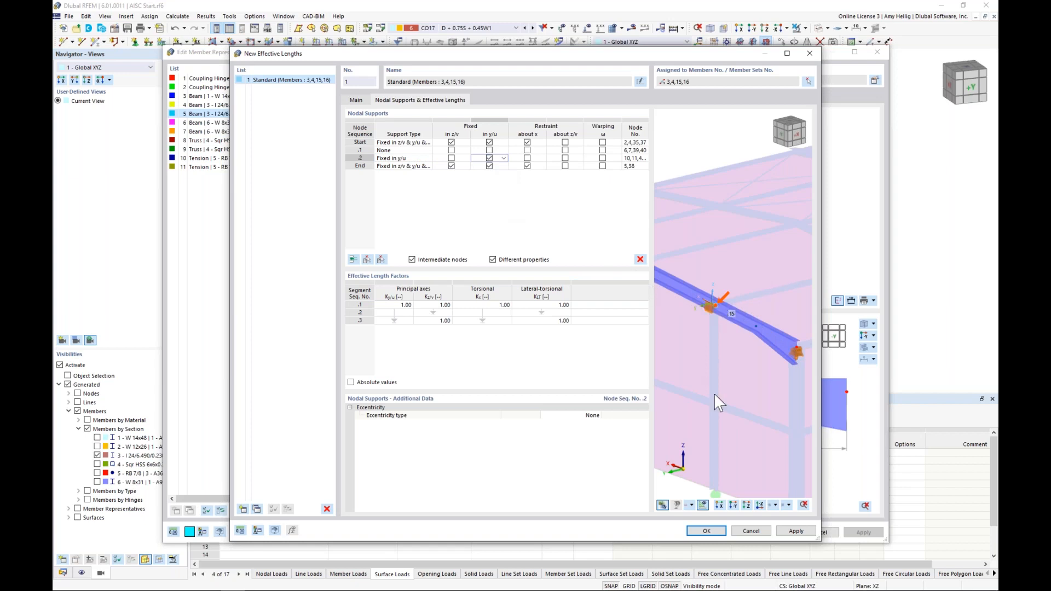
click(451, 159)
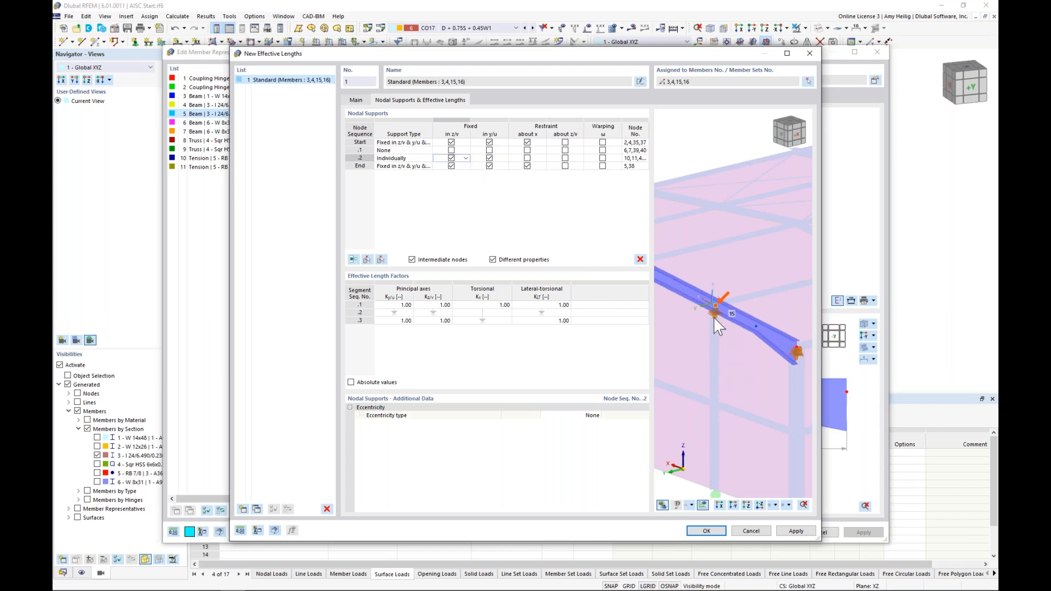
click(526, 158)
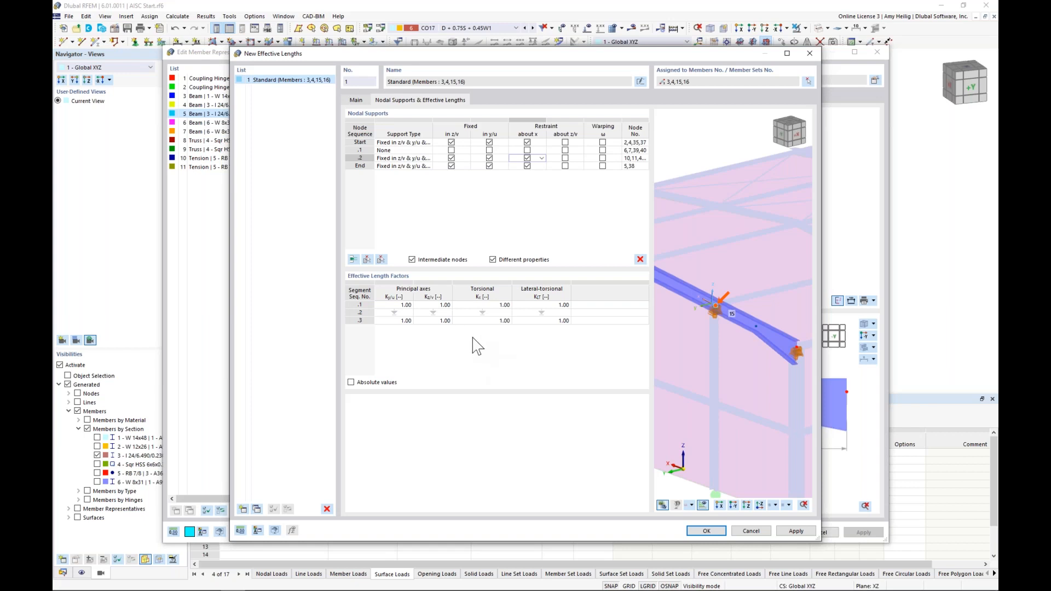
click(708, 533)
scroll(539, 382, down, 1)
ctrl+middle_drag(598, 396, 566, 422)
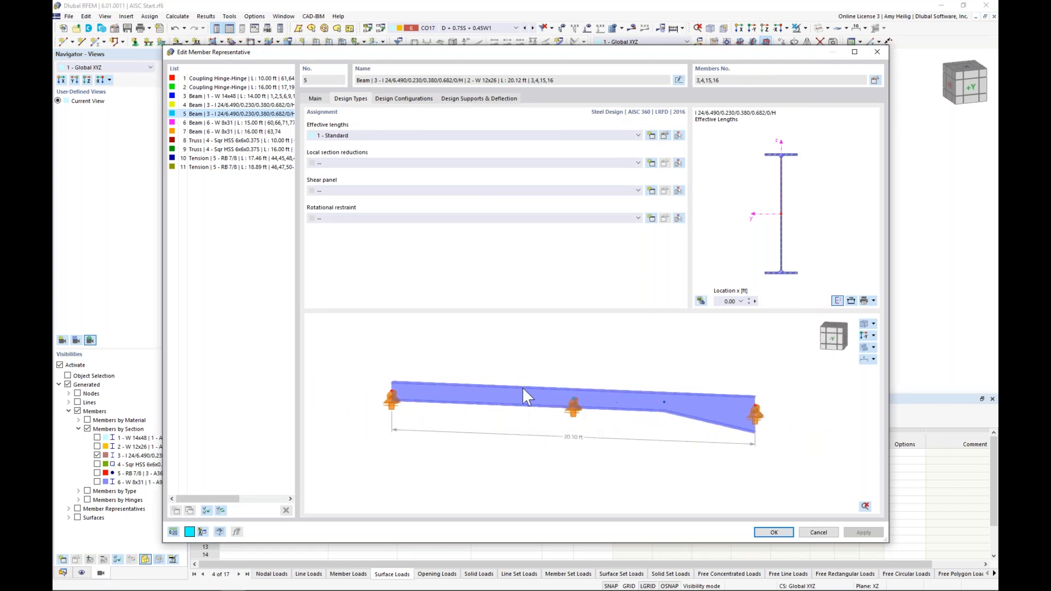
Enable the steel design properties for members 7, 8, 11 and 12 of the interior frame rafters' member representative.
click(215, 105)
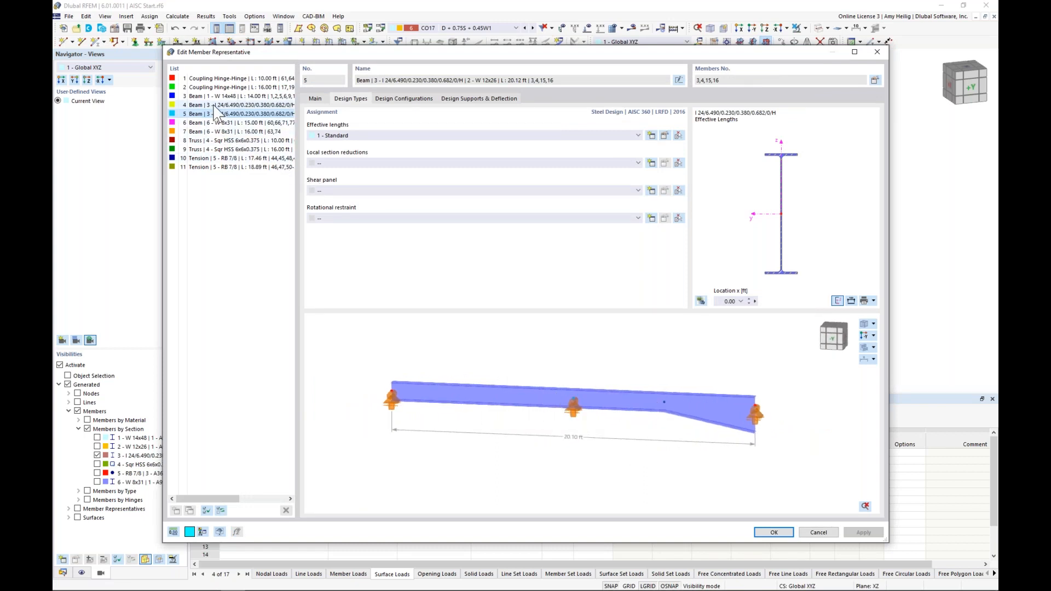
drag(376, 51, 373, 326)
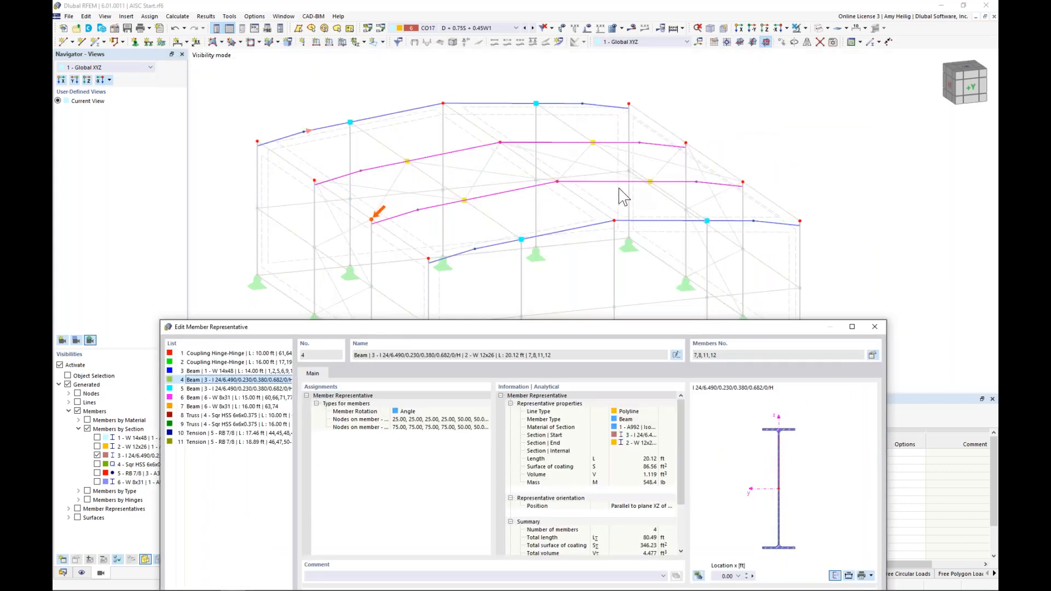
drag(468, 327, 473, 60)
click(877, 89)
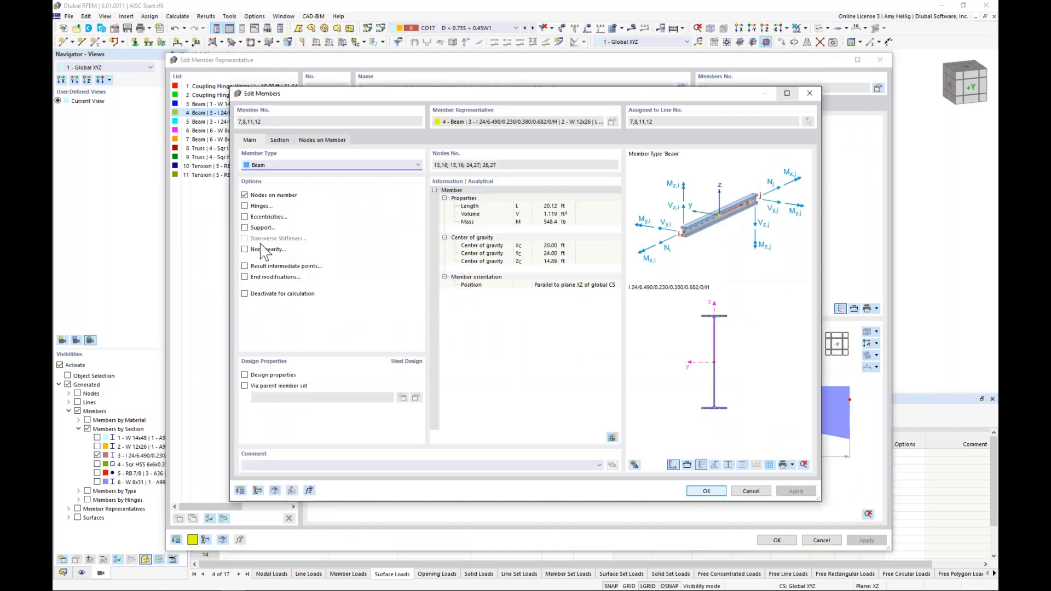
click(245, 374)
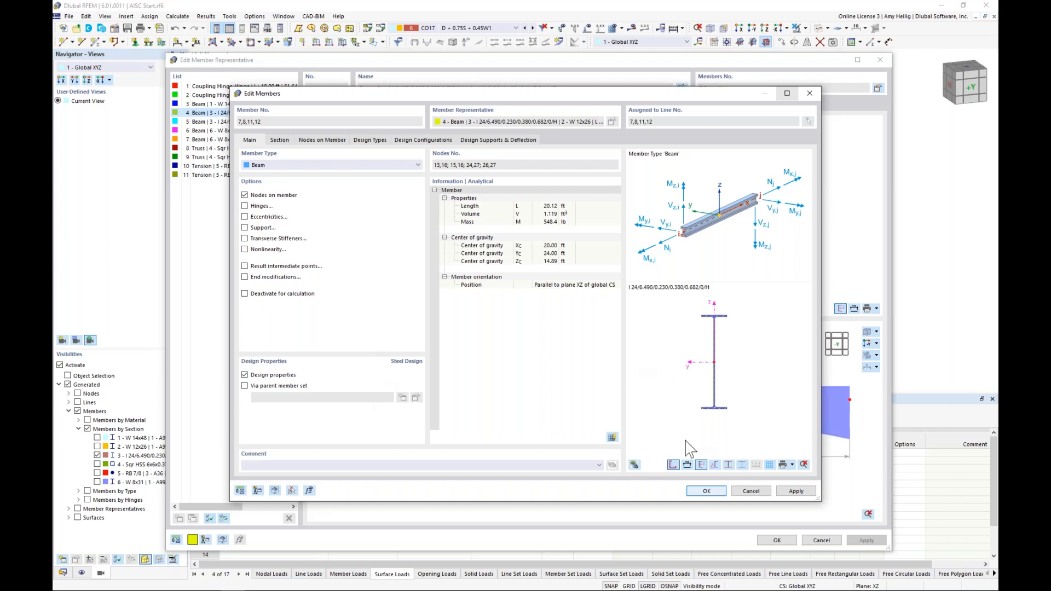
click(706, 491)
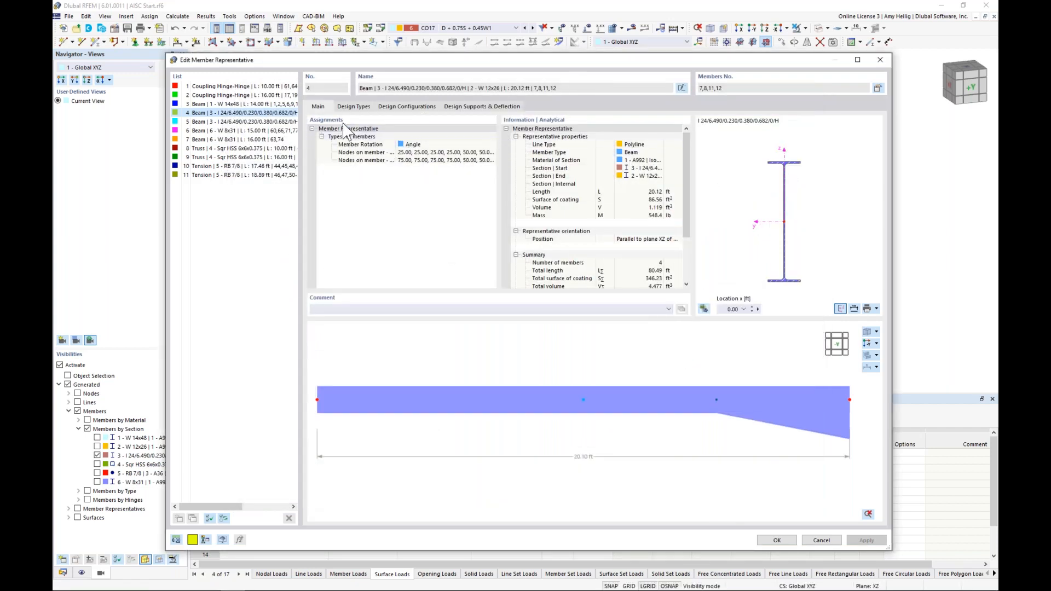
Create a new effective length for the interior frame rafters and assign it to members 7, 8, 11 and 12.
click(353, 107)
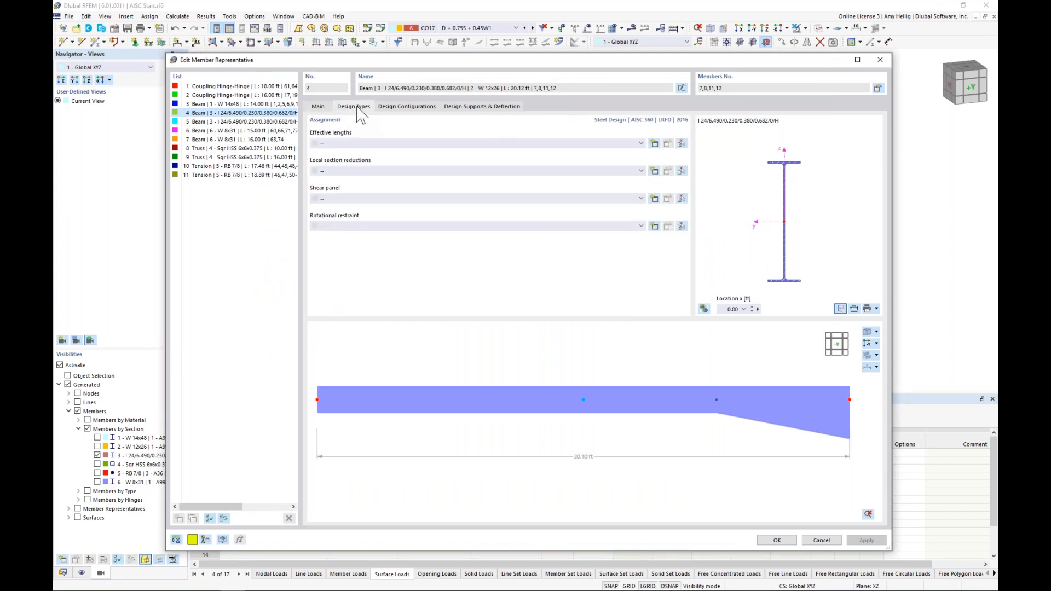
click(655, 144)
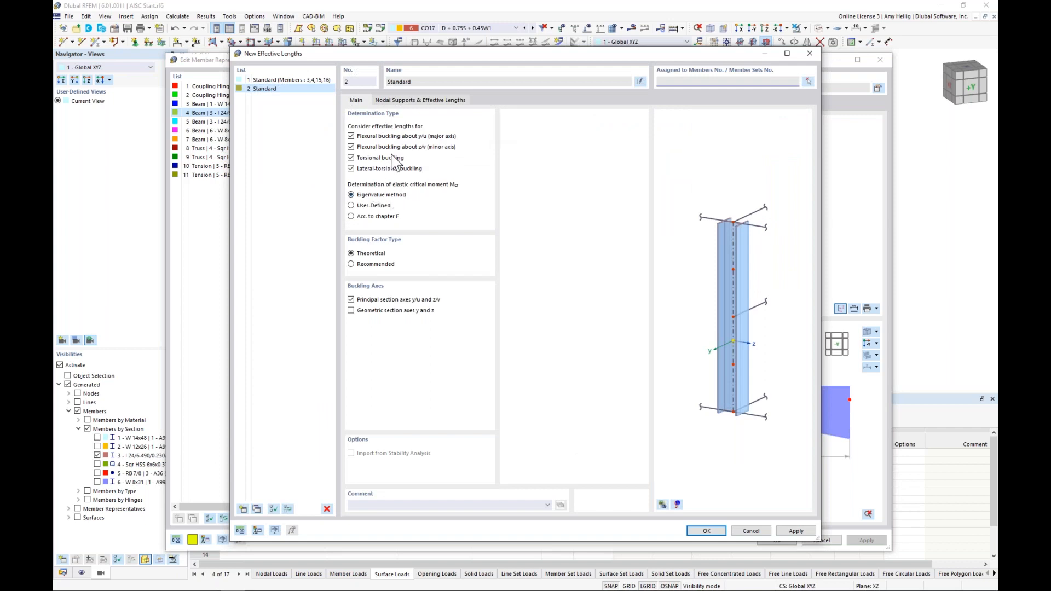
click(414, 101)
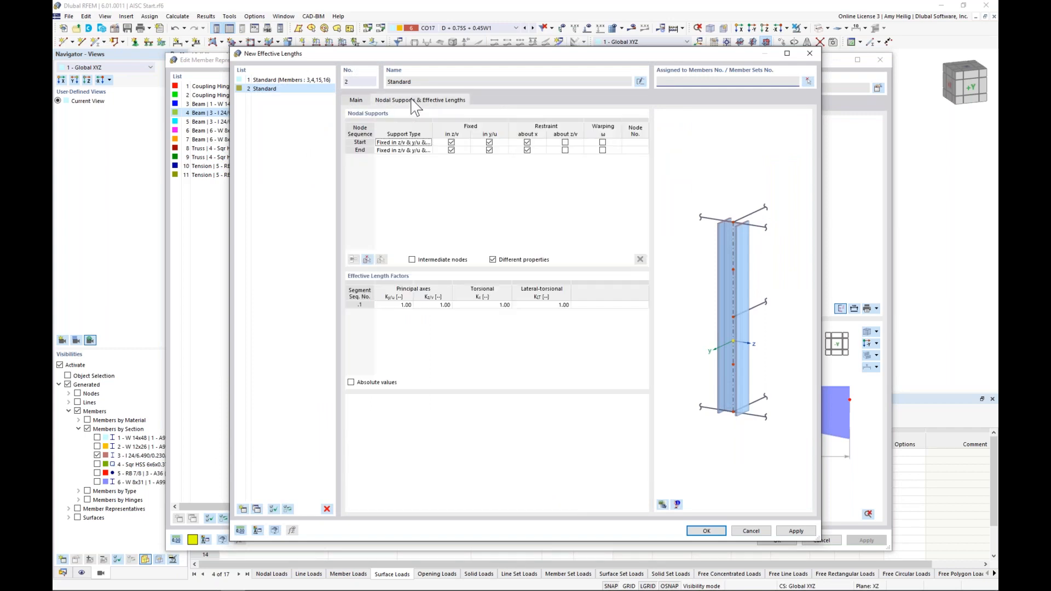
click(807, 81)
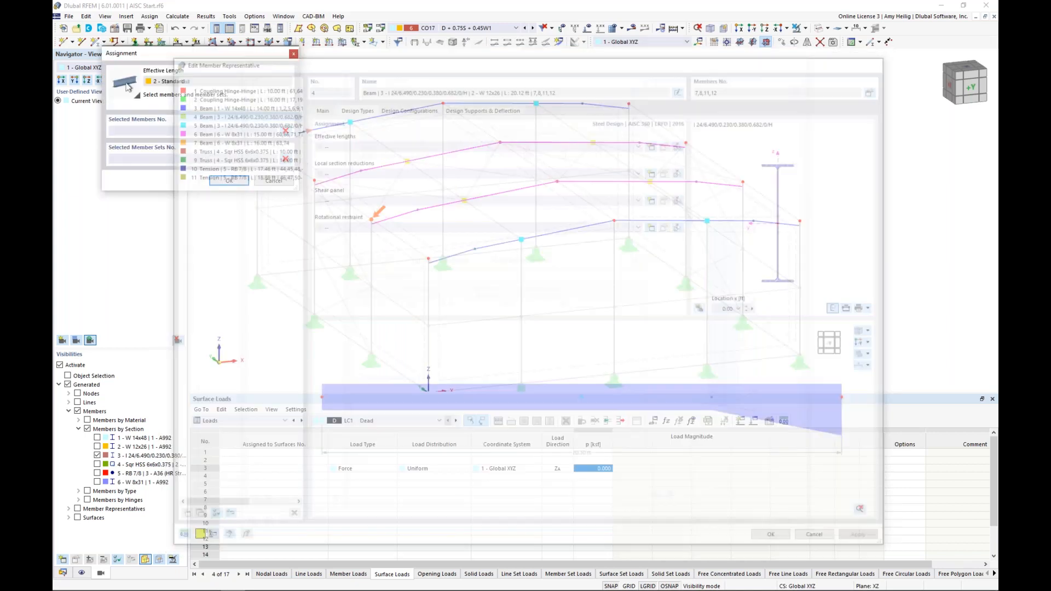
click(524, 187)
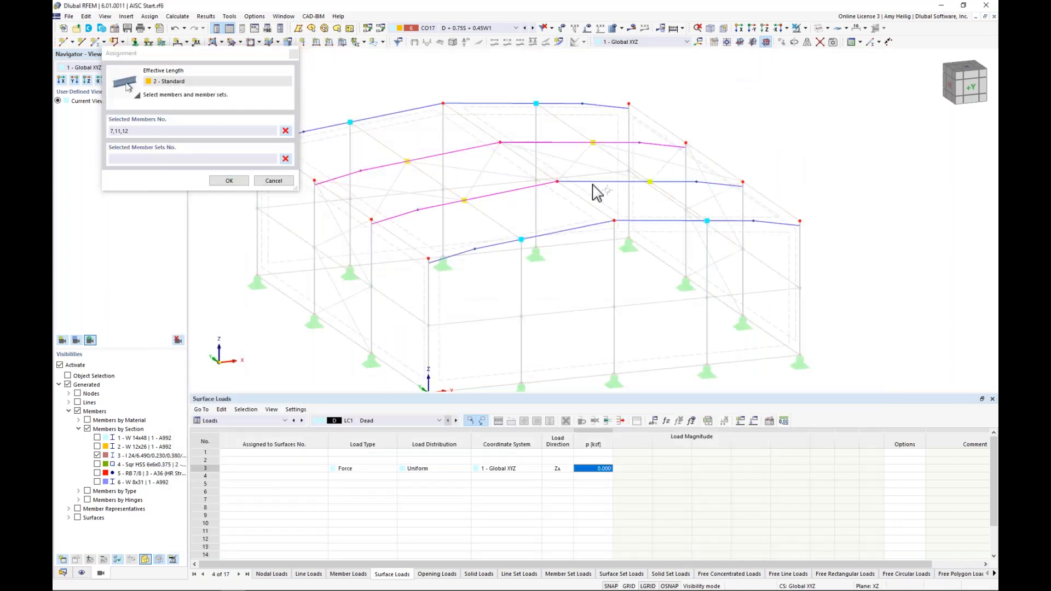
click(602, 182)
click(219, 181)
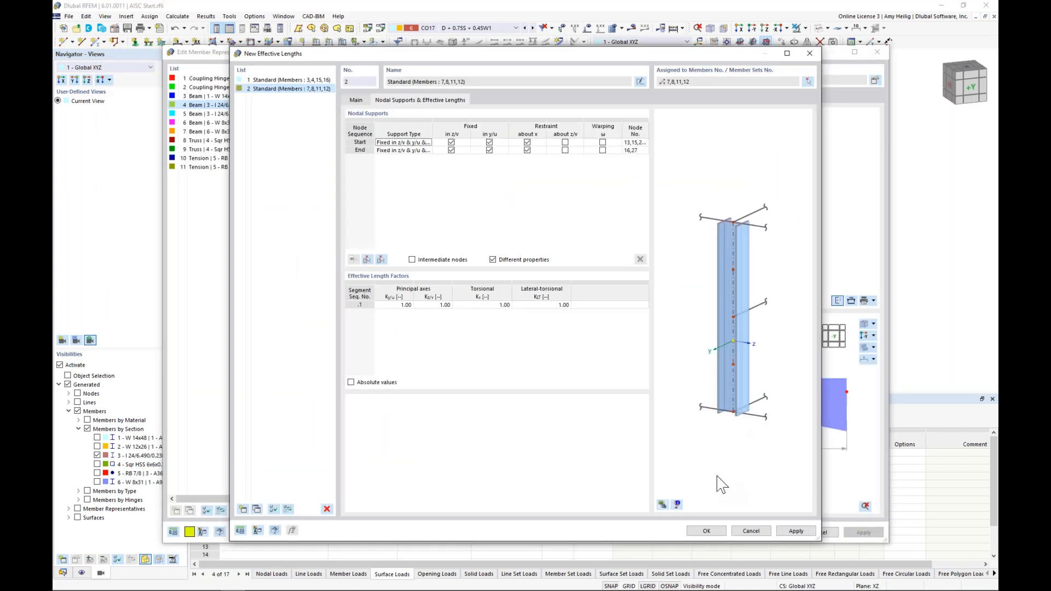
Preview the interior rafters' nodal supports on the real model and import the intermediate nodes from one of these rafters.
click(665, 502)
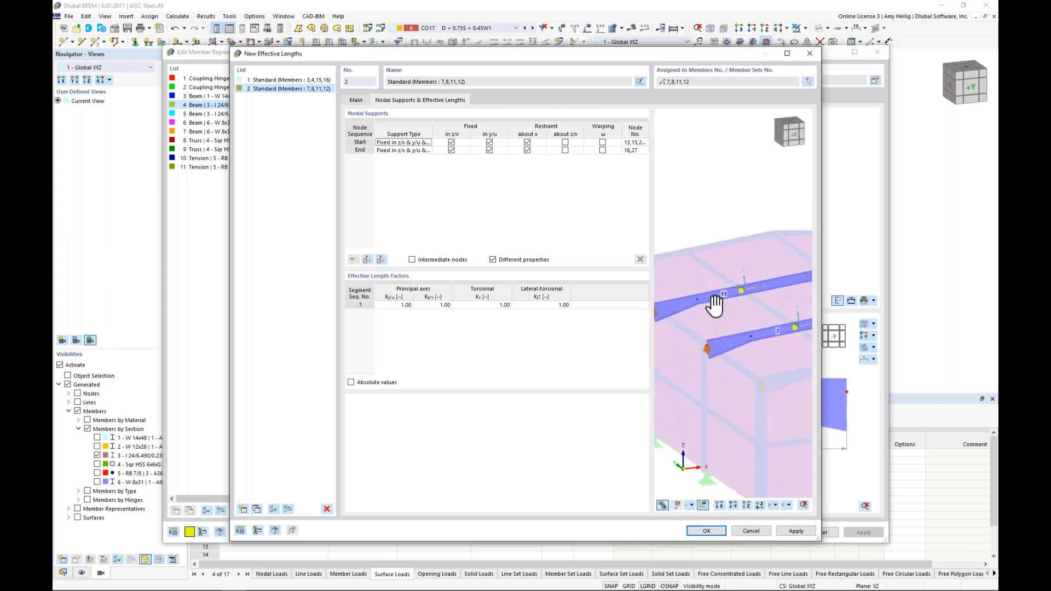
click(412, 260)
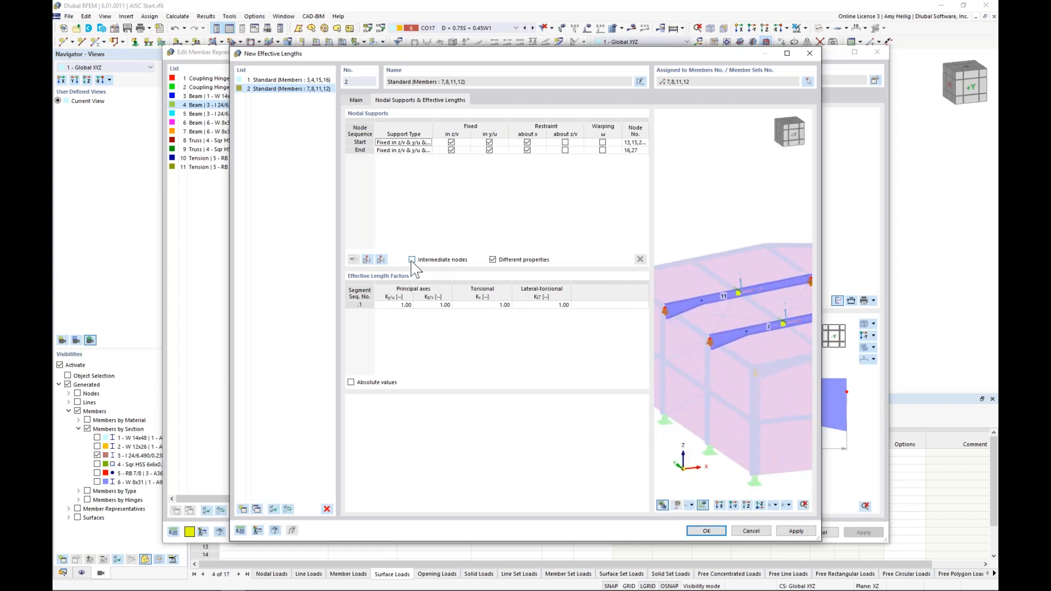
click(366, 259)
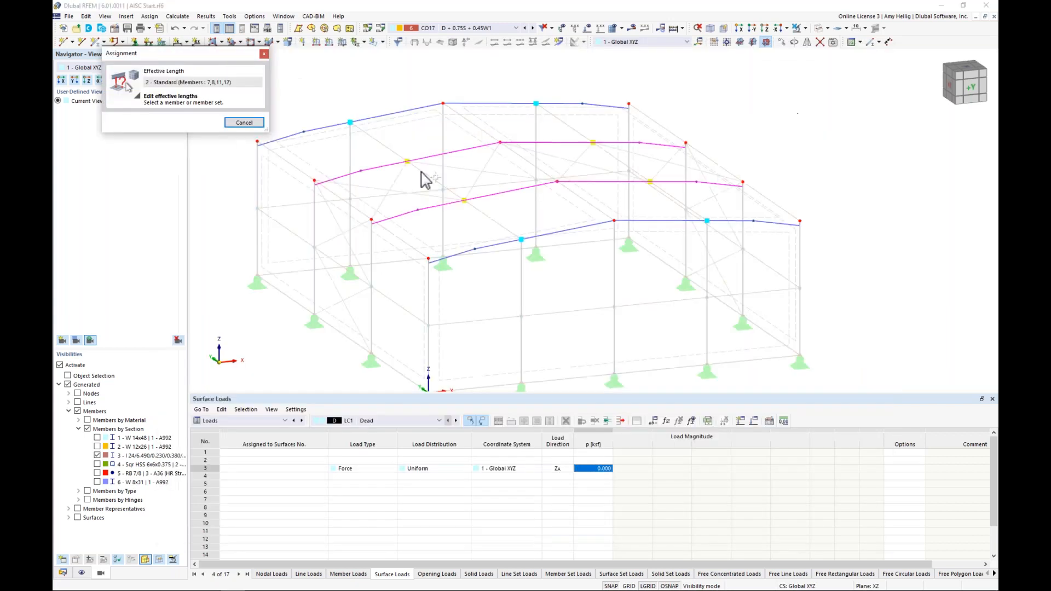
click(427, 157)
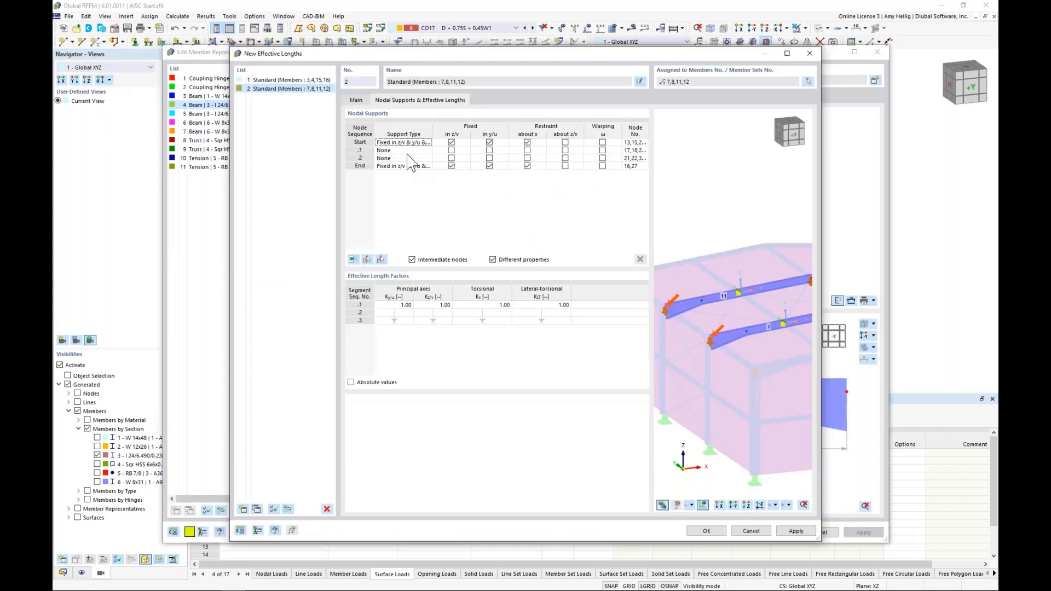
middle_drag(682, 336, 695, 333)
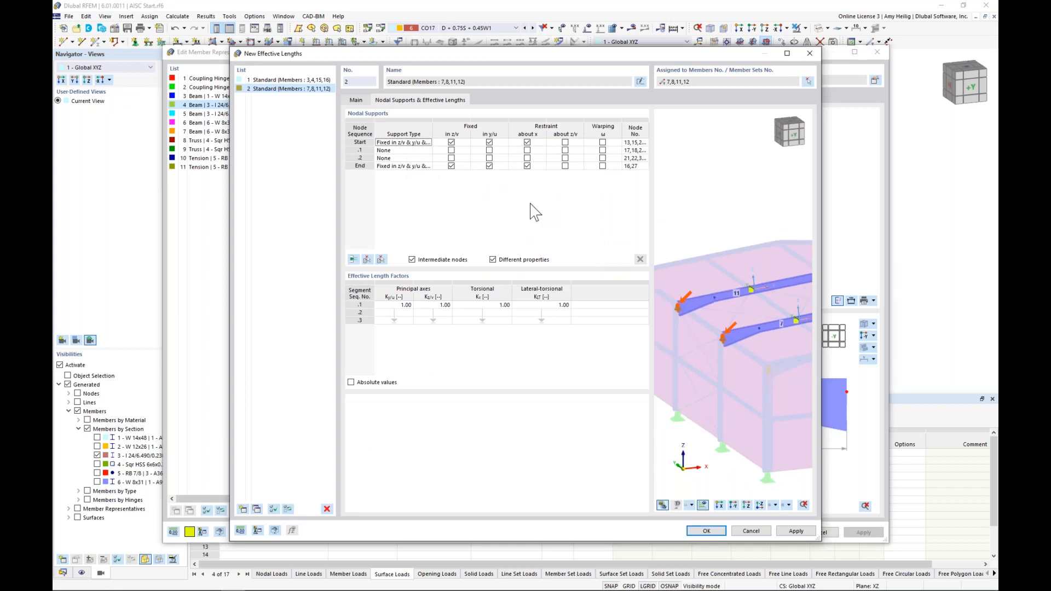
Set the second intermediate node of the interior rafters to be fixed in y/u only.
click(466, 145)
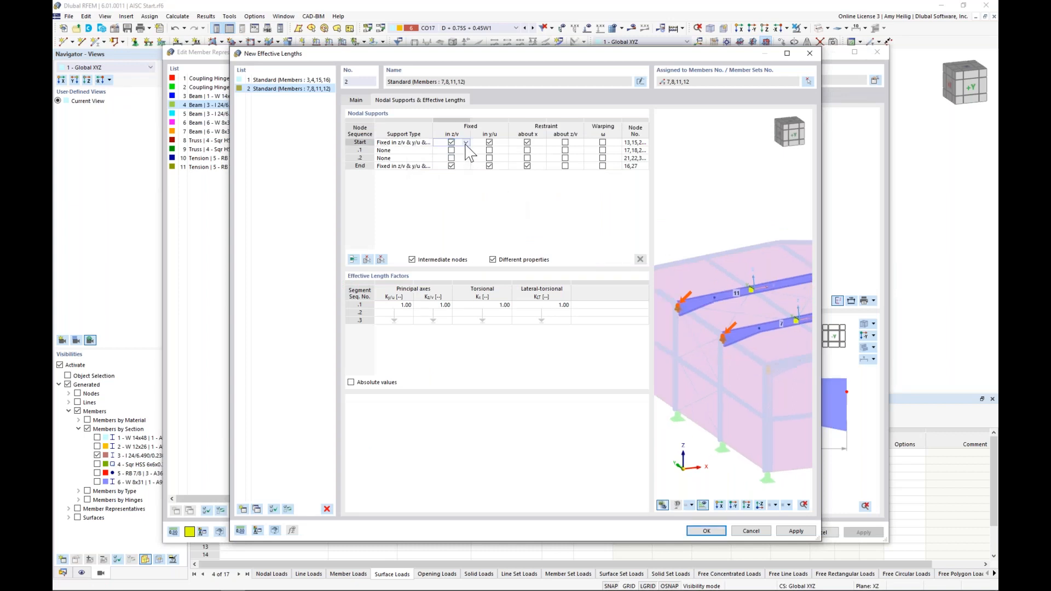
click(467, 158)
middle_drag(762, 301, 674, 295)
click(489, 158)
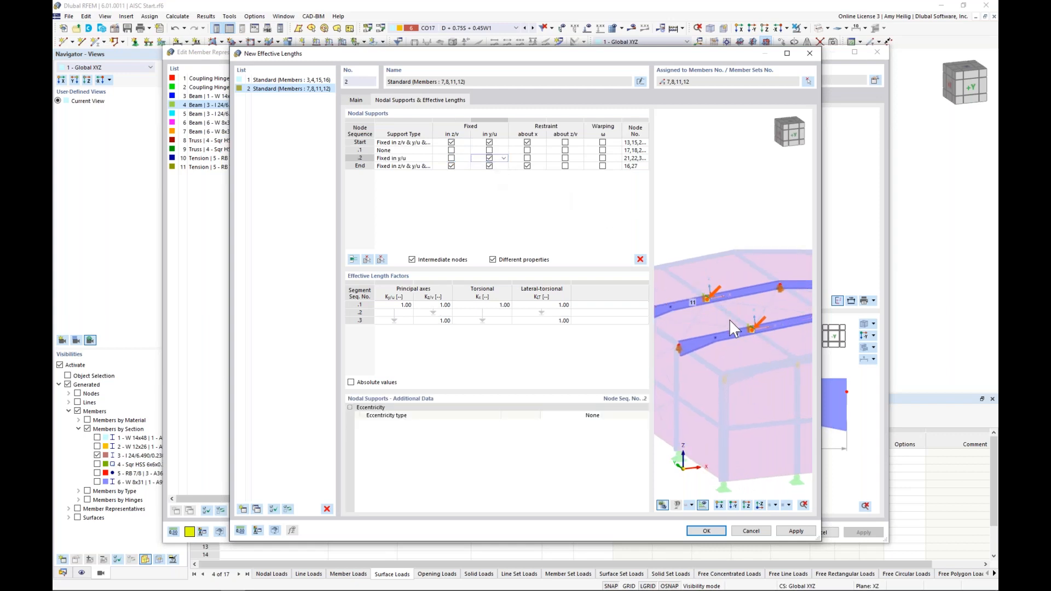
scroll(707, 306, up, 5)
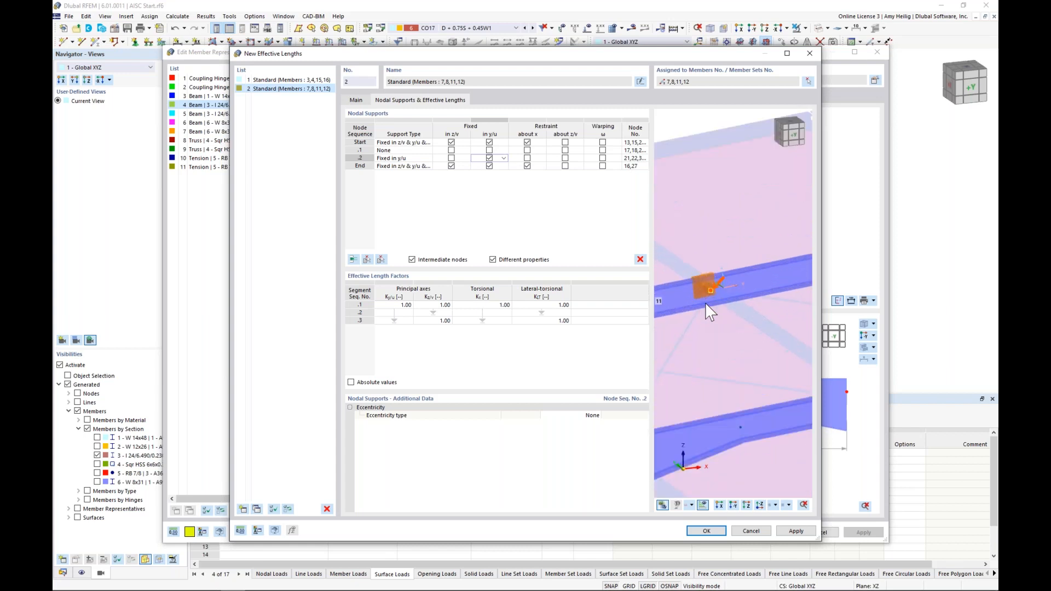
scroll(724, 303, down, 4)
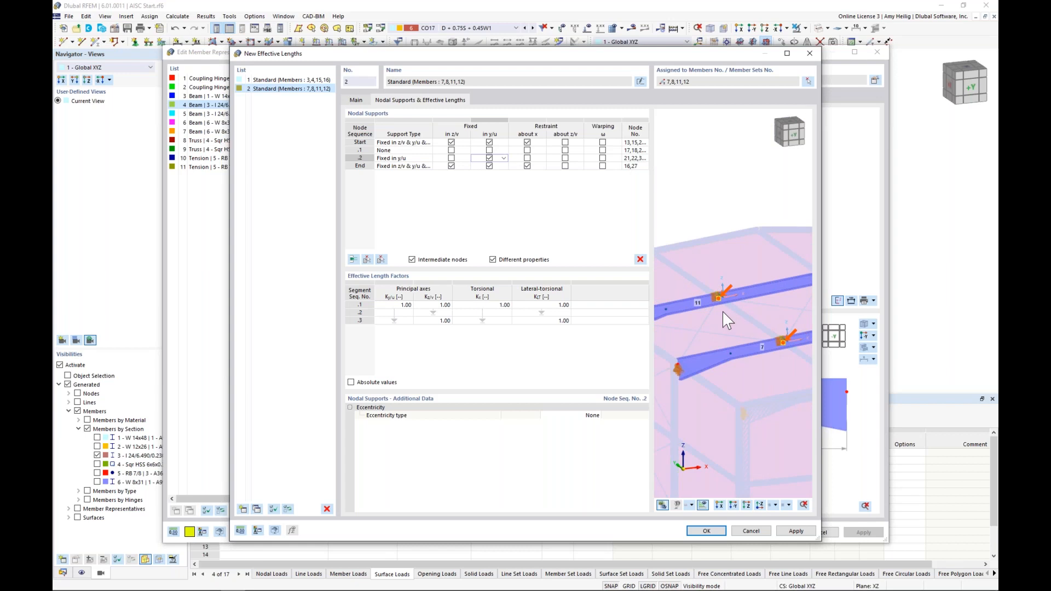
middle_drag(757, 307, 697, 321)
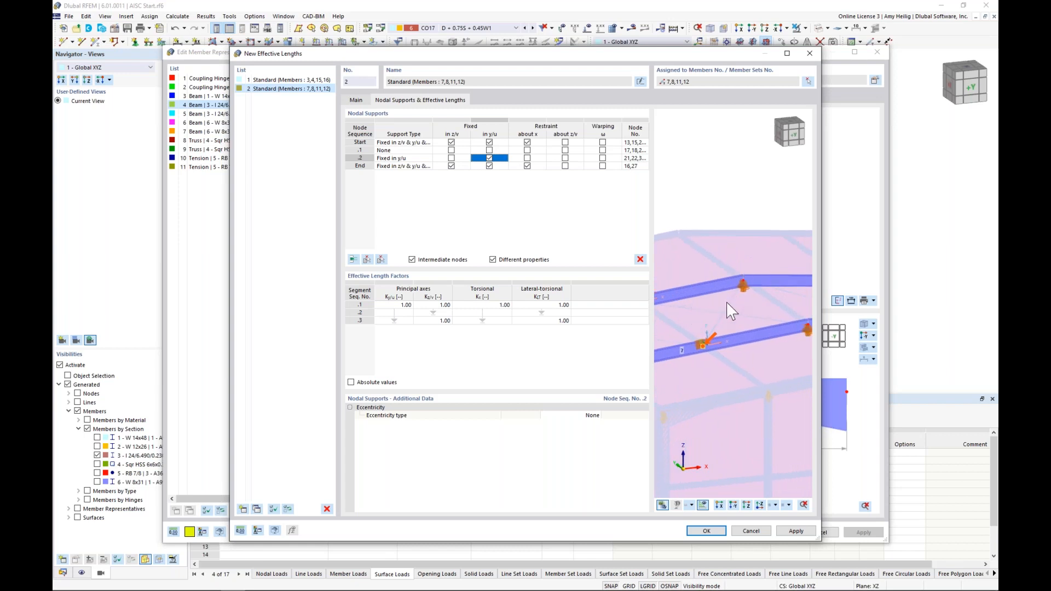
Leave the interior rafters' end node fixed in y/u only, without z/v fixity or restraint about x, and check its eccentricity type options.
click(501, 167)
click(452, 166)
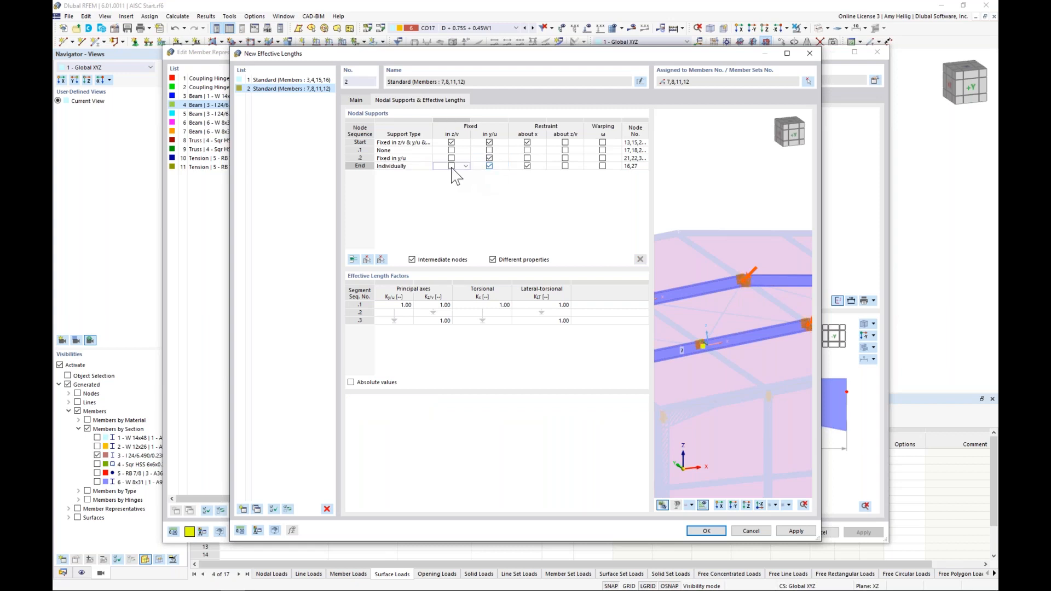
click(527, 166)
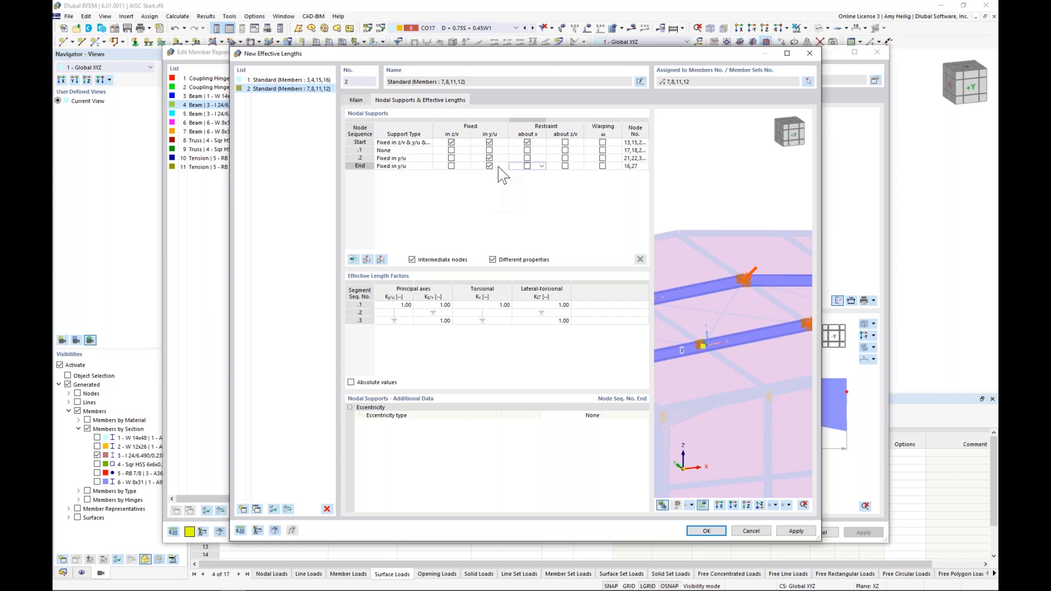
click(567, 416)
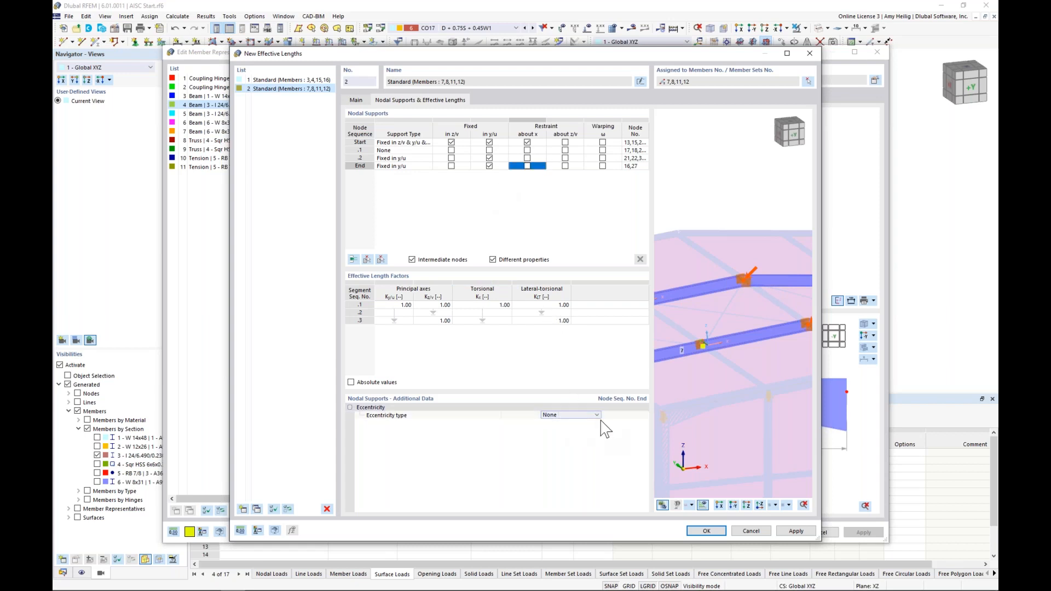
click(596, 415)
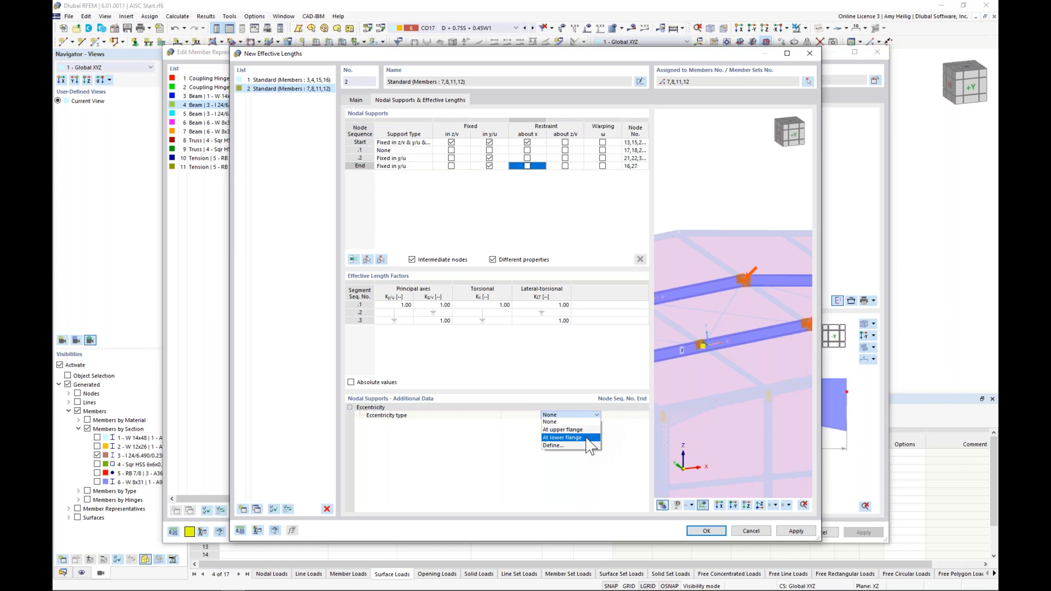
click(615, 446)
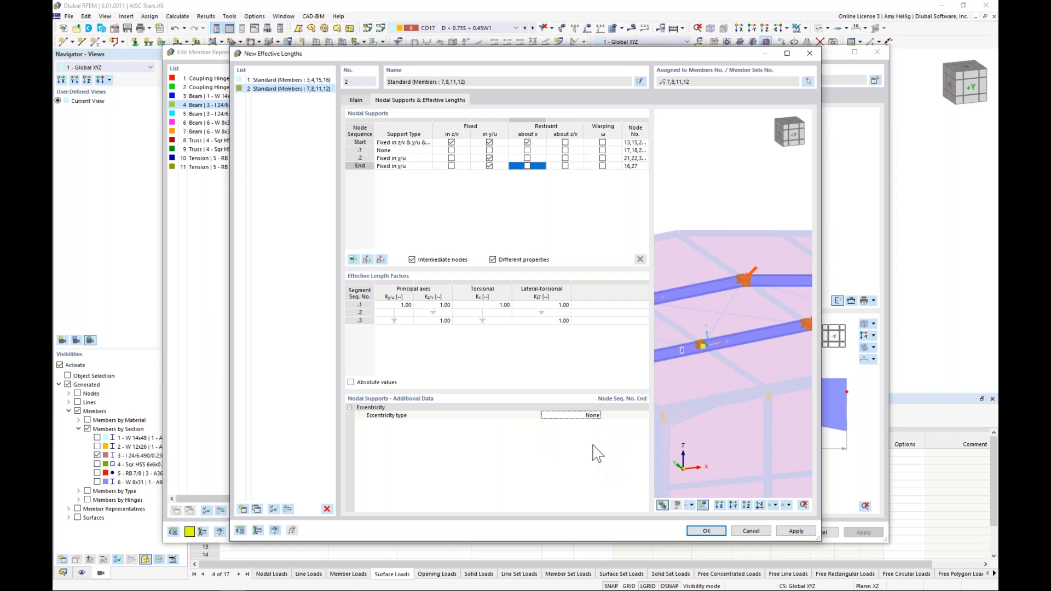
click(706, 530)
ctrl+middle_drag(711, 383, 655, 399)
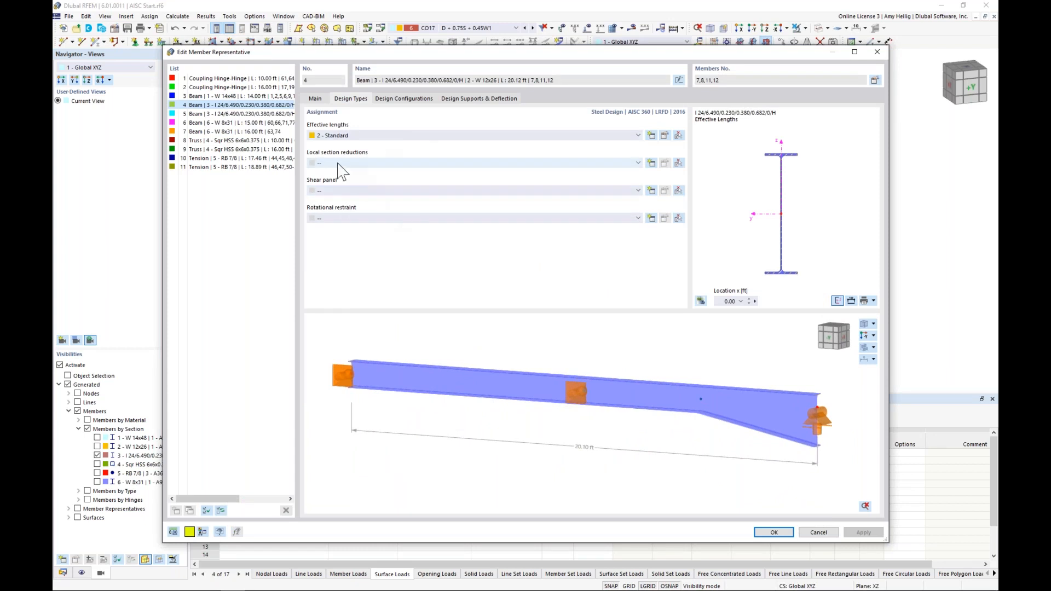
Examine the Design Parameters reduction type in a new local section reduction for the interior rafters, without keeping it.
click(651, 163)
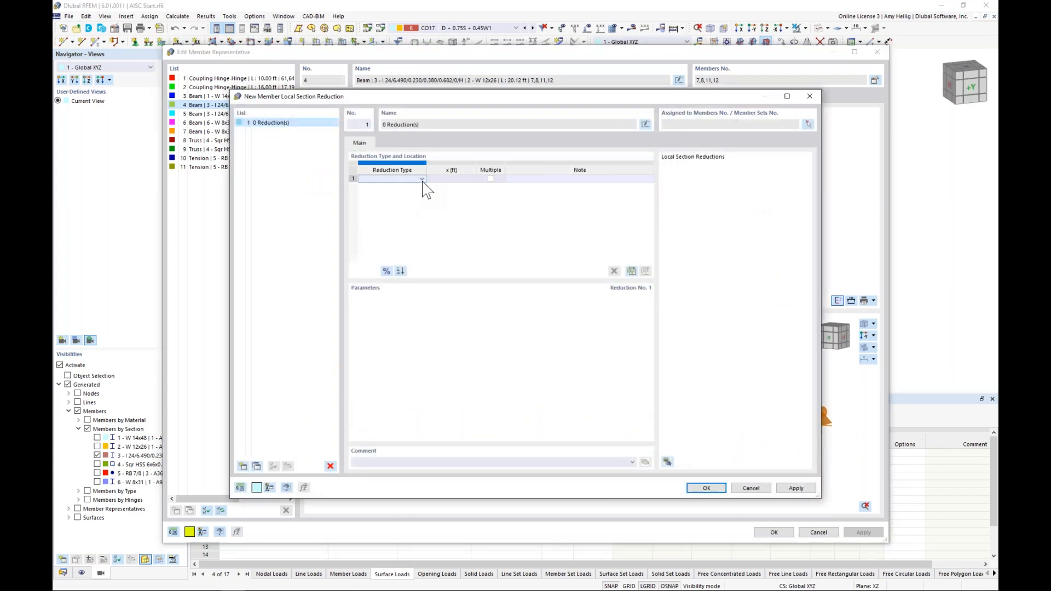
click(418, 180)
click(416, 186)
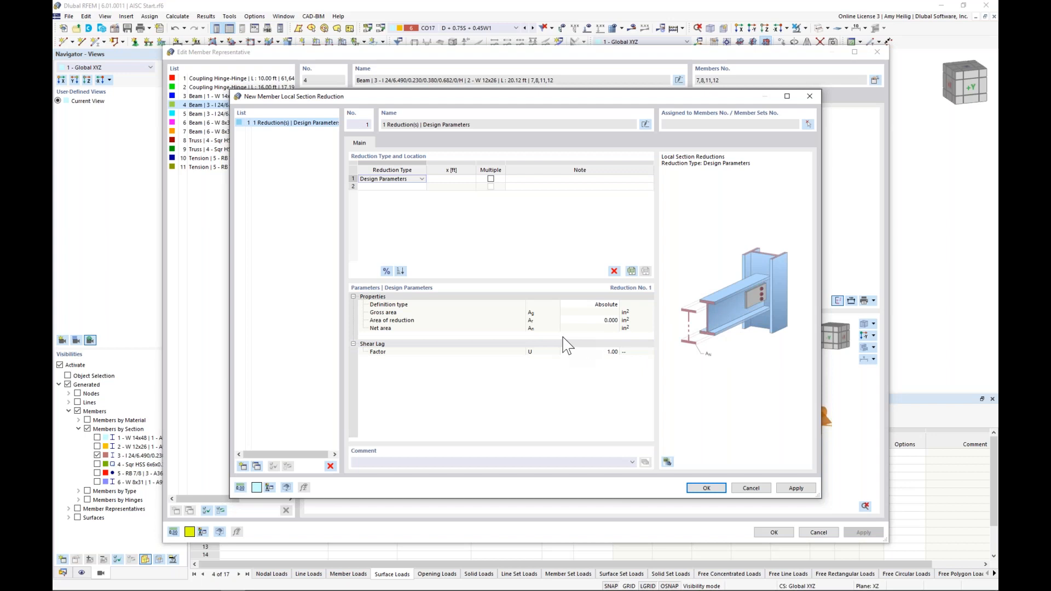
click(753, 488)
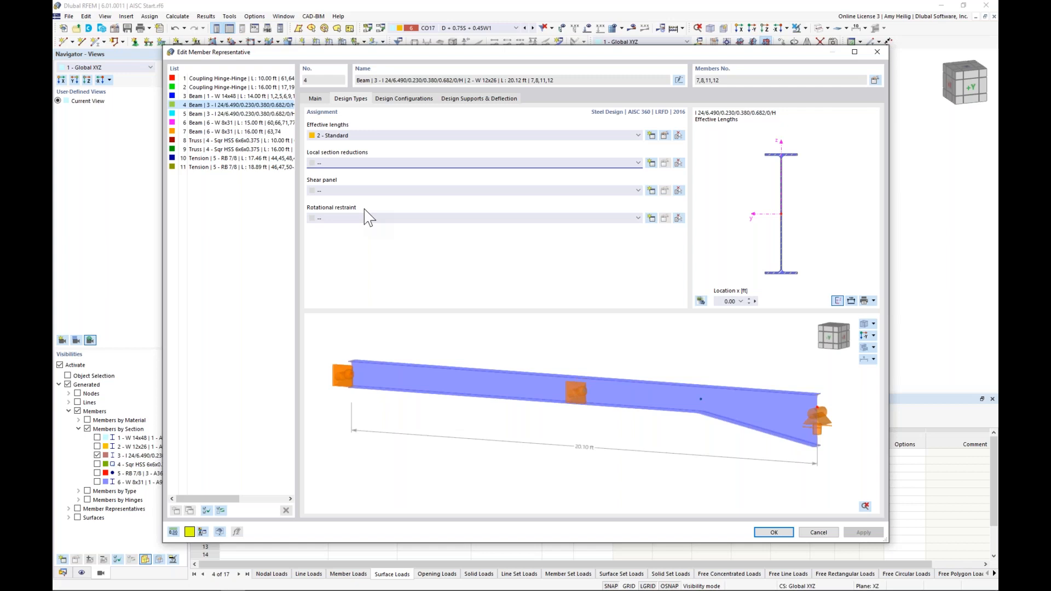
Examine the discrete type's parameters in a new rotational restraint for the interior rafters, without keeping it.
click(651, 219)
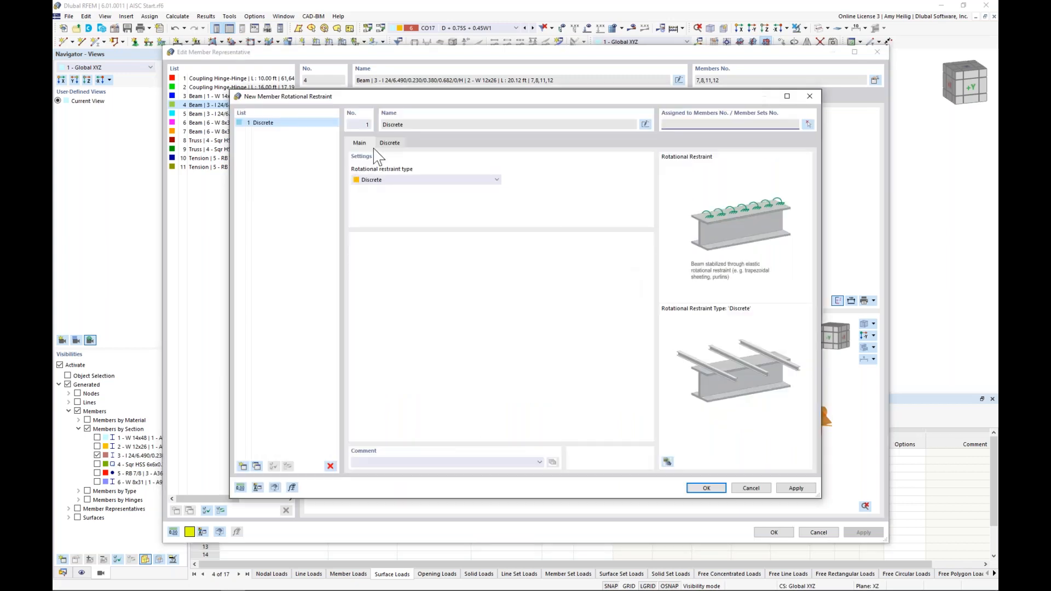
click(384, 143)
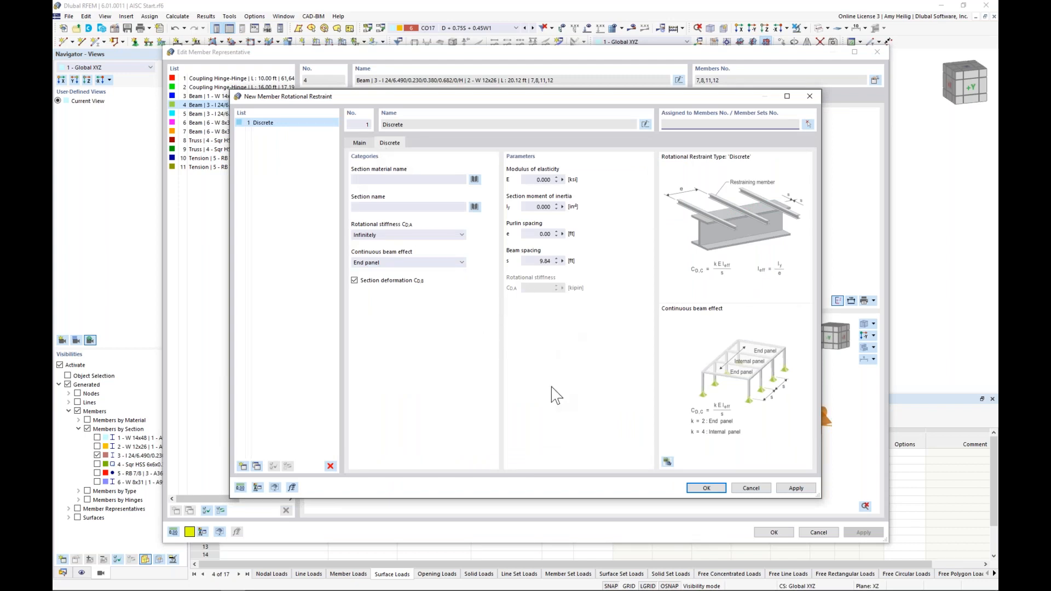
click(750, 489)
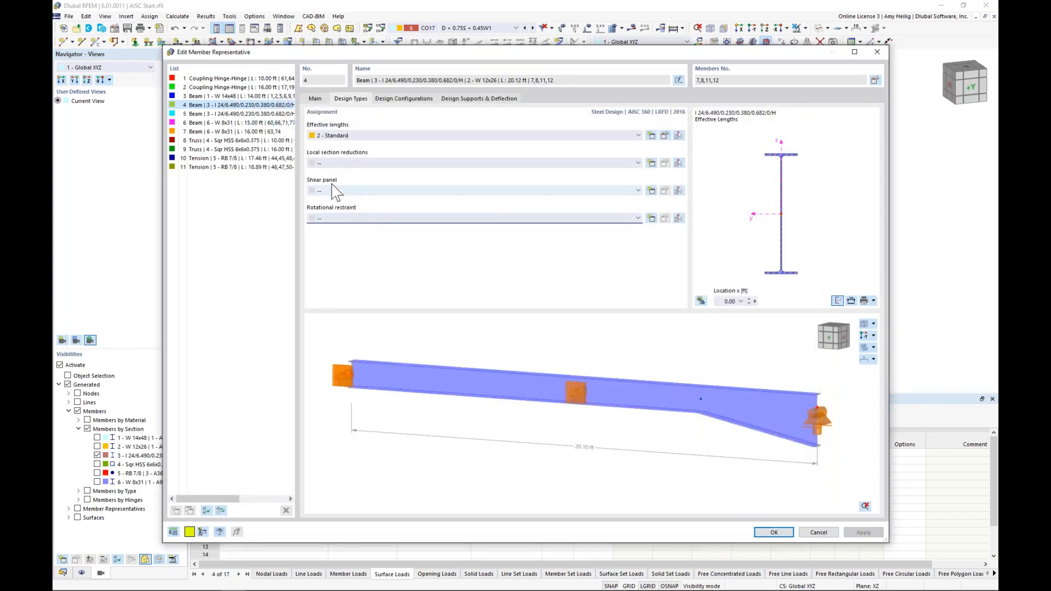
Review the default strength configuration's design parameters and its stability load application position, leaving them unmodified.
click(406, 99)
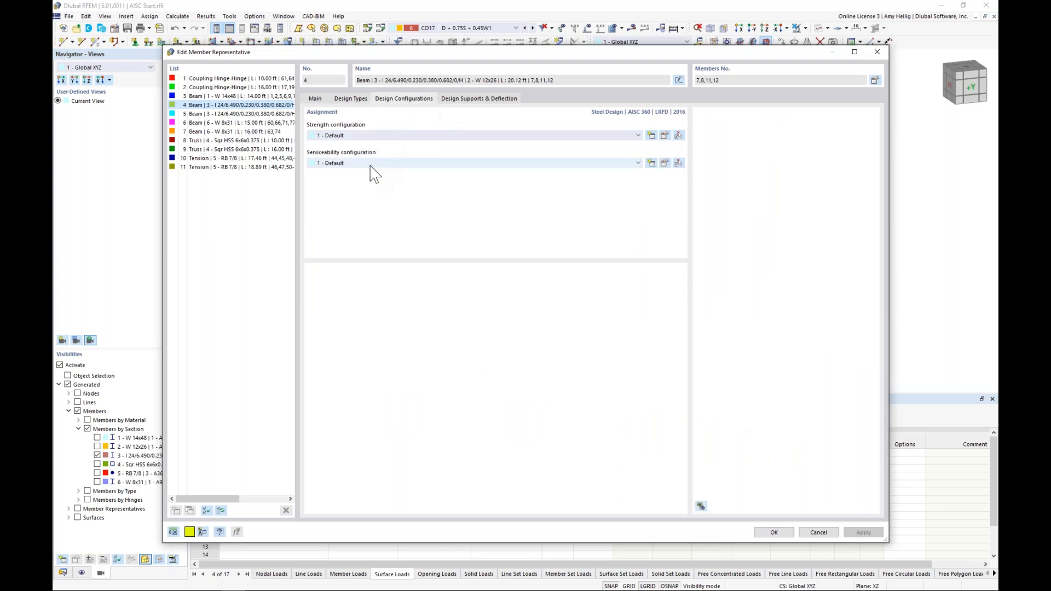
click(664, 136)
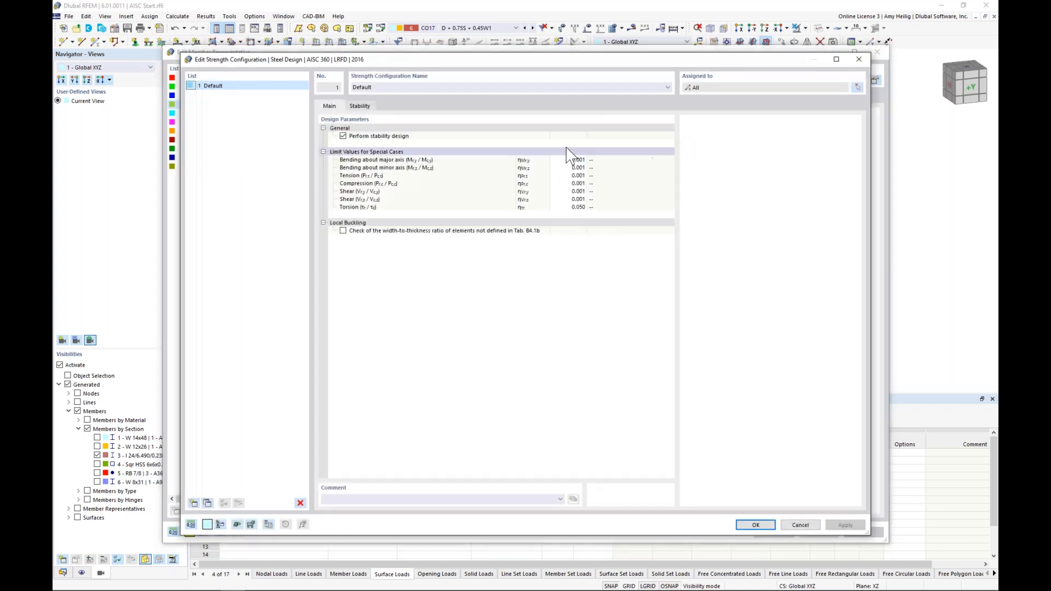
click(371, 108)
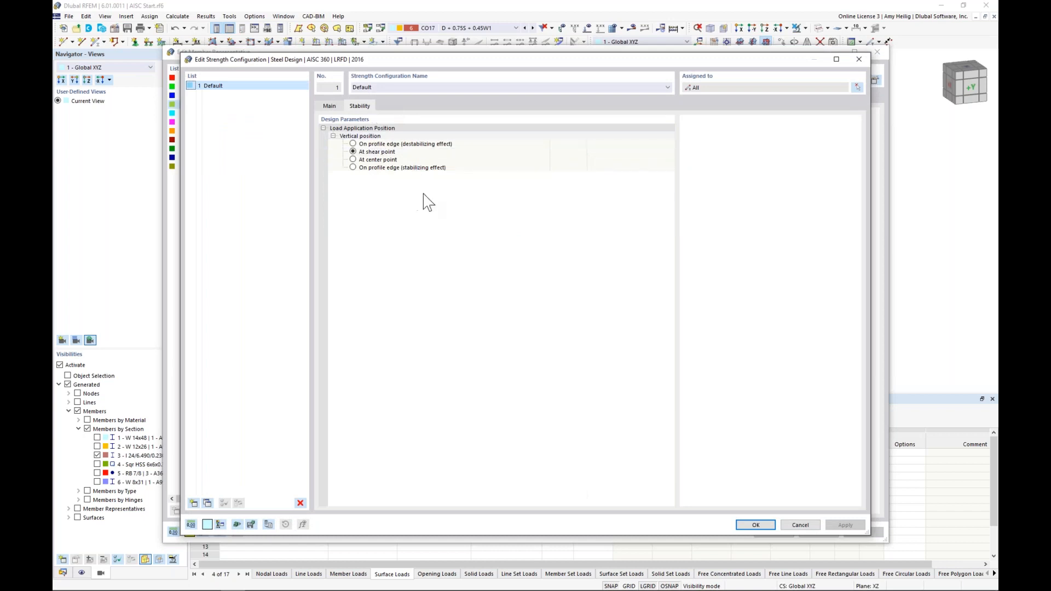
click(801, 525)
Review the default serviceability configuration's beam and cantilever deflection limits, and check the rafters' design supports and deflection settings.
click(665, 163)
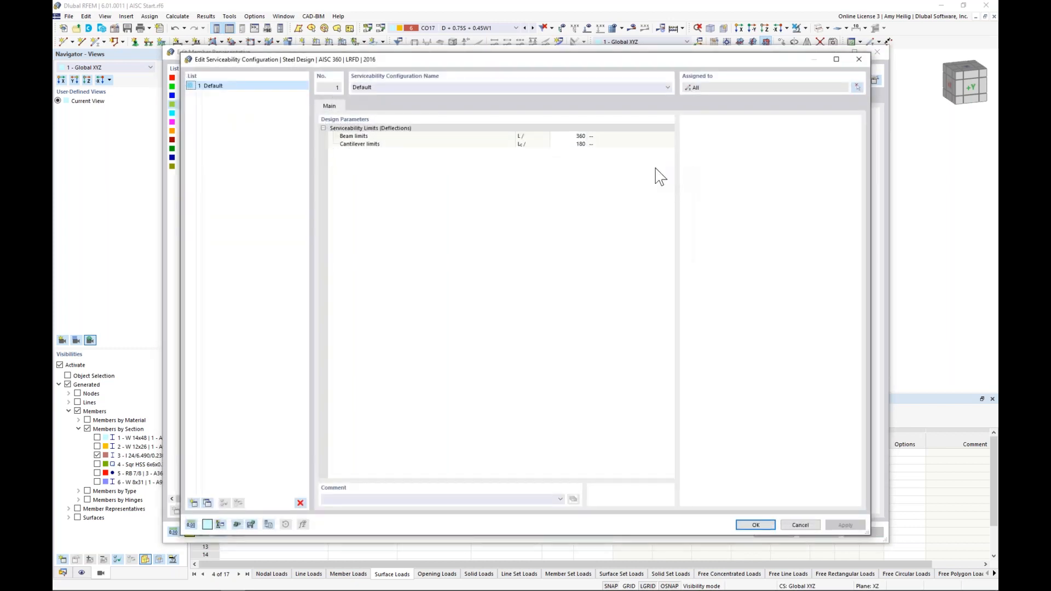
click(581, 138)
click(579, 143)
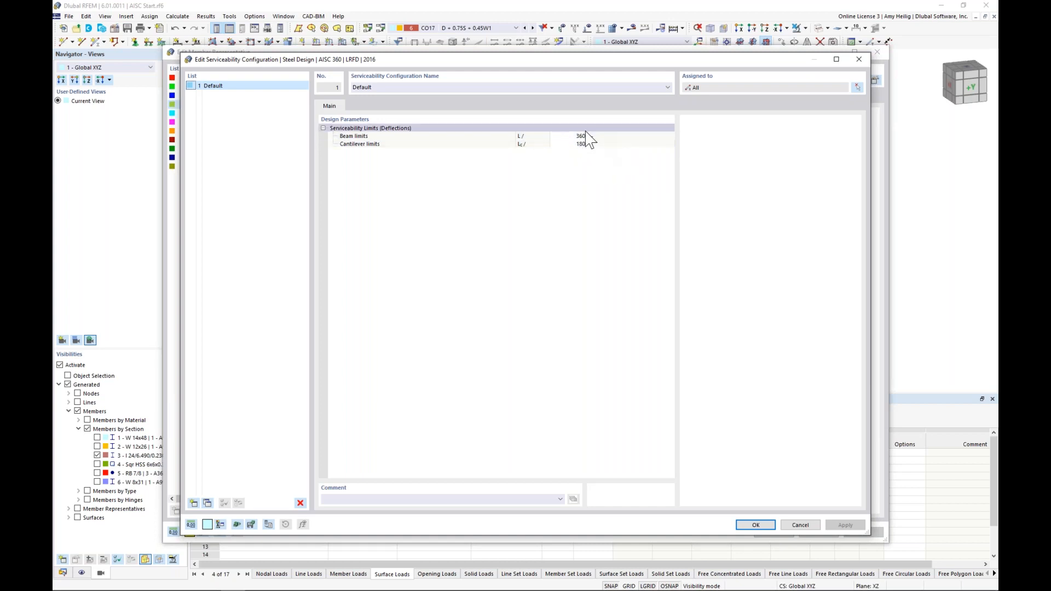
click(793, 529)
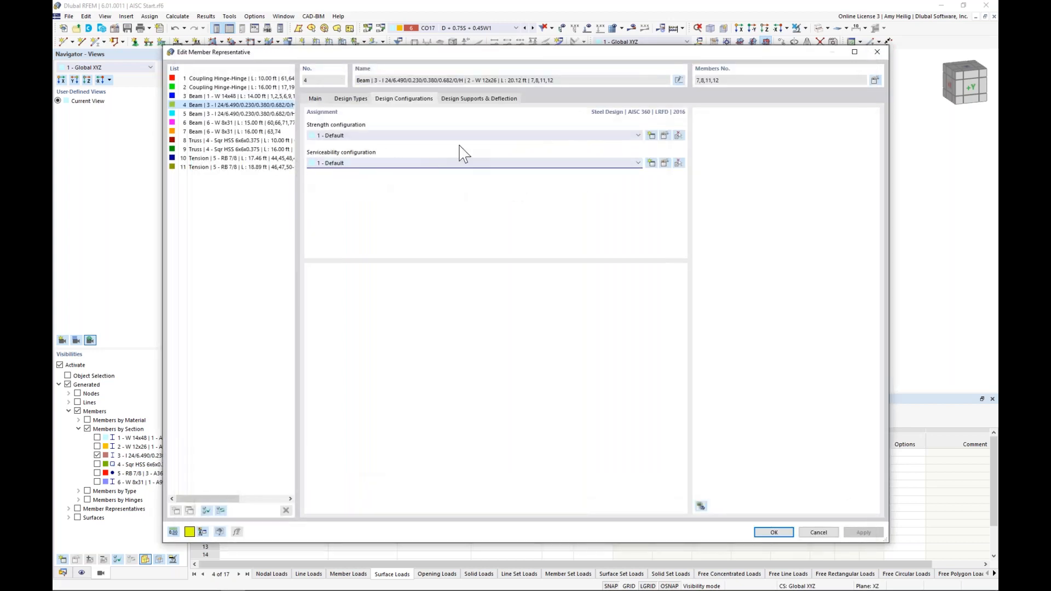
click(481, 101)
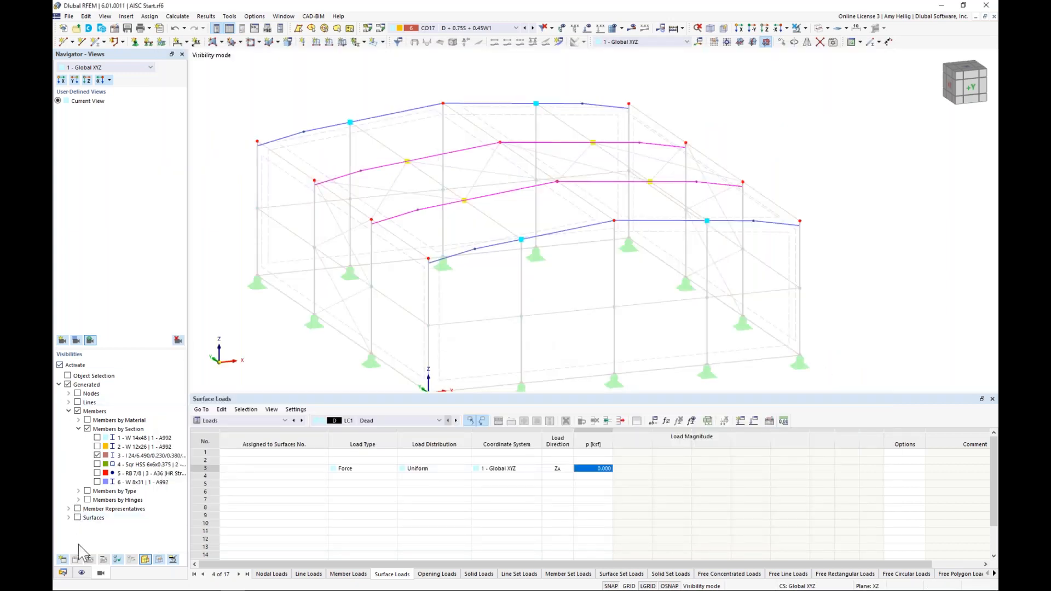
Display the member effective lengths with their nodal supports on the model, hide their descriptions, and inspect the supports along the rafters.
click(79, 573)
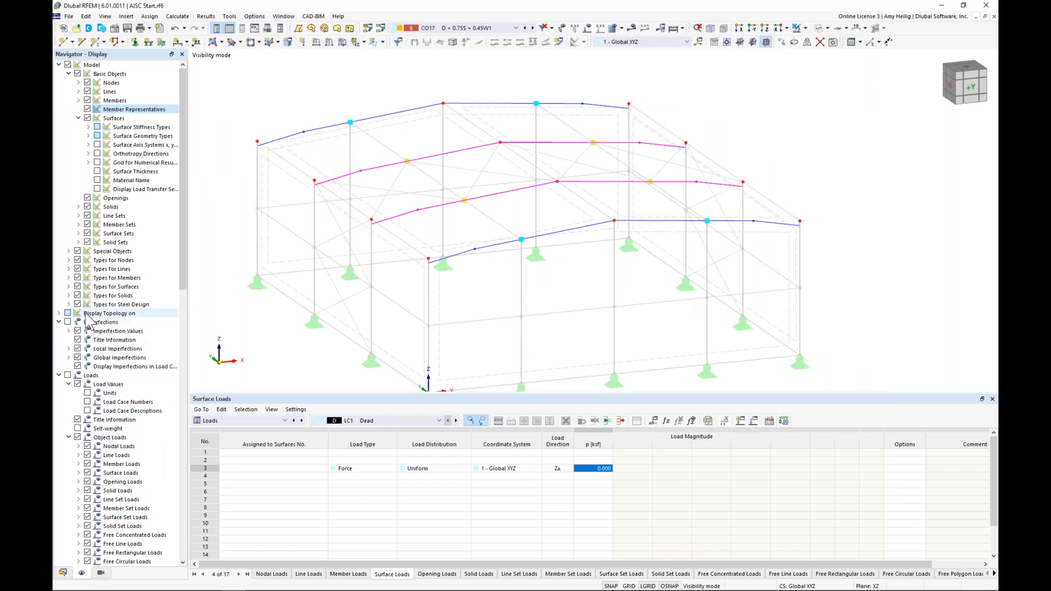
click(68, 304)
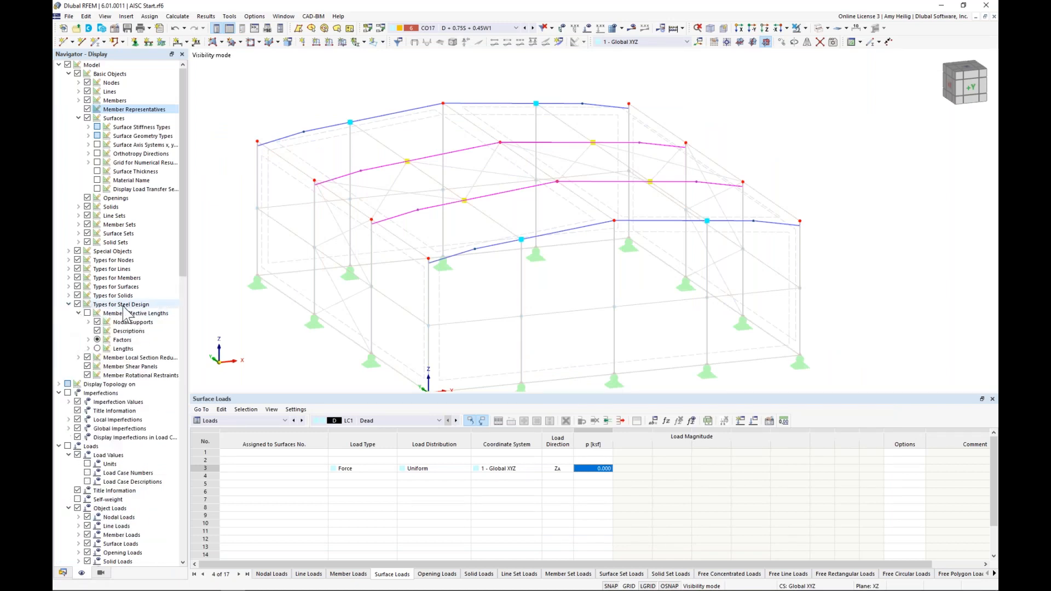
click(87, 315)
click(86, 315)
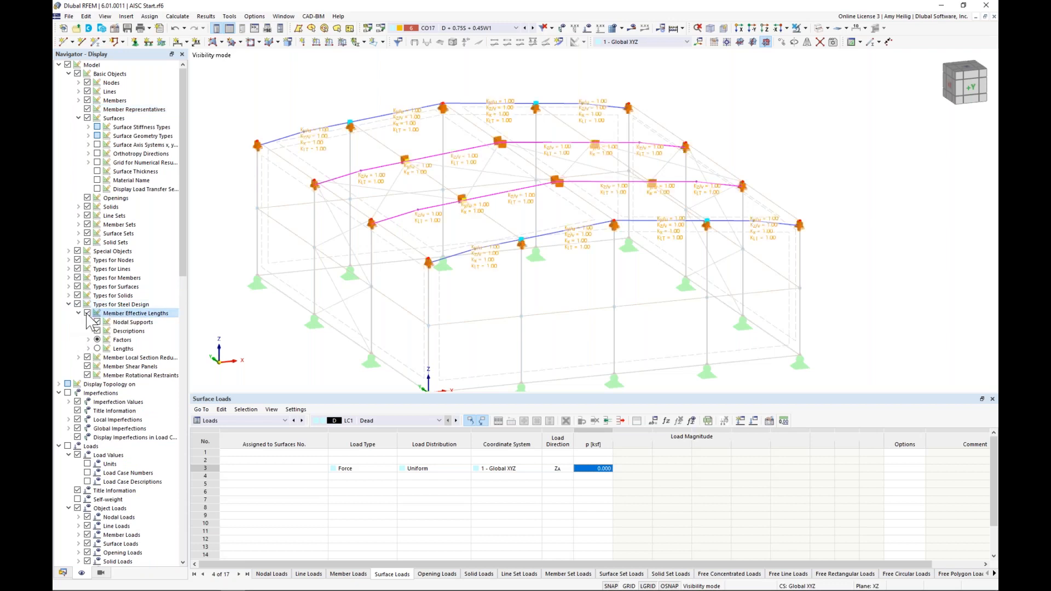
click(88, 322)
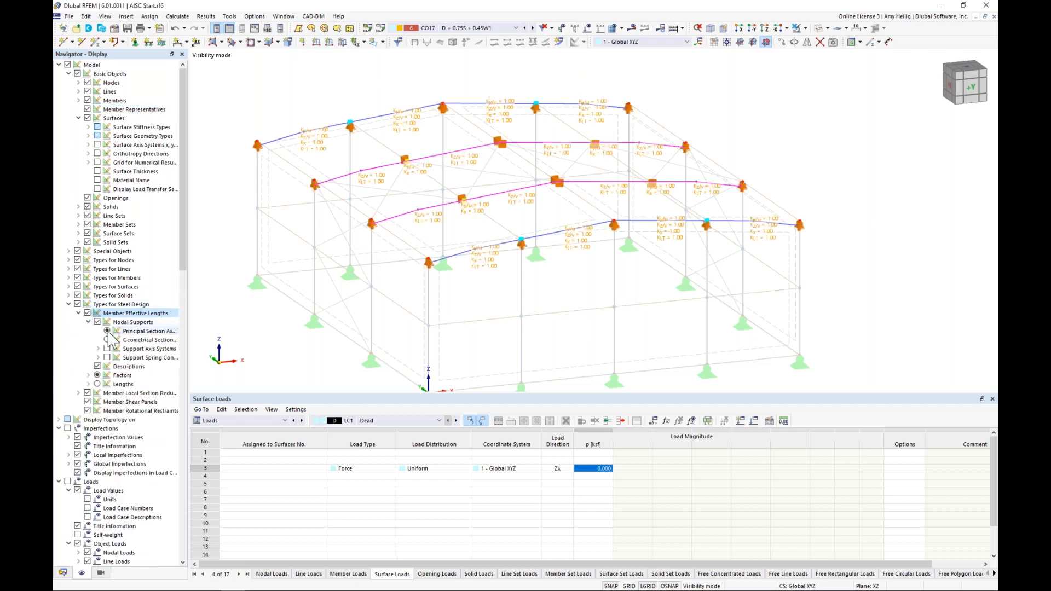
click(97, 366)
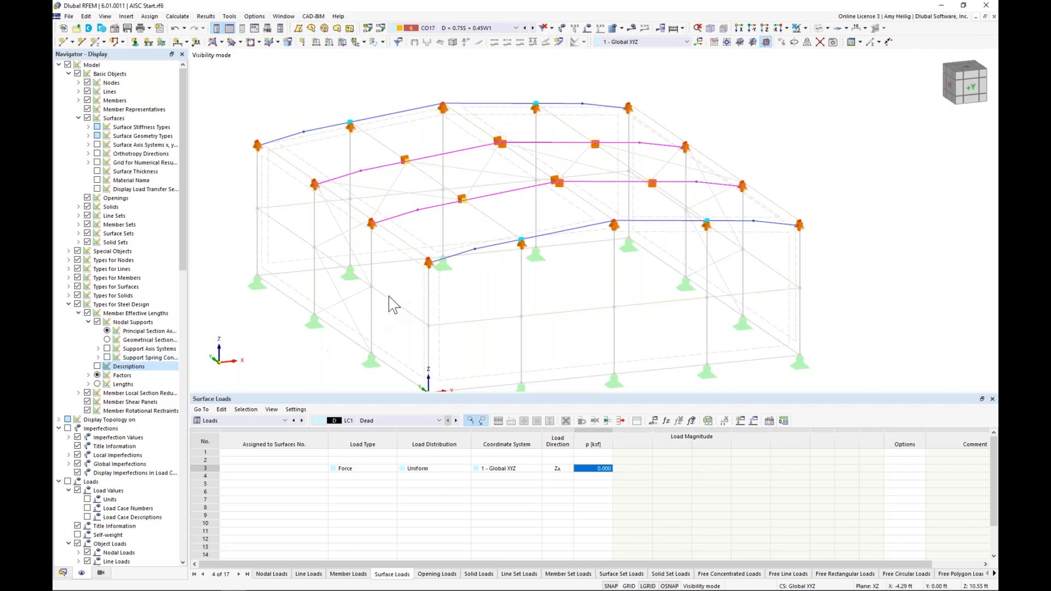
ctrl+middle_drag(448, 290, 627, 276)
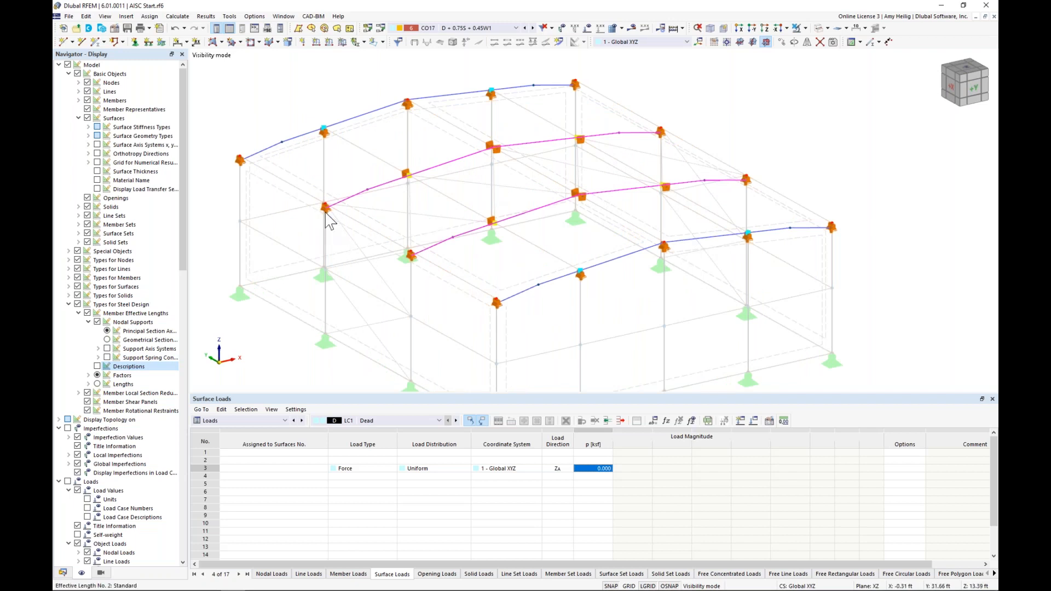
mouse_move(327, 217)
scroll(528, 156, down, 1)
middle_drag(377, 246, 341, 226)
In the Steel Design input data, set the limit state type of the Section 2.4 (ASD) design situation to Serviceability limit state.
click(273, 420)
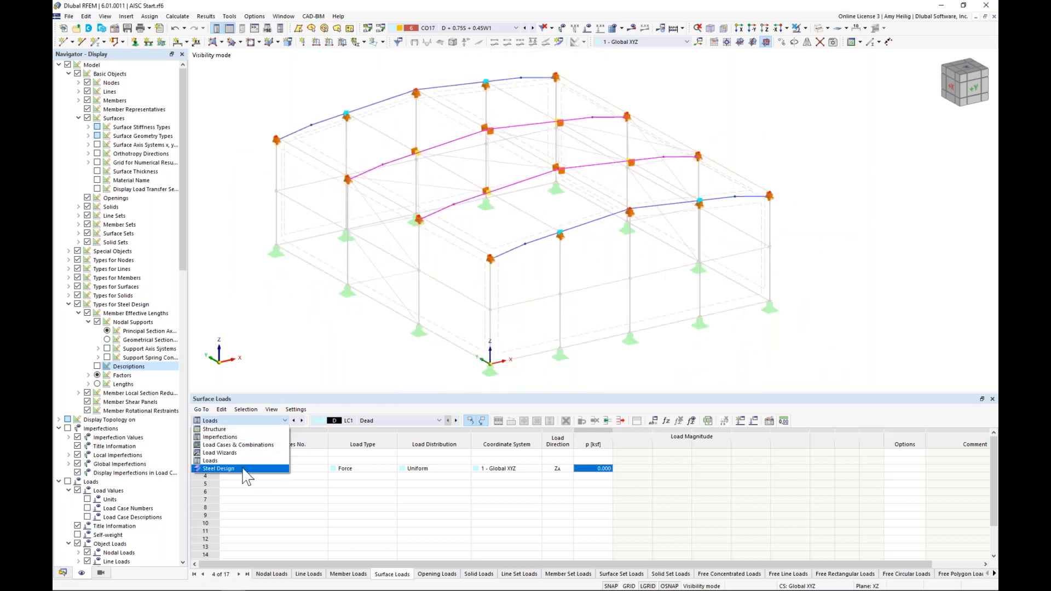
click(243, 469)
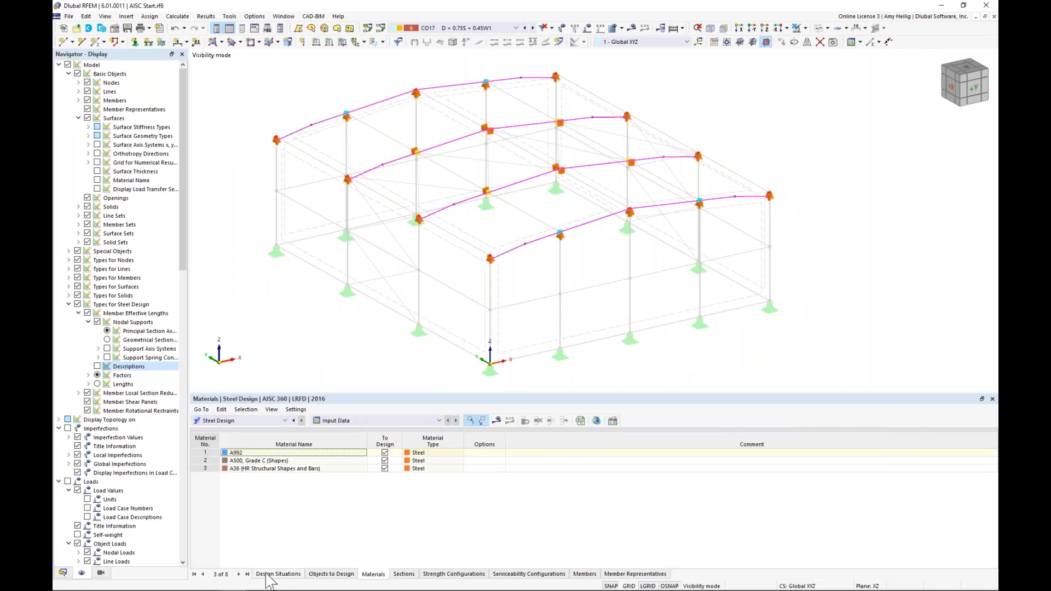
click(269, 574)
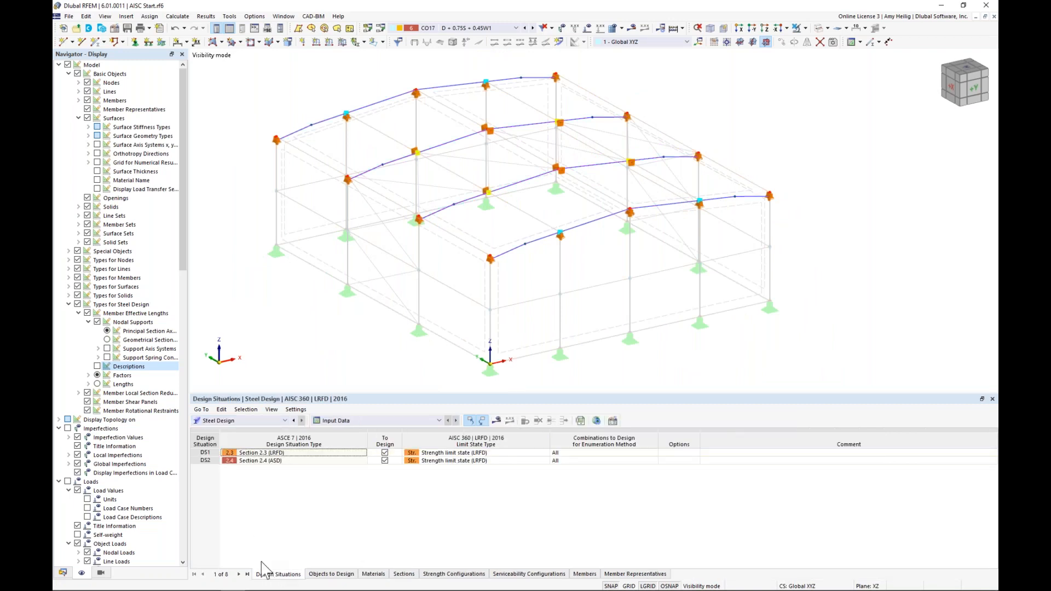
click(304, 460)
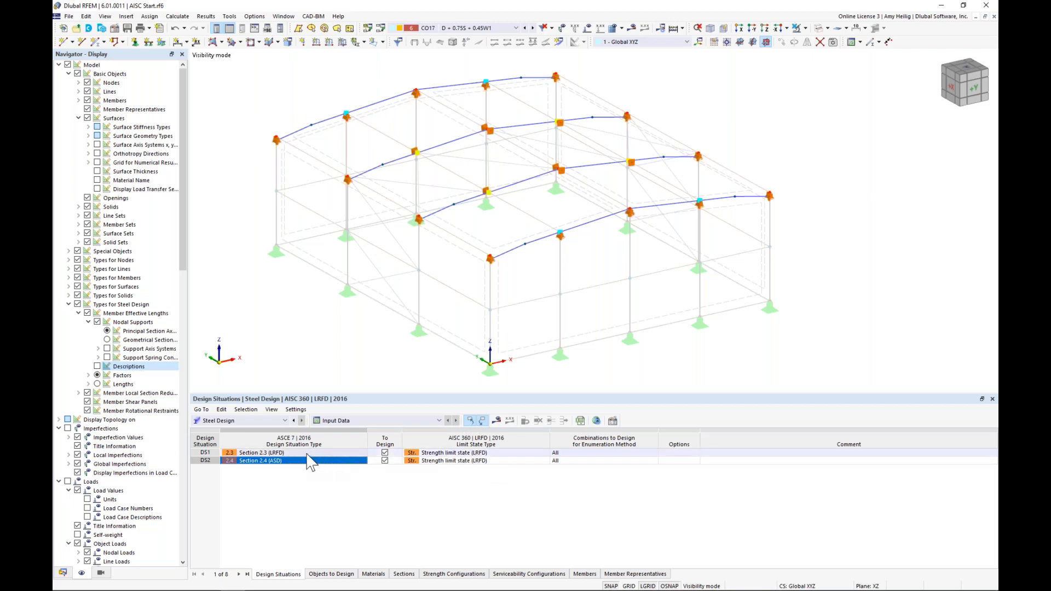
click(477, 462)
click(546, 461)
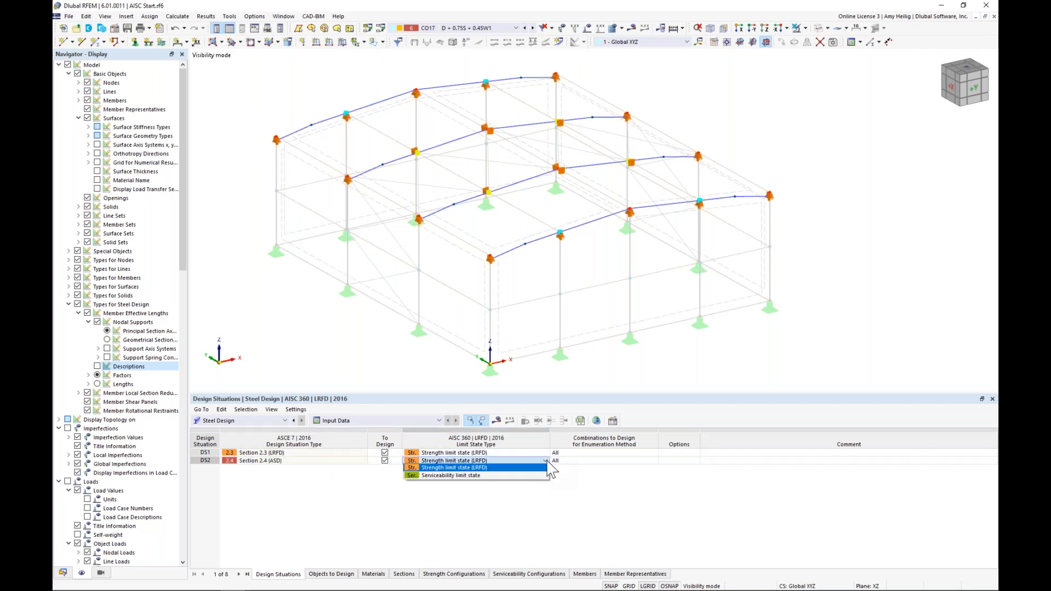
click(528, 476)
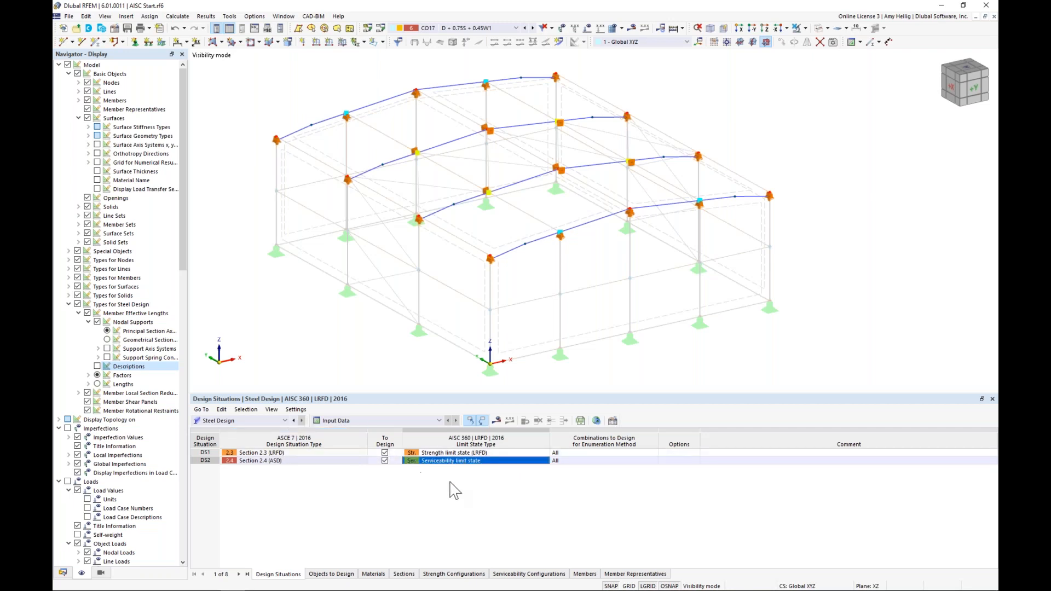
Limit the steel design to members 3, 4, 7, 8, 11, 12, 15 and 16, with no member representatives, and show the design materials.
click(333, 574)
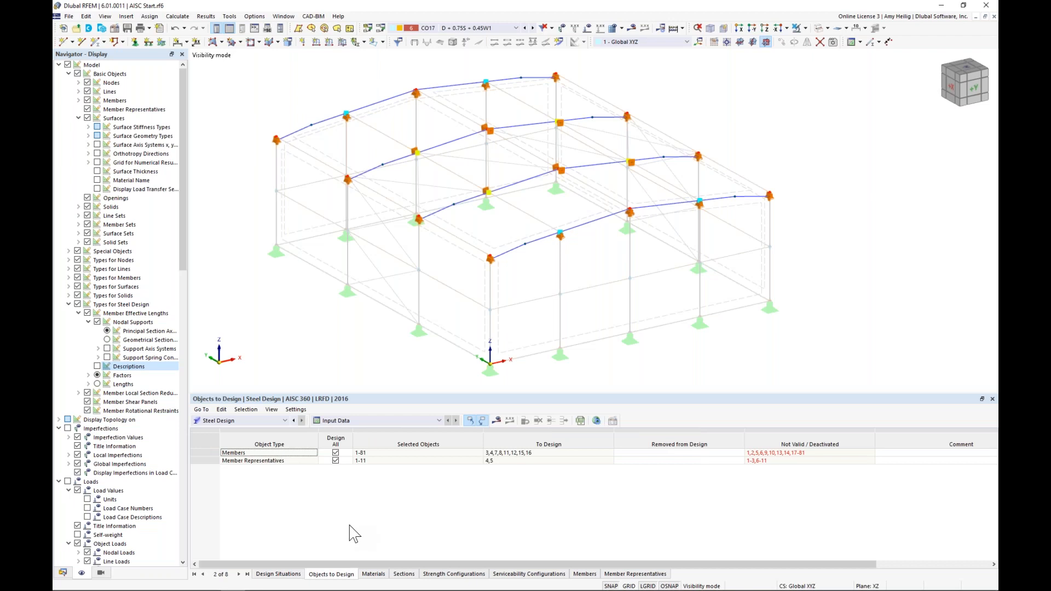
click(336, 453)
click(335, 460)
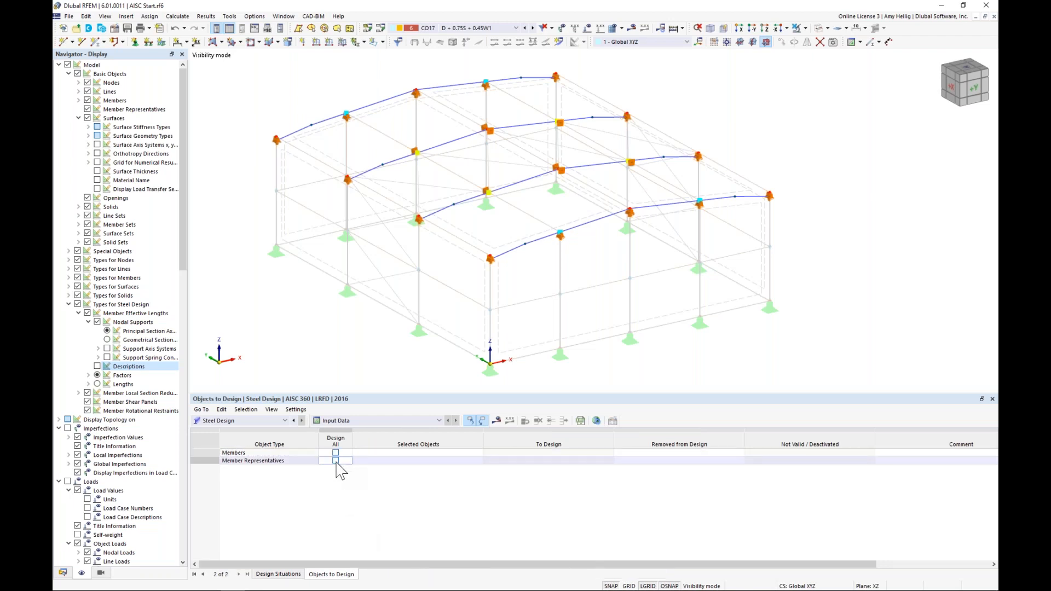
click(394, 452)
click(478, 453)
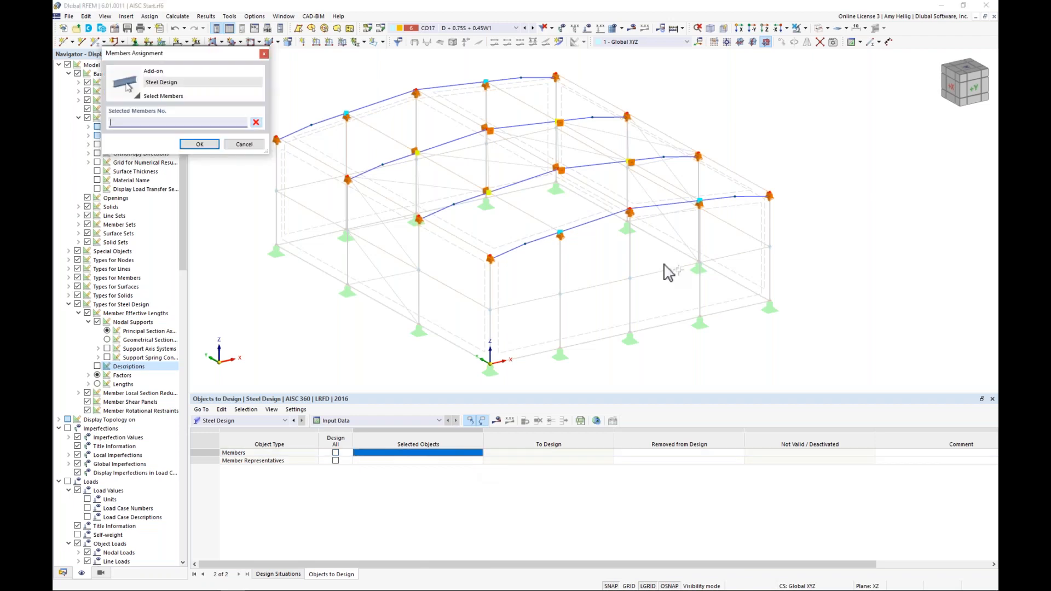
drag(685, 265, 370, 78)
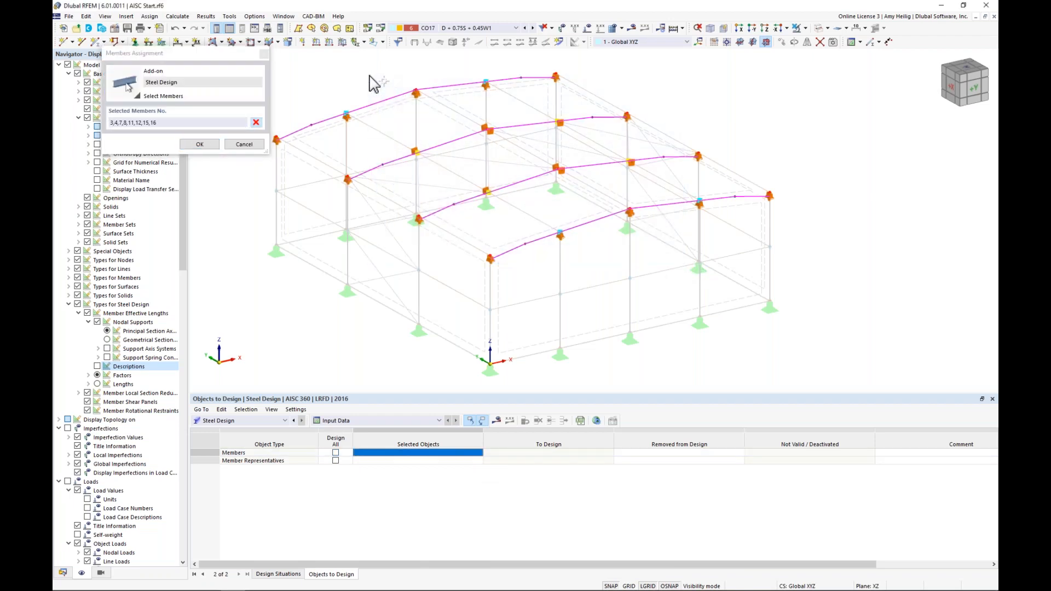
click(199, 144)
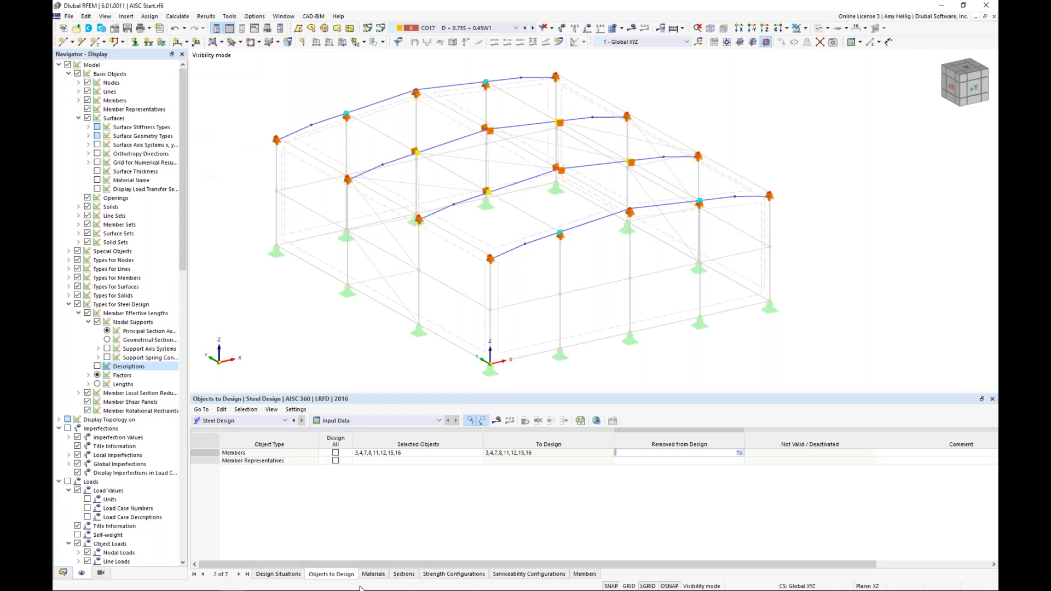
click(372, 575)
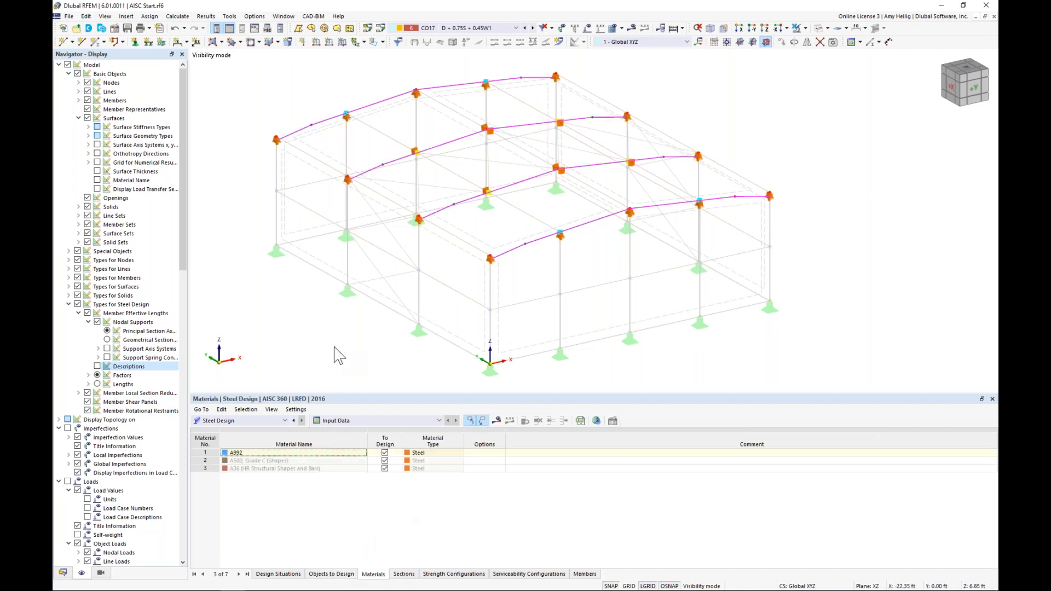
Show the whole structure again and hide the member representatives and member effective lengths in the model display.
click(796, 32)
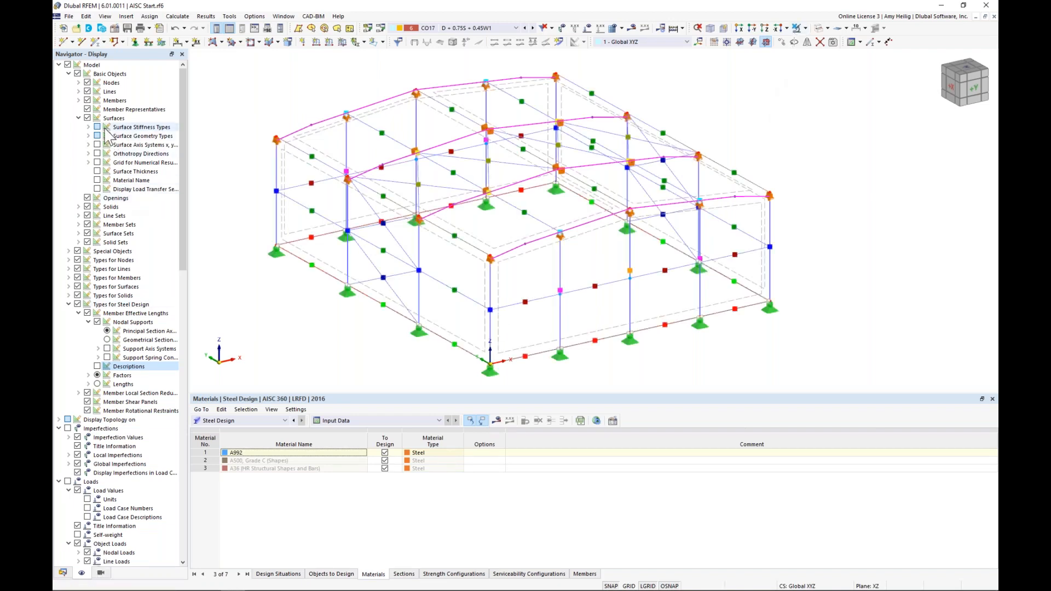
click(78, 118)
click(87, 109)
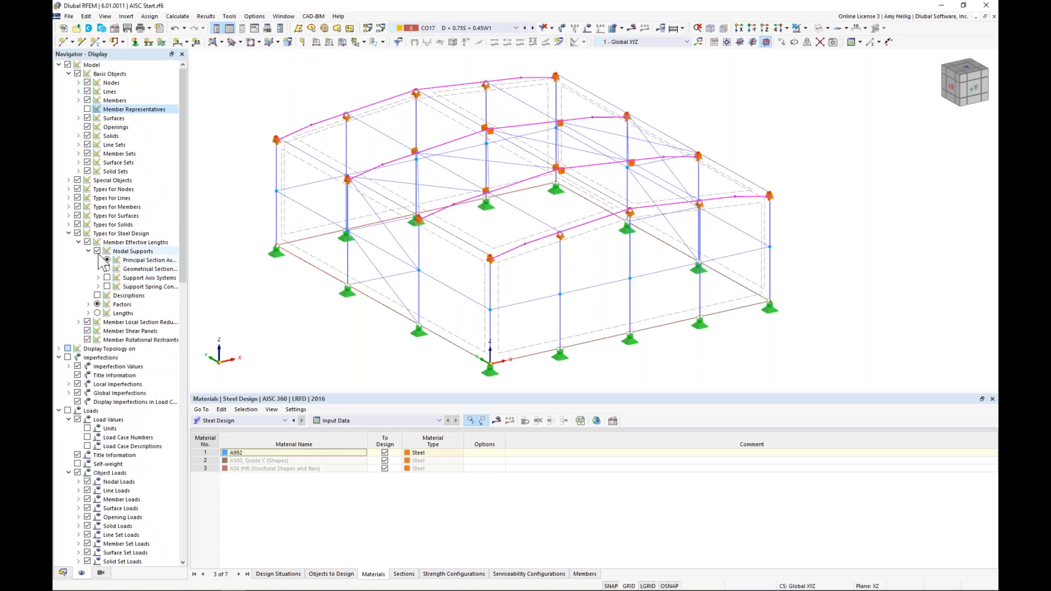
click(87, 242)
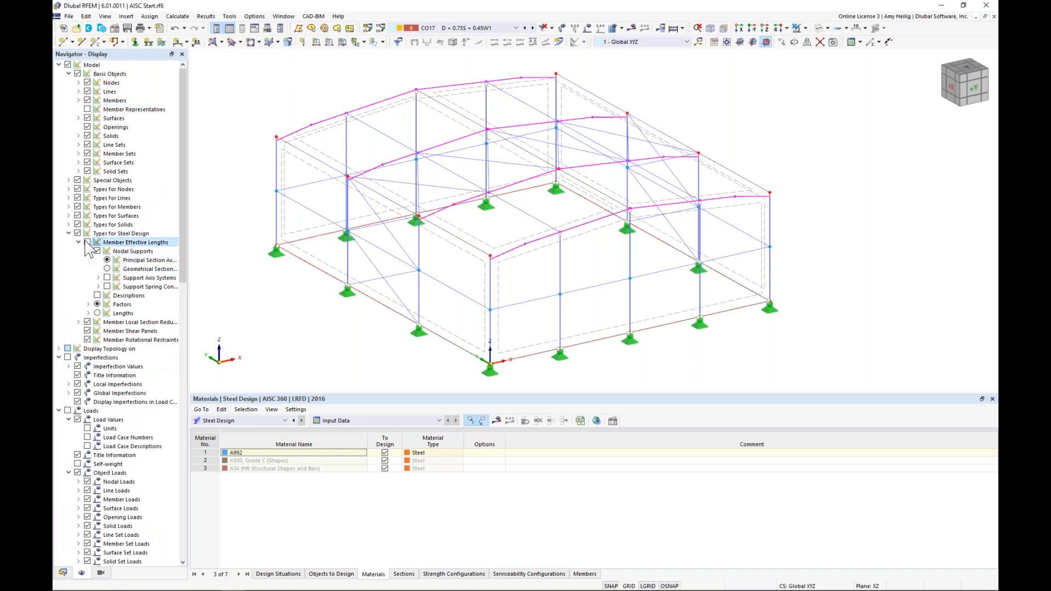
click(88, 251)
click(68, 233)
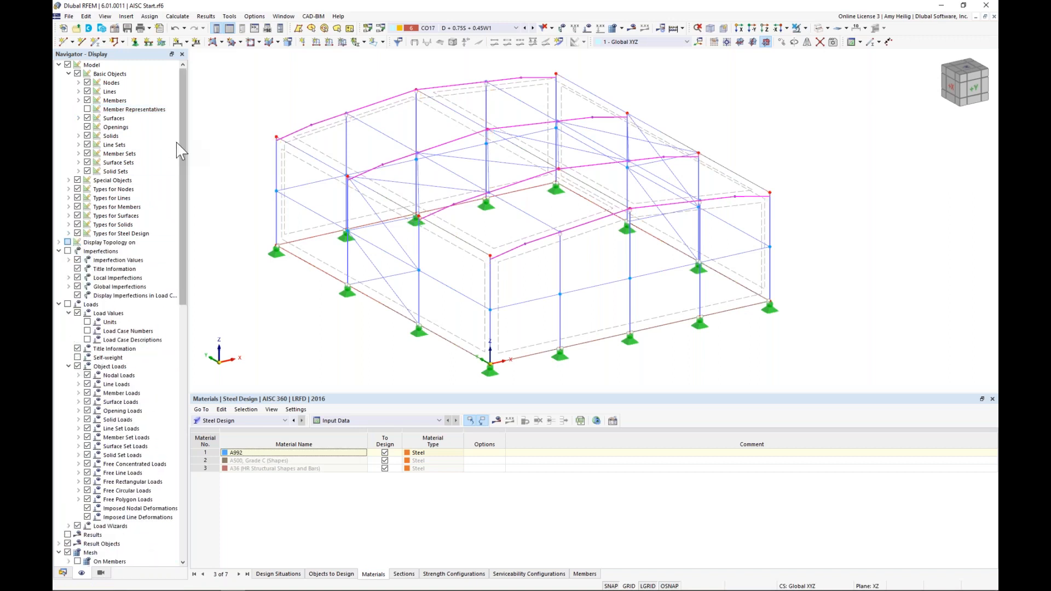
Calculate all load cases, combinations and the steel design of the frame building.
click(178, 18)
click(182, 28)
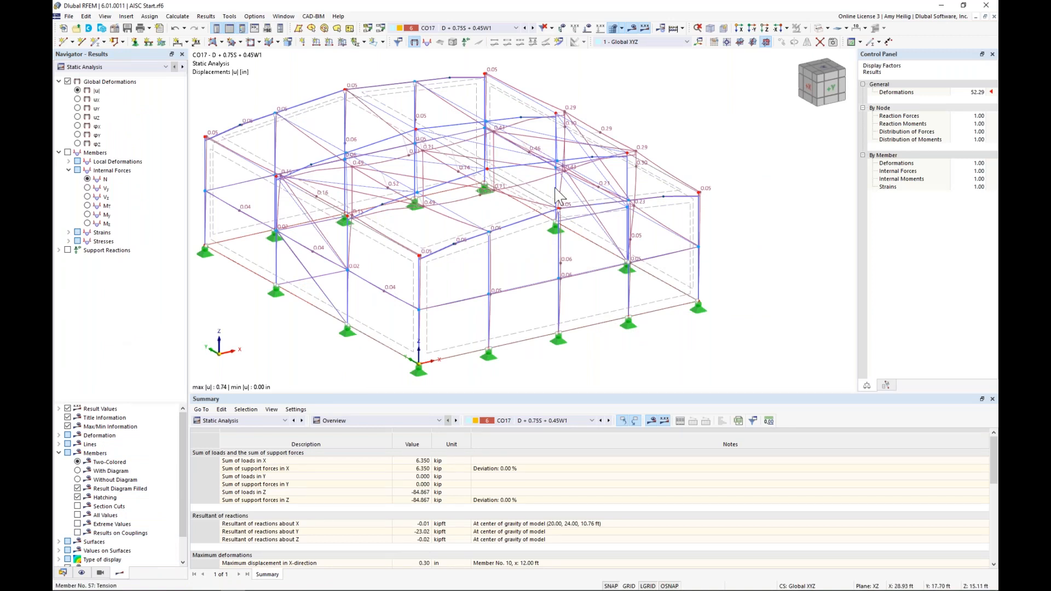
middle_drag(555, 193, 611, 194)
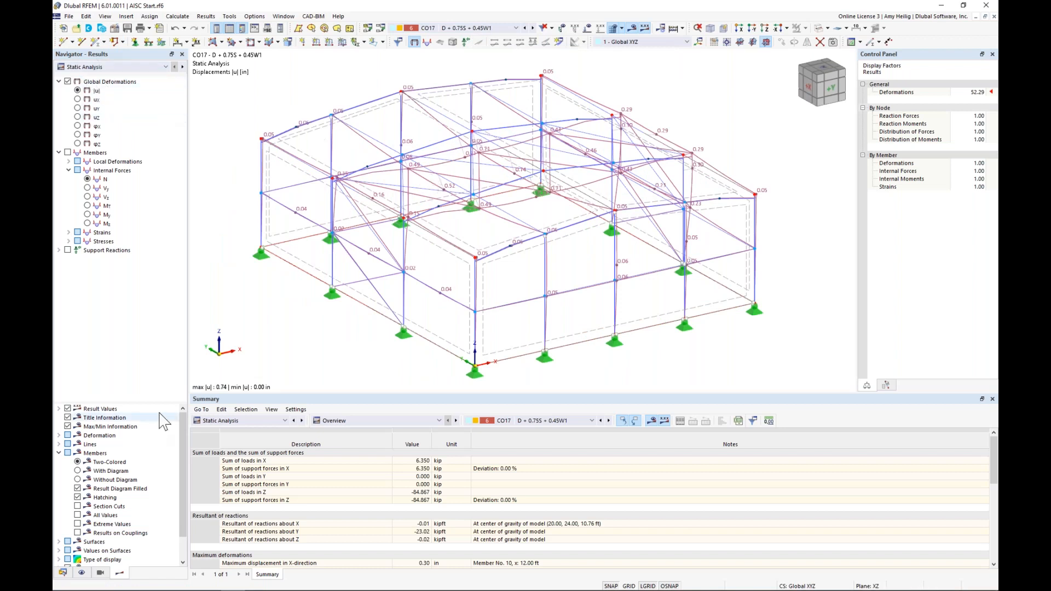
Keep the Static Analysis results and display the member deformations as Section Colored.
click(58, 453)
click(112, 66)
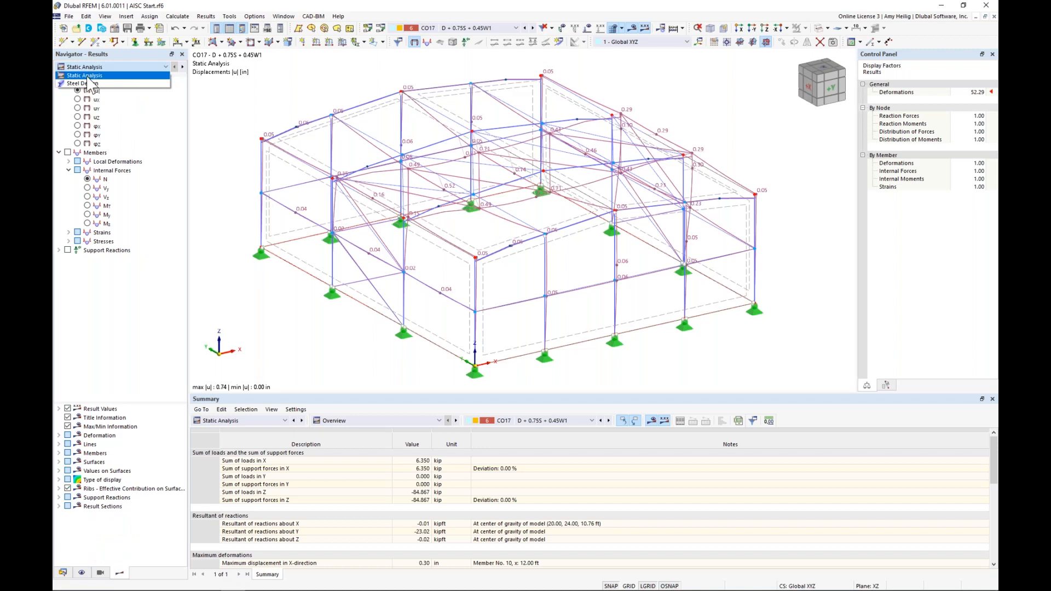
click(88, 76)
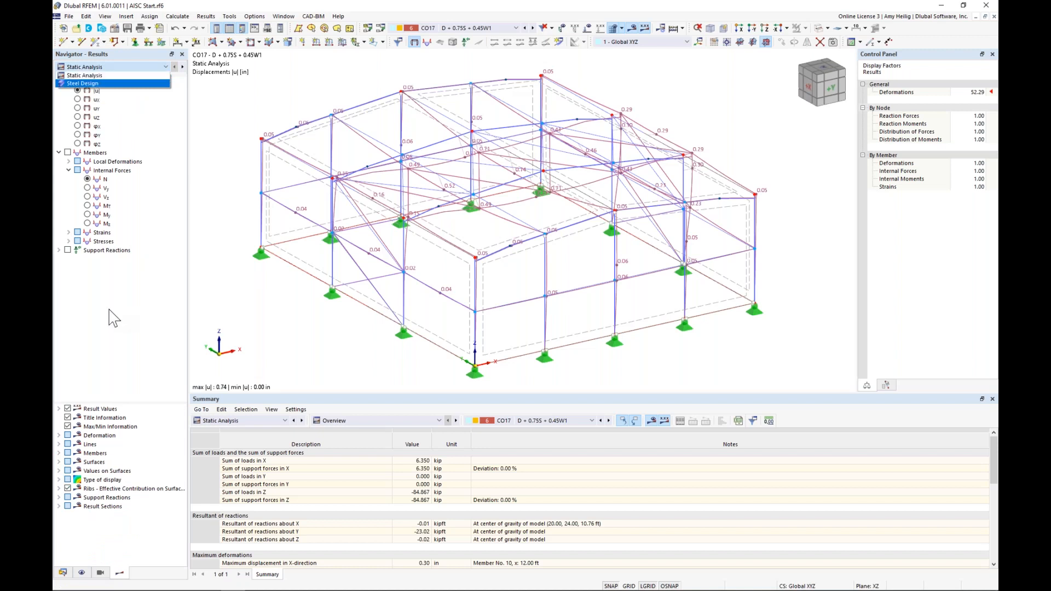
click(58, 435)
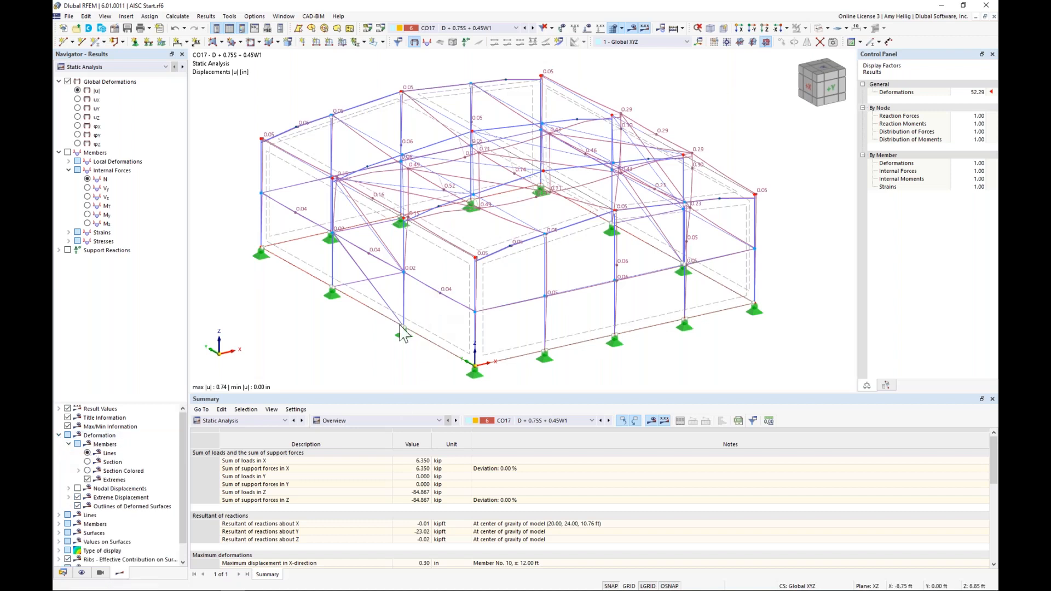
click(87, 470)
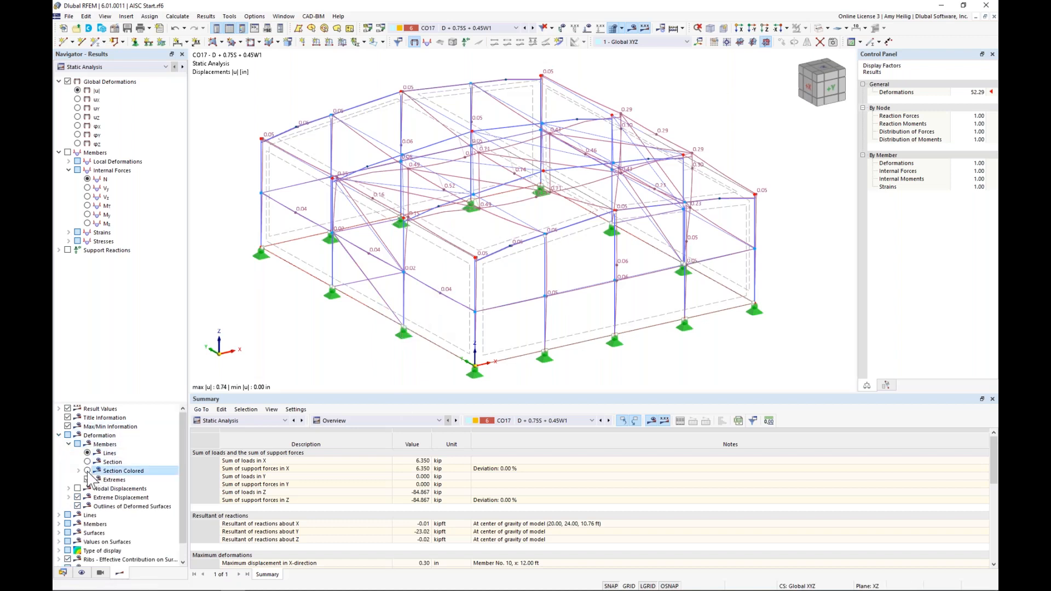
Step back through the load combinations to CO14 (D + S) and inspect the deformed frame under each.
click(525, 28)
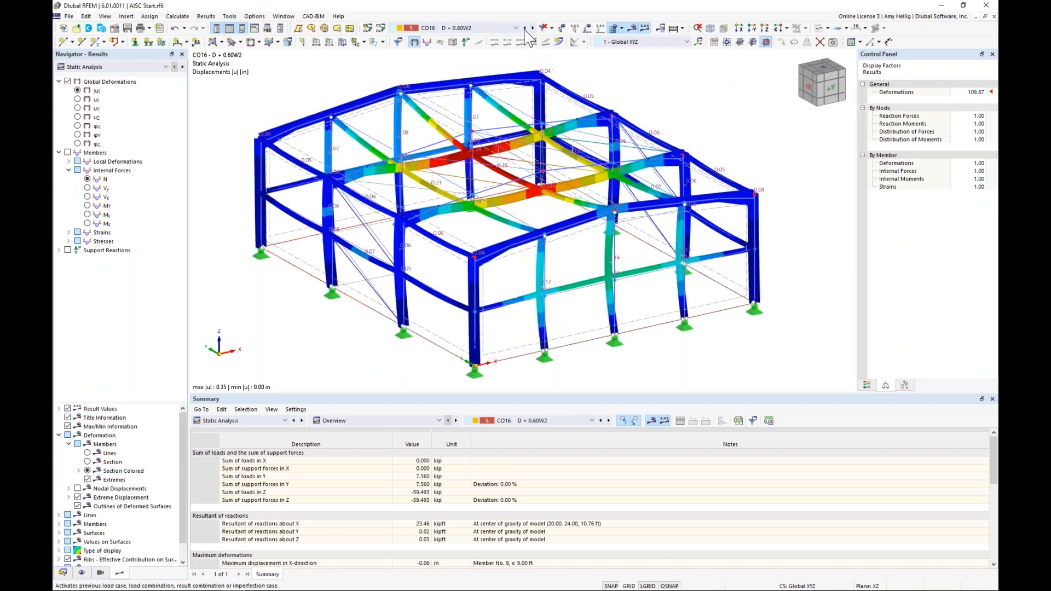
click(525, 29)
click(524, 29)
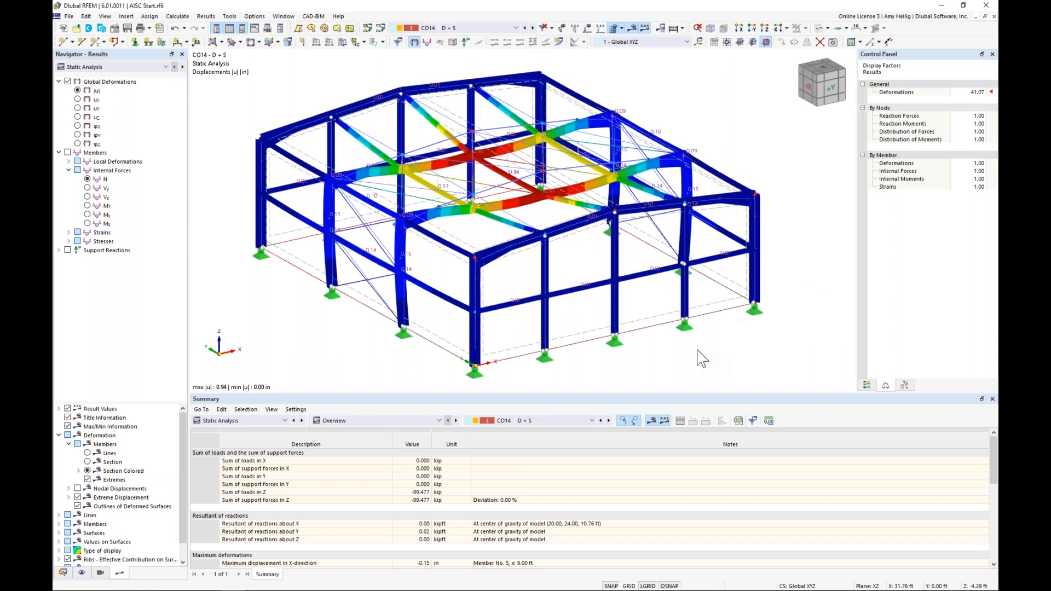
ctrl+middle_drag(702, 359, 694, 338)
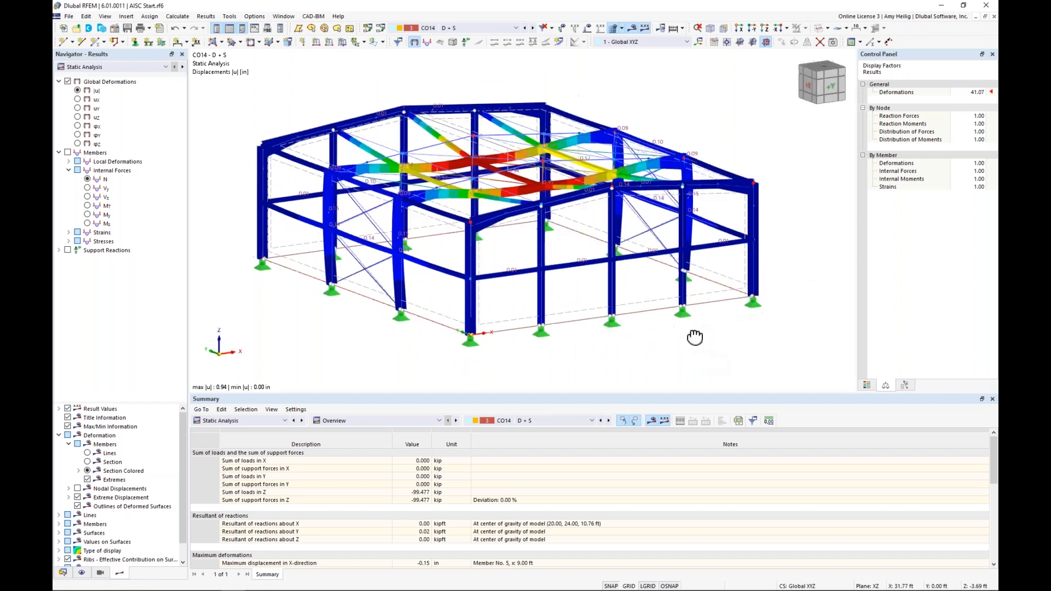
click(59, 435)
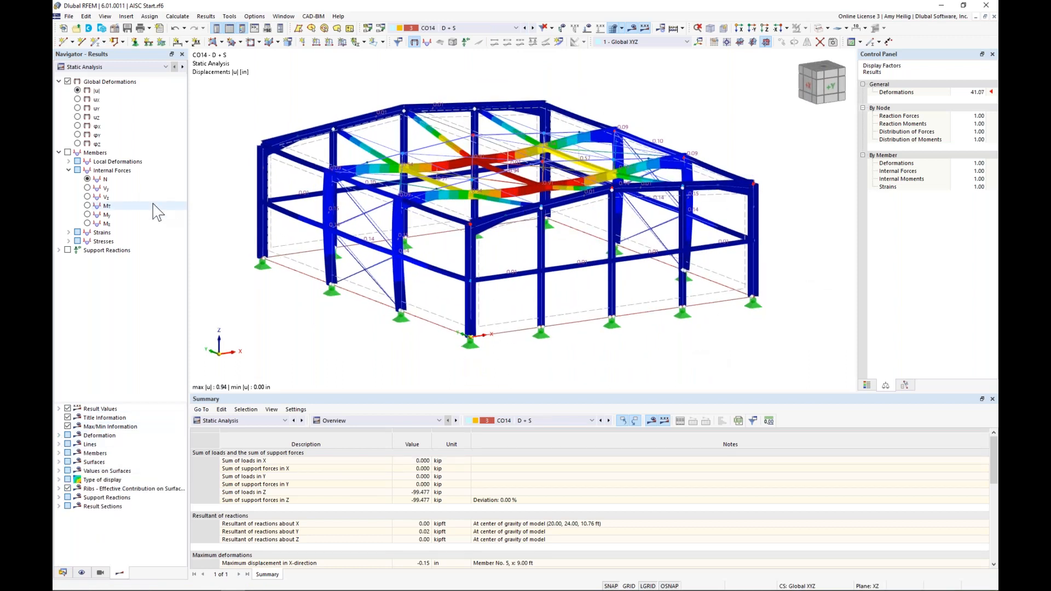
Display the member internal forces instead of deformations, viewing N, Vz, My and Mz and leaving My shown.
click(67, 153)
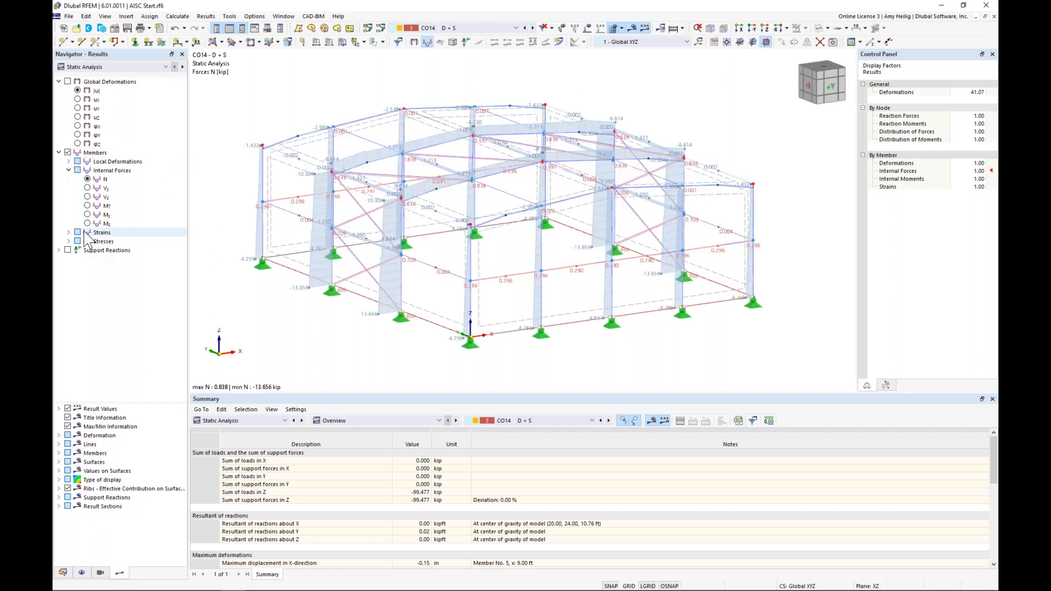
click(89, 201)
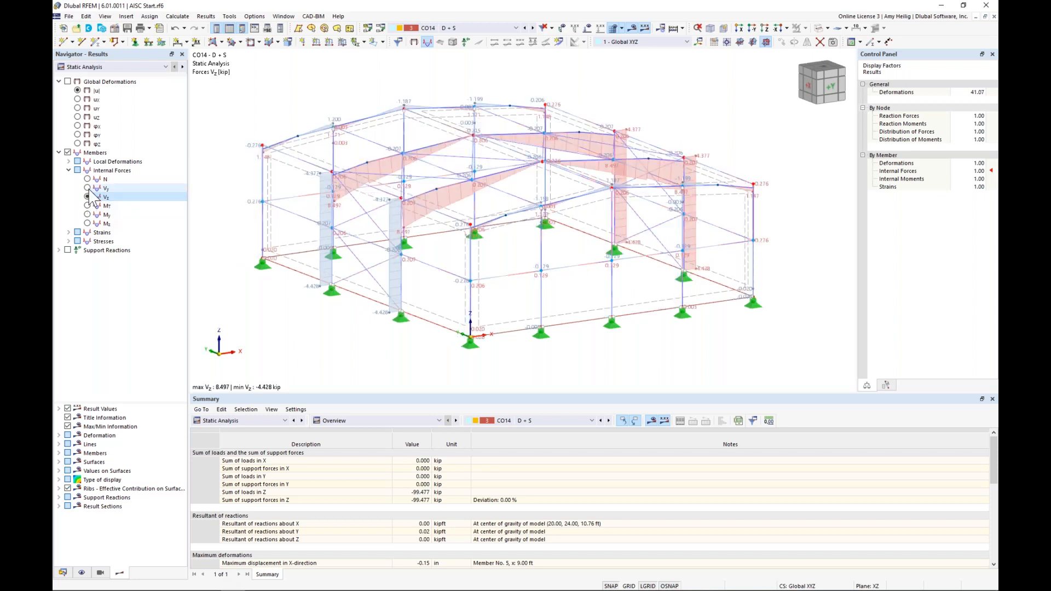
click(88, 215)
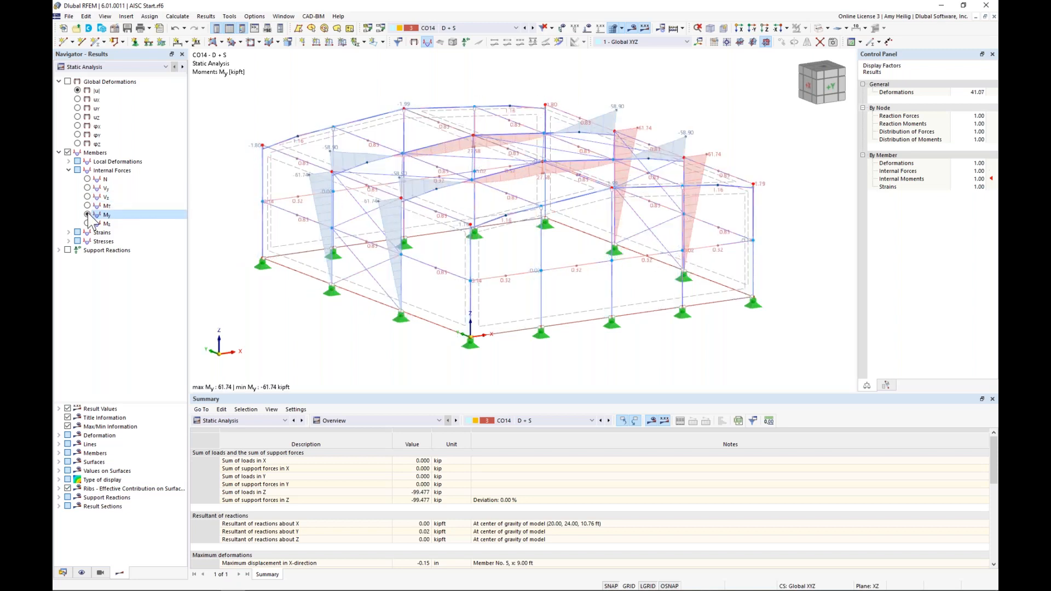
click(88, 223)
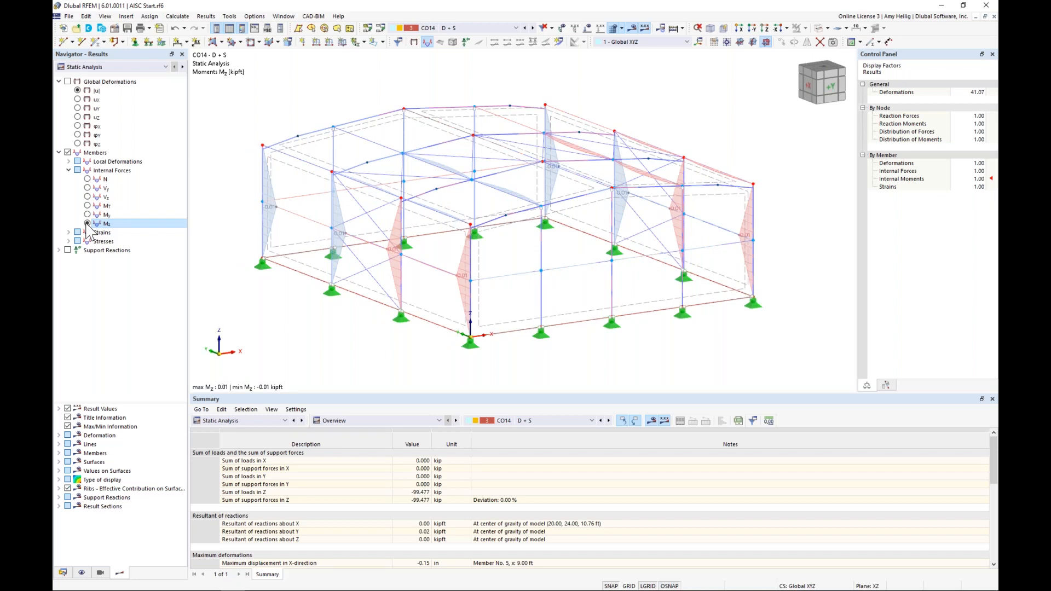
click(88, 214)
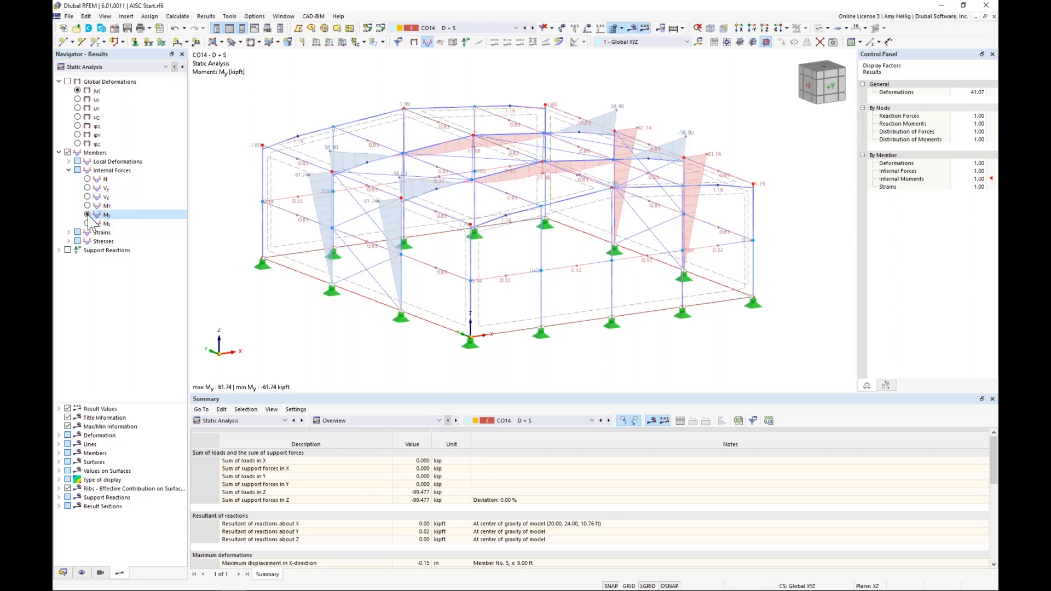
scroll(388, 183, down, 1)
middle_drag(388, 183, 402, 215)
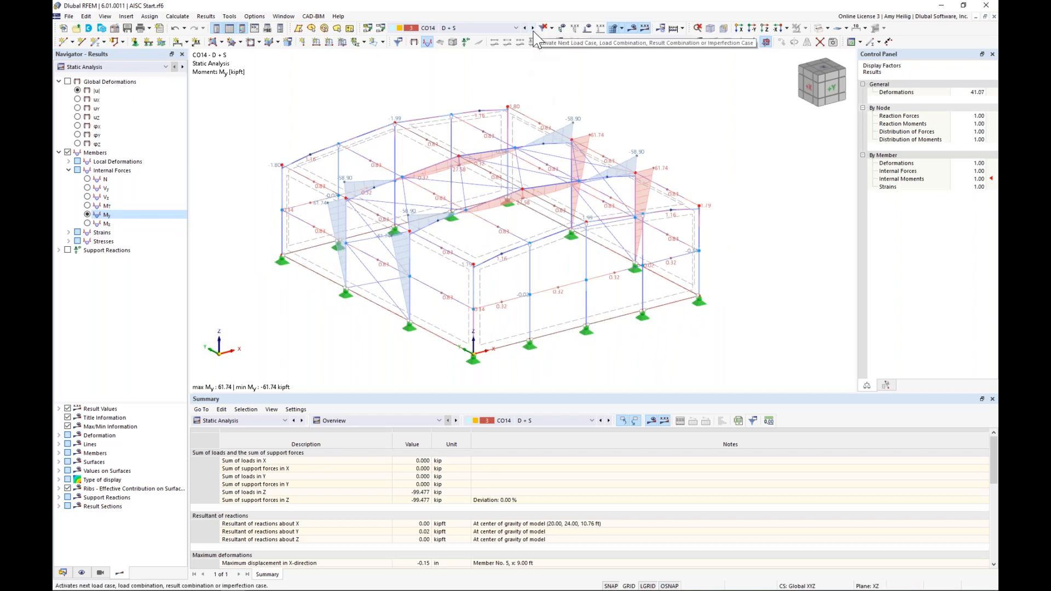
Open the result diagrams of column member 5, add the axial force N diagram, and step through the combinations to CO17.
right_click(411, 263)
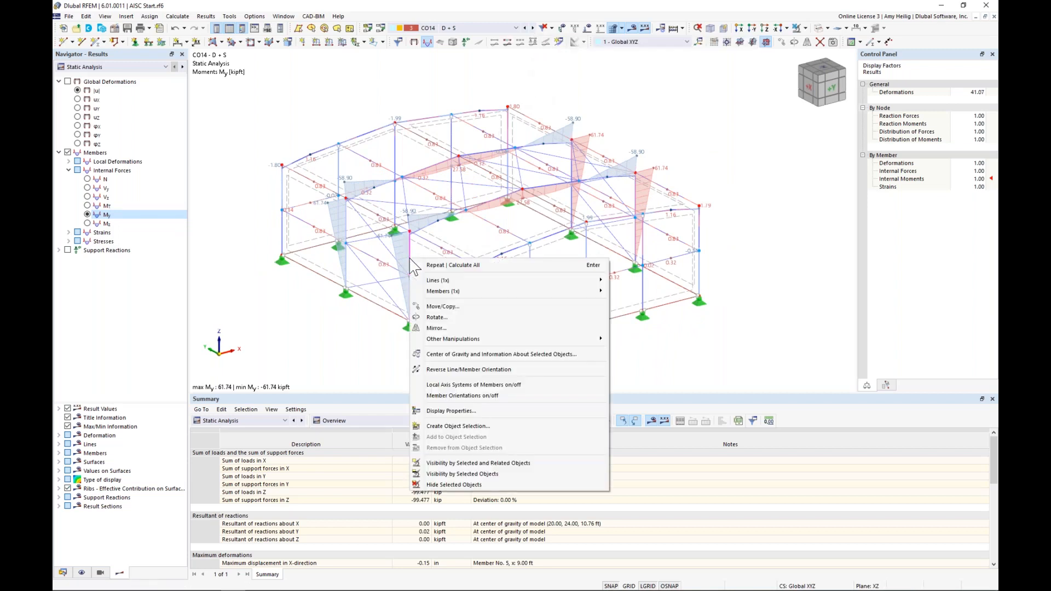
mouse_move(464, 292)
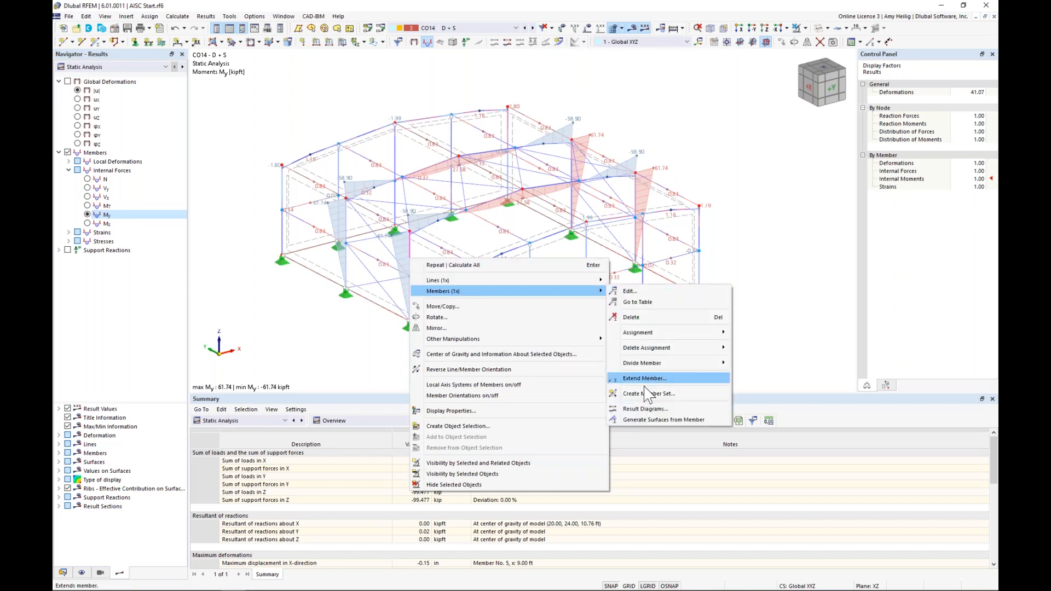
click(645, 409)
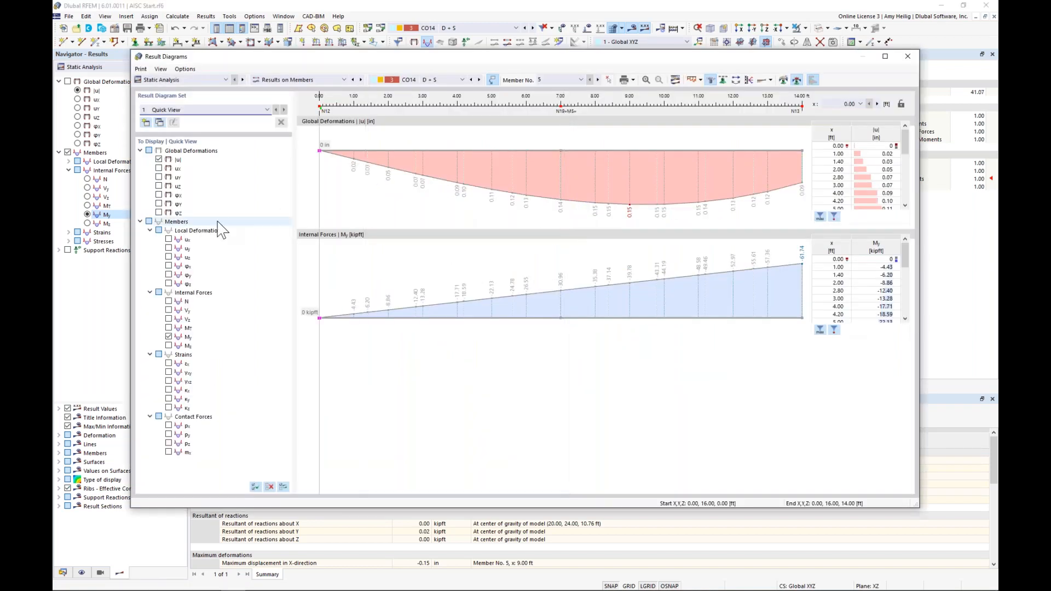
click(168, 302)
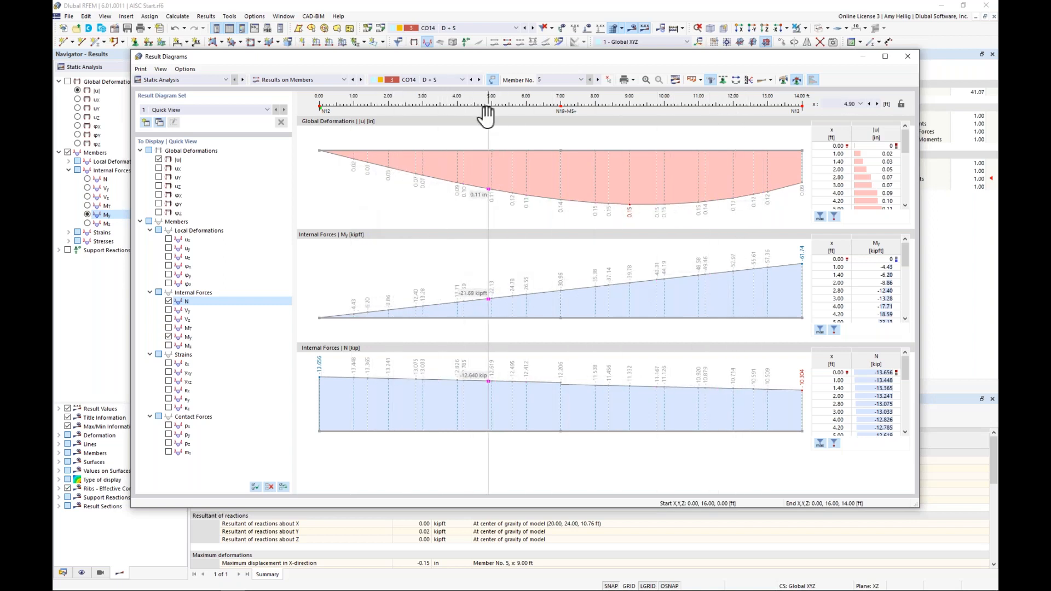
click(478, 80)
click(479, 80)
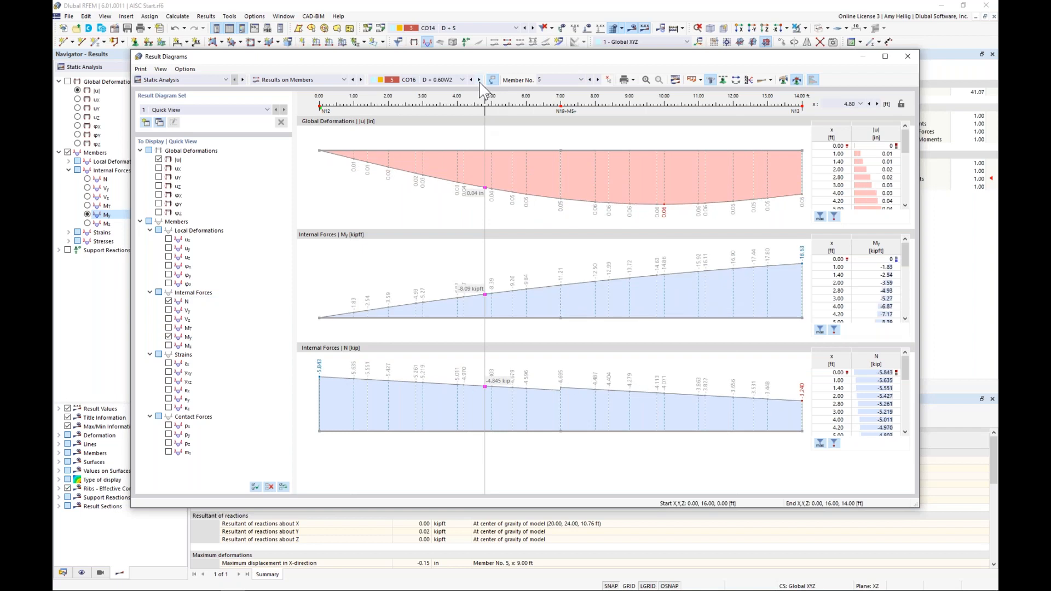
click(478, 80)
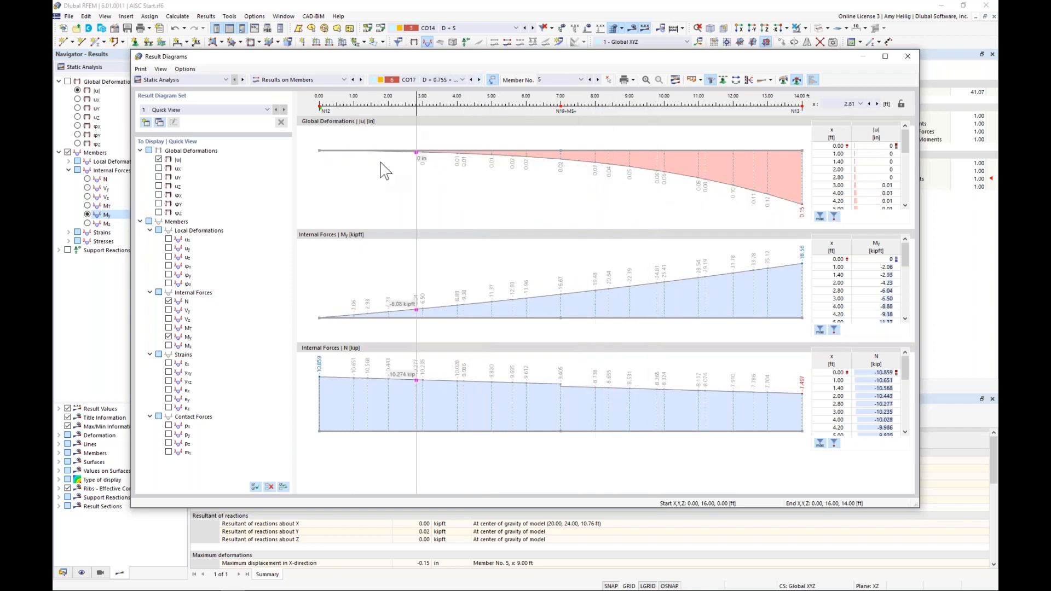
Move the result diagrams aside to compare them with the My moments on the model, and close them.
drag(416, 65, 834, 105)
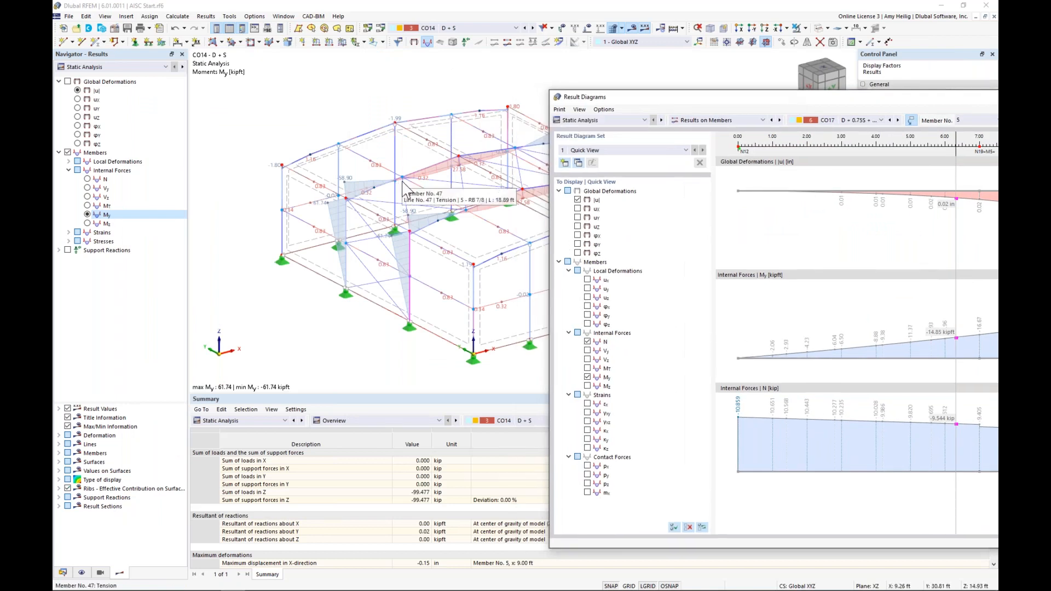
scroll(400, 182, down, 1)
middle_drag(428, 192, 266, 151)
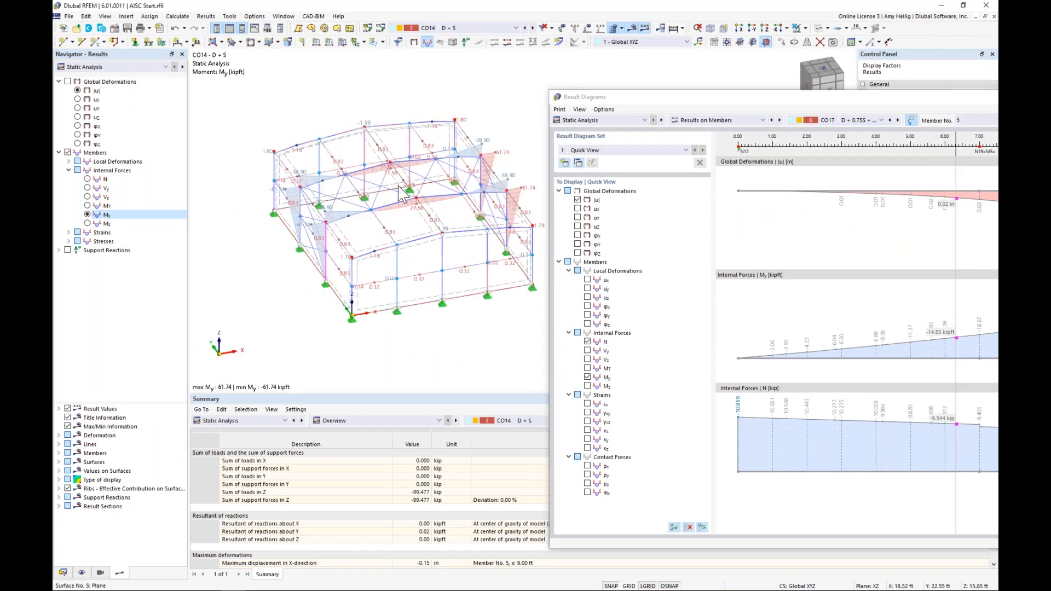
drag(664, 103, 253, 71)
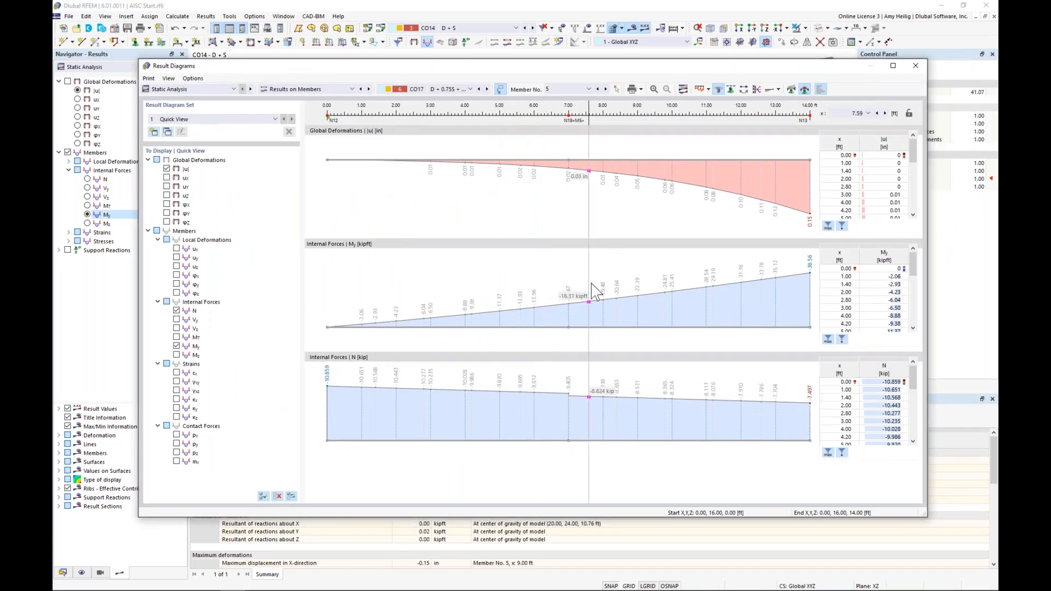
click(915, 66)
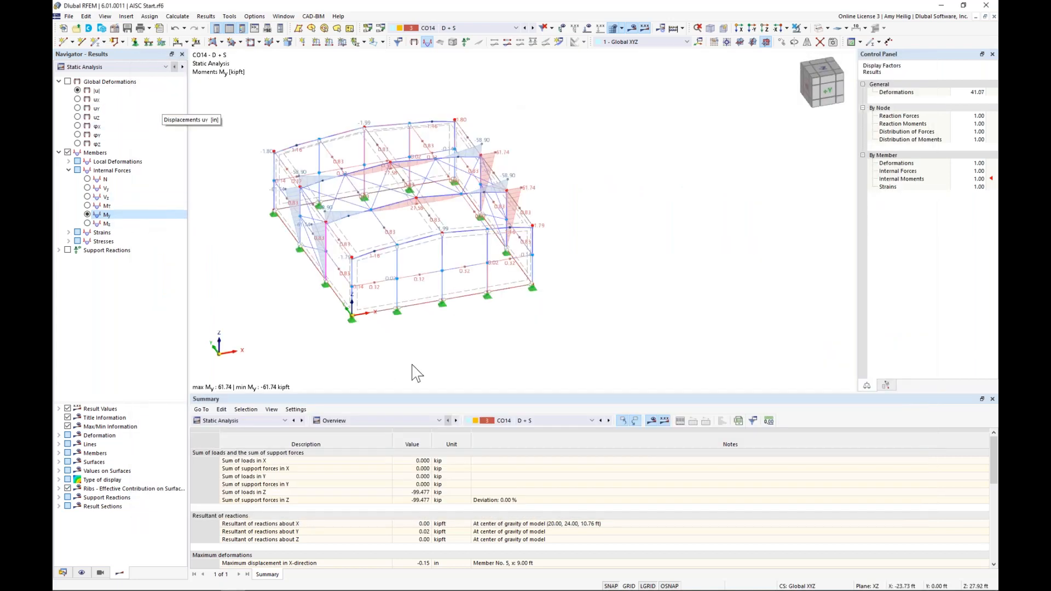
List the static analysis results by member and switch the displayed results to Steel Design.
click(363, 421)
click(353, 444)
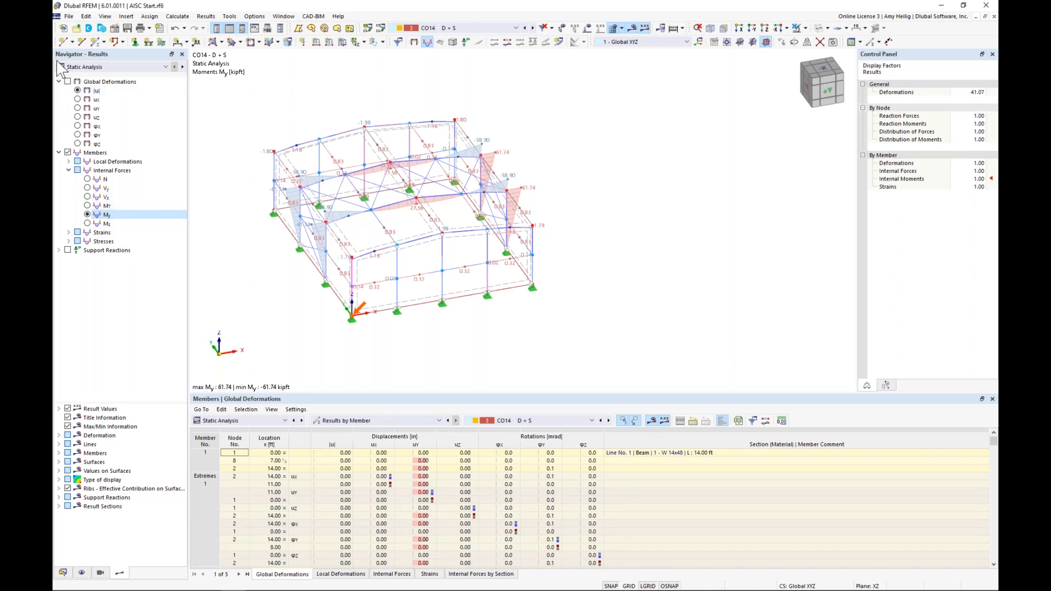
click(90, 67)
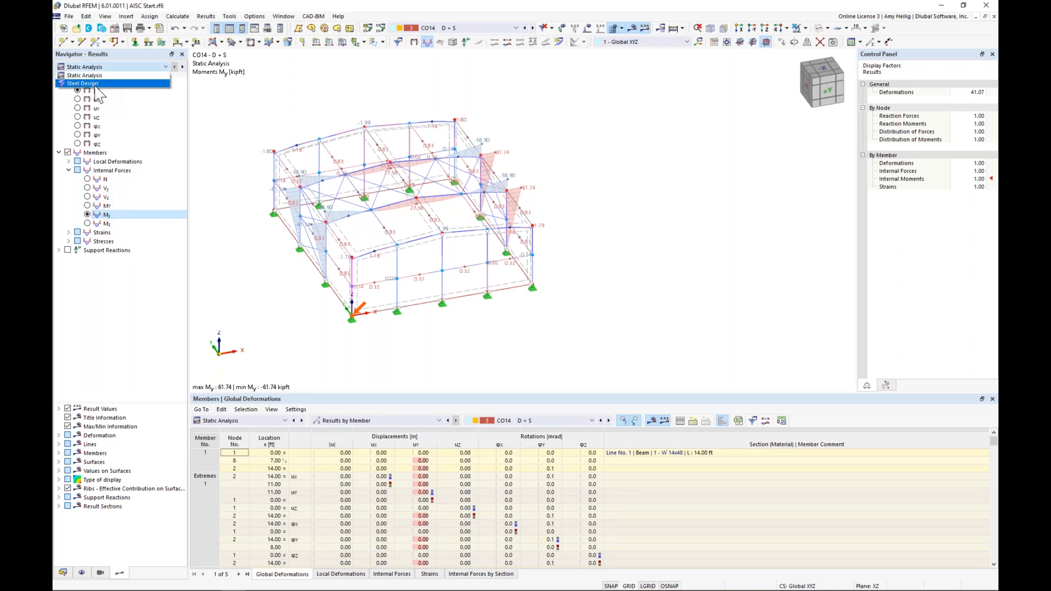
click(95, 85)
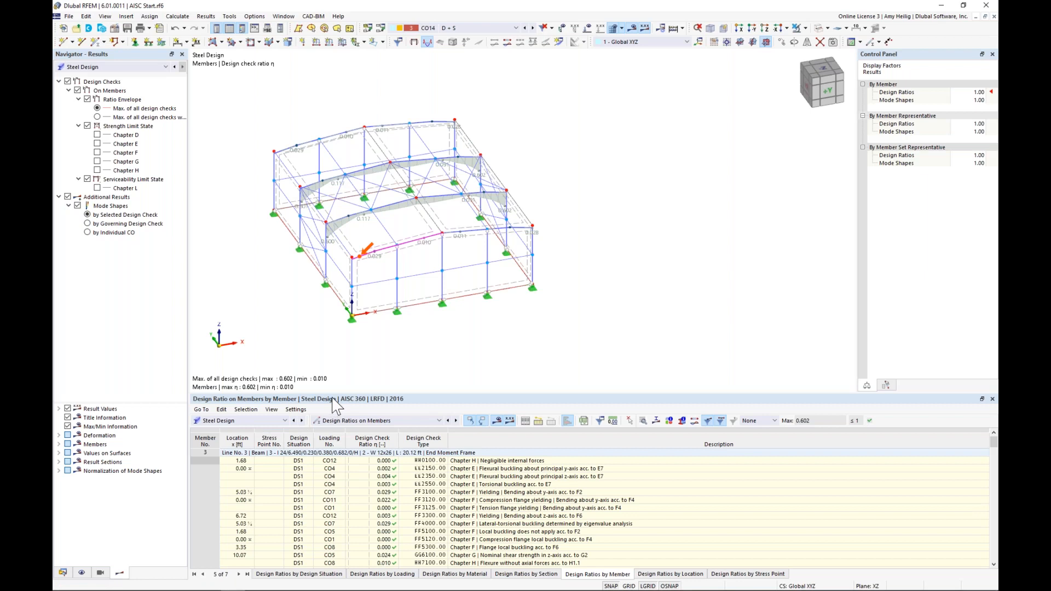
Enlarge the results table below the model and keep it on Design Ratios on Members.
drag(333, 393, 343, 350)
ctrl+middle_drag(464, 306, 564, 264)
click(377, 377)
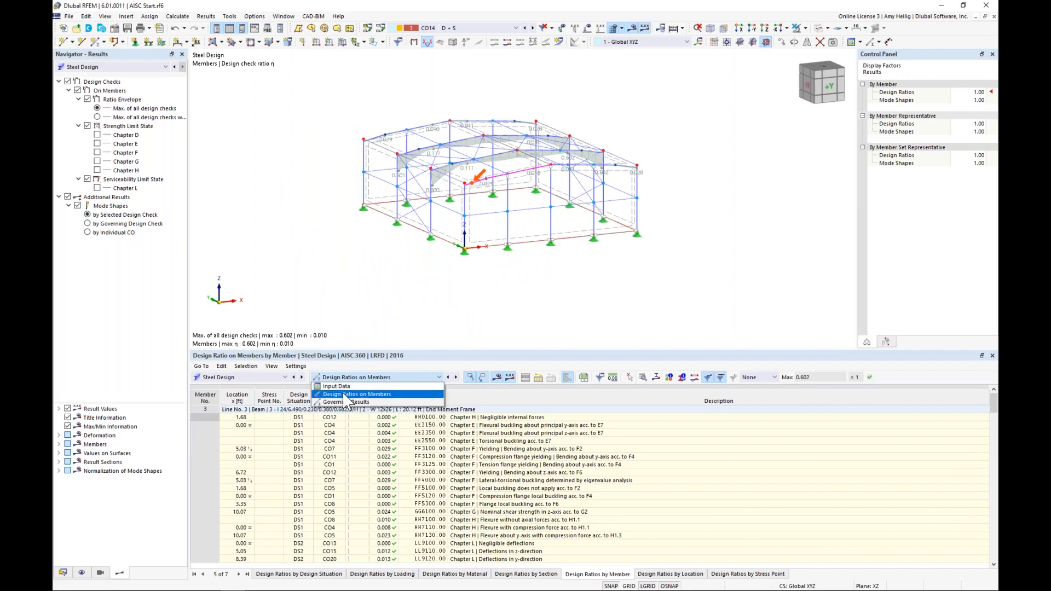
click(354, 395)
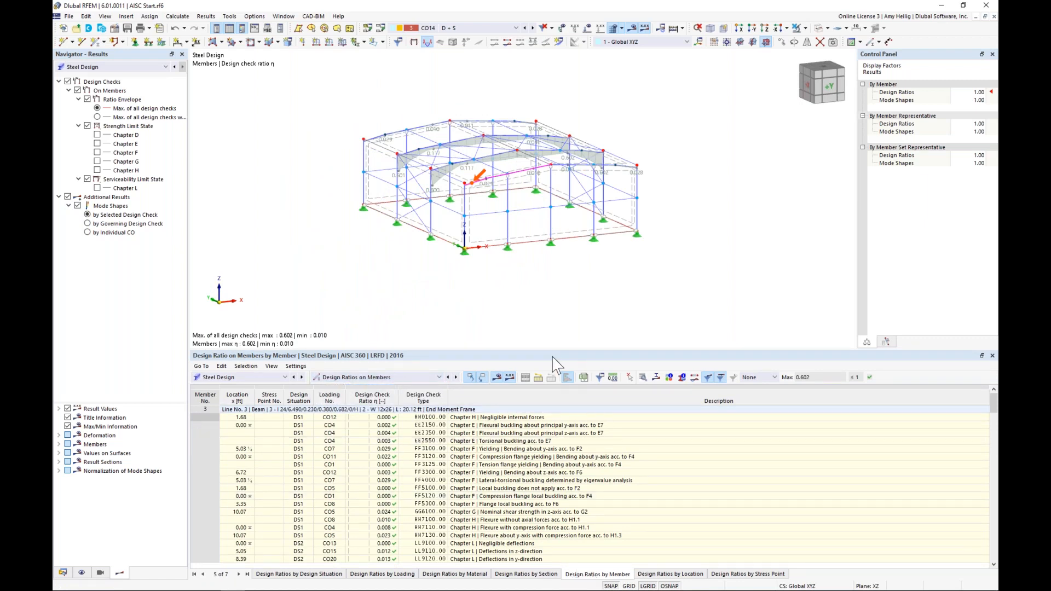
drag(553, 351, 556, 289)
middle_drag(534, 213, 541, 221)
scroll(541, 222, up, 3)
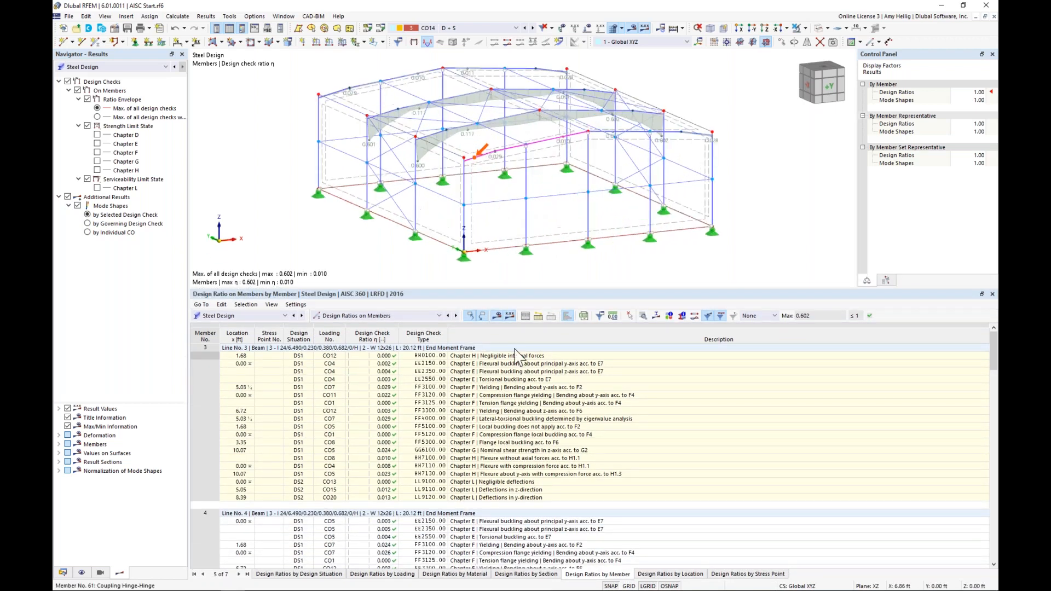
Examine the design checks of members 3, 4 and 7, selecting member 7's flexure with compression force check to H1.1.
click(528, 403)
scroll(517, 432, down, 4)
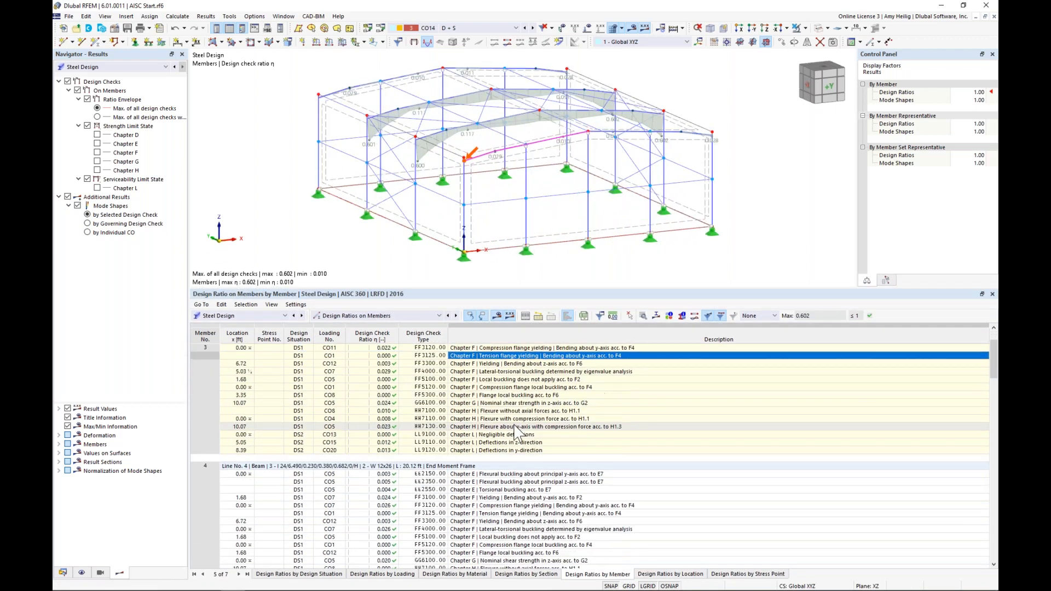
click(521, 514)
scroll(524, 522, down, 7)
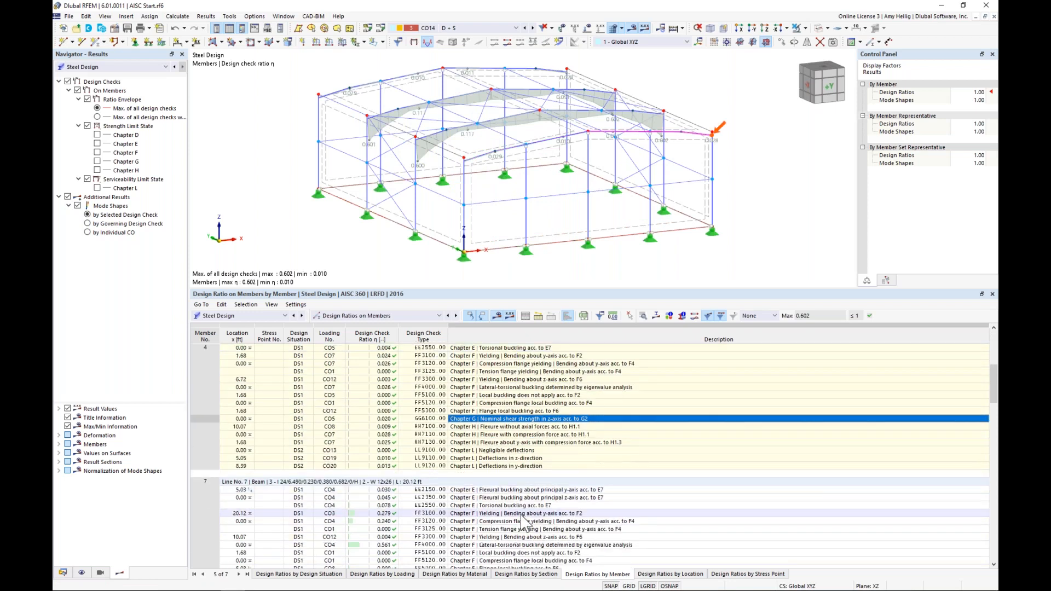
click(525, 514)
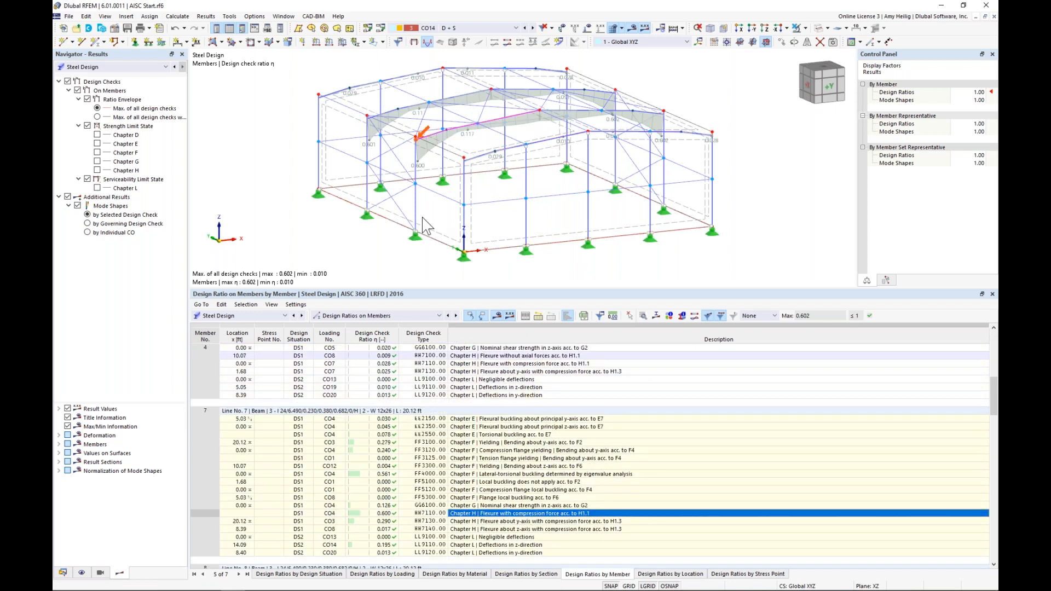
Examine member 7's Chapter F checks for lateral-torsional buckling, yielding about the z-axis acc. to F6 and tension flange yielding acc. to F4.
click(519, 474)
click(518, 467)
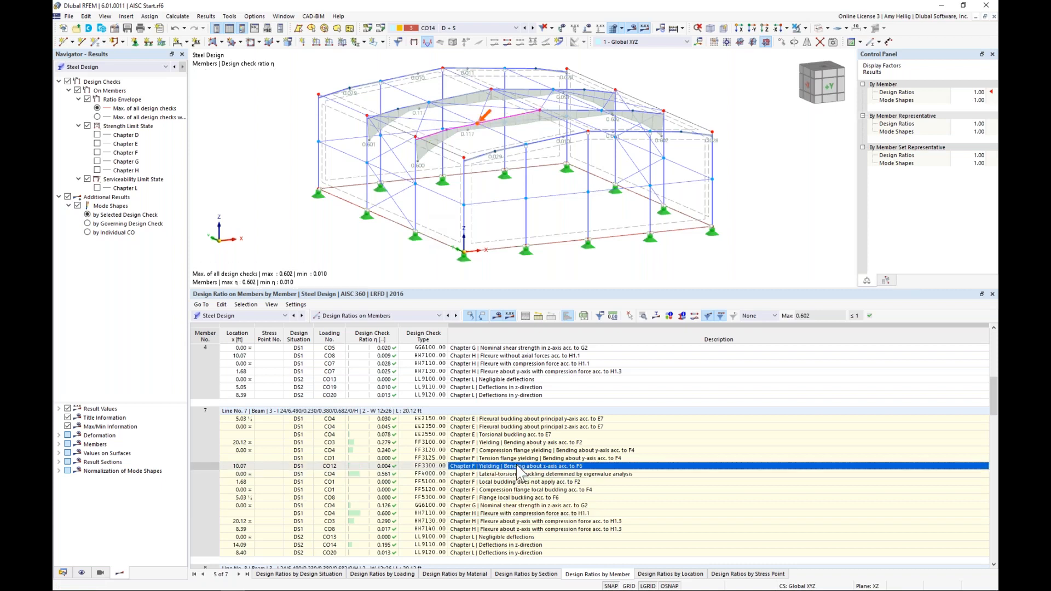
click(520, 458)
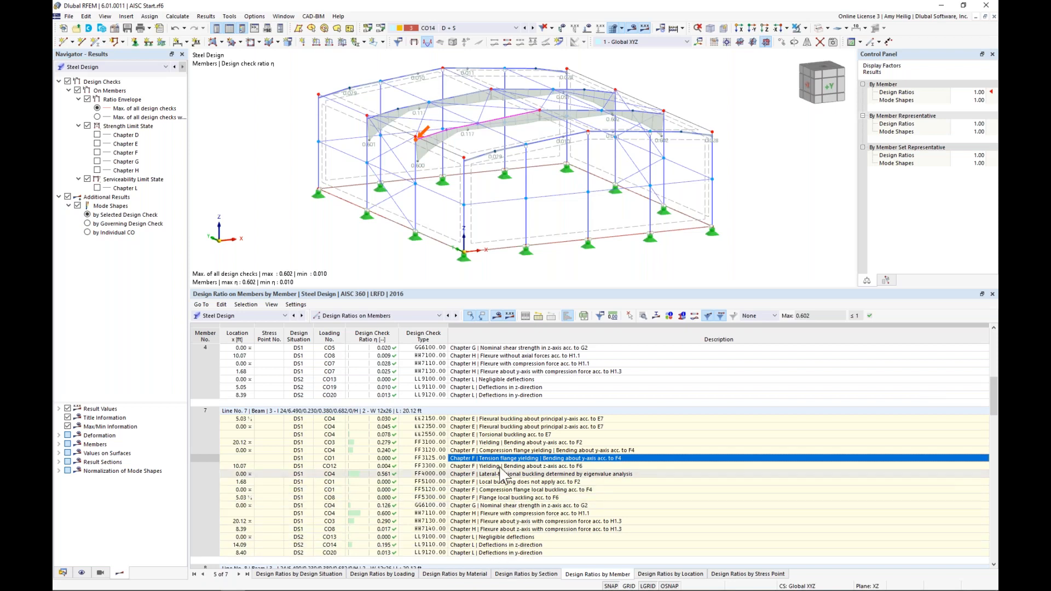
scroll(544, 499, down, 1)
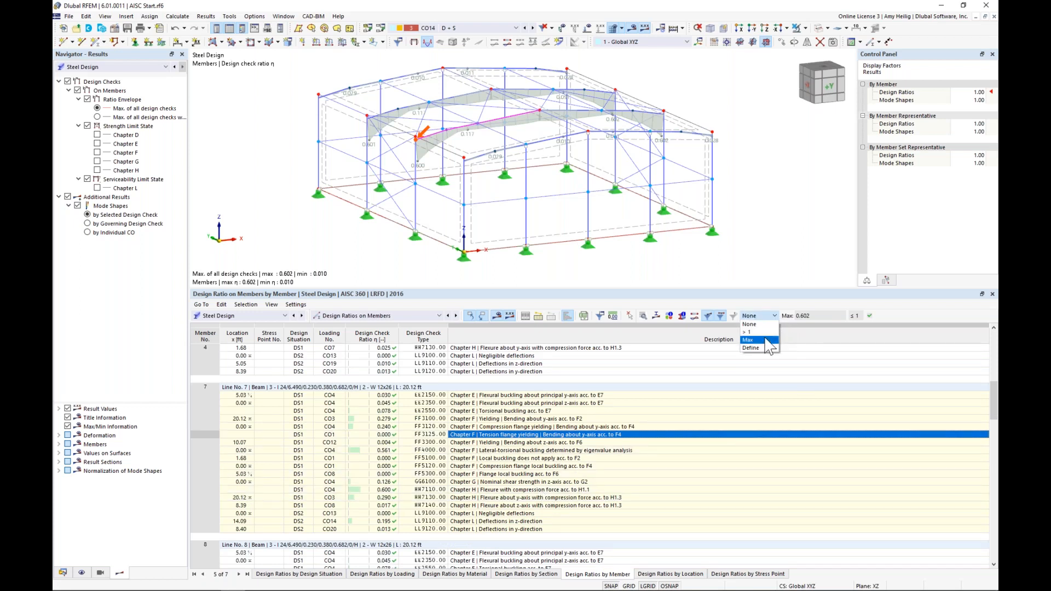
Filter the design ratios to Max, inspect the governing checks of members 3, 4 and 7, and set the filter back to None.
click(766, 340)
click(455, 357)
click(456, 379)
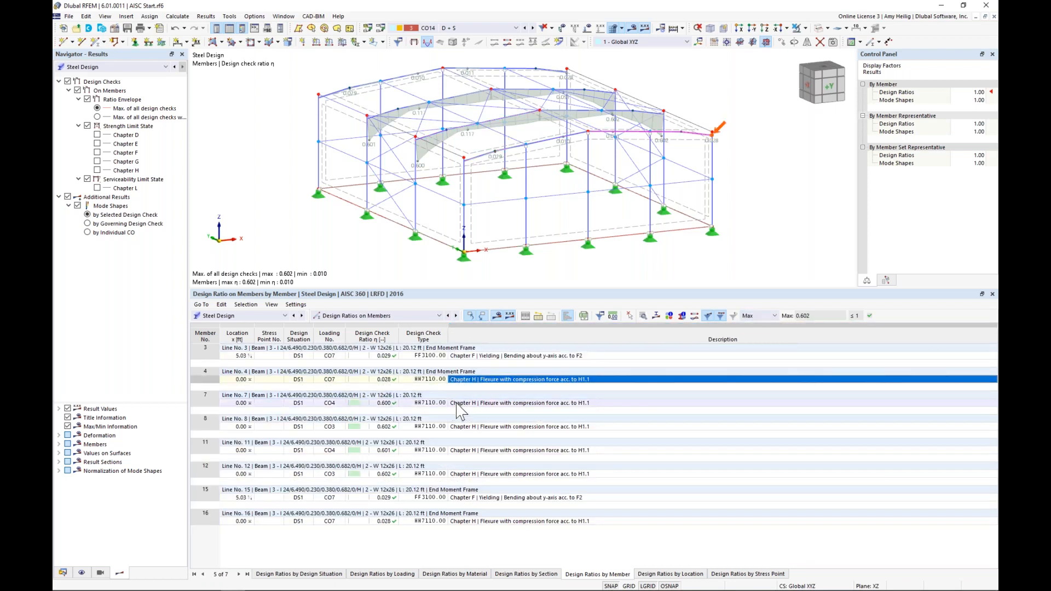
click(458, 403)
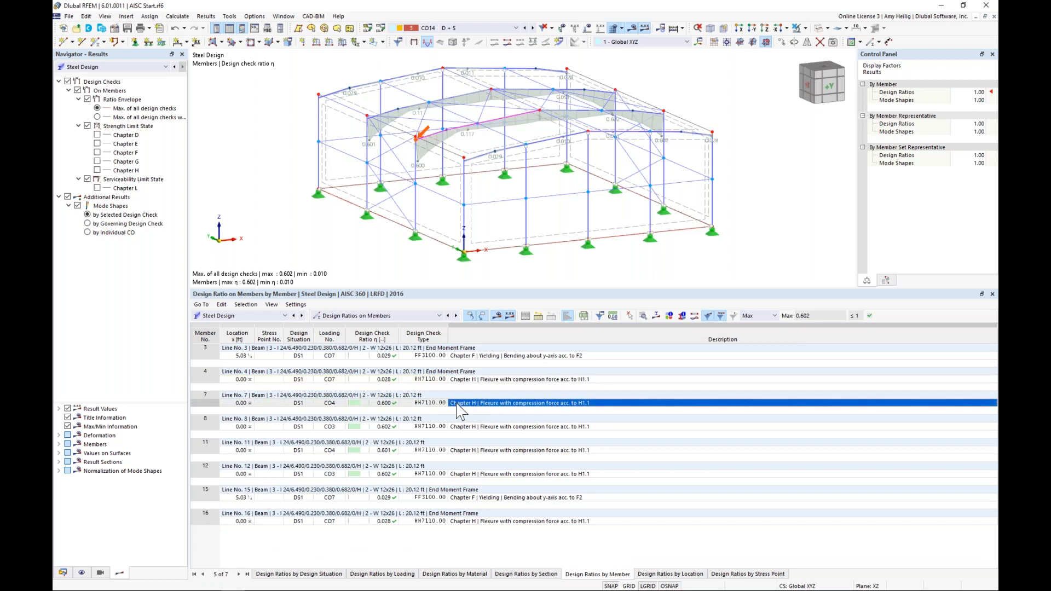
click(768, 317)
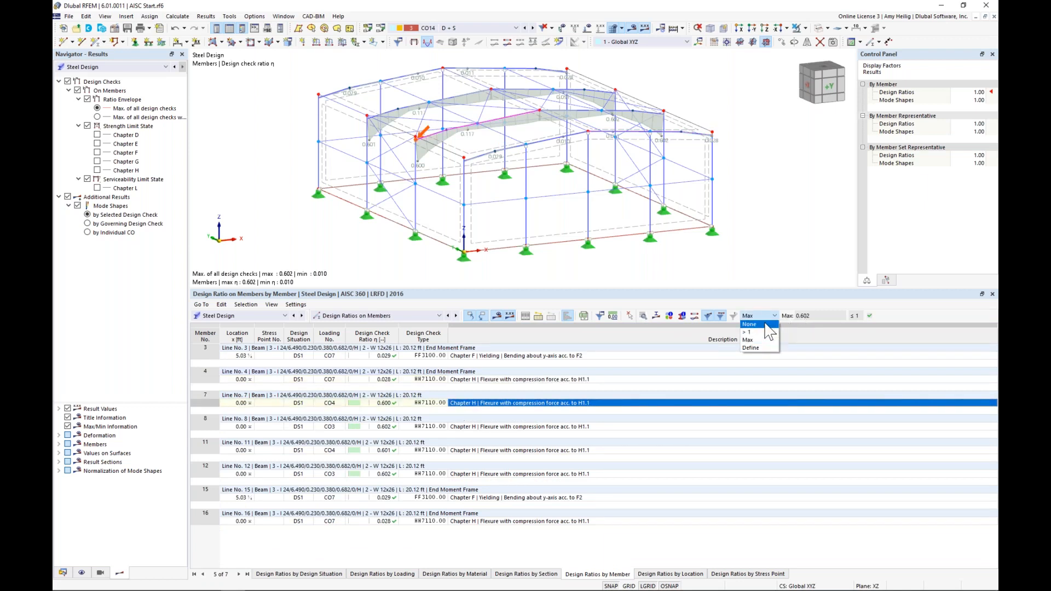
click(761, 324)
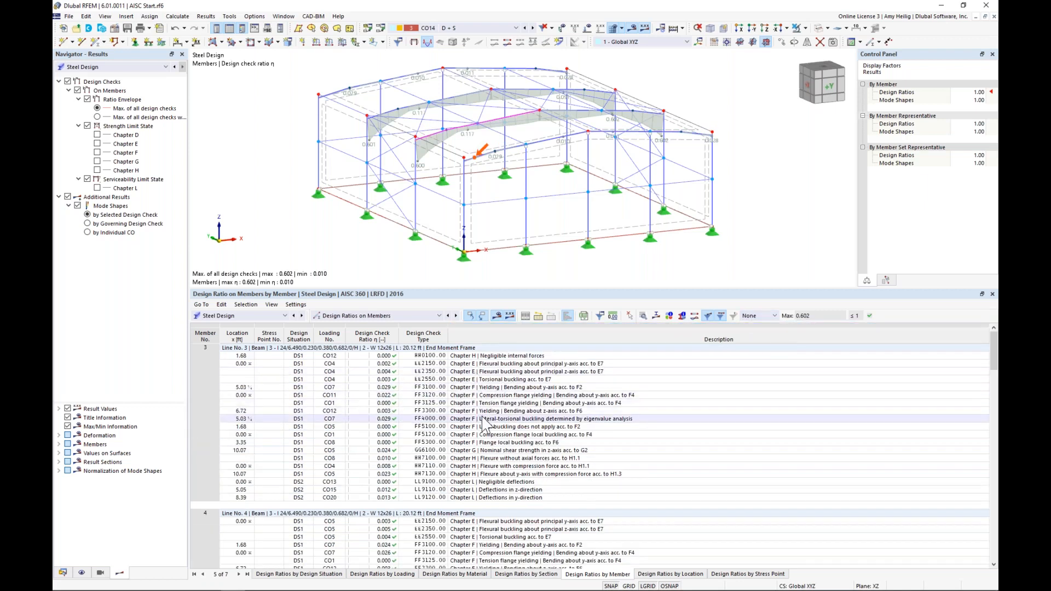
Open the design check details for member 4's yielding check acc. to F2 and expand its flexure classification down to Element No. 1.
scroll(483, 424, down, 6)
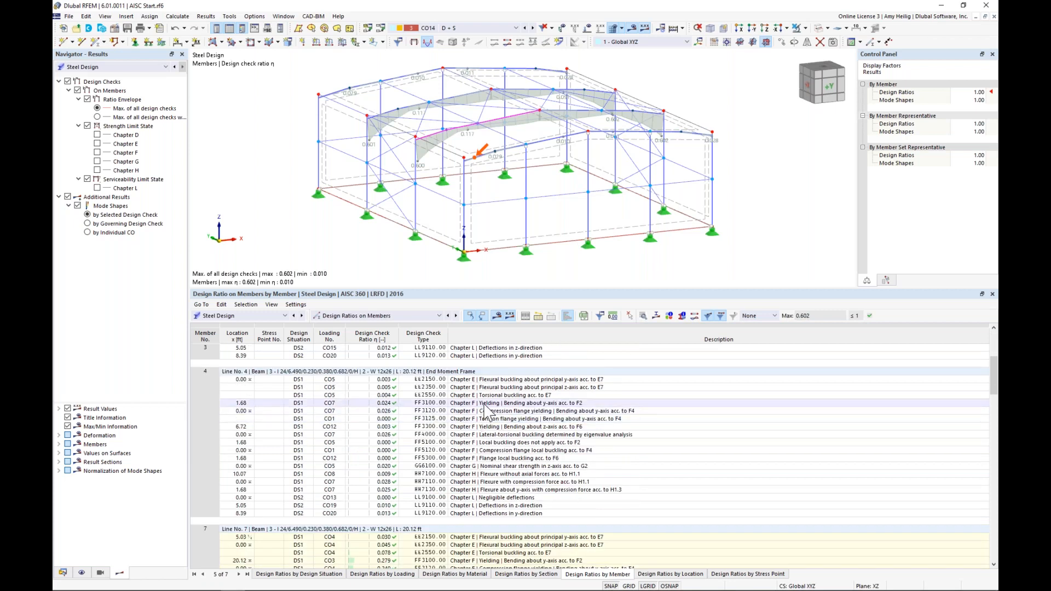
click(484, 405)
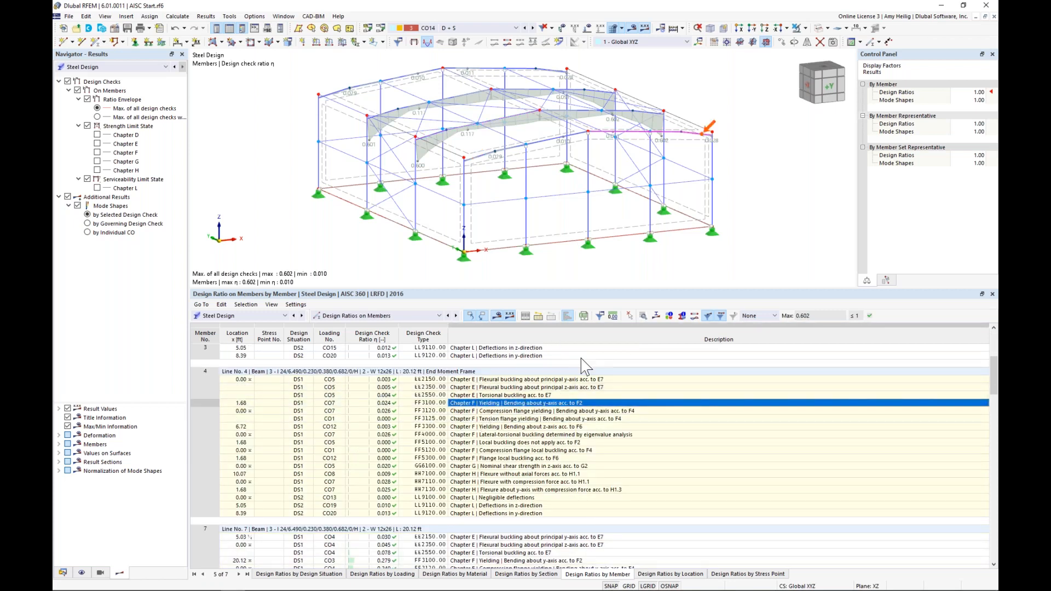
click(643, 319)
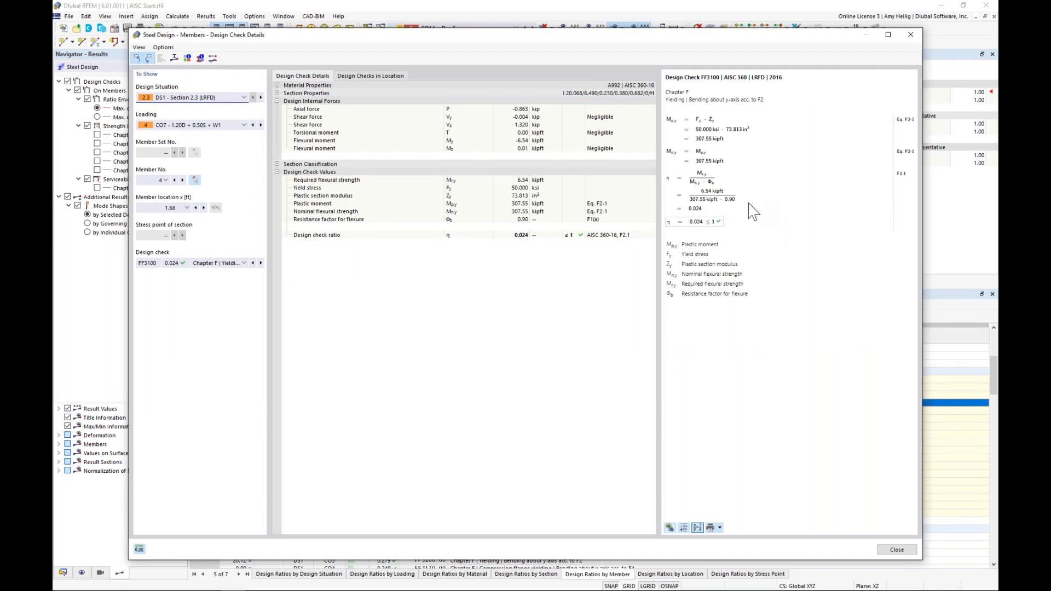
click(277, 164)
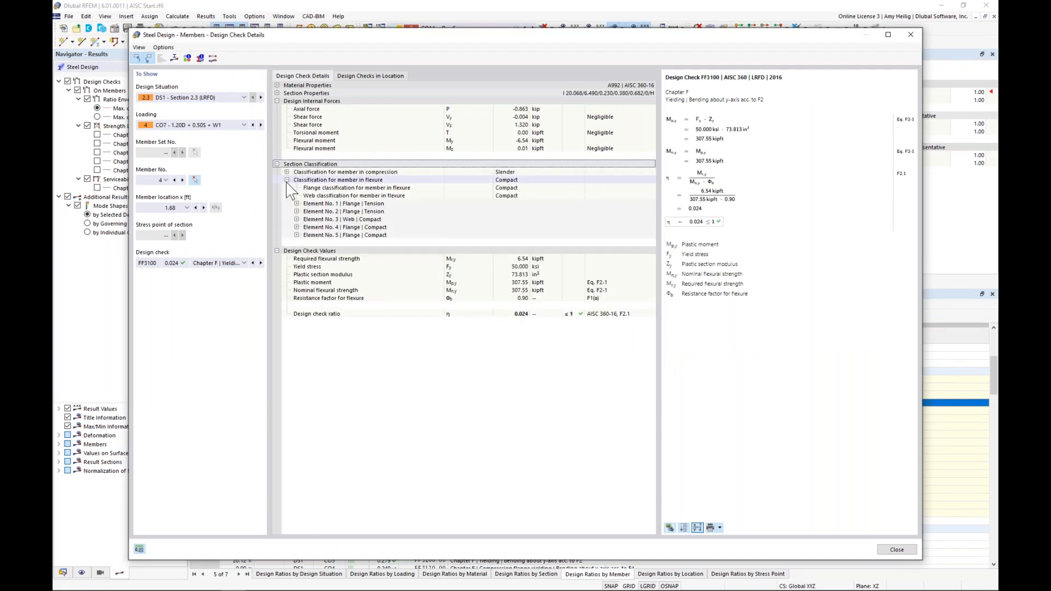
double_click(441, 203)
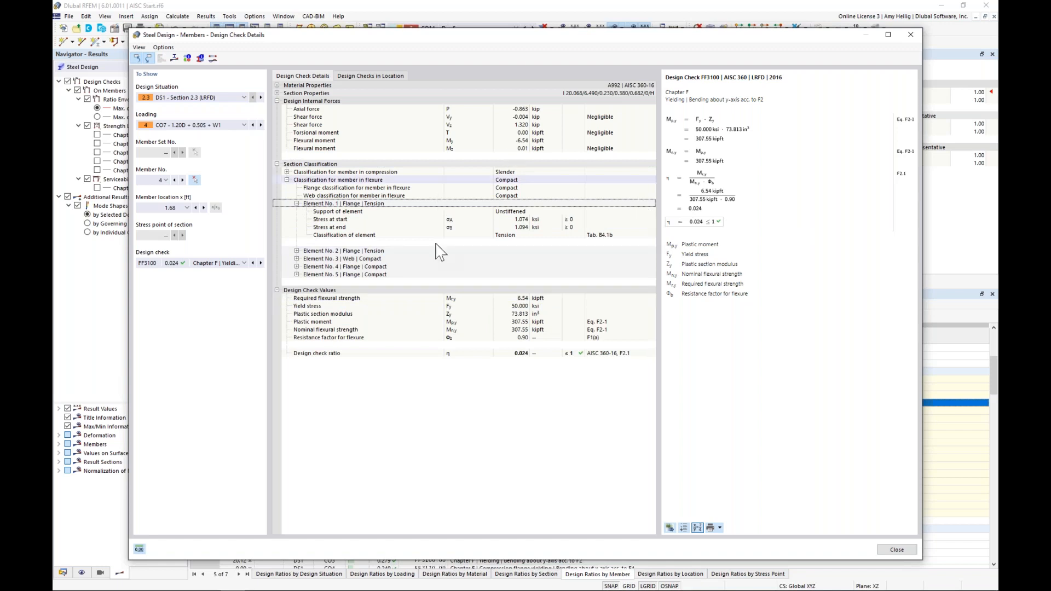
Switch the check details to torsional buckling acc. to E7 and display the stresses on the member's section.
click(221, 265)
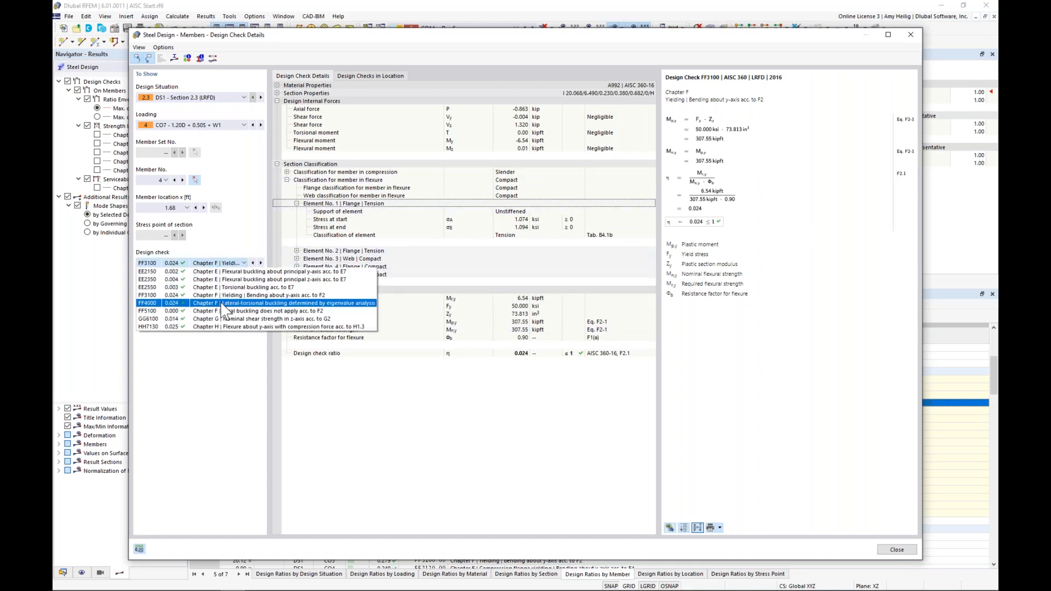
click(222, 288)
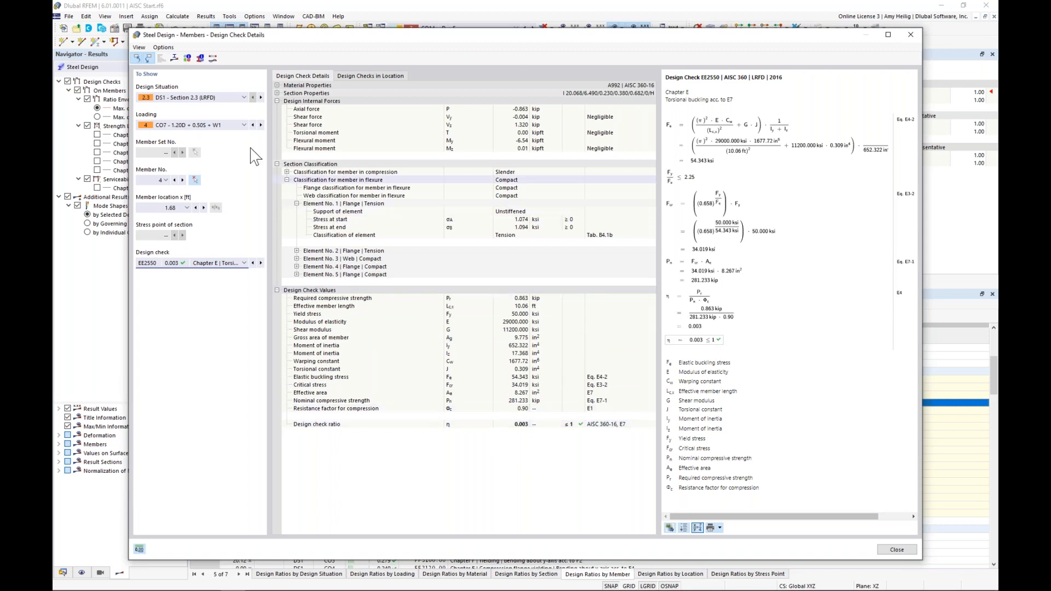
click(175, 58)
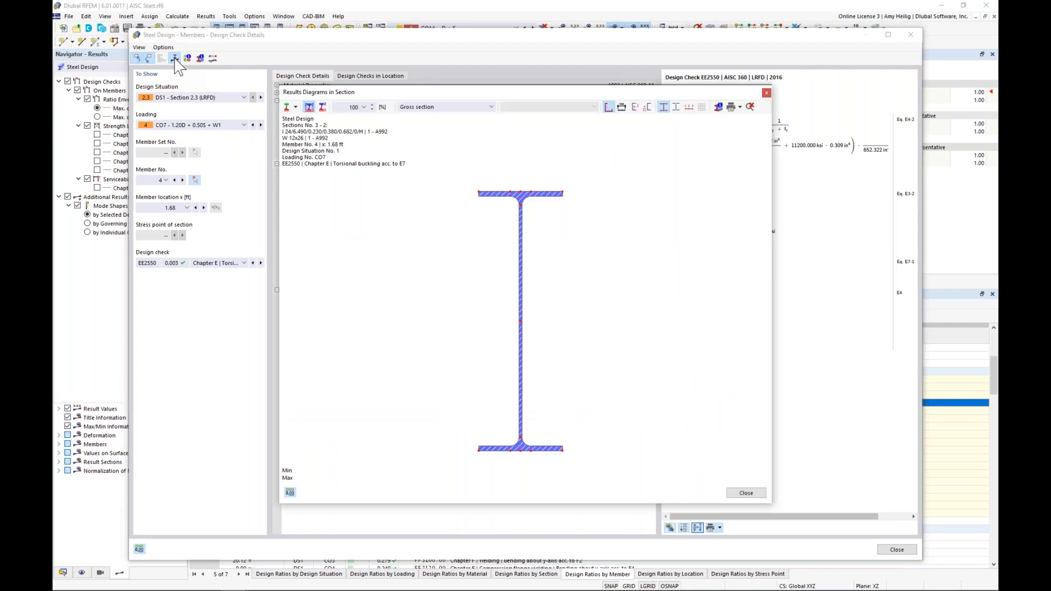
click(295, 107)
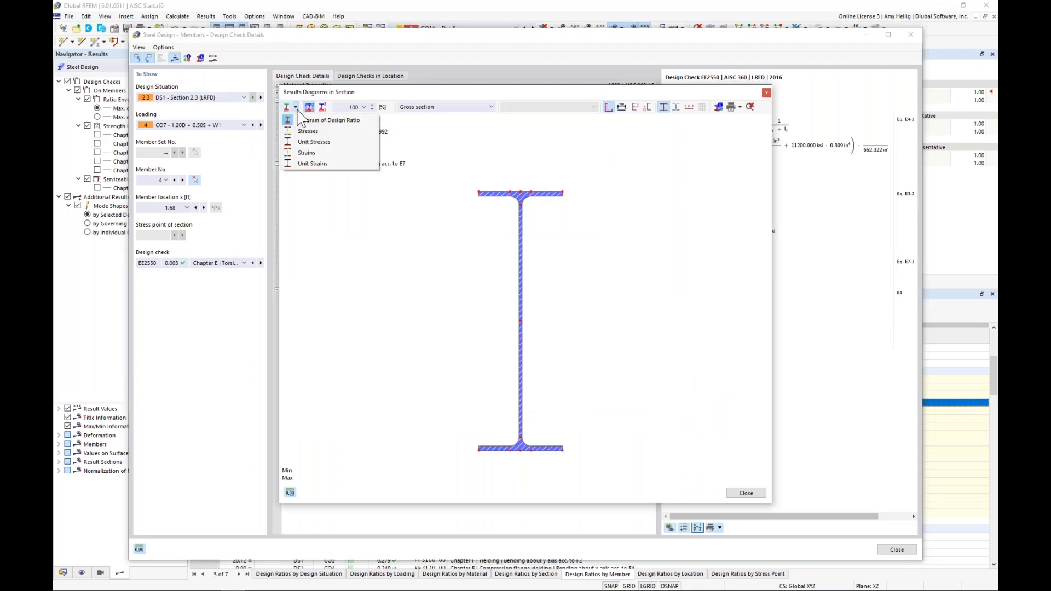
click(303, 132)
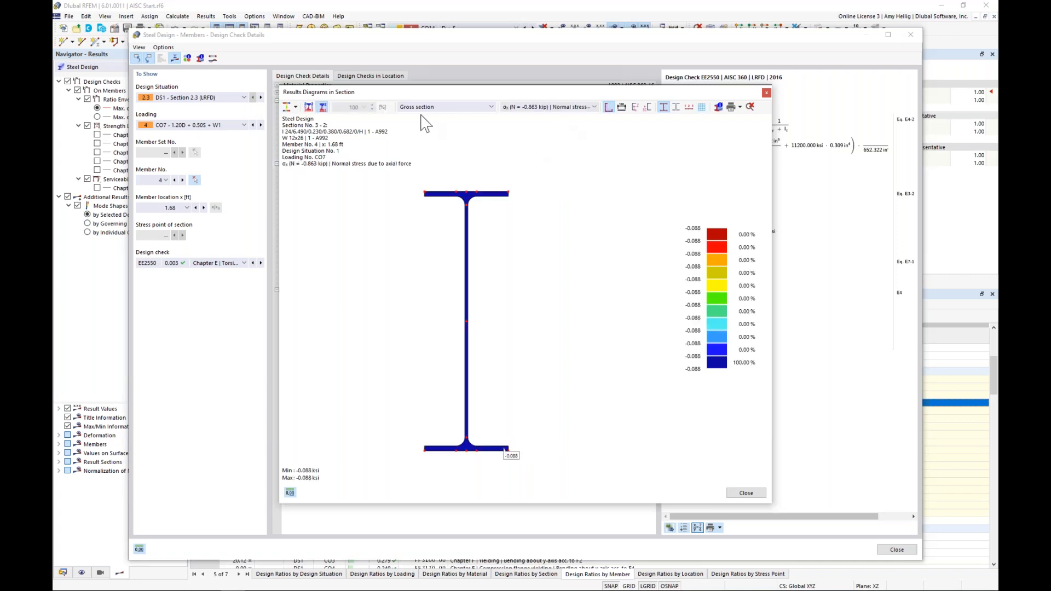
View the section's normal stress from bending about the local y-axis and shear stress along the y-axis, and close the diagram and check details.
click(542, 108)
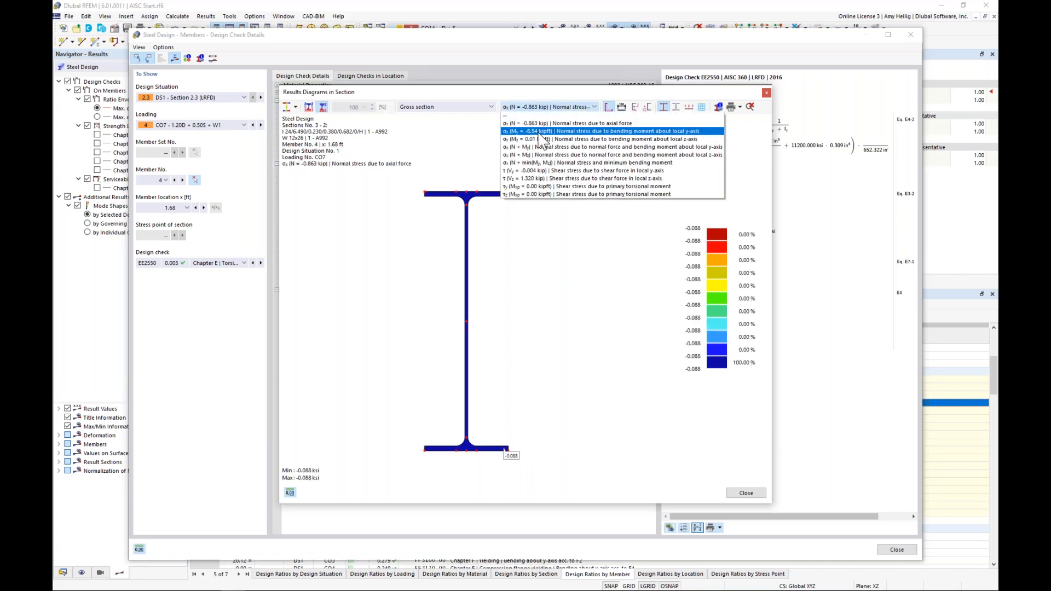
click(540, 132)
click(542, 107)
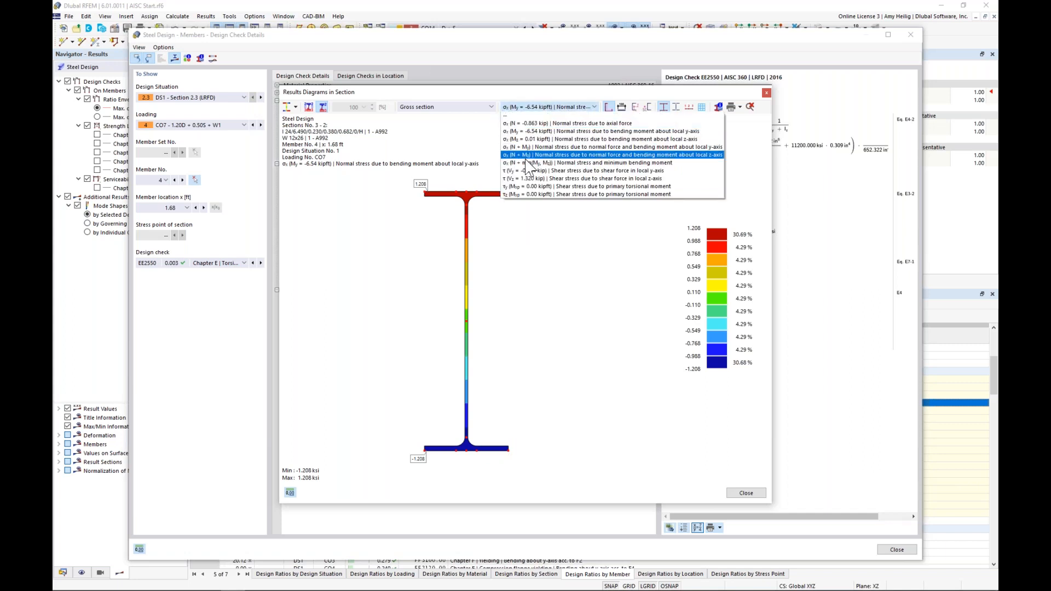
click(527, 177)
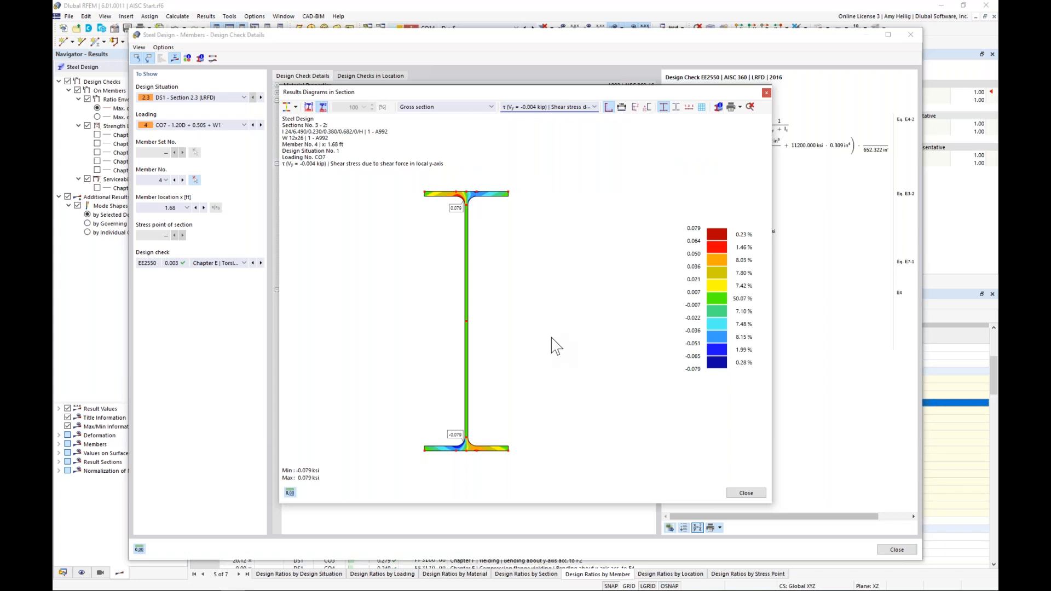
click(746, 493)
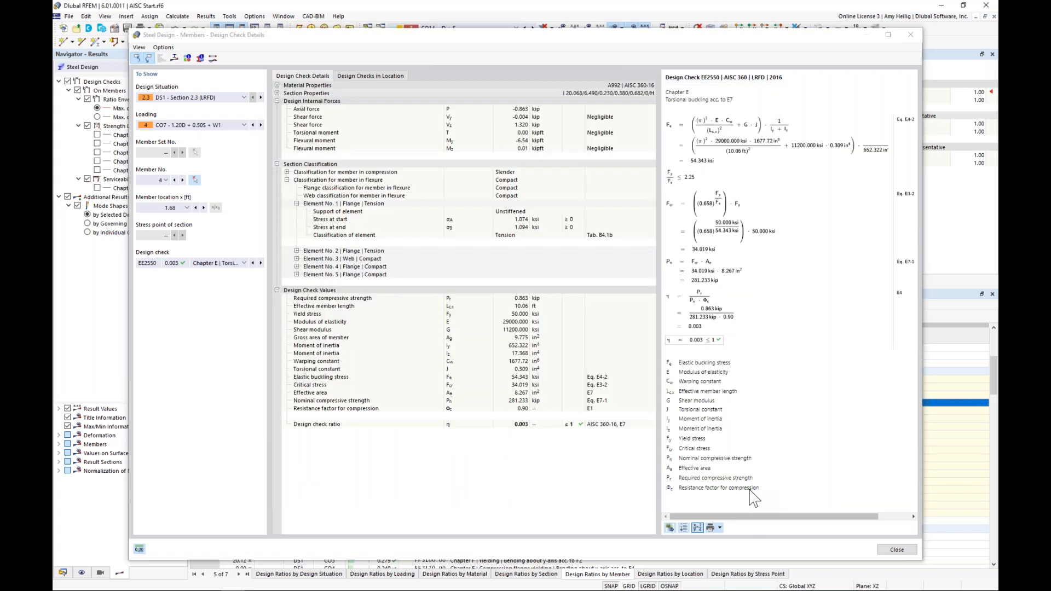
click(896, 549)
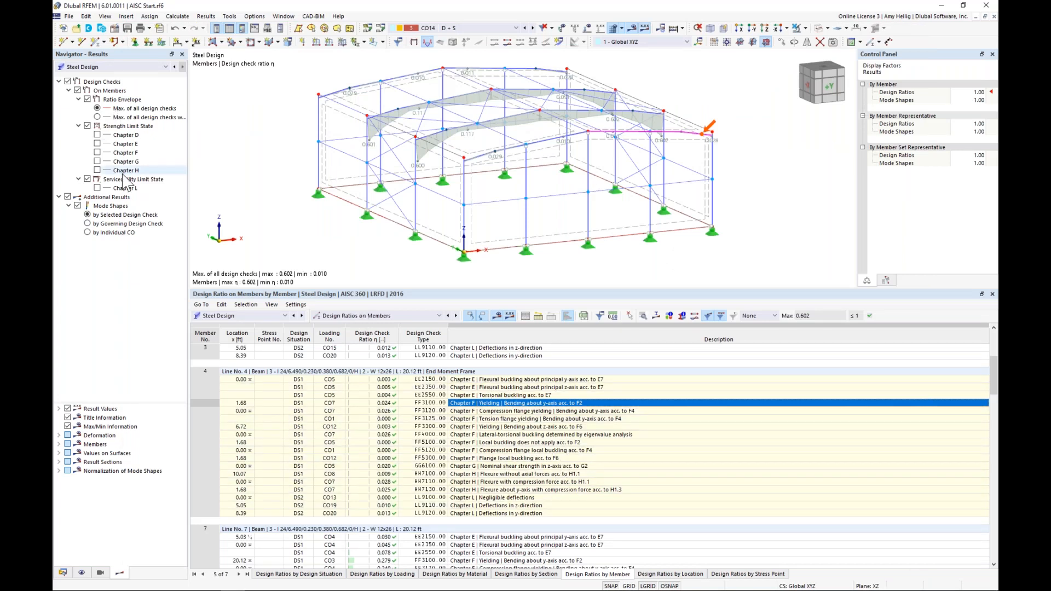
Keep the Steel Design results, hide the ratio envelope, and show and hide the Chapter E and Chapter F design ratios in turn.
click(93, 68)
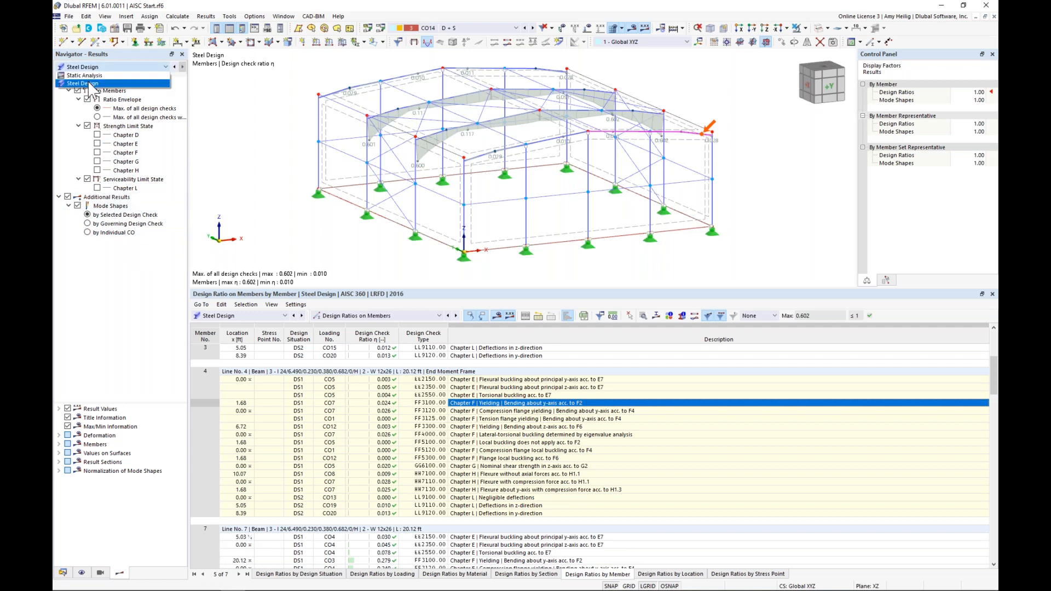
click(83, 83)
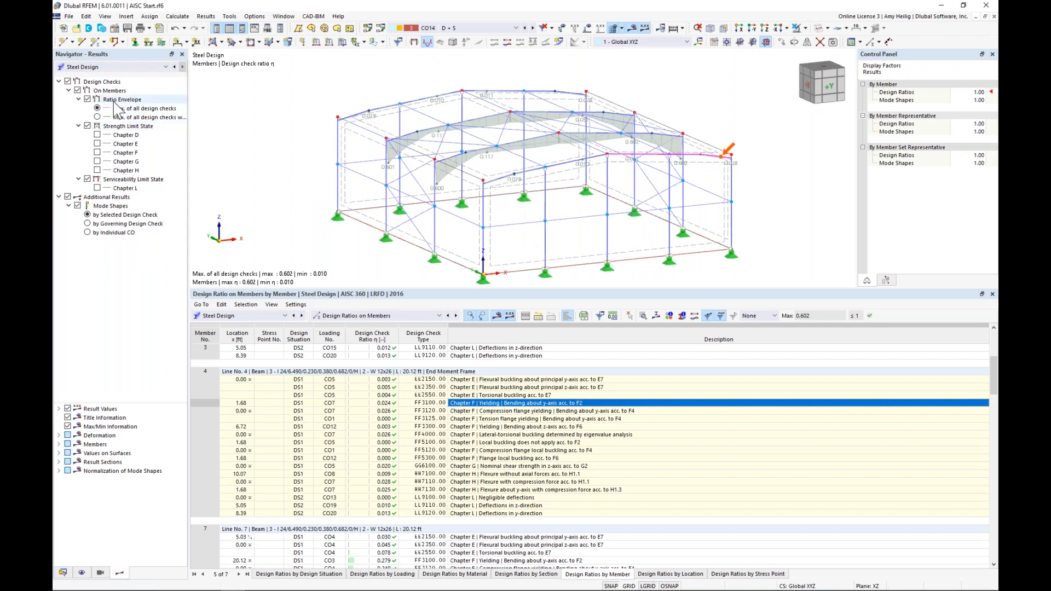
click(87, 99)
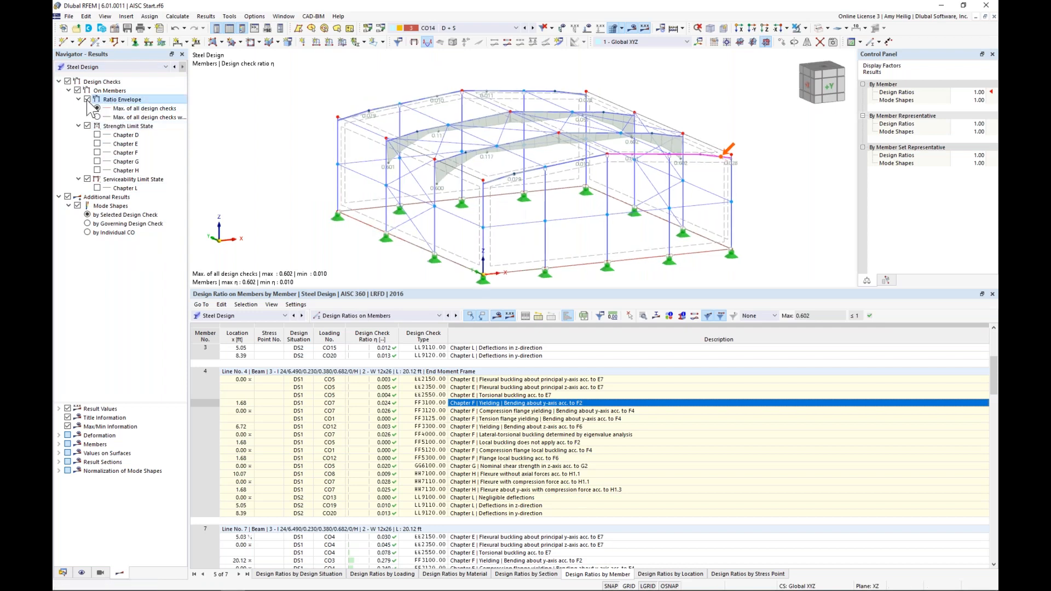
click(98, 144)
click(98, 143)
click(97, 153)
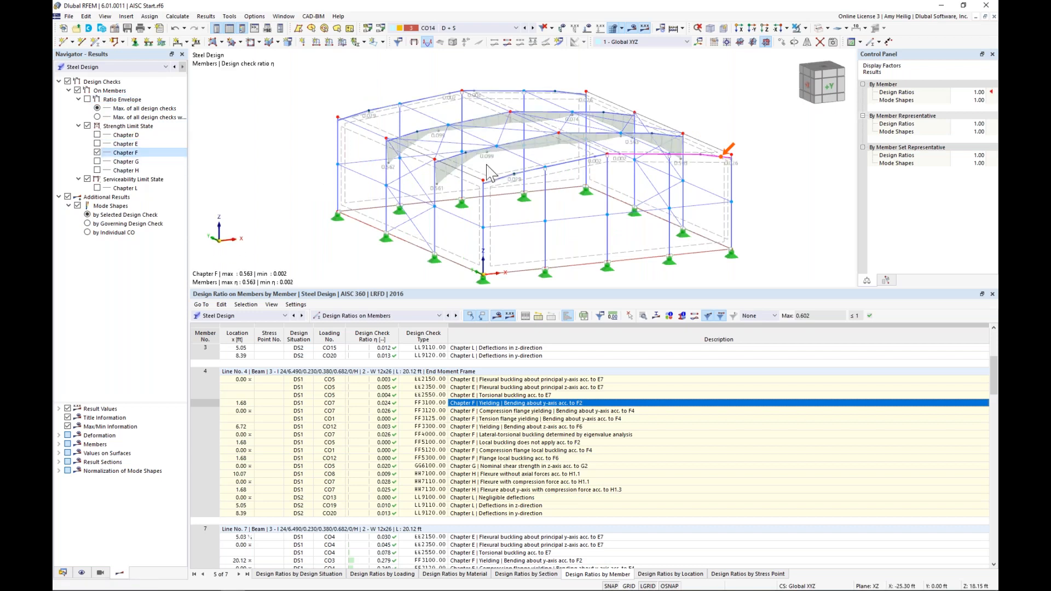
click(98, 152)
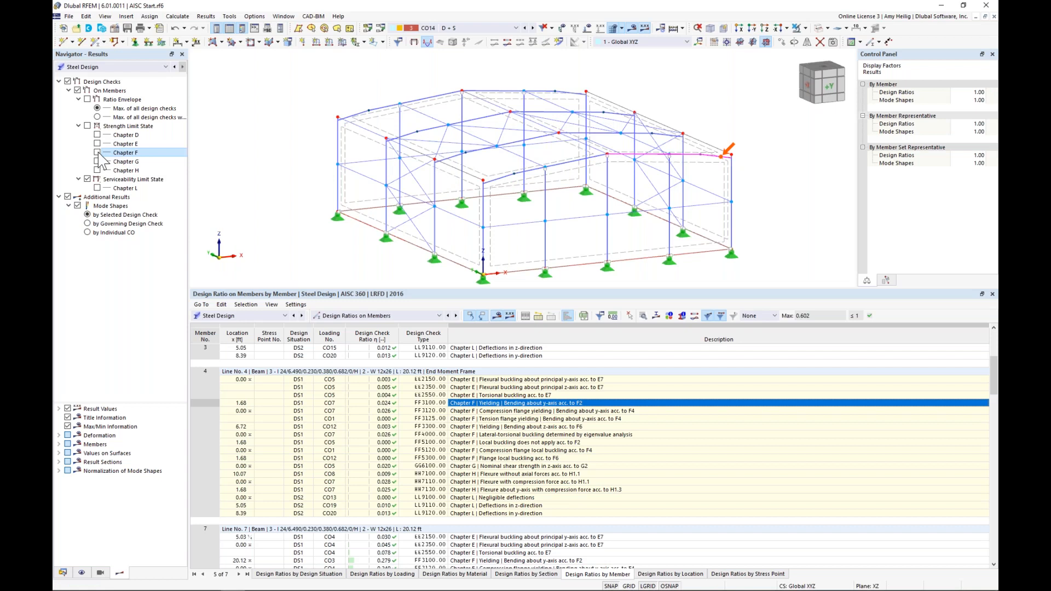
Show the mode shape of member 4's lateral-torsional buckling check and examine it up close and within the whole frame.
click(513, 435)
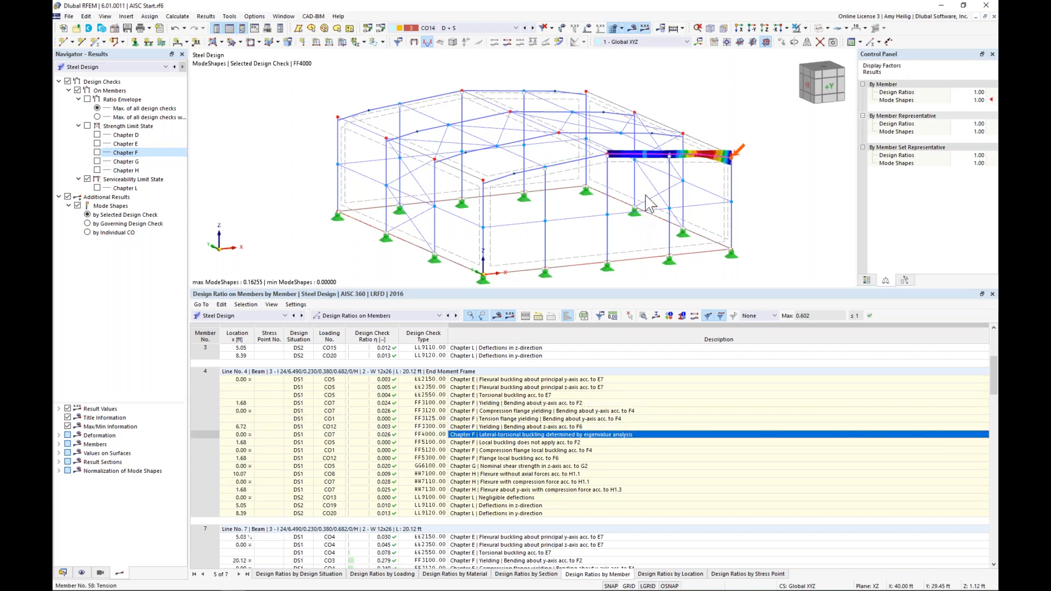
middle_drag(621, 168, 562, 161)
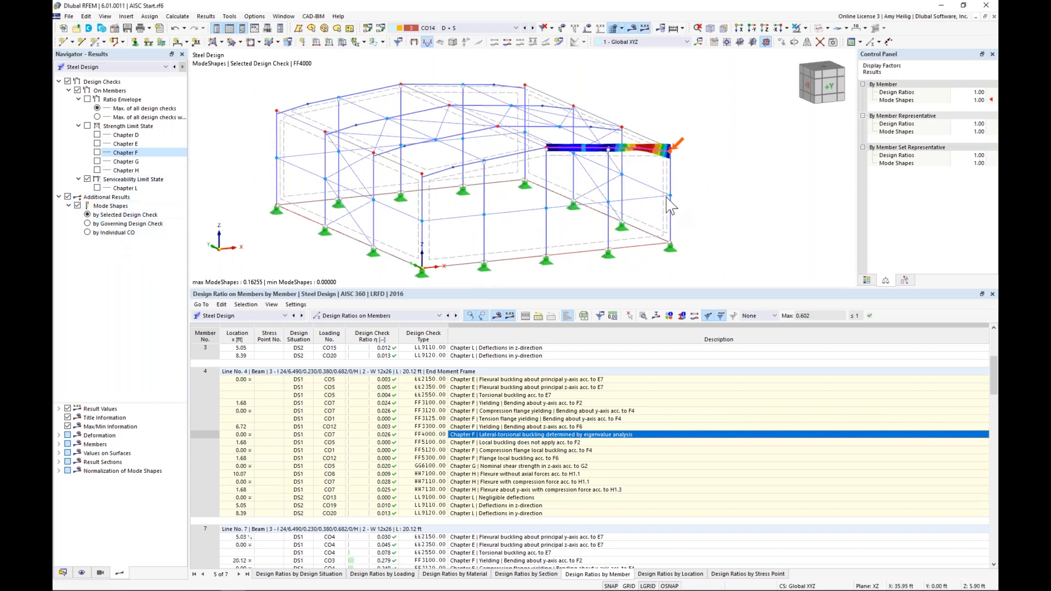
ctrl+middle_drag(682, 162, 511, 197)
scroll(512, 198, up, 5)
mouse_move(528, 247)
ctrl+middle_down()
mouse_move(541, 239)
mouse_move(533, 228)
ctrl+middle_up()
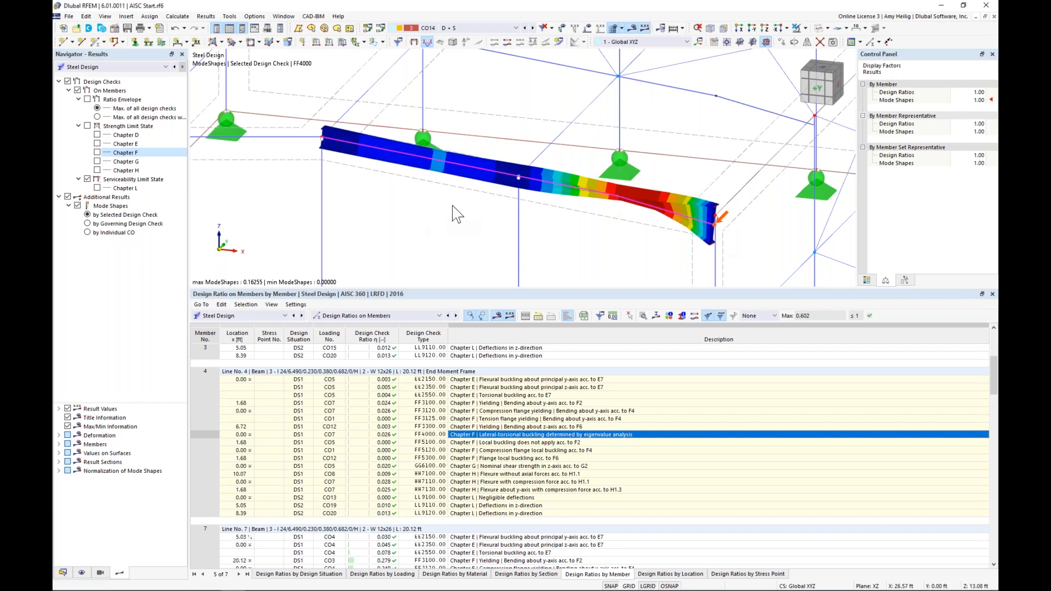
scroll(452, 206, down, 5)
ctrl+middle_drag(445, 219, 513, 181)
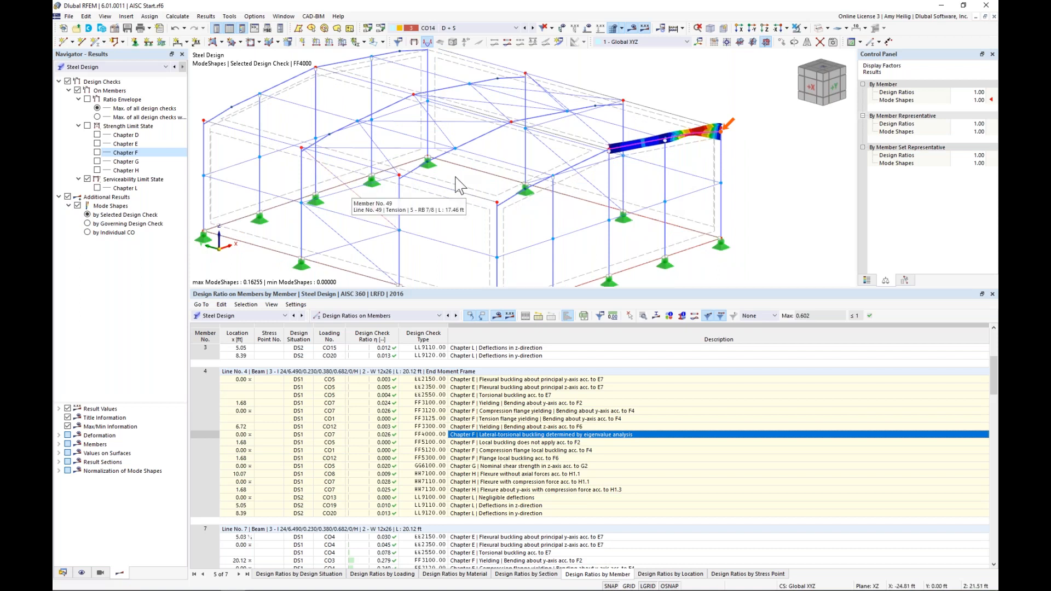
scroll(618, 221, down, 1)
middle_drag(618, 221, 630, 207)
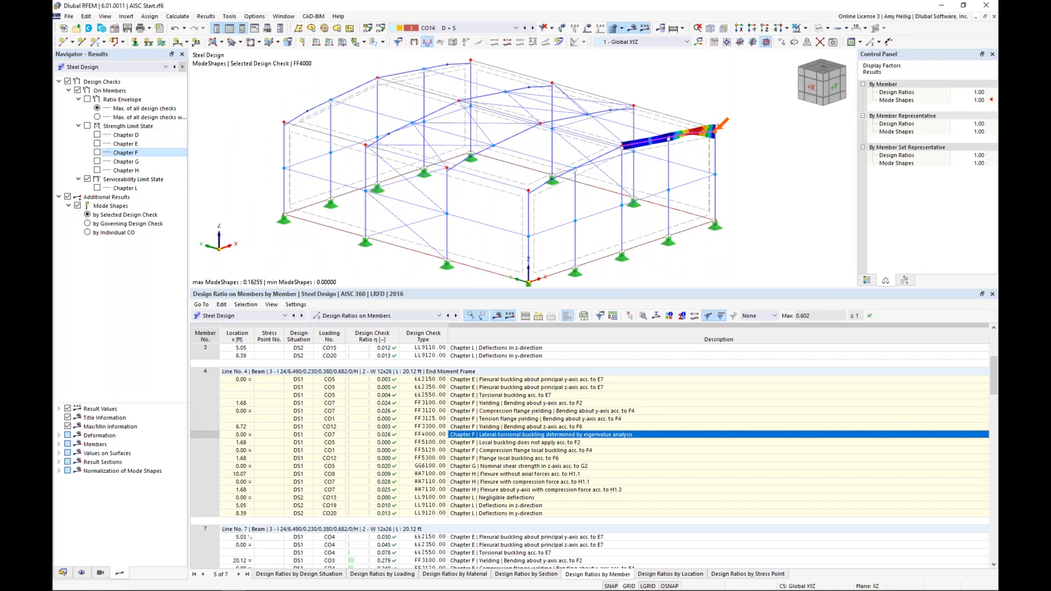